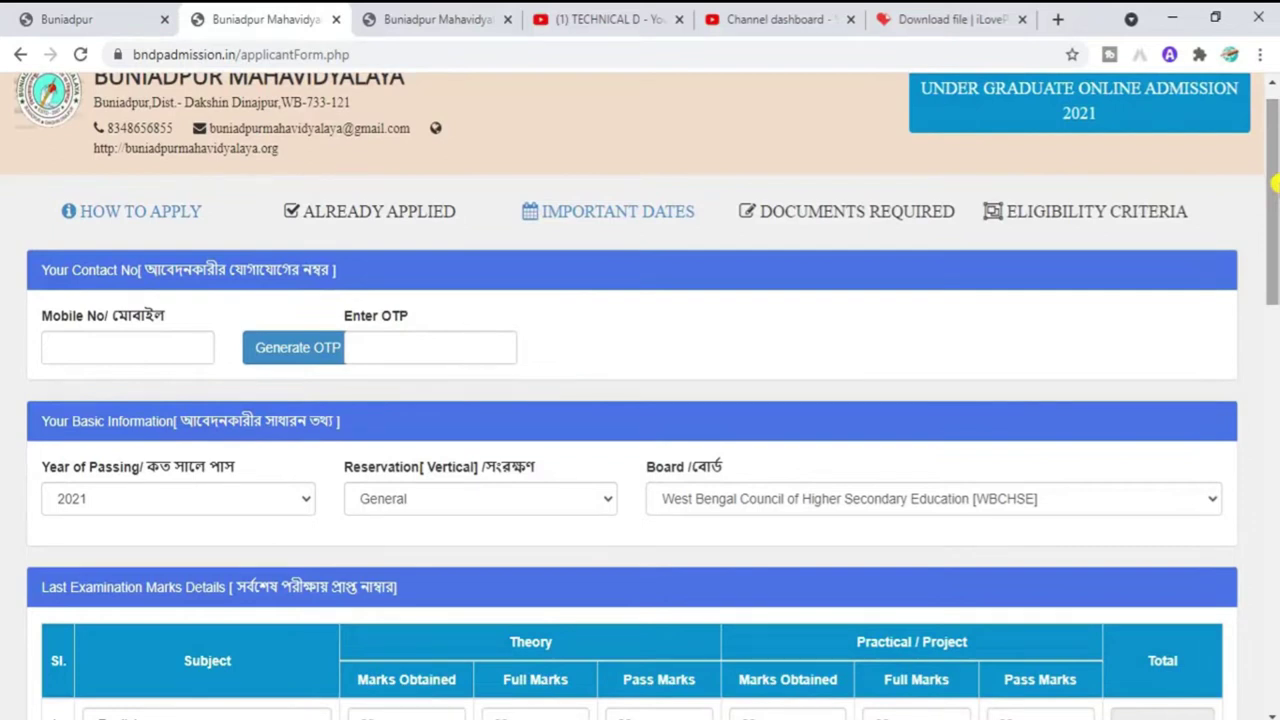
Step: Scroll the Buniadpur form, then bring up the Raiganj Surendranath Mahavidyalaya application form
drag(1276, 183, 1276, 197)
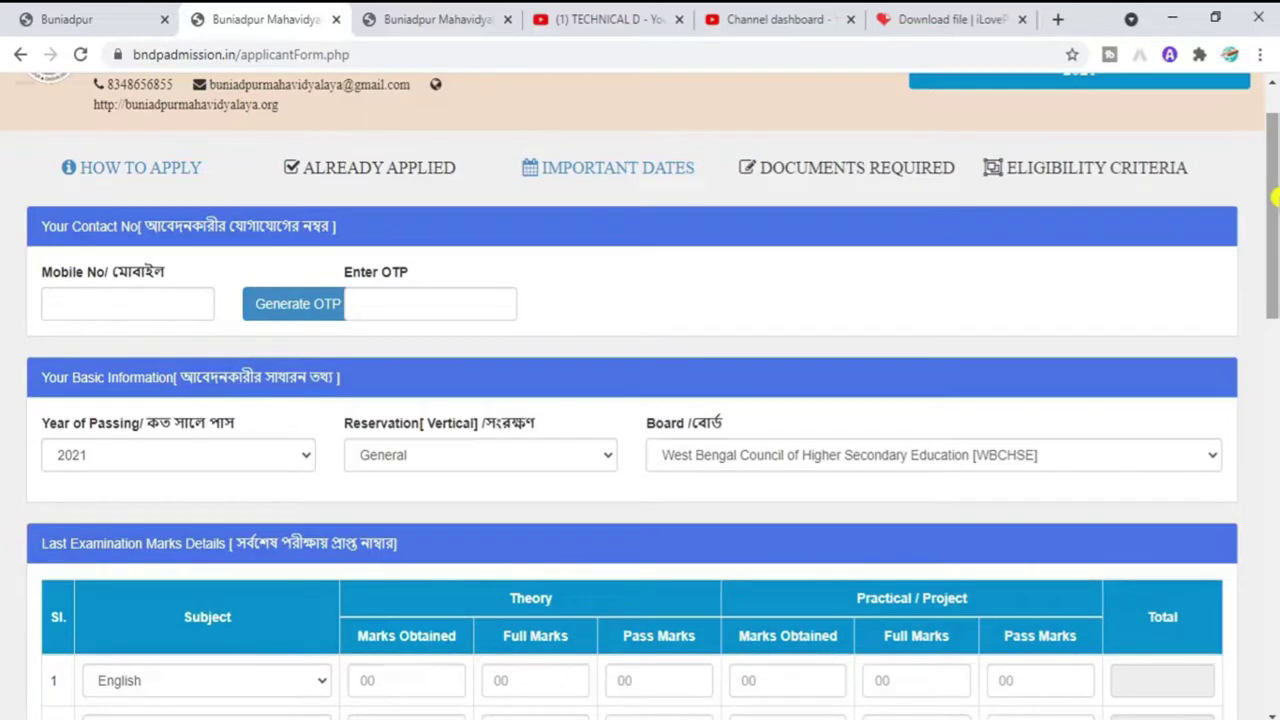
drag(1276, 197, 1270, 173)
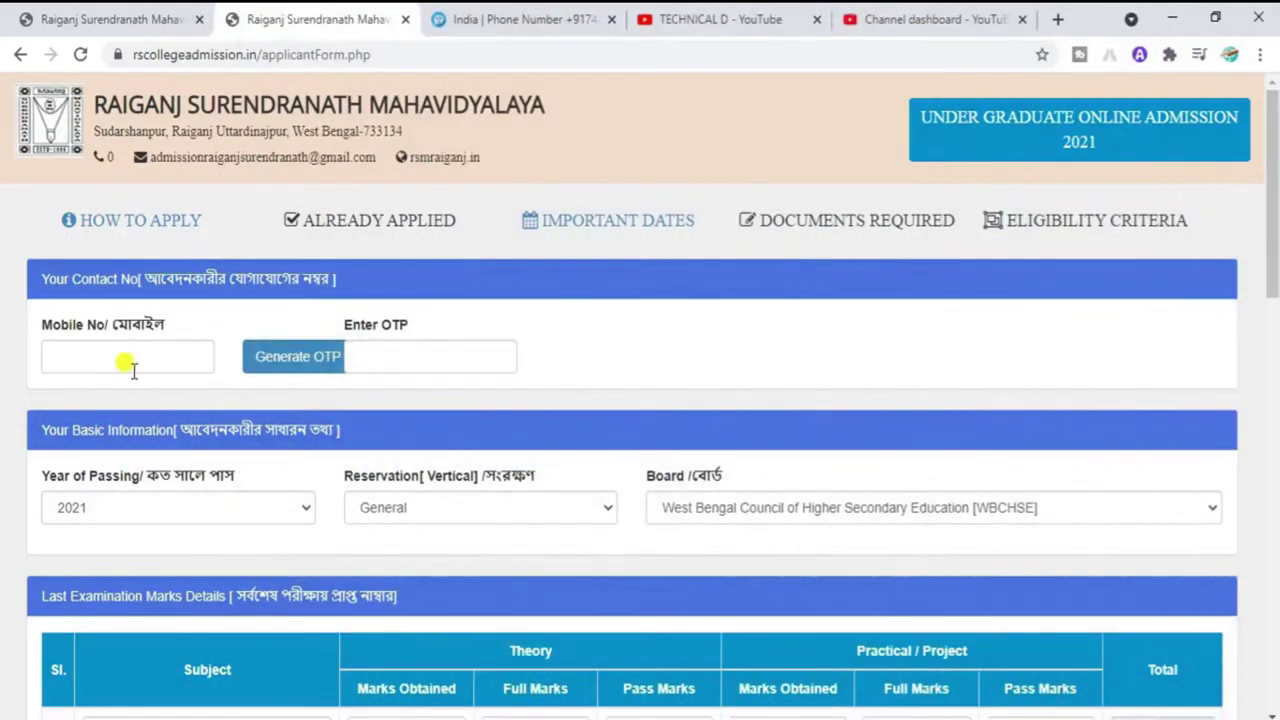
Step: Paste the applicant's mobile number, generate an OTP and paste the received verification code
click(122, 365)
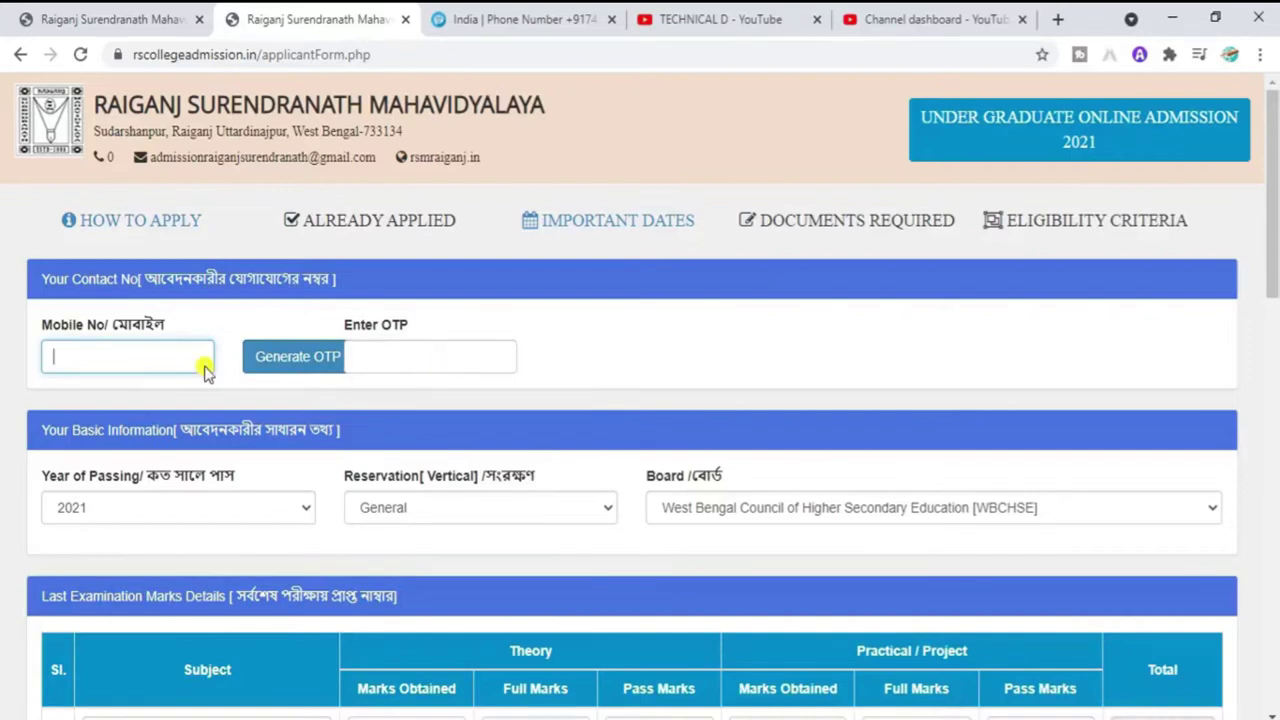
right_click(79, 357)
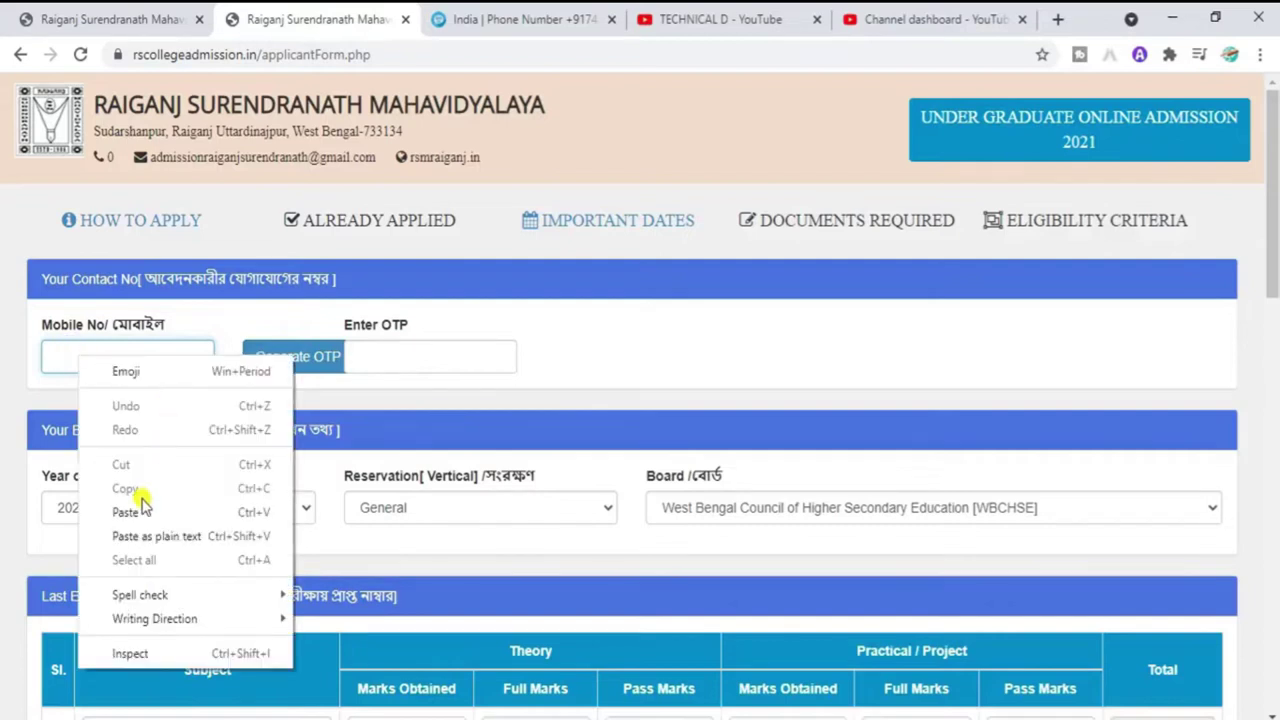
click(132, 511)
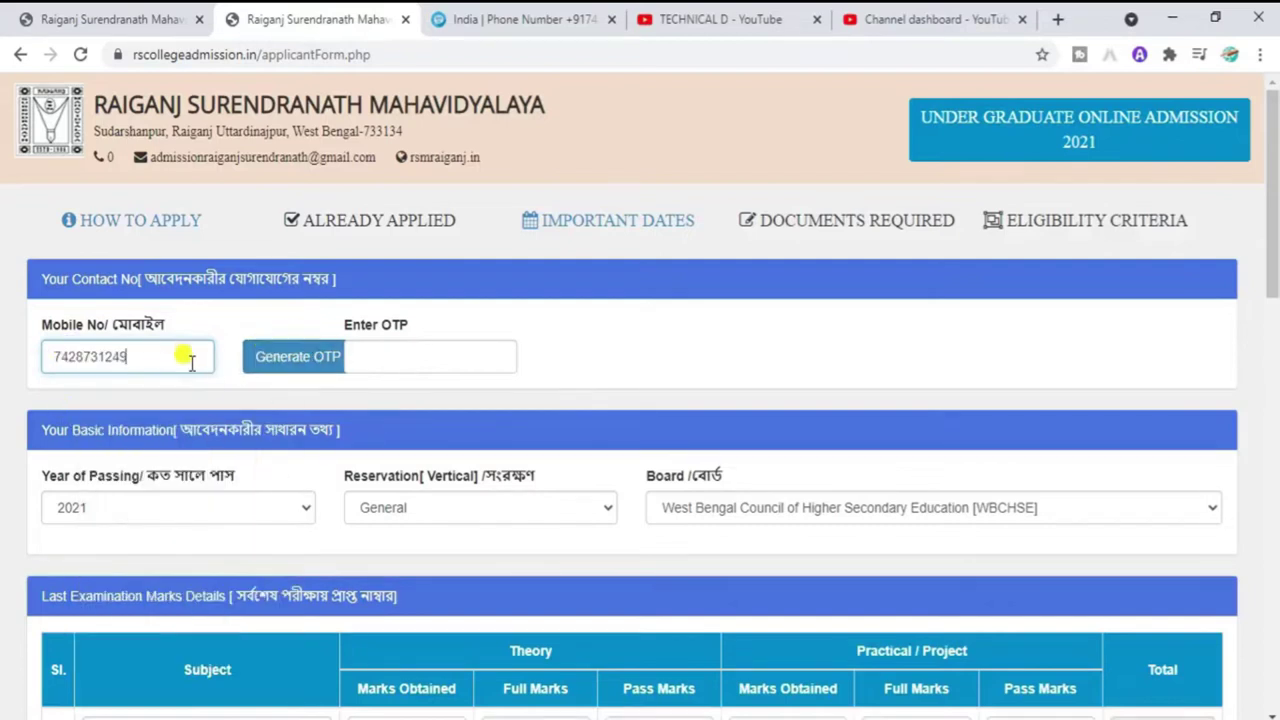
click(330, 352)
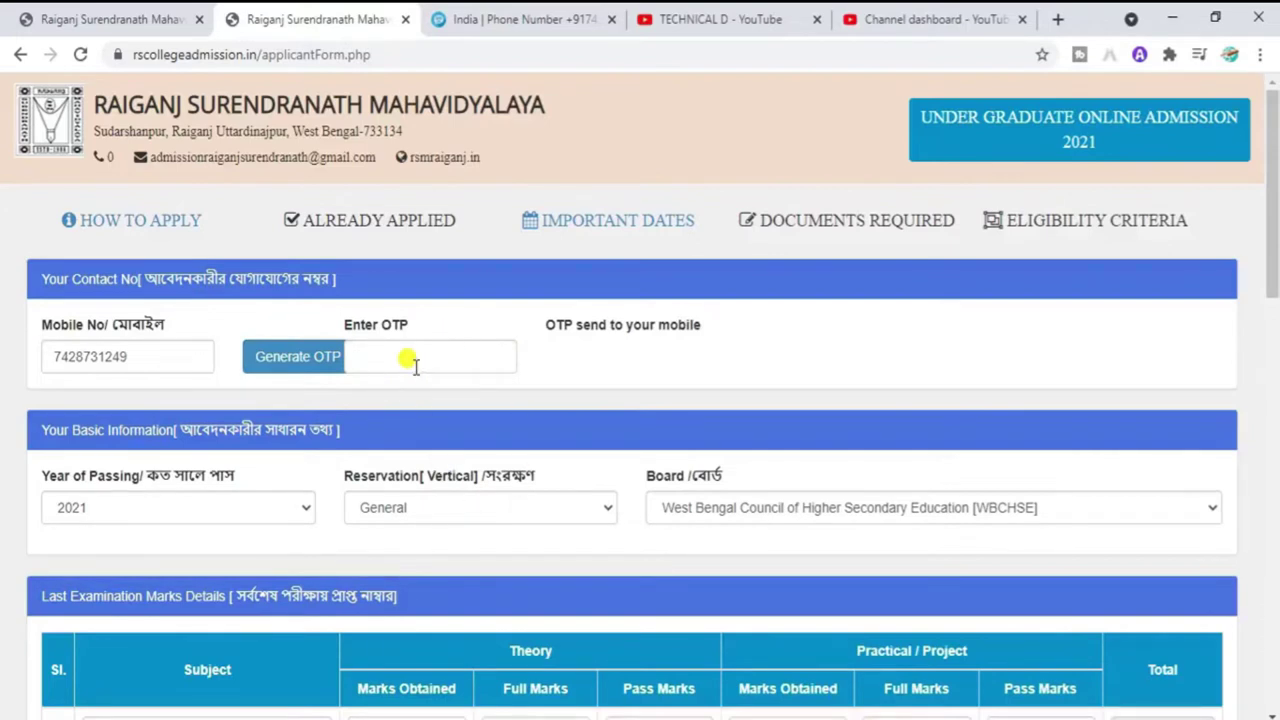
key(ctrl+v)
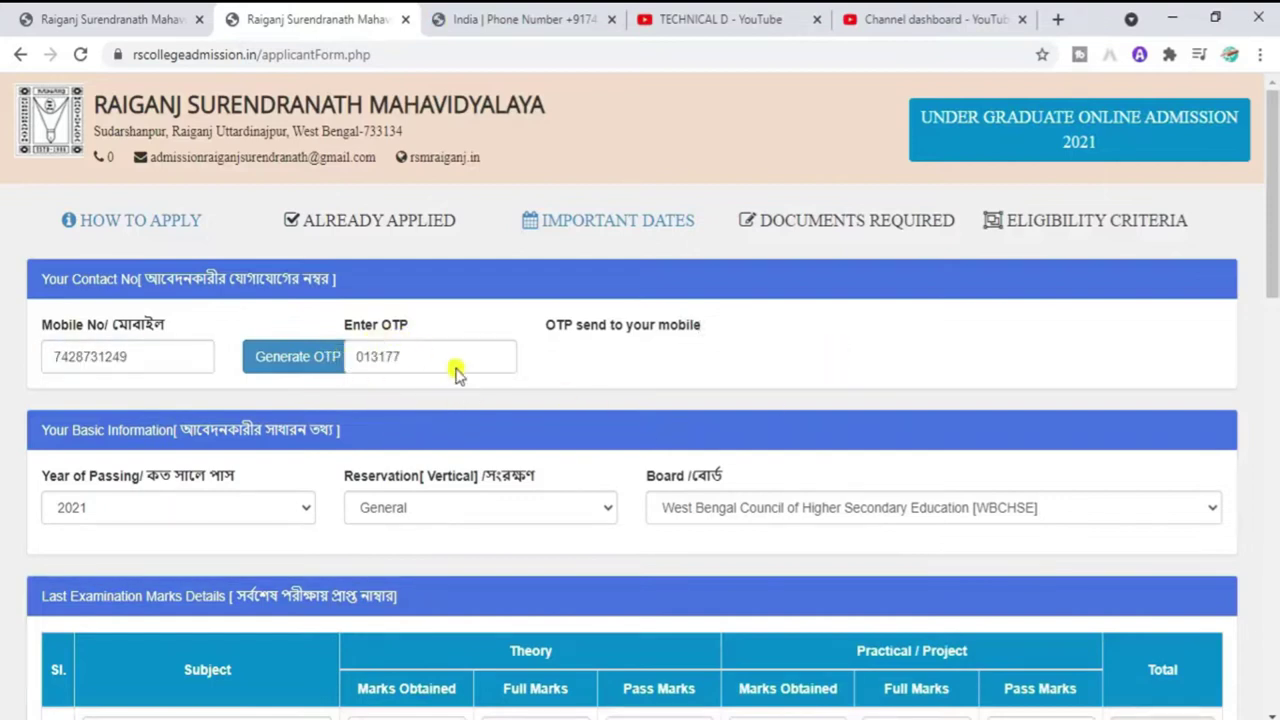
drag(1274, 247, 1274, 298)
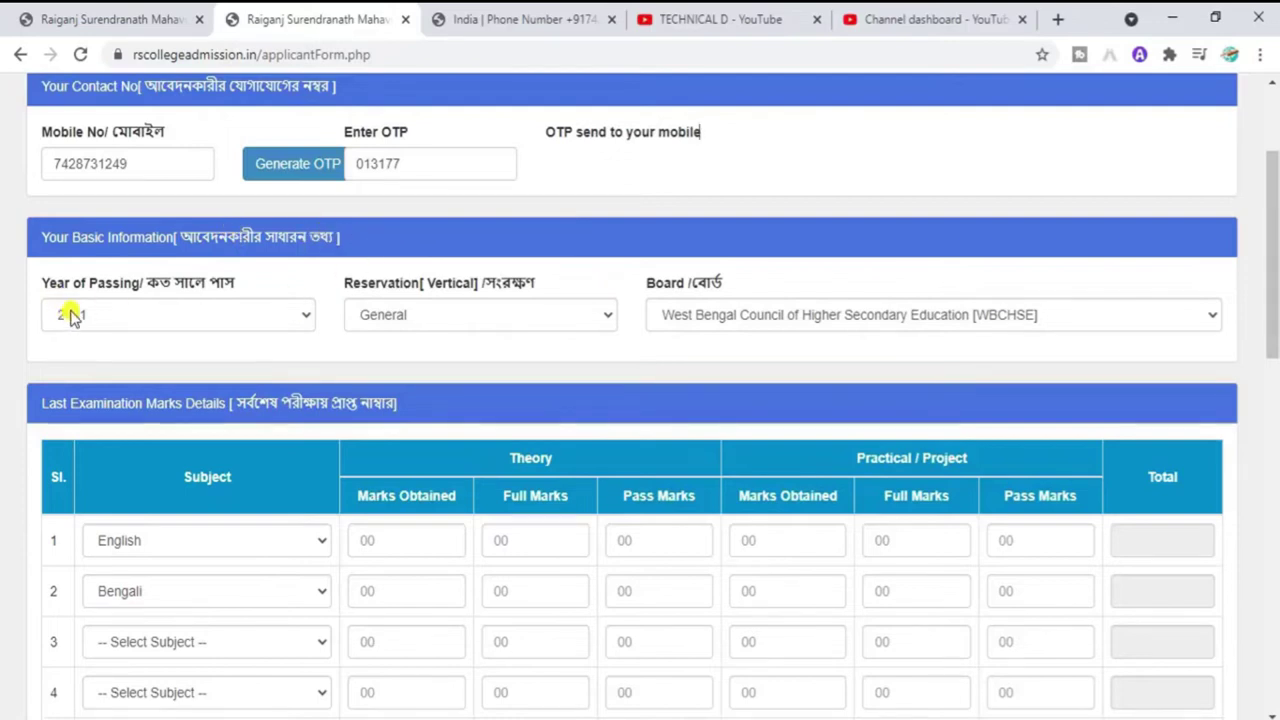
Step: Choose Year of Passing 2021, reservation General and board WBCHSE, then scroll to the marks table
click(110, 316)
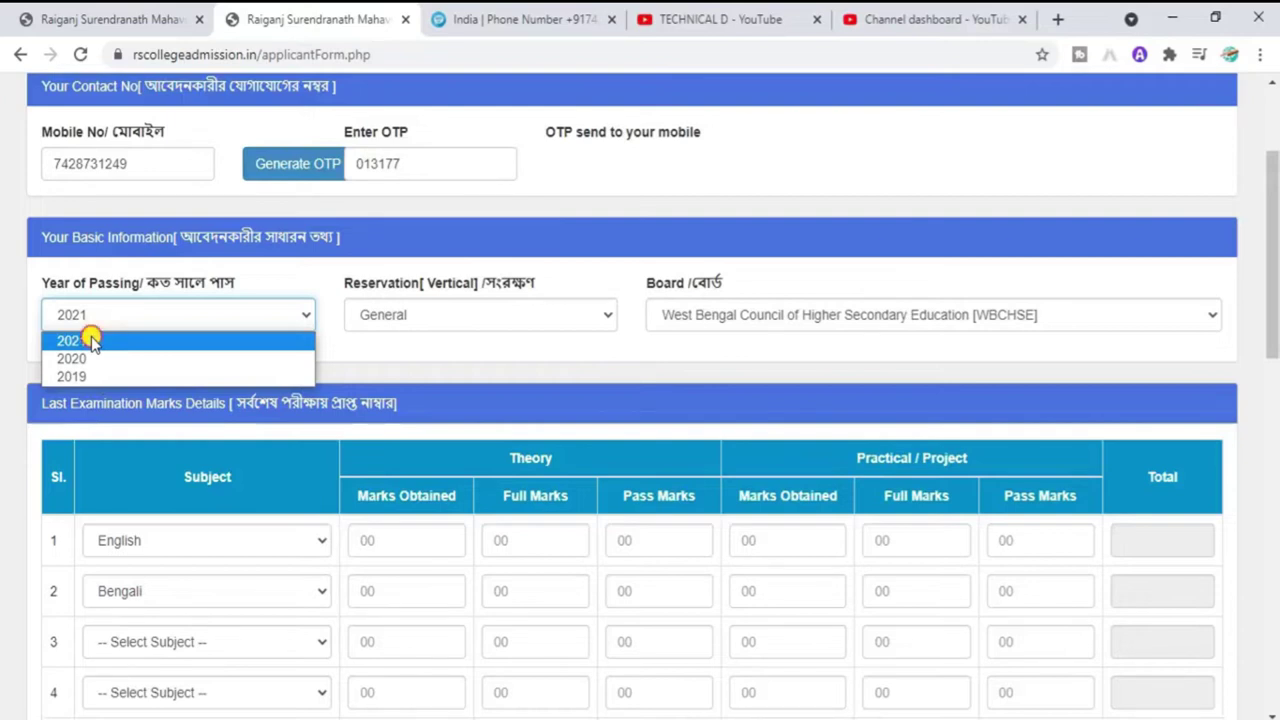
click(91, 341)
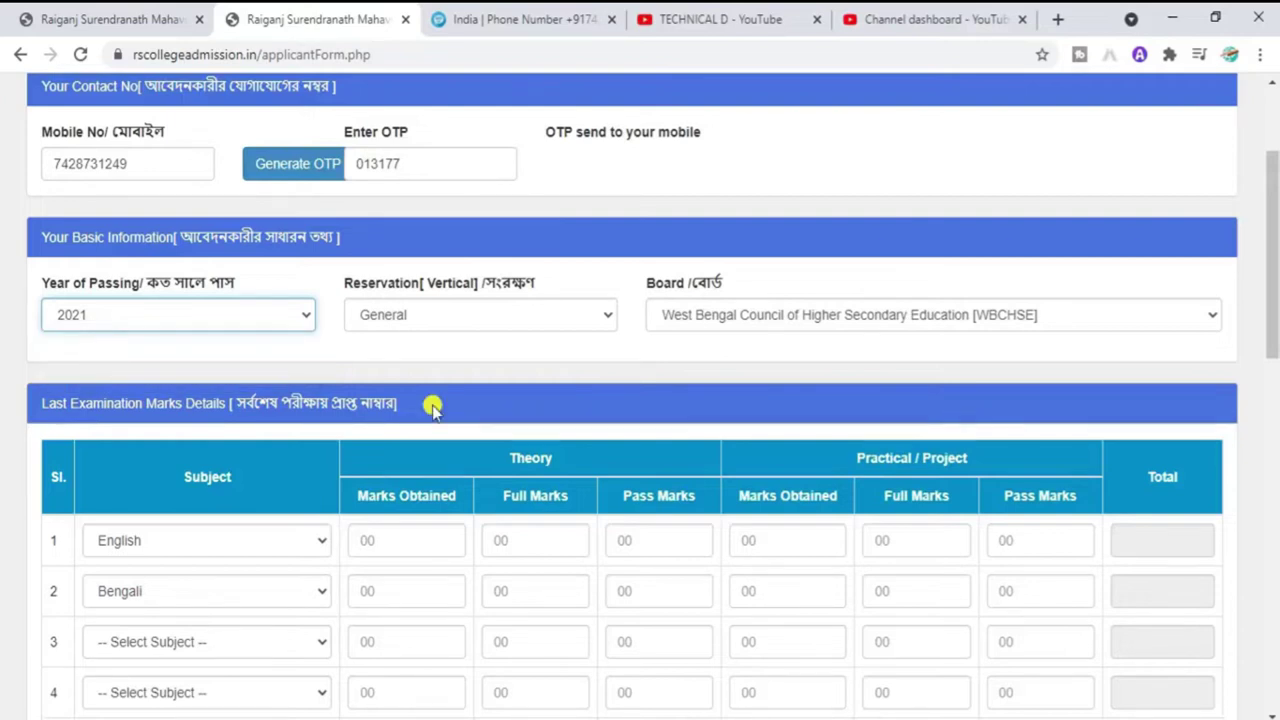
click(373, 322)
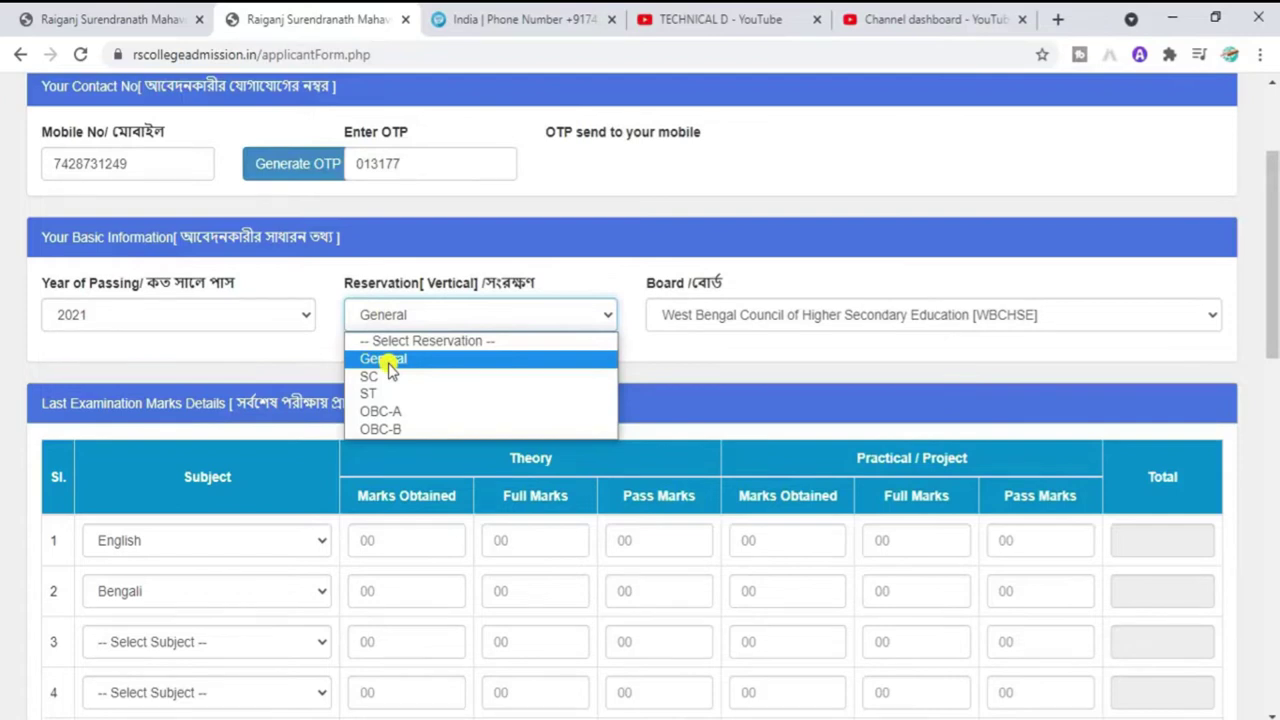
click(390, 368)
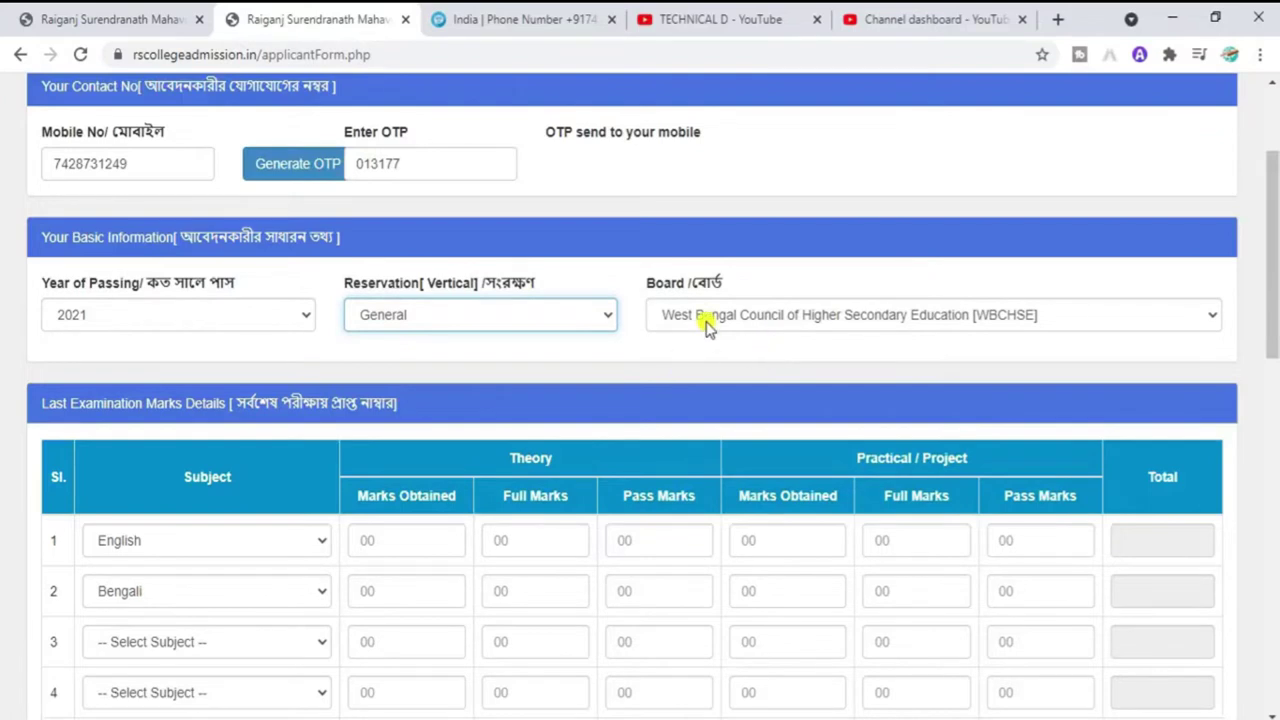
click(707, 322)
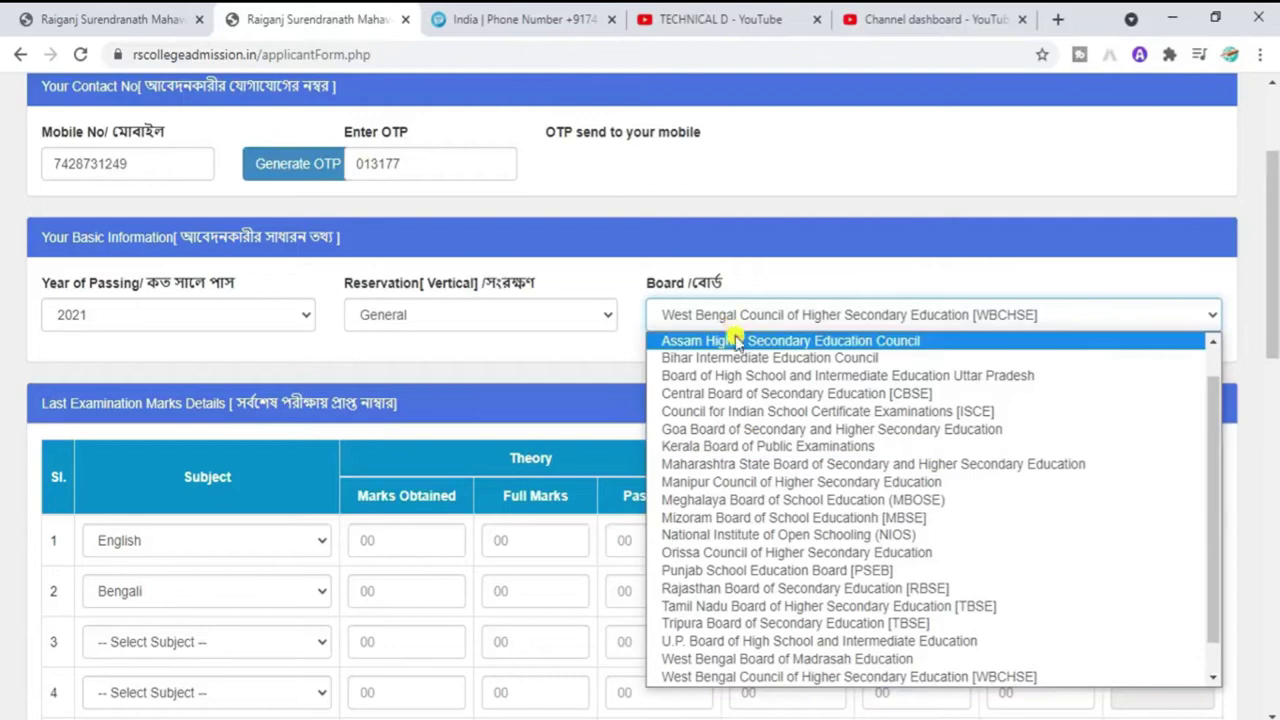
click(718, 680)
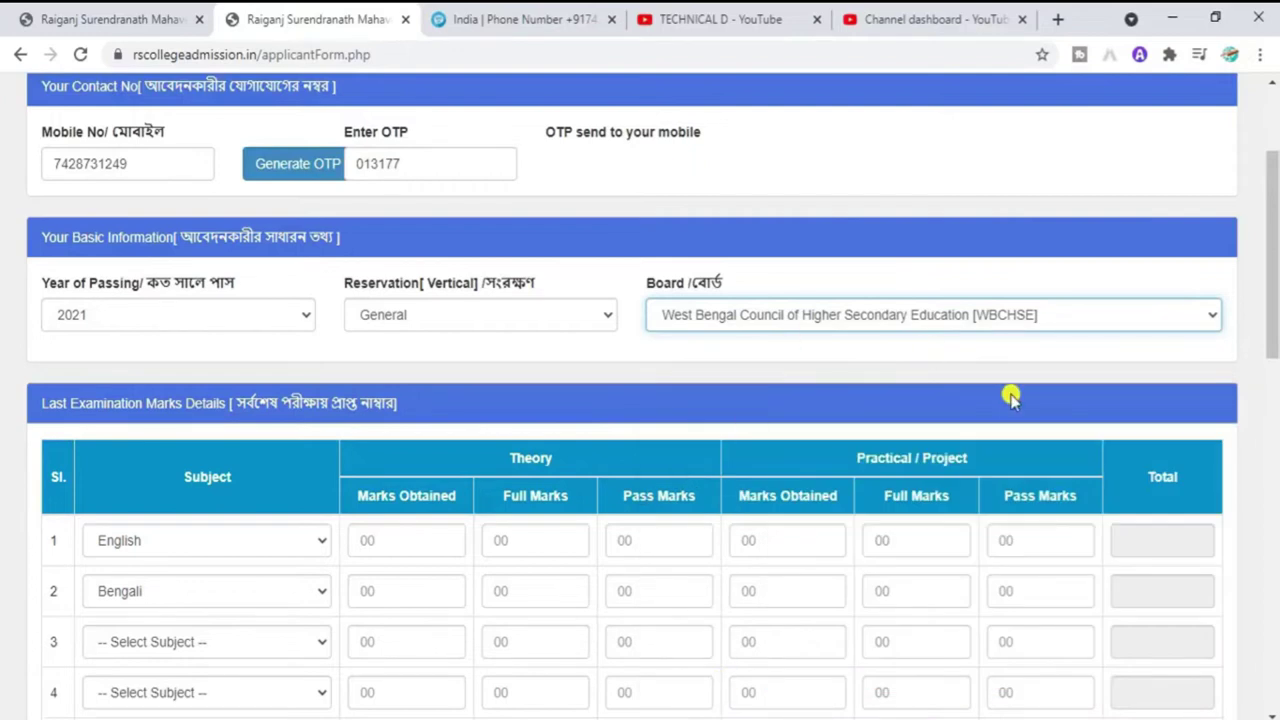
drag(1275, 306, 1275, 360)
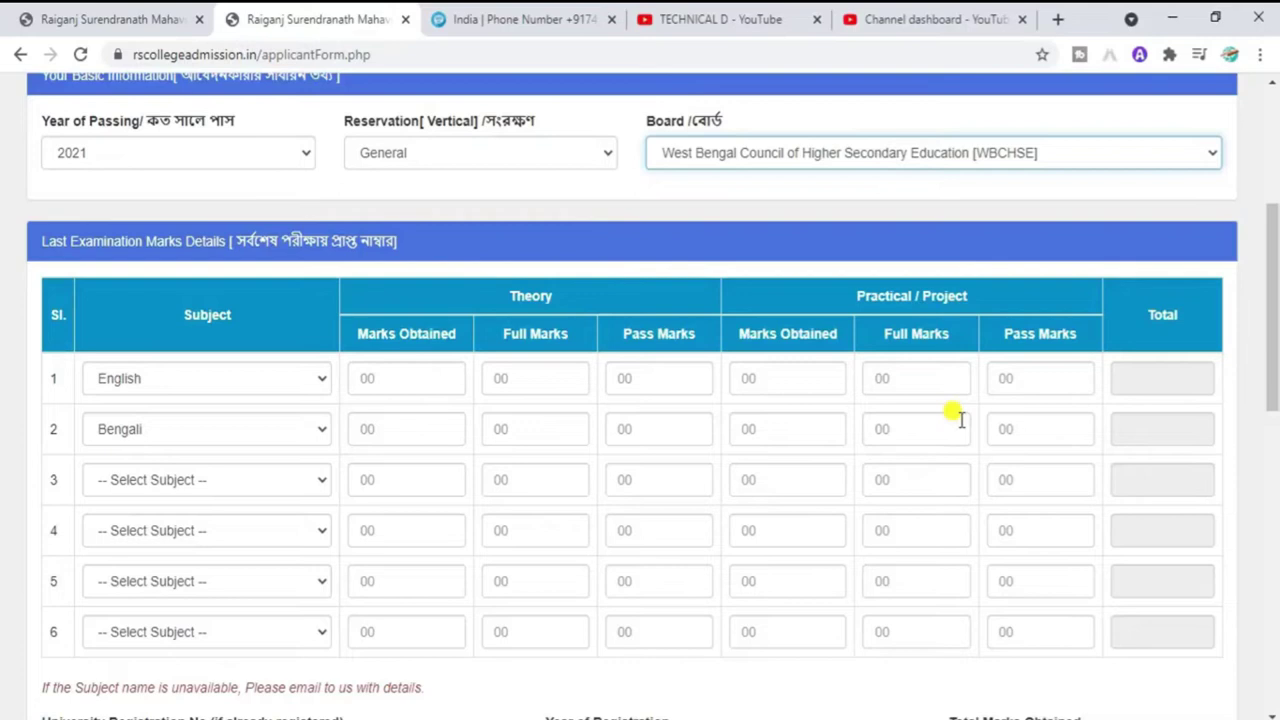
Step: Enter English marks (57 theory, 25 practical) and Bengali marks (49 theory, 27 practical) with full and pass marks
click(424, 388)
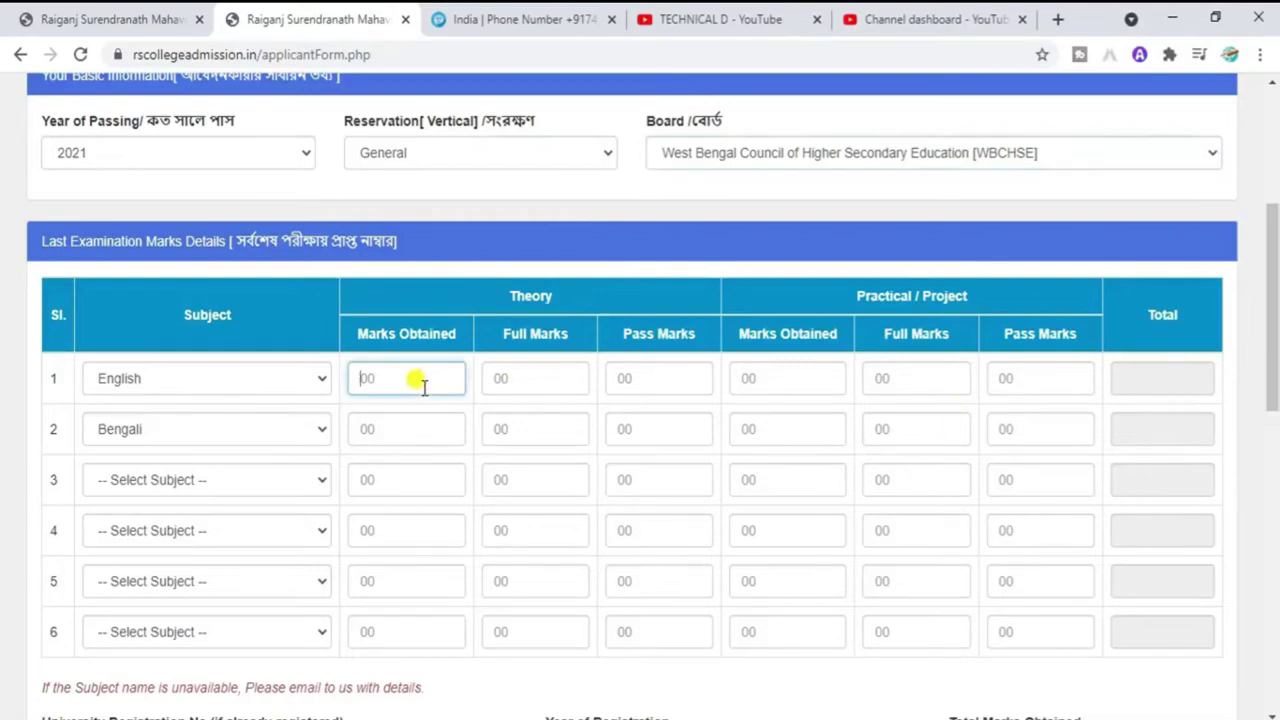
text(57)
click(566, 375)
text(70)
click(646, 375)
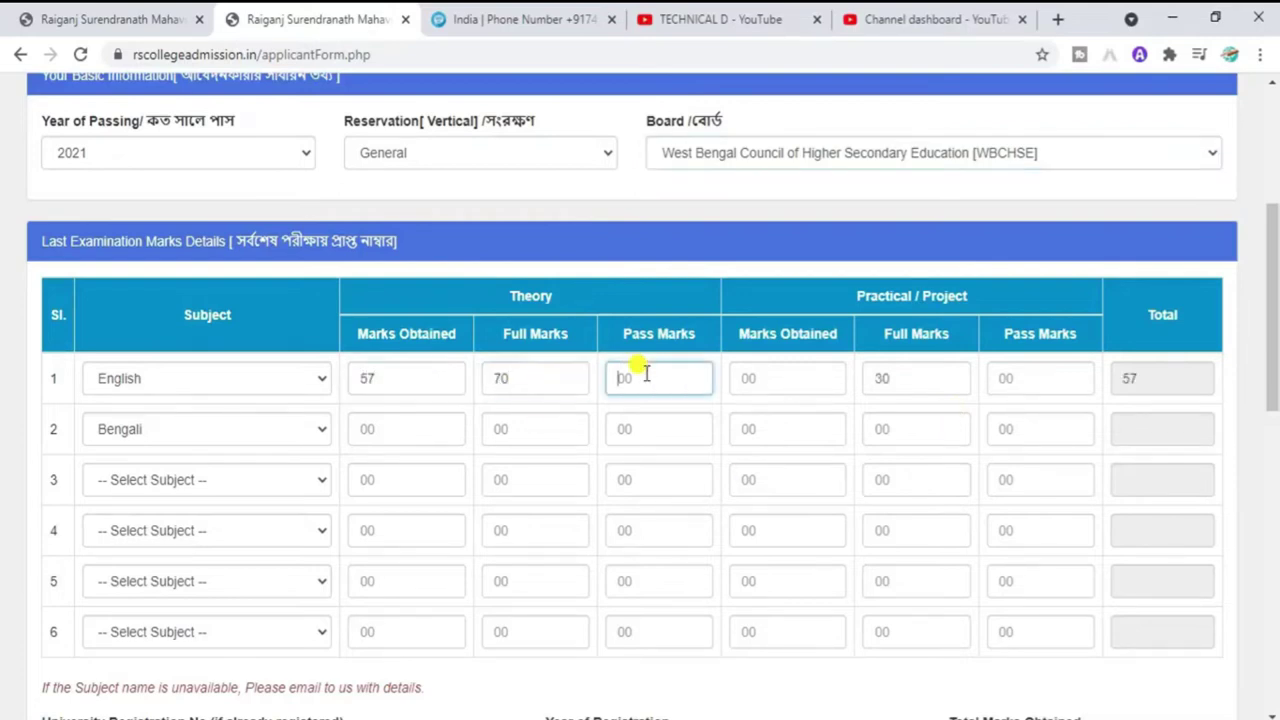
text(25)
click(766, 368)
text(25)
click(371, 428)
click(520, 428)
text(70)
click(630, 428)
text(25)
click(386, 429)
text(49)
click(793, 428)
text(27)
click(1006, 378)
text(10)
click(1055, 428)
text(15)
click(1052, 378)
key(BackSpace)
text(5)
Step: Set row 3 to Geography and enter its marks, 56 theory and 33 practical
click(279, 480)
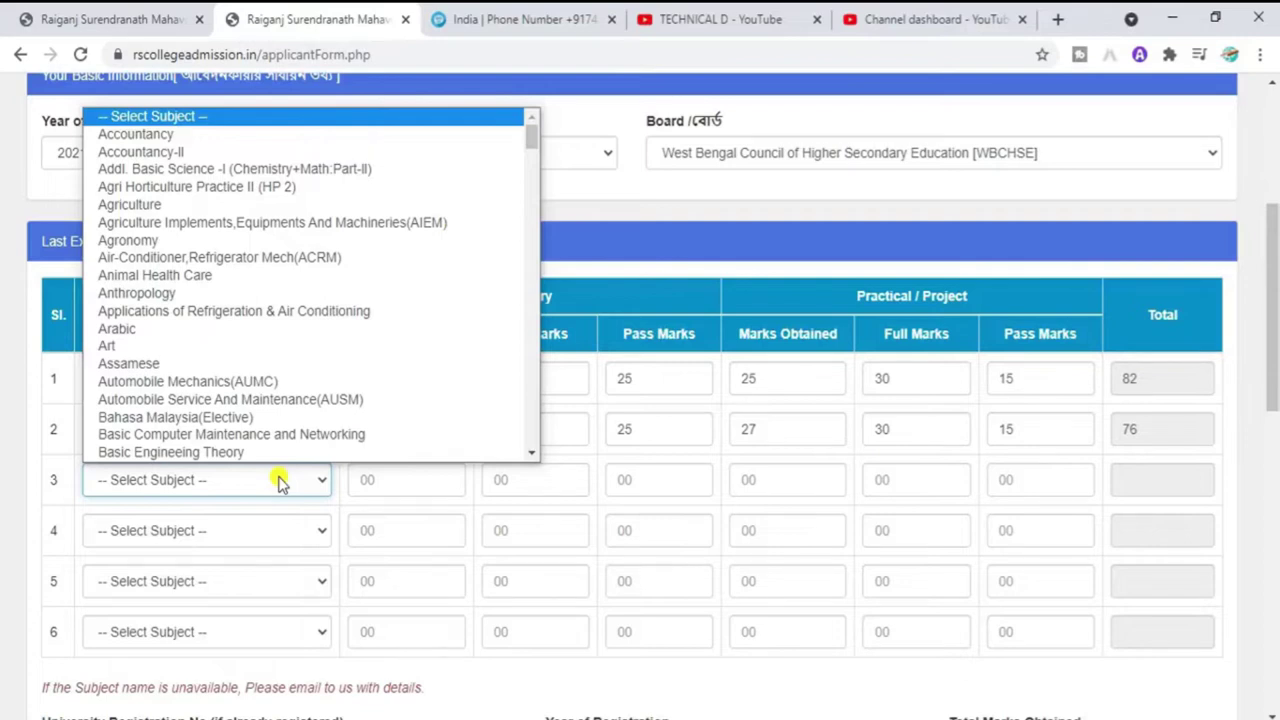
key(g)
key(e)
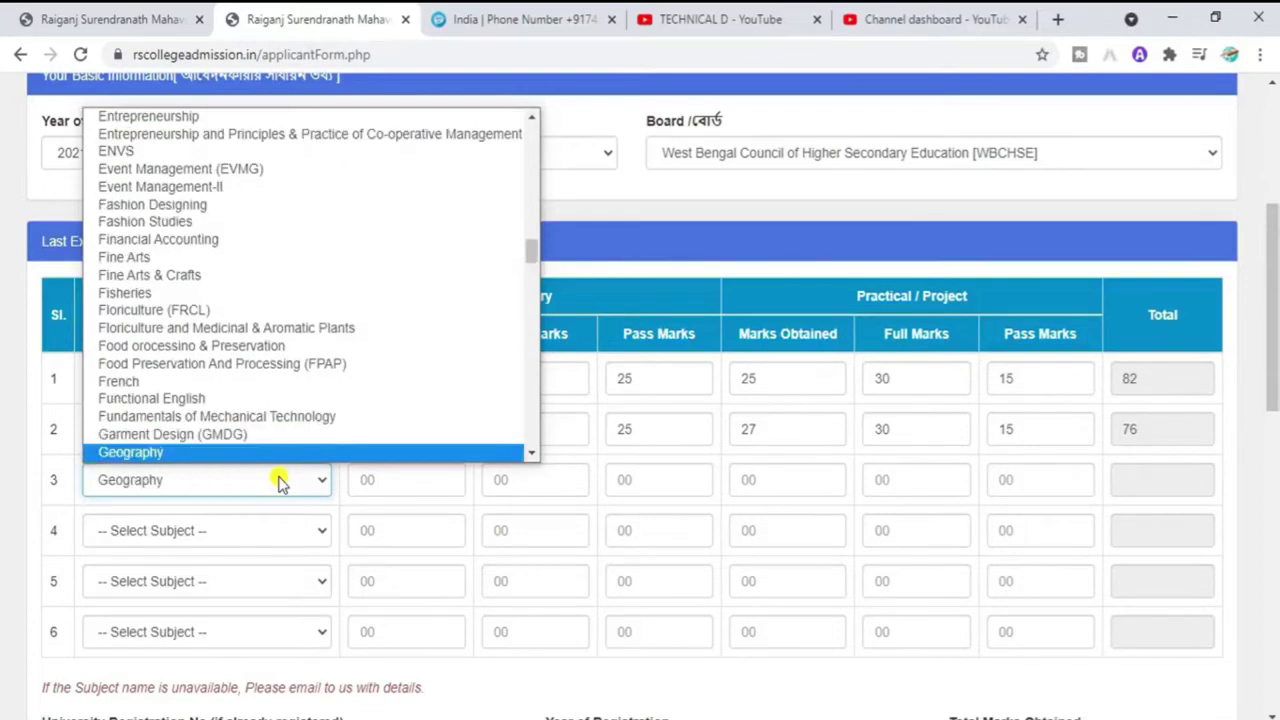
key(Return)
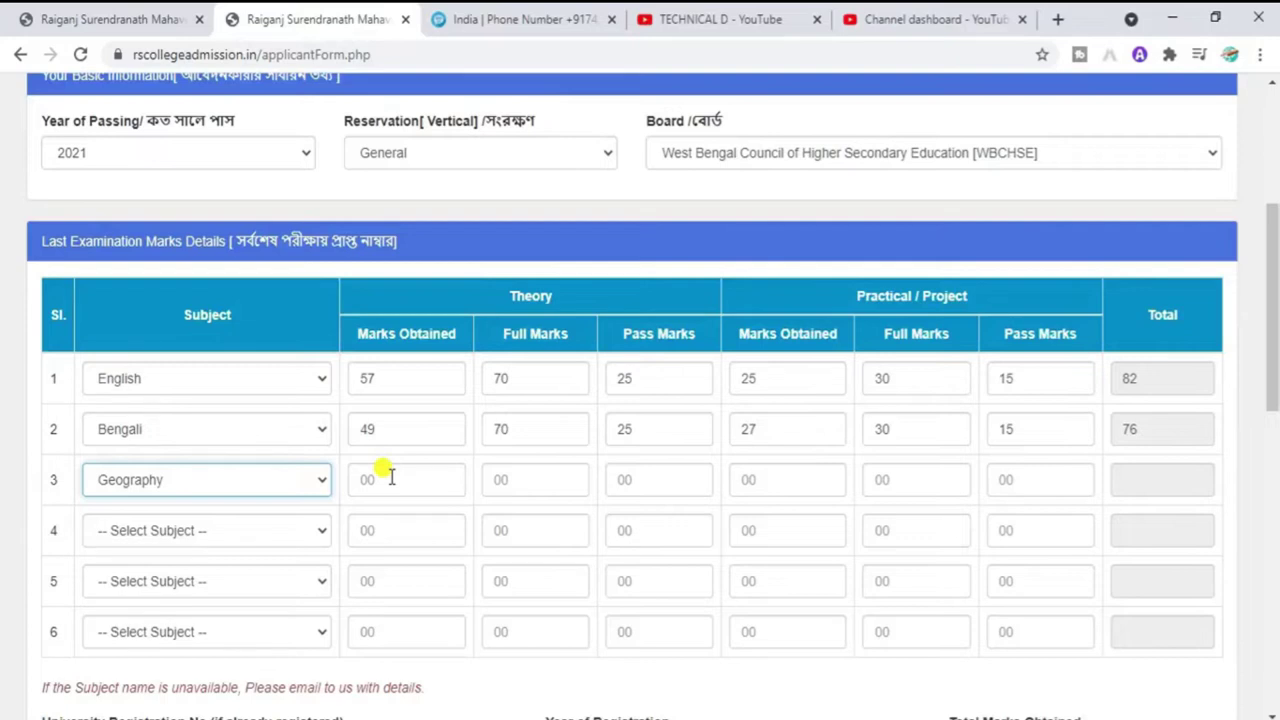
click(391, 478)
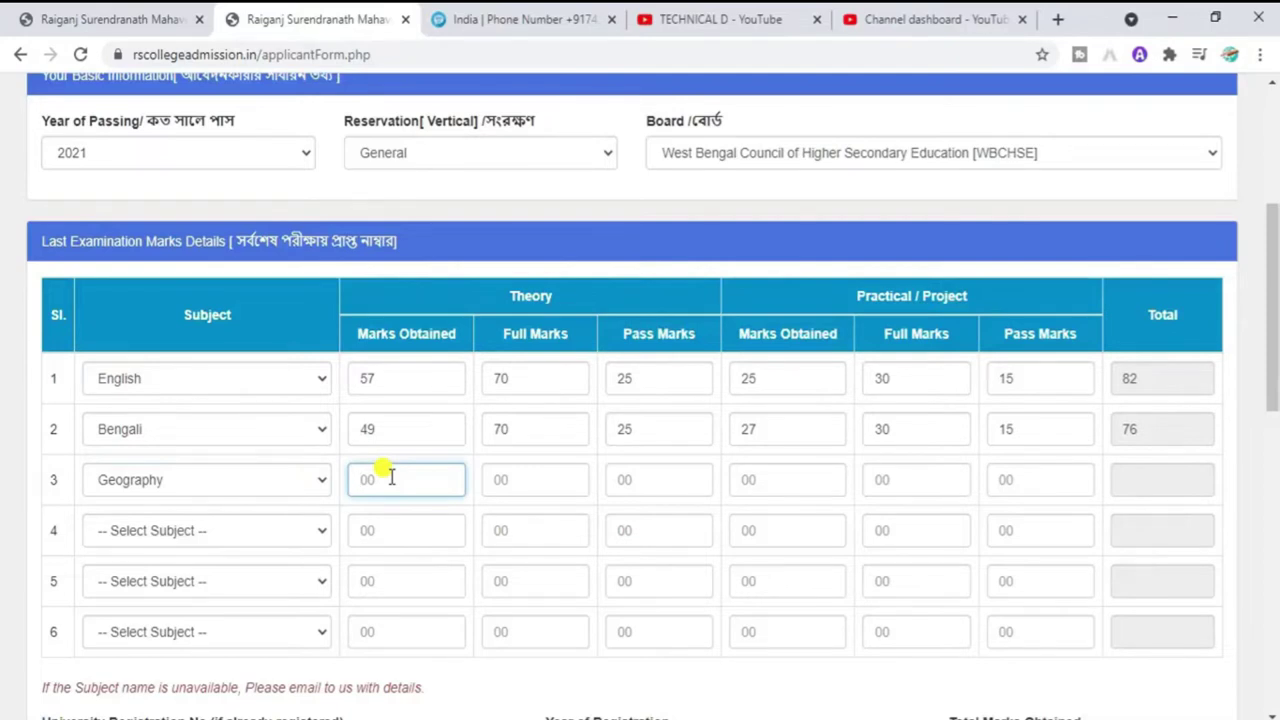
text(62)
click(491, 477)
text(60)
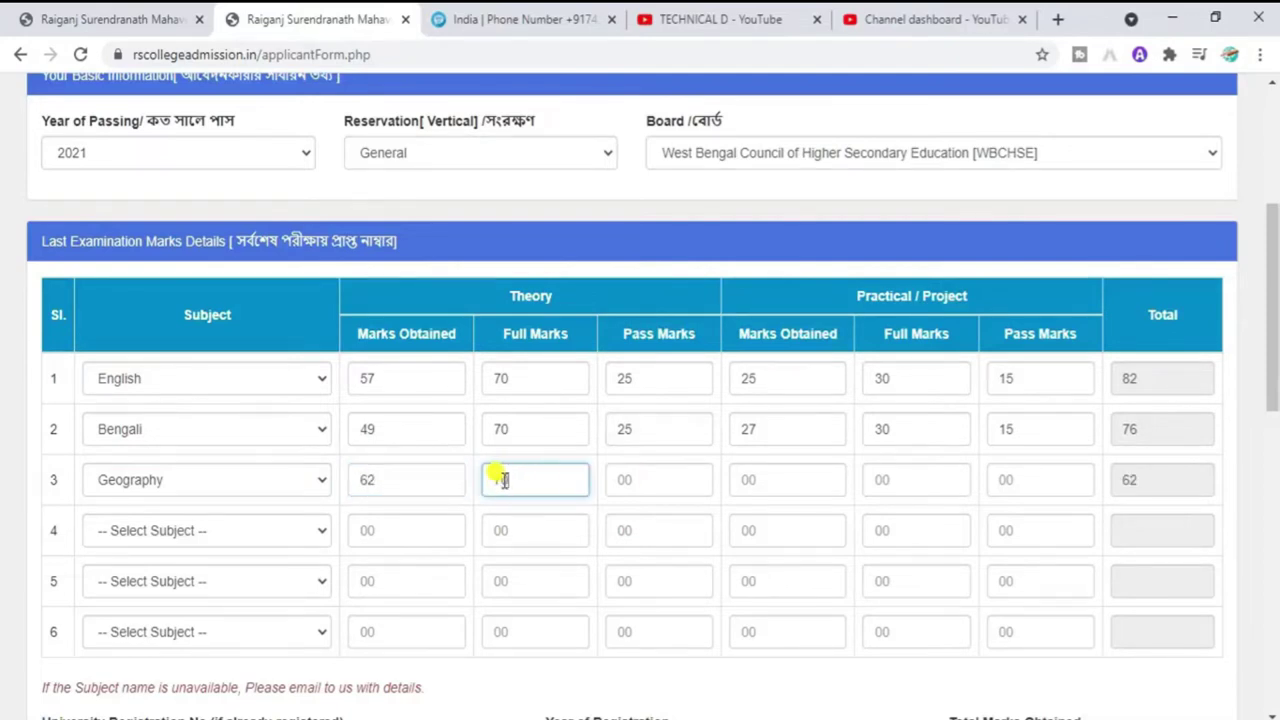
double_click(428, 471)
text(56)
click(626, 480)
text(20)
click(762, 481)
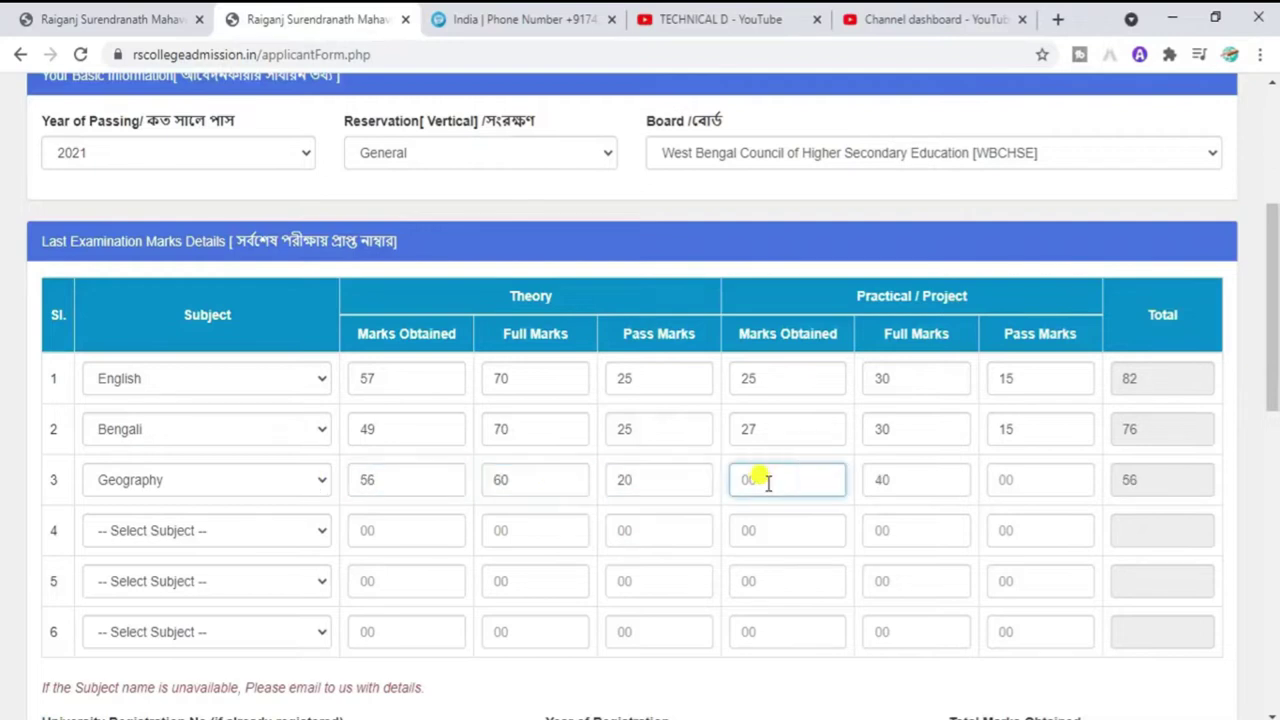
text(33)
click(1040, 480)
text(20)
Step: Set row 4 to the computer application subject and enter its marks, including 35 practical
click(297, 530)
scroll(297, 530, down, 10)
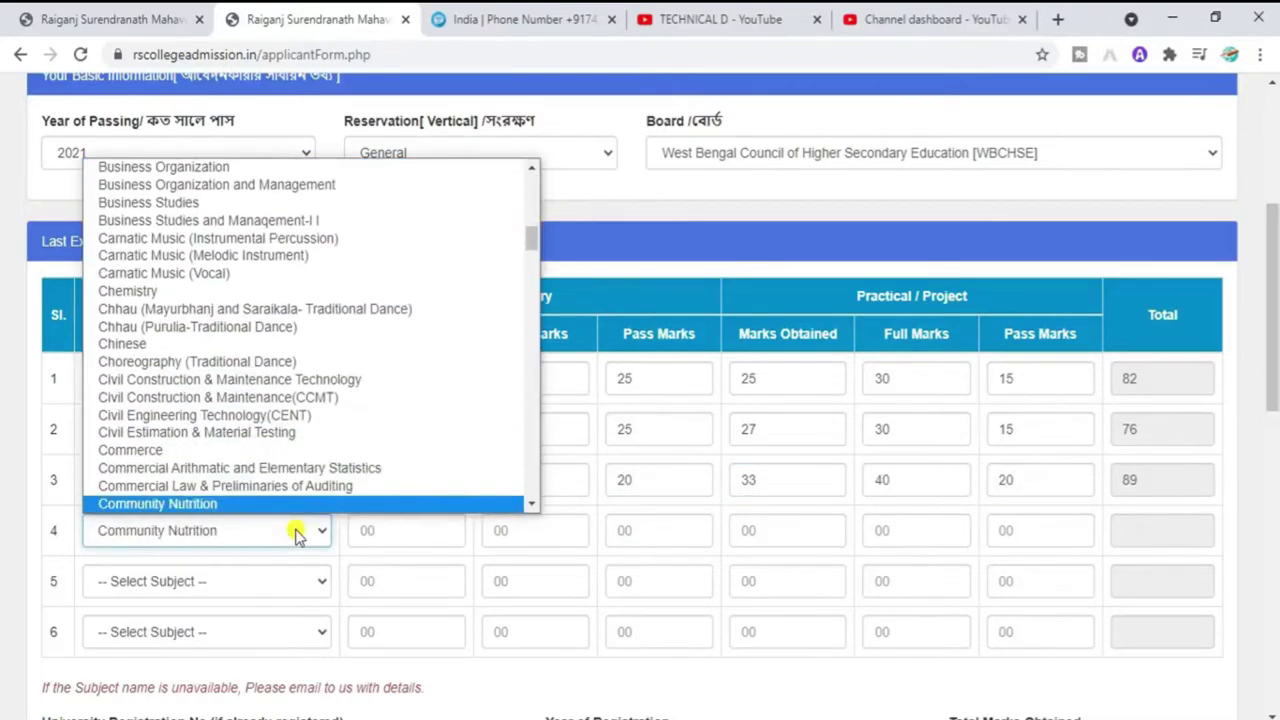
click(240, 485)
click(414, 532)
text(556020)
click(826, 528)
text(35)
click(1008, 535)
Step: Set row 5 to Sanskrit with 62 theory out of 70, pass 20, and 22 practical, pass 15
click(209, 581)
click(200, 537)
click(391, 580)
text(62)
click(551, 580)
text(70)
click(658, 581)
text(20)
click(813, 567)
text(22)
key(Tab)
key(Tab)
text(15)
Step: Set row 6 to Philosophy with 53 theory out of 70, pass 20, and 26 practical, pass 15
click(200, 632)
click(237, 663)
click(408, 632)
text(53)
click(508, 628)
text(70)
click(617, 632)
text(20)
click(786, 632)
text(26)
click(1008, 622)
text(15)
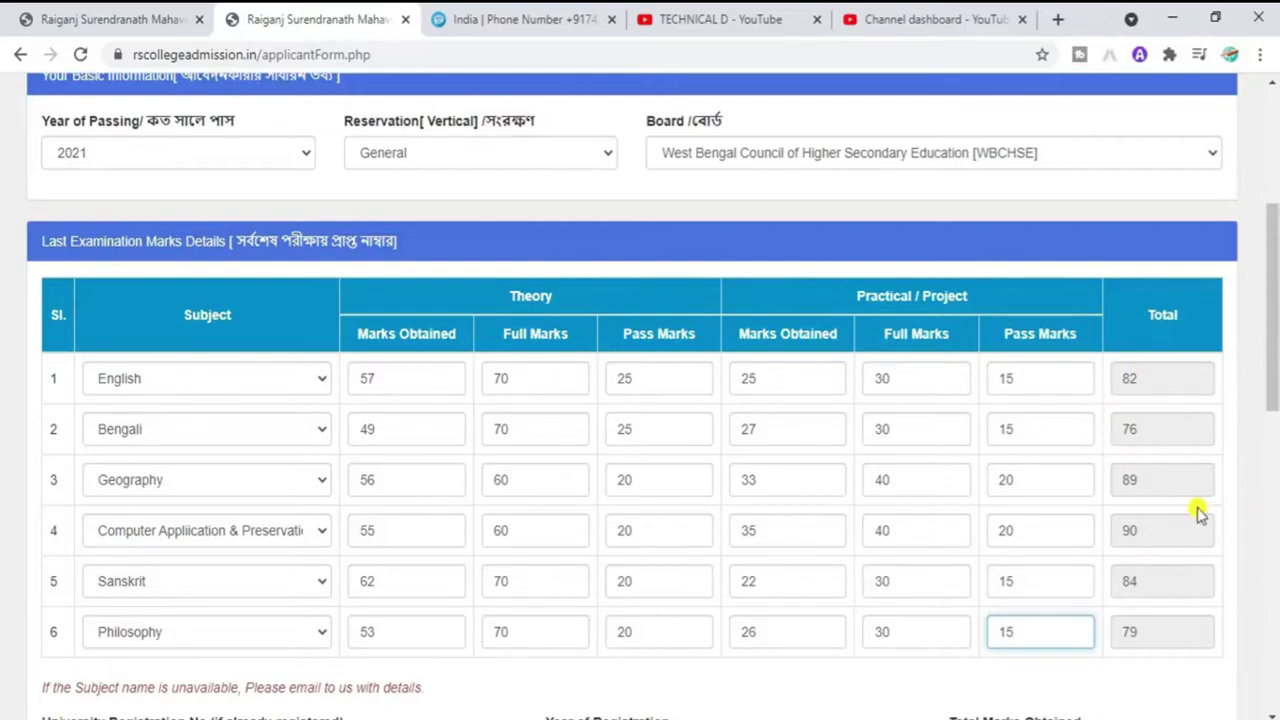
drag(1274, 352, 1274, 455)
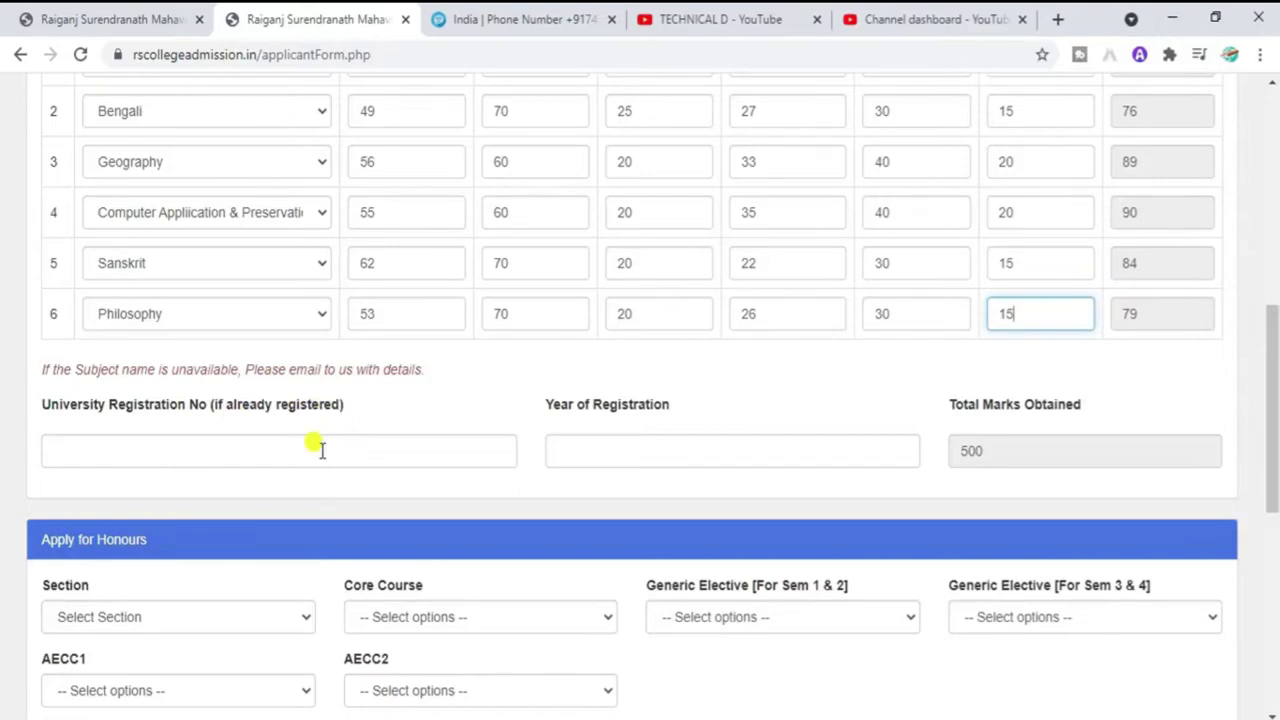
click(199, 455)
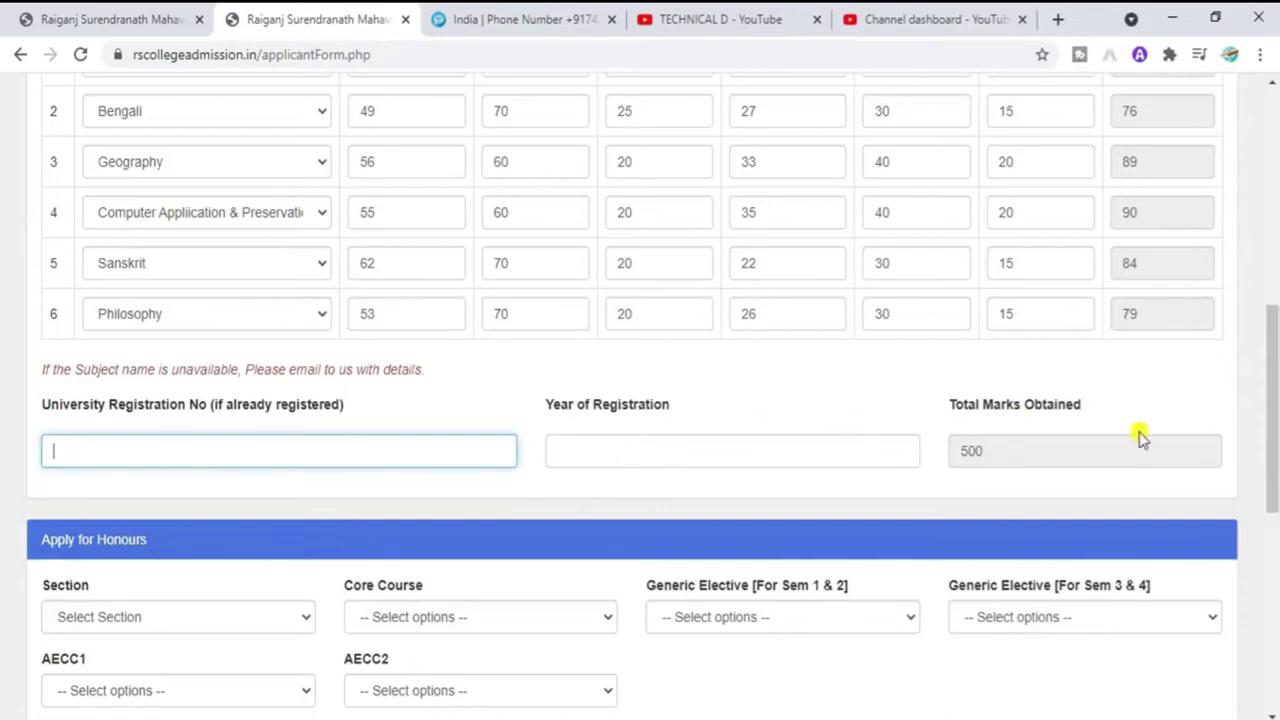
drag(1274, 402, 1275, 460)
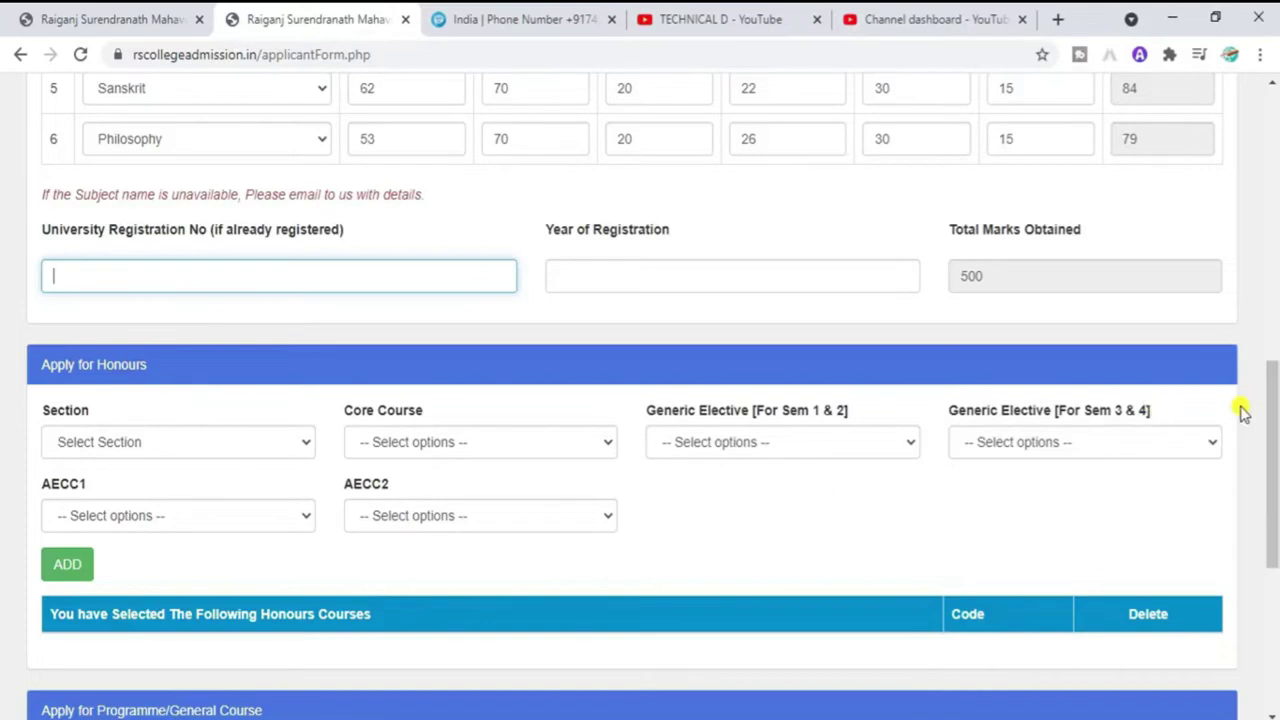
drag(1275, 451, 1268, 543)
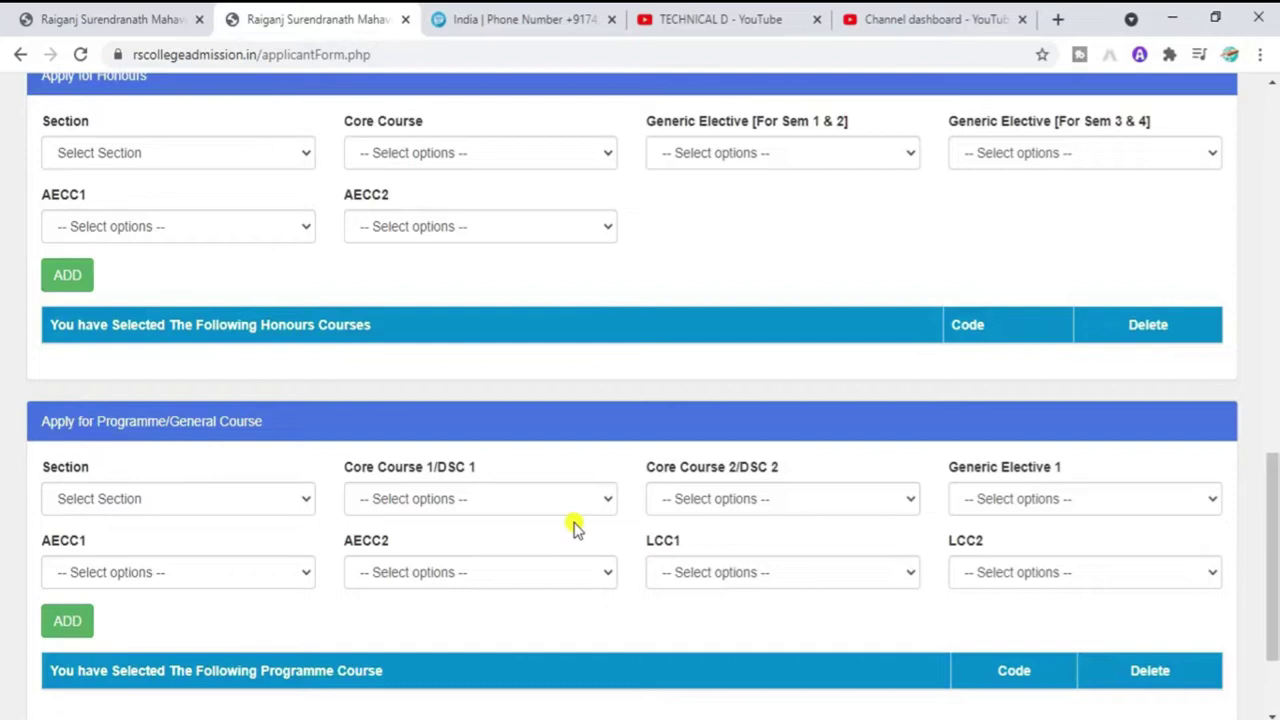
scroll(1263, 530, up, 3)
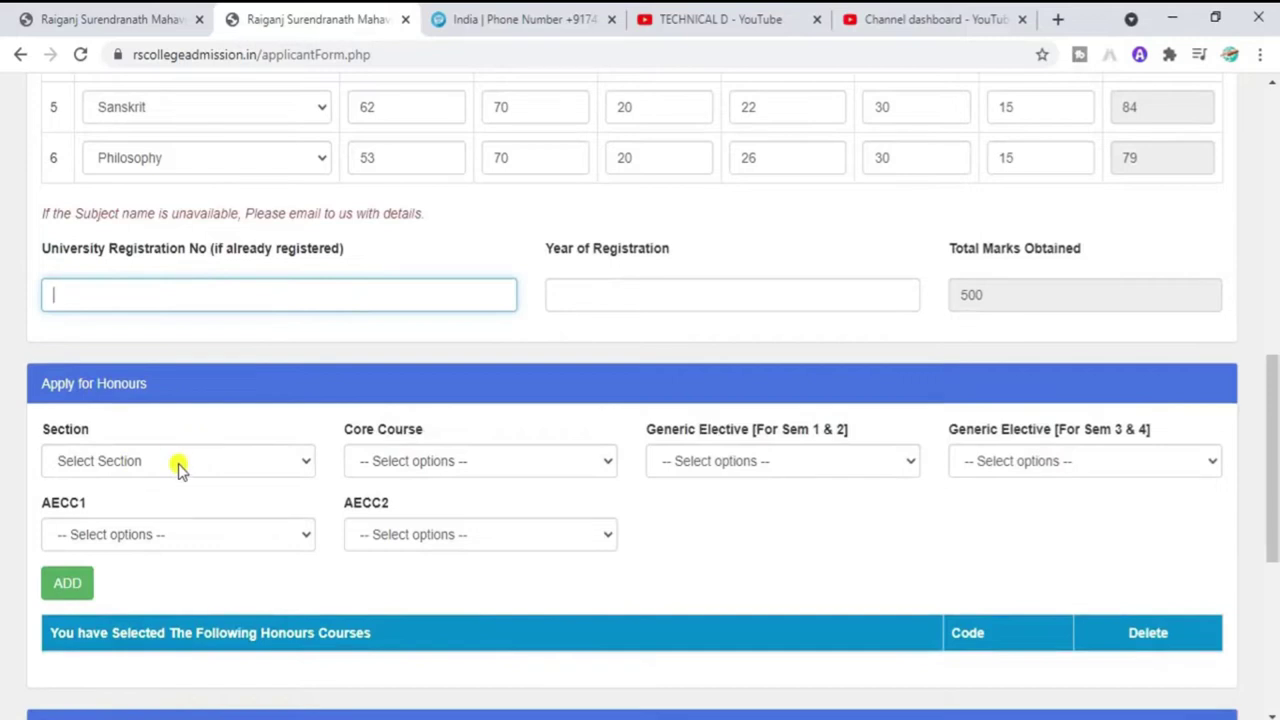
Step: Choose BA (Honours) with core course Bengali and generic electives History (Sem 1 & 2) and Education (Sem 3 & 4)
click(178, 466)
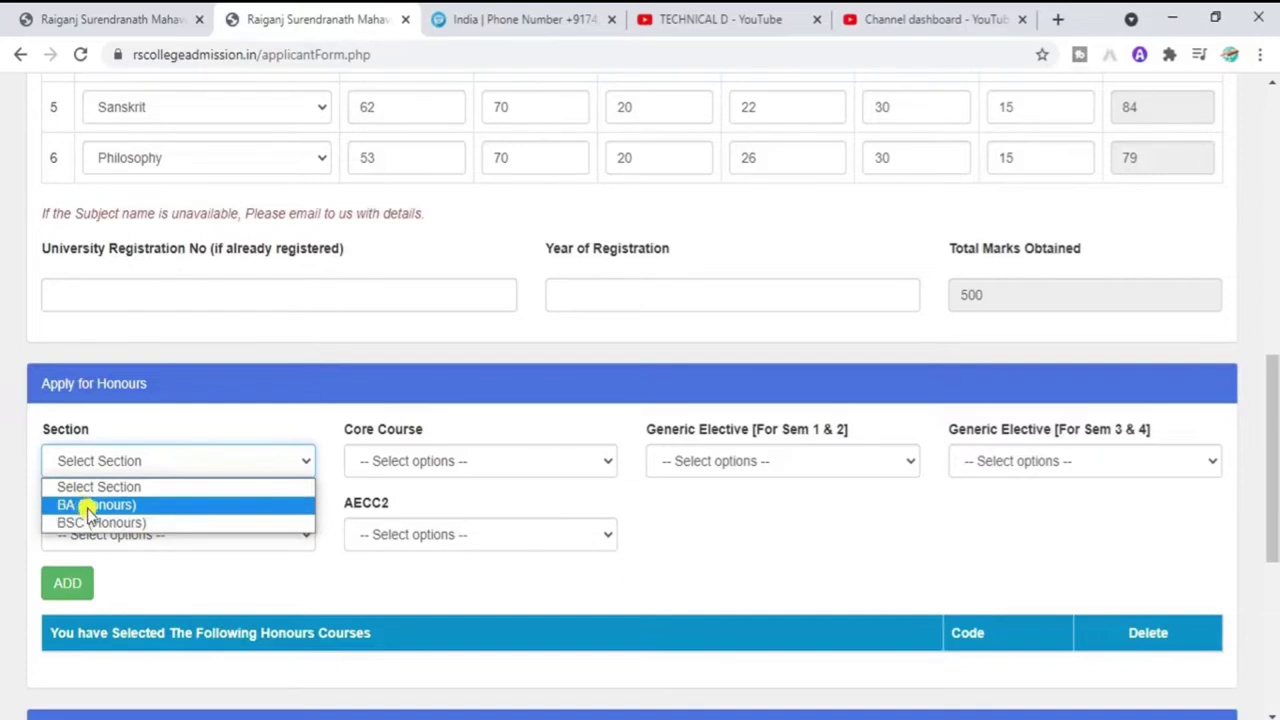
click(78, 506)
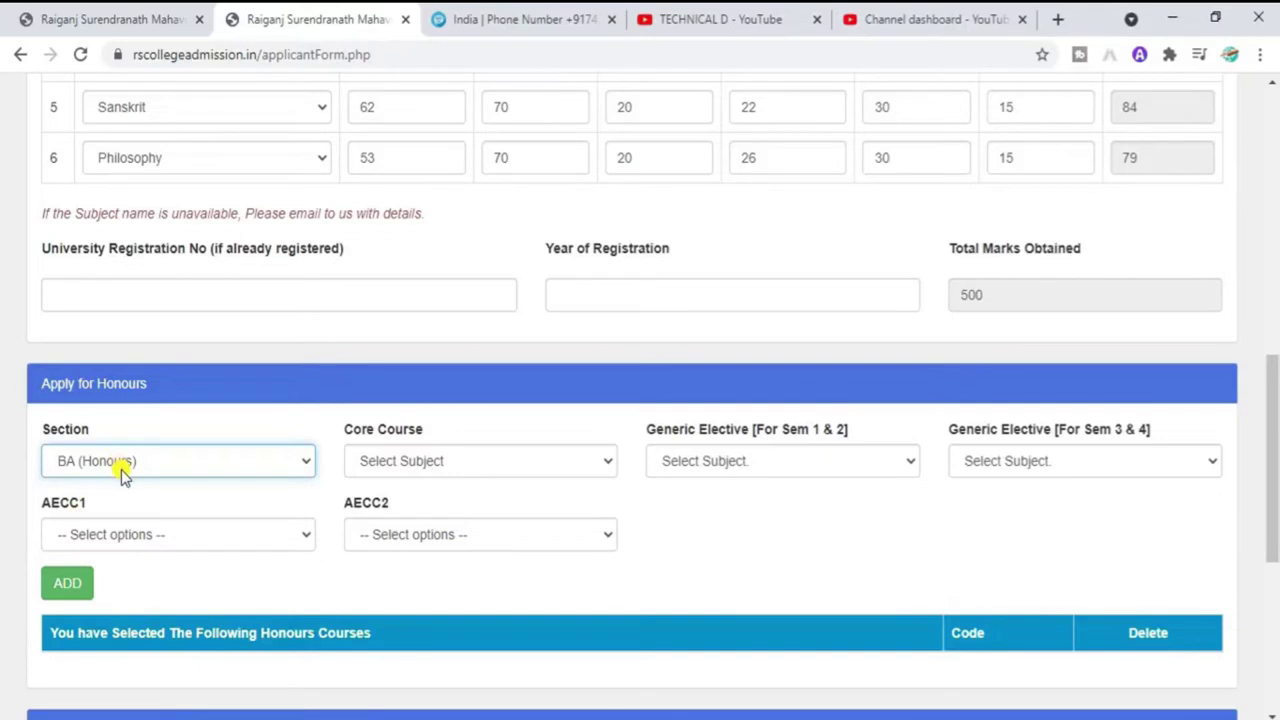
click(419, 464)
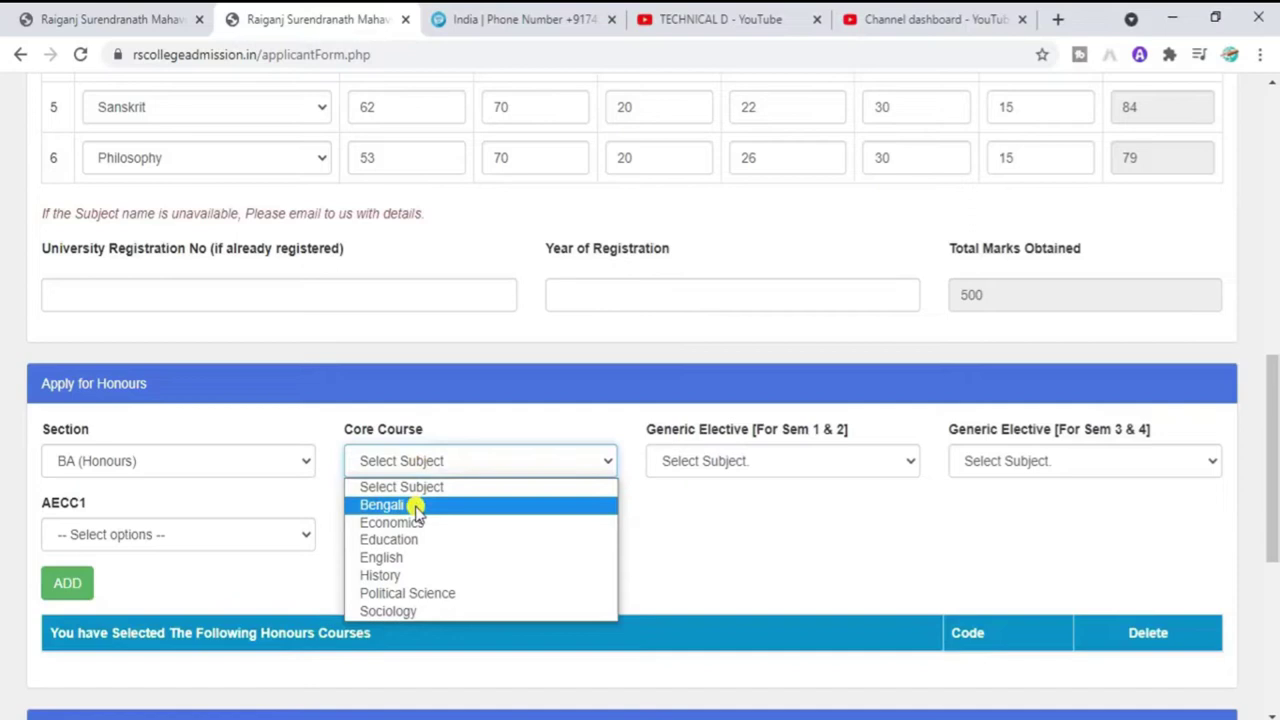
click(413, 506)
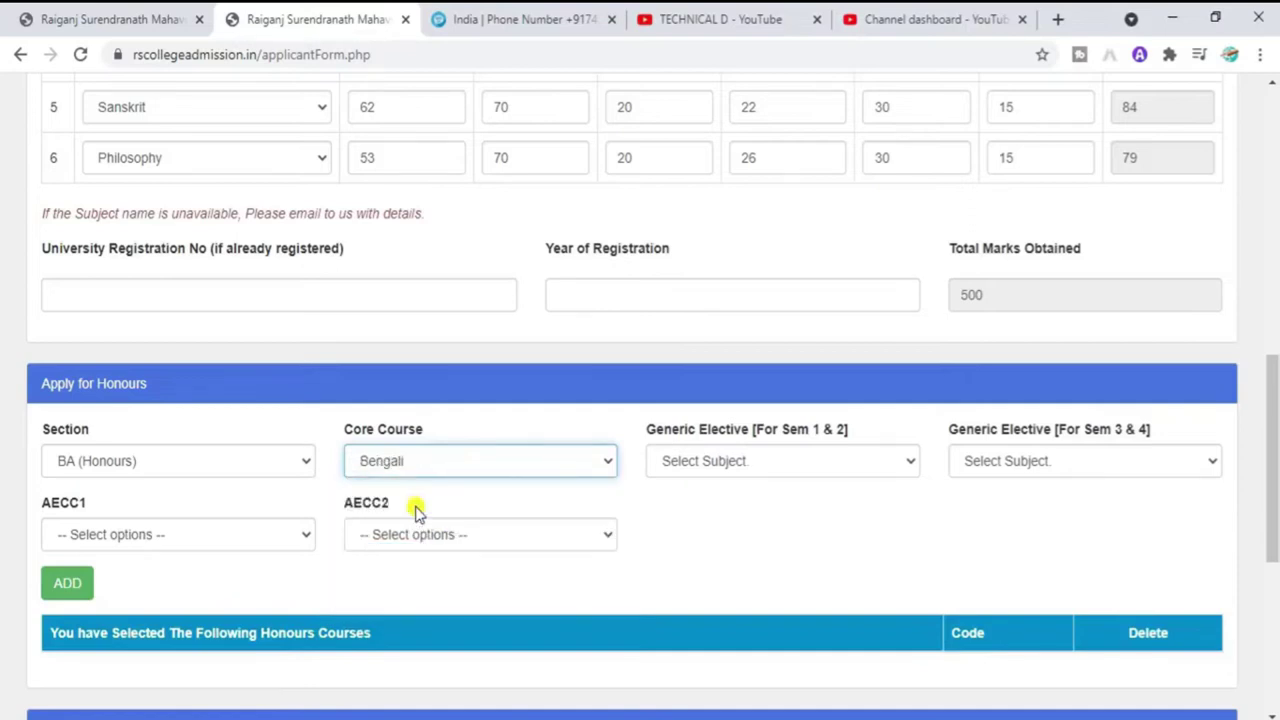
click(718, 468)
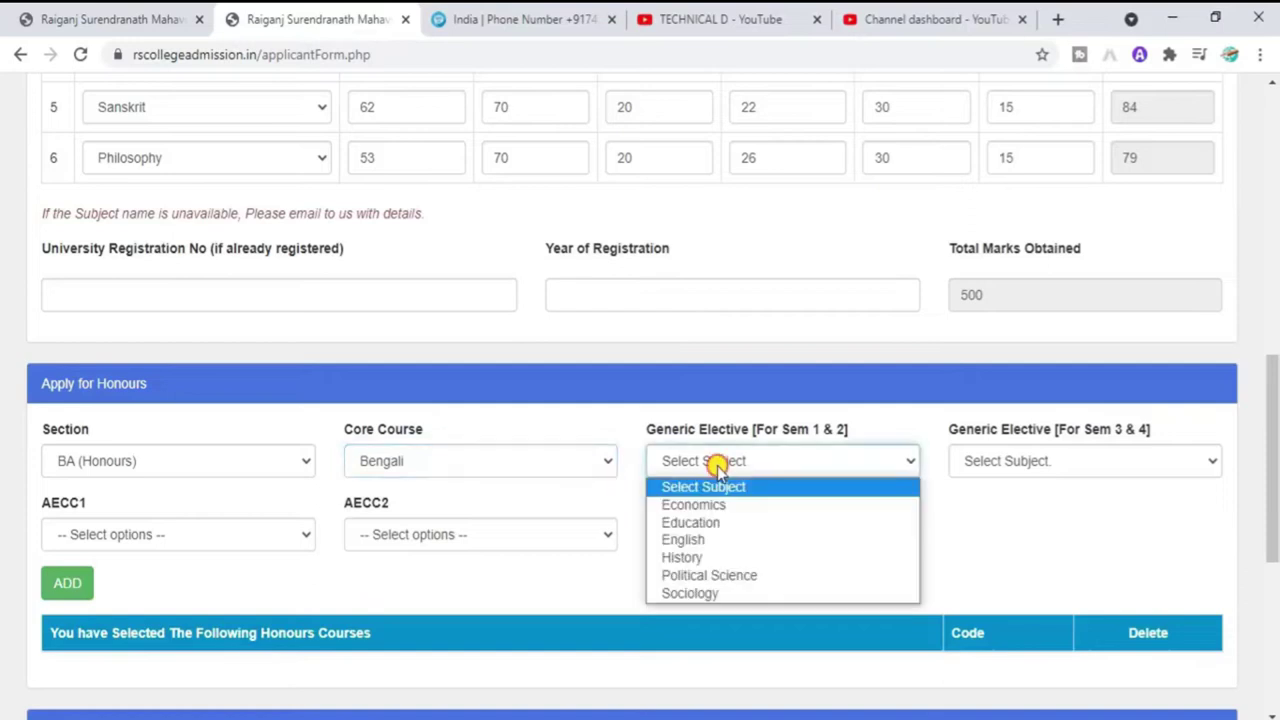
click(708, 557)
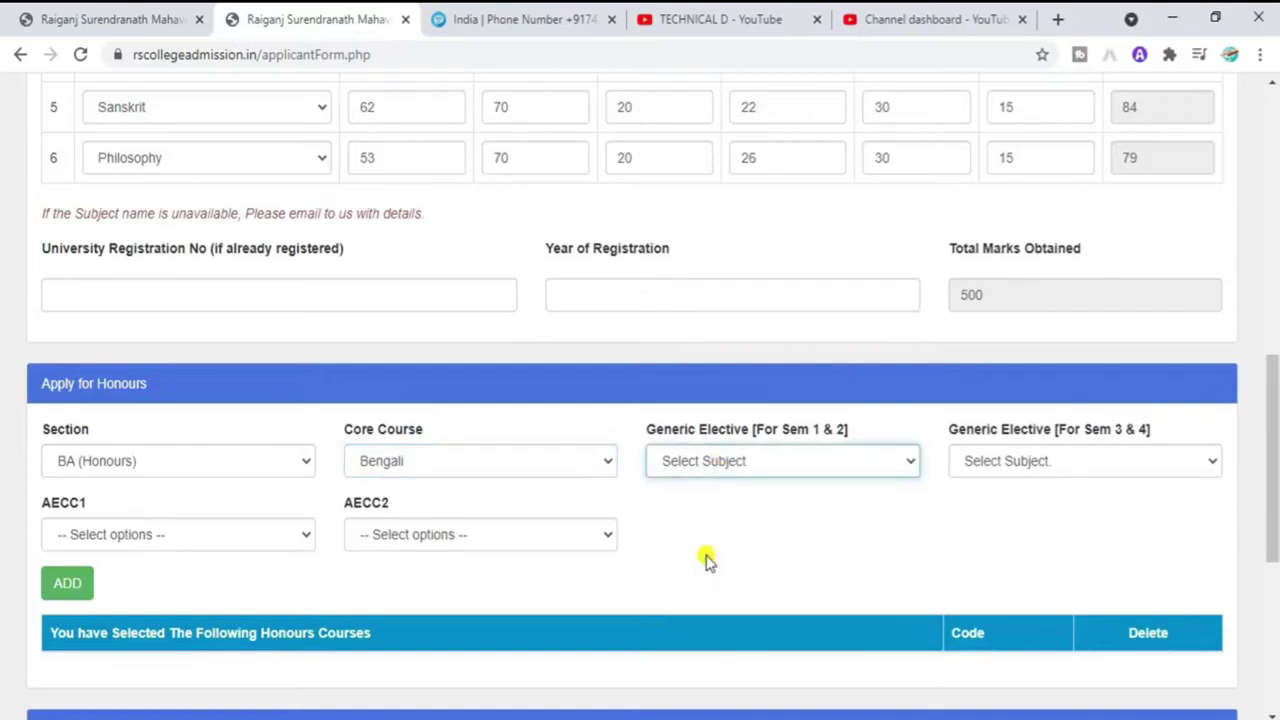
click(987, 469)
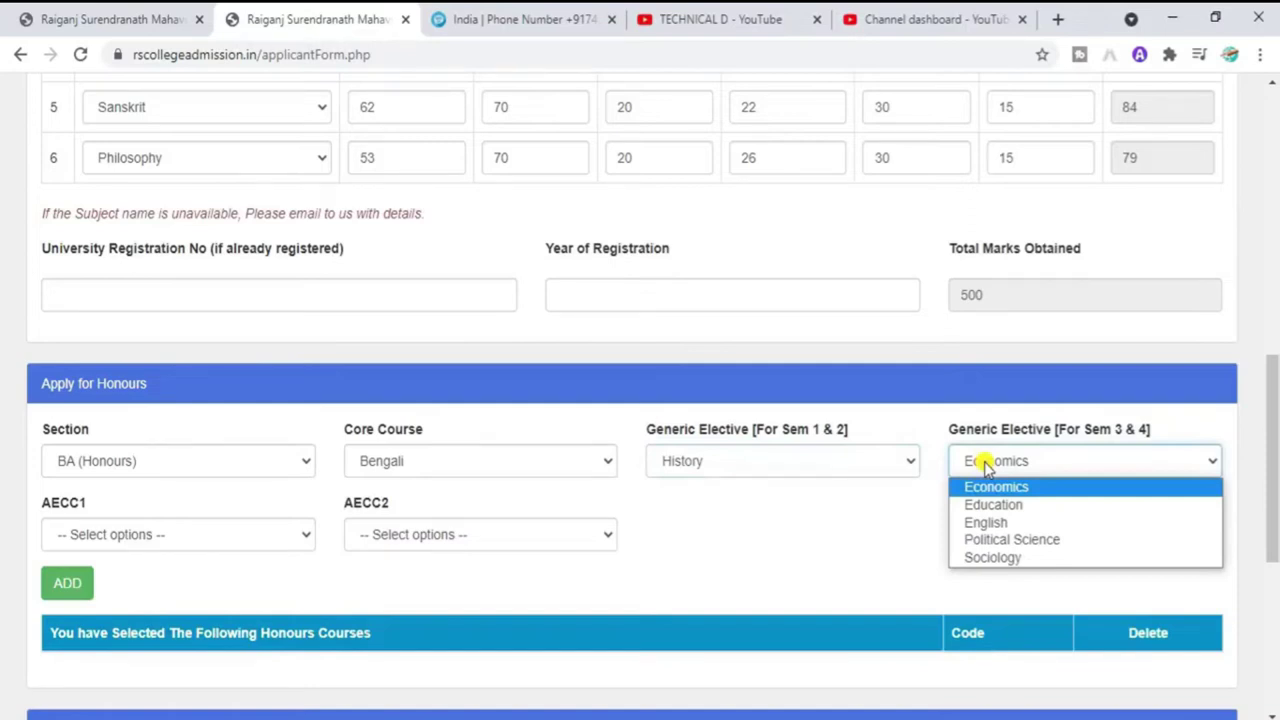
click(1000, 505)
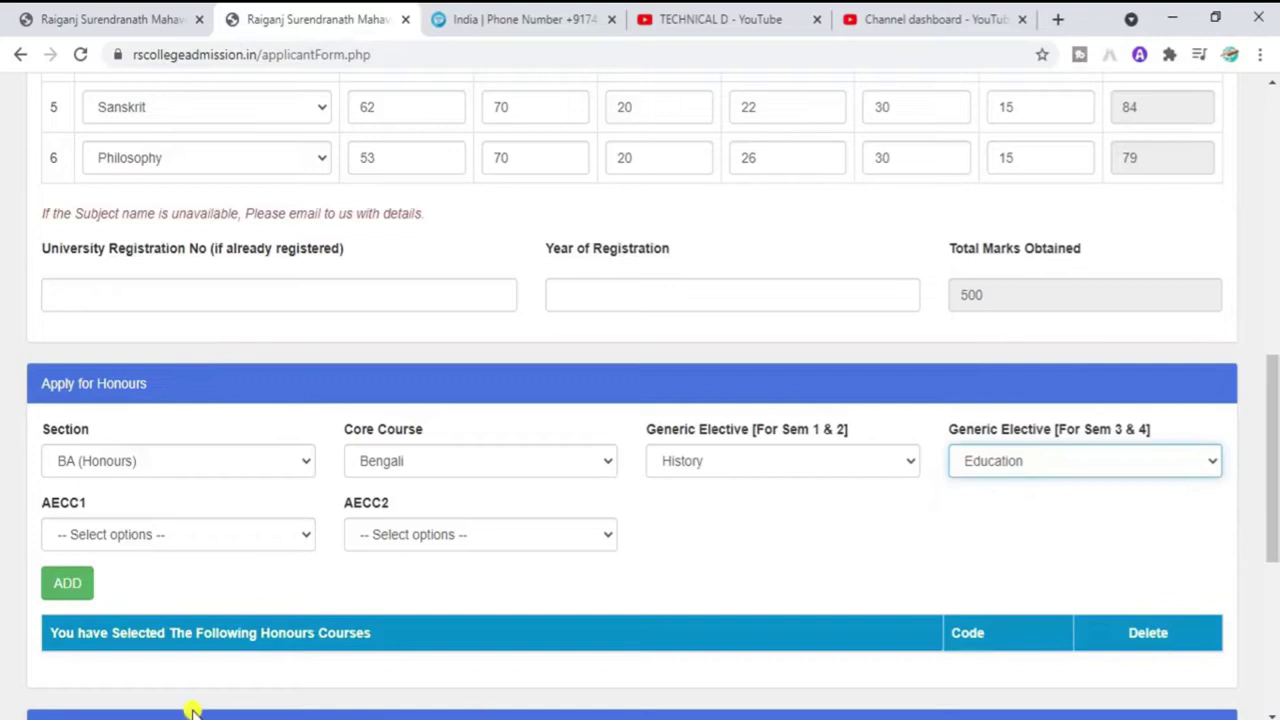
Step: Pick ENVS for AECC1 and Bengali for AECC2, then add the honours combination
click(200, 537)
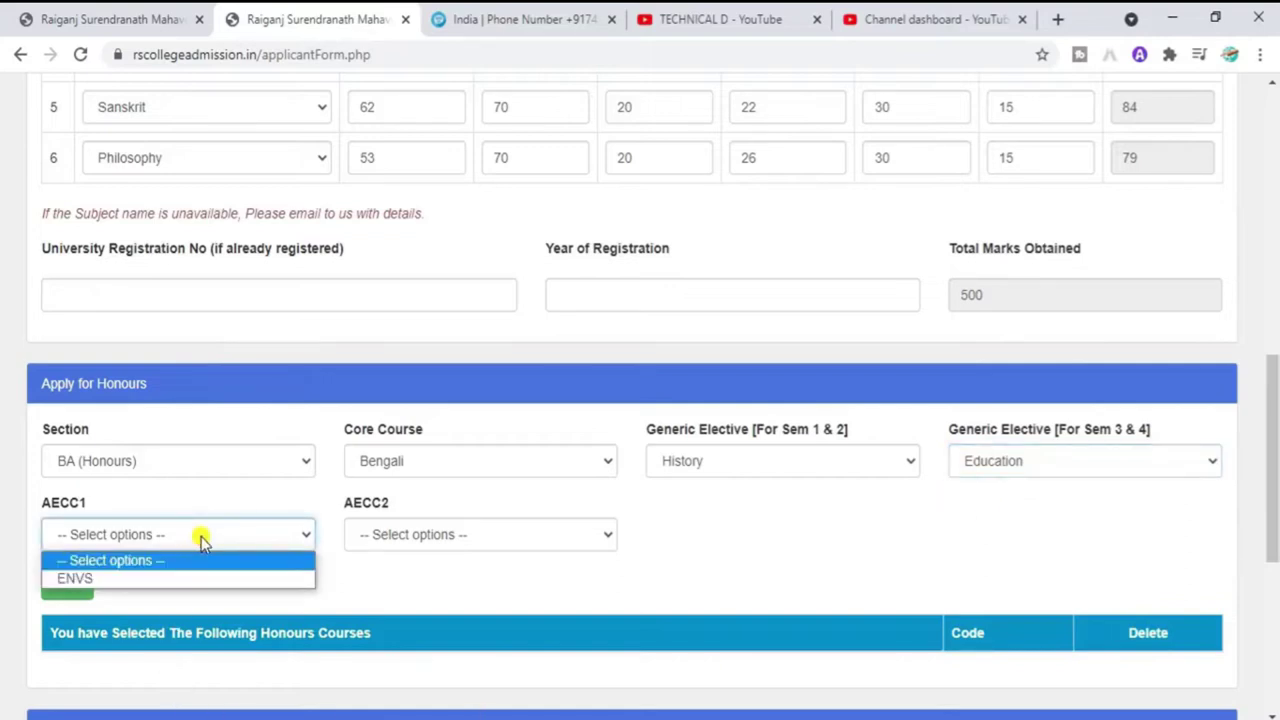
click(194, 579)
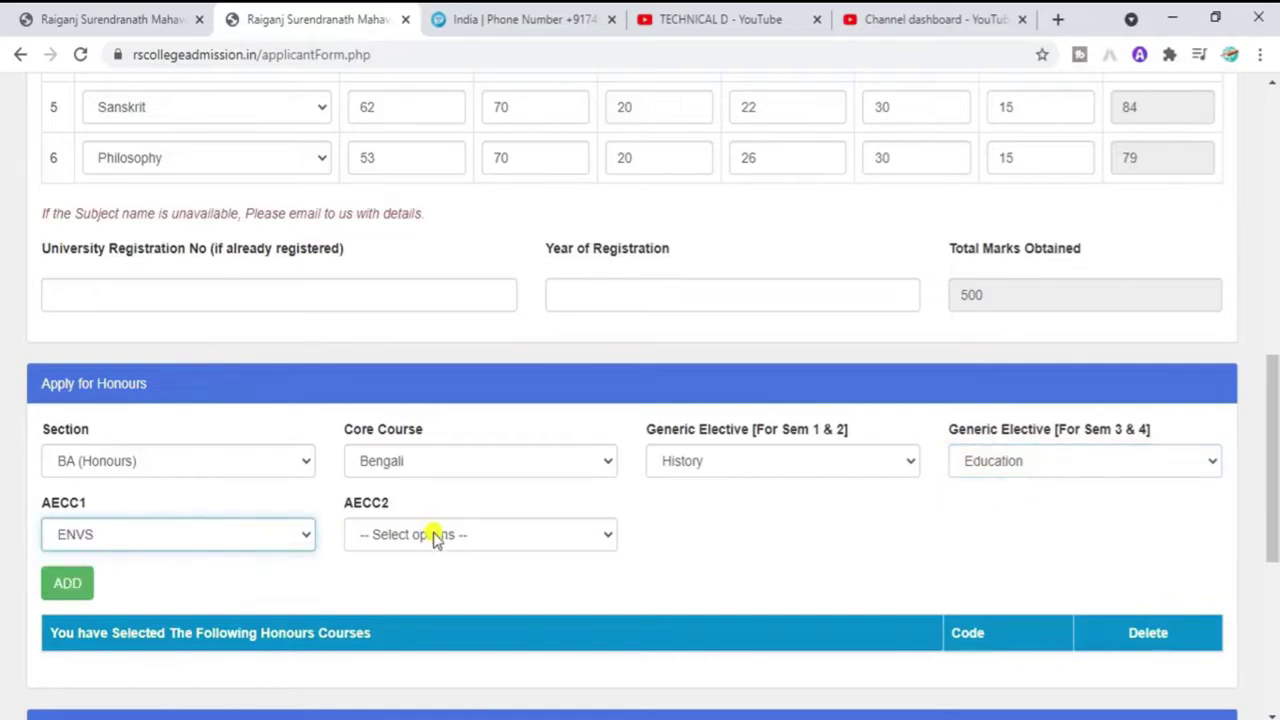
click(435, 537)
click(437, 575)
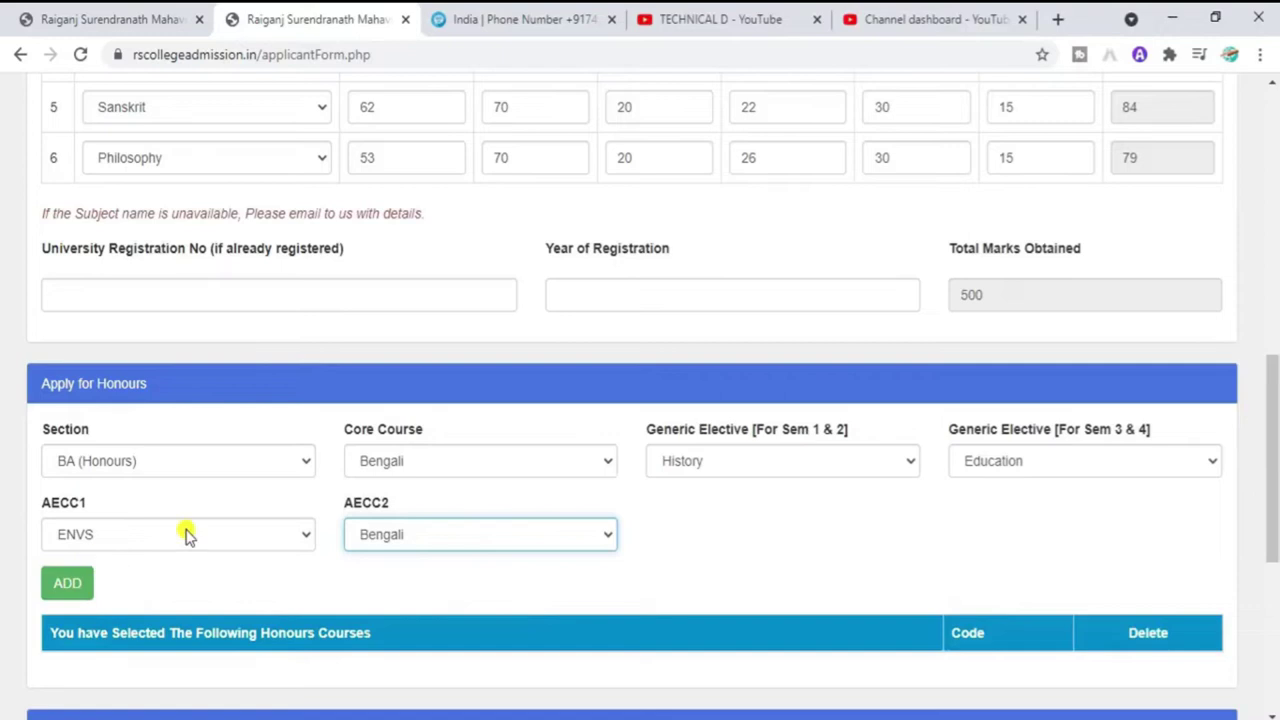
drag(1274, 408, 1275, 445)
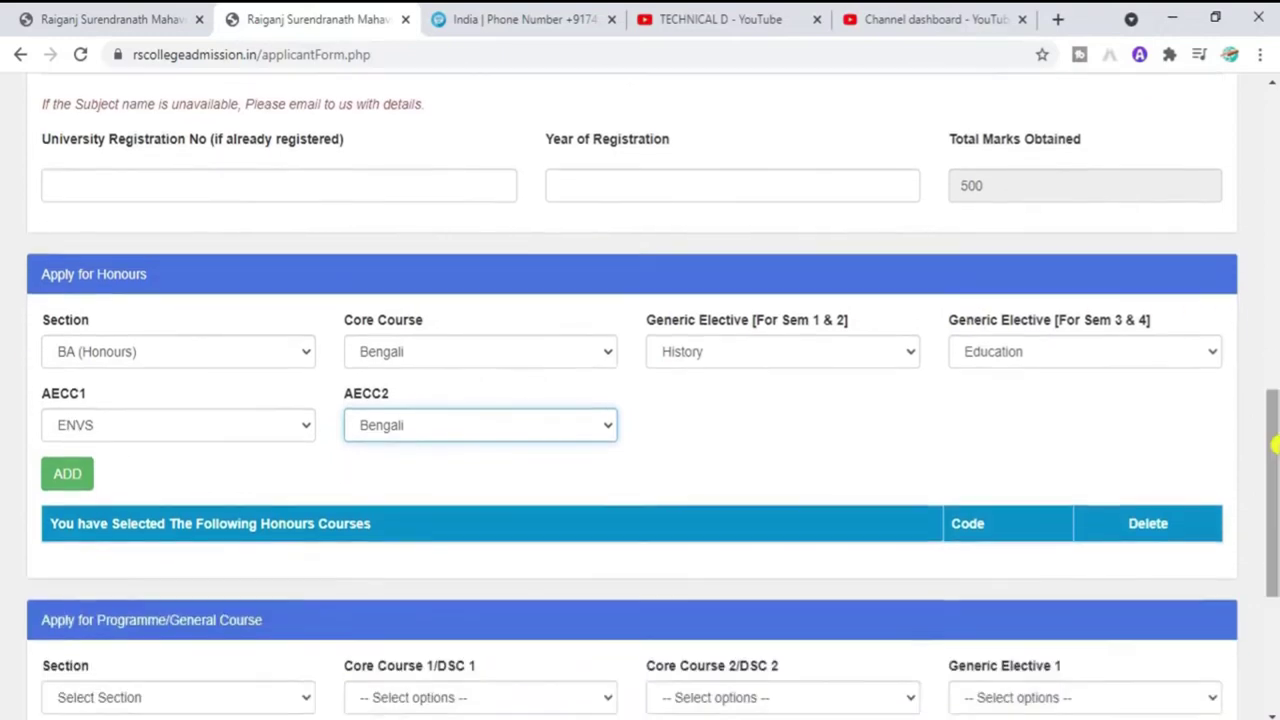
click(68, 474)
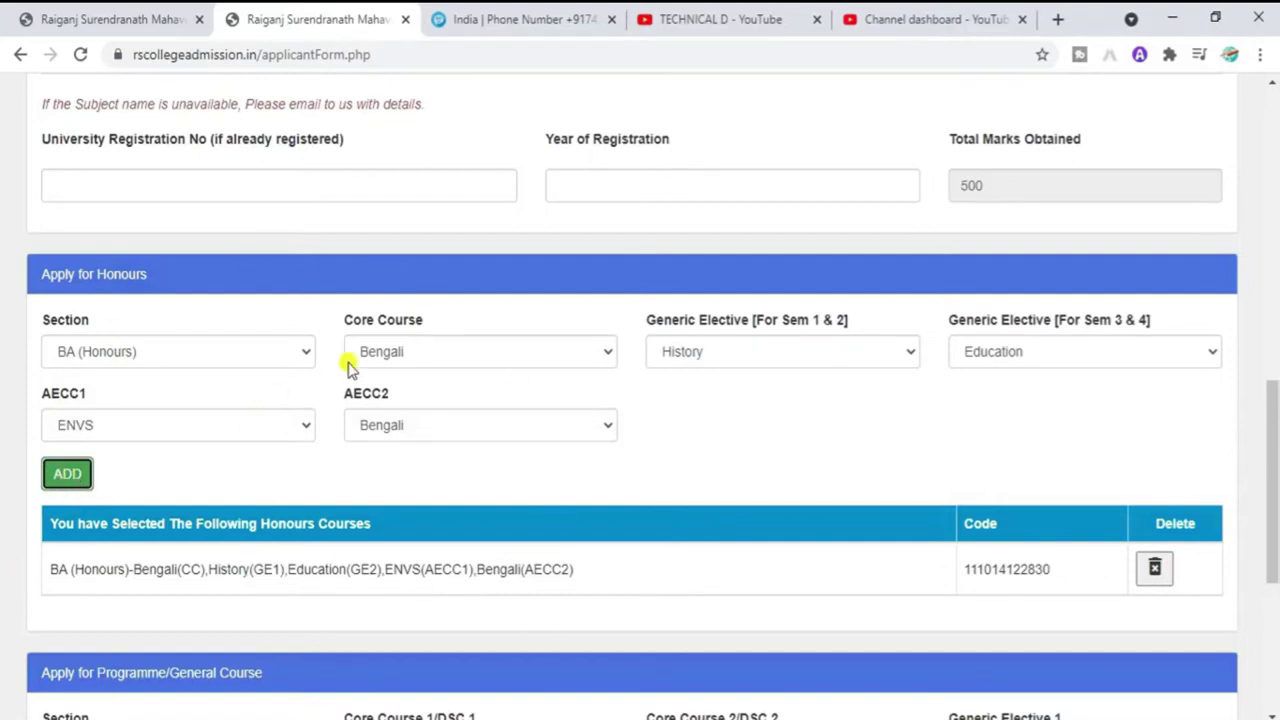
drag(48, 583, 405, 585)
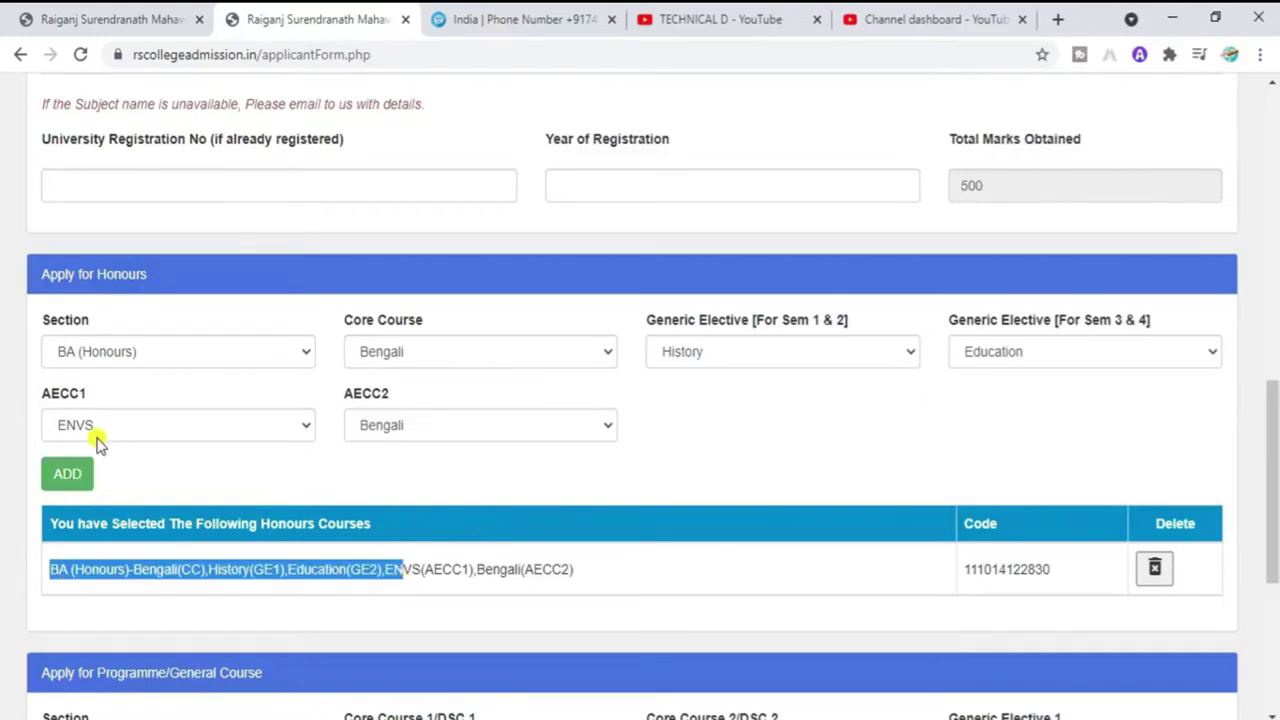
click(618, 508)
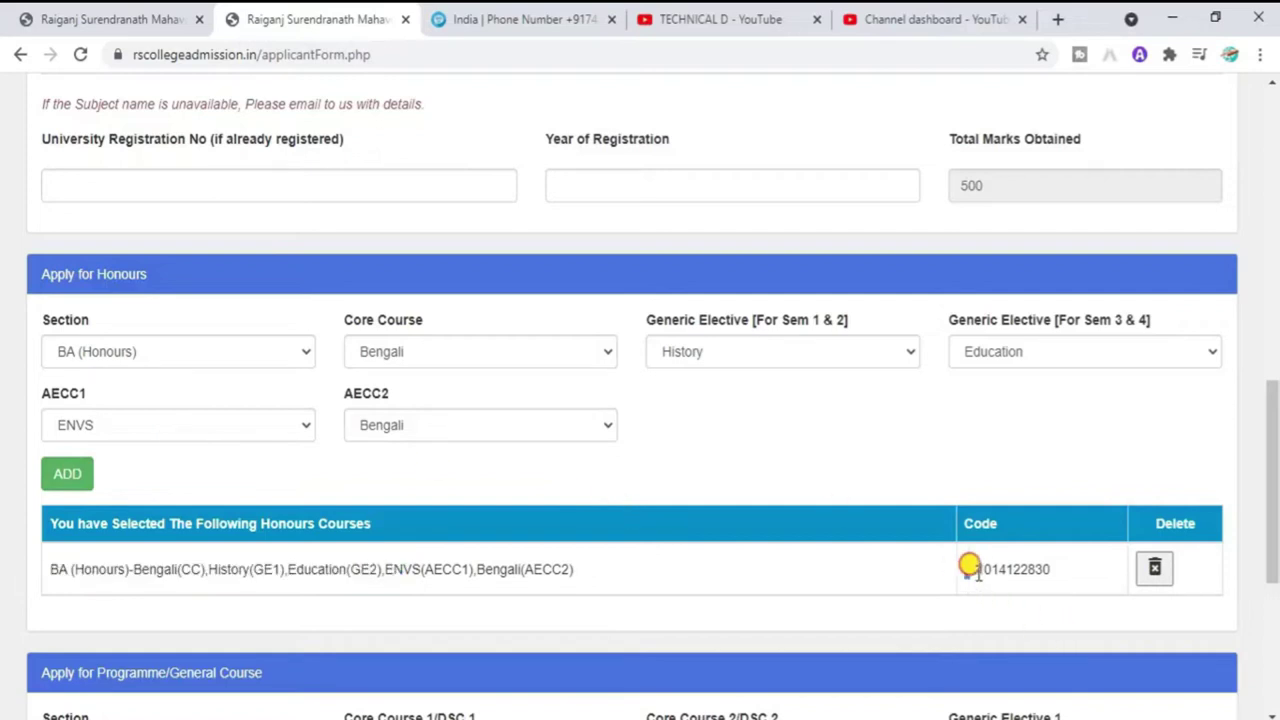
drag(970, 567, 1049, 569)
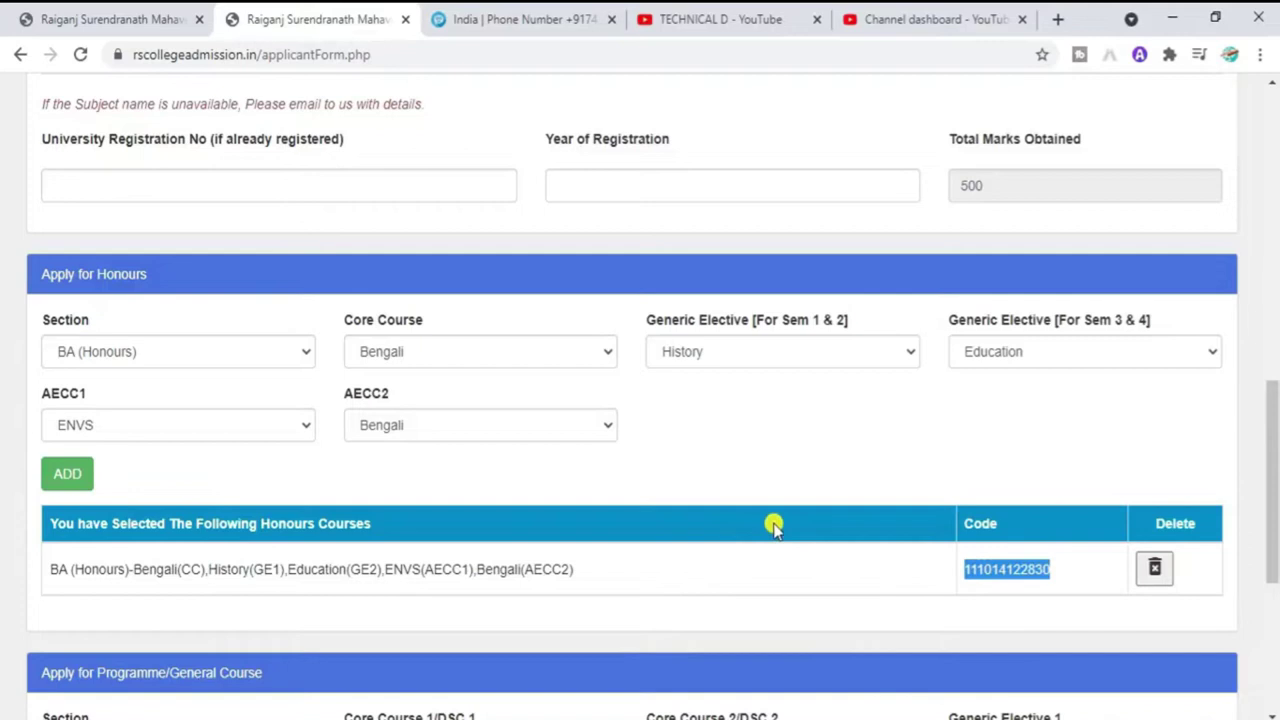
click(988, 566)
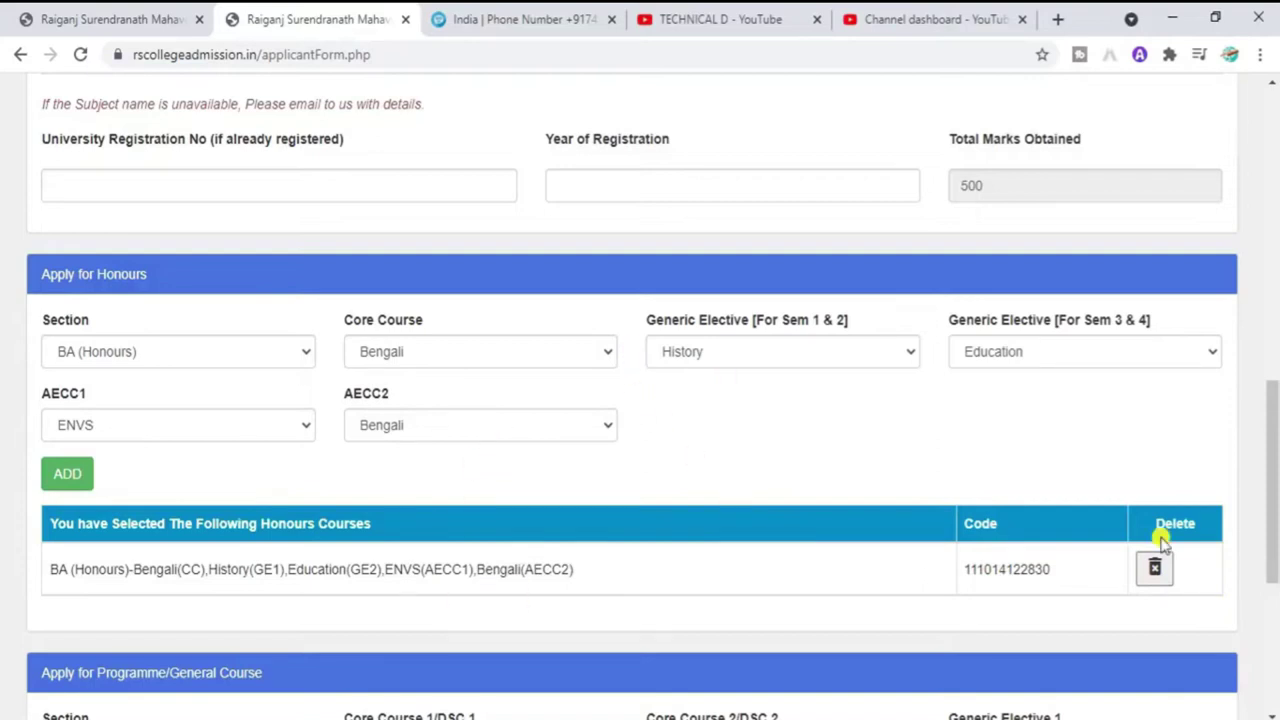
drag(1273, 508, 1274, 587)
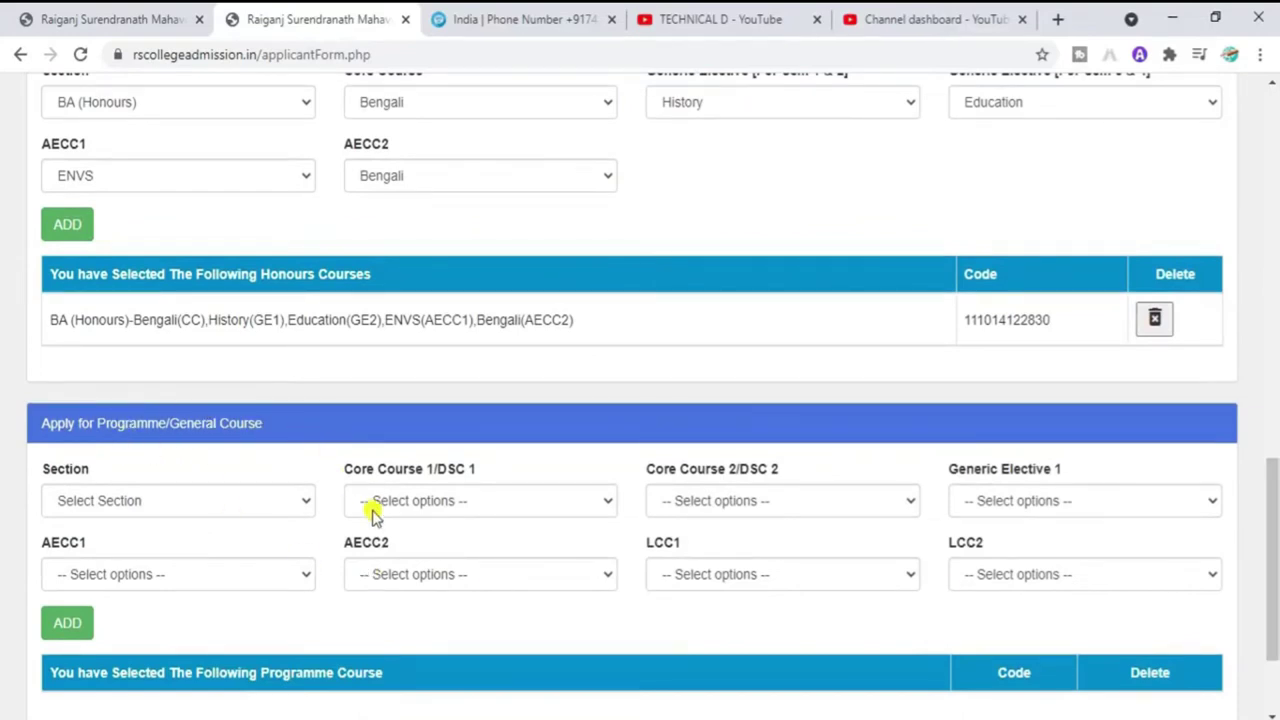
Step: Choose BA (Programme) with DSC 1 History, DSC 2 Bengali and Generic Elective 1 Education
click(294, 503)
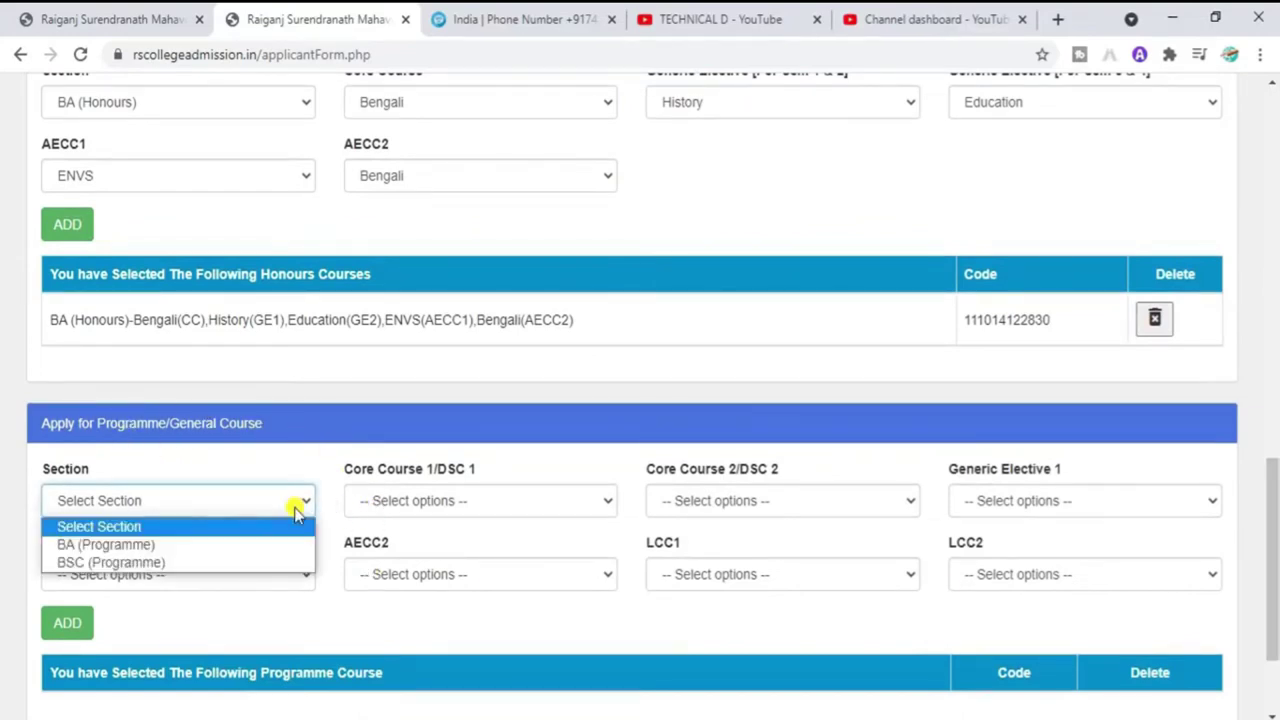
click(130, 544)
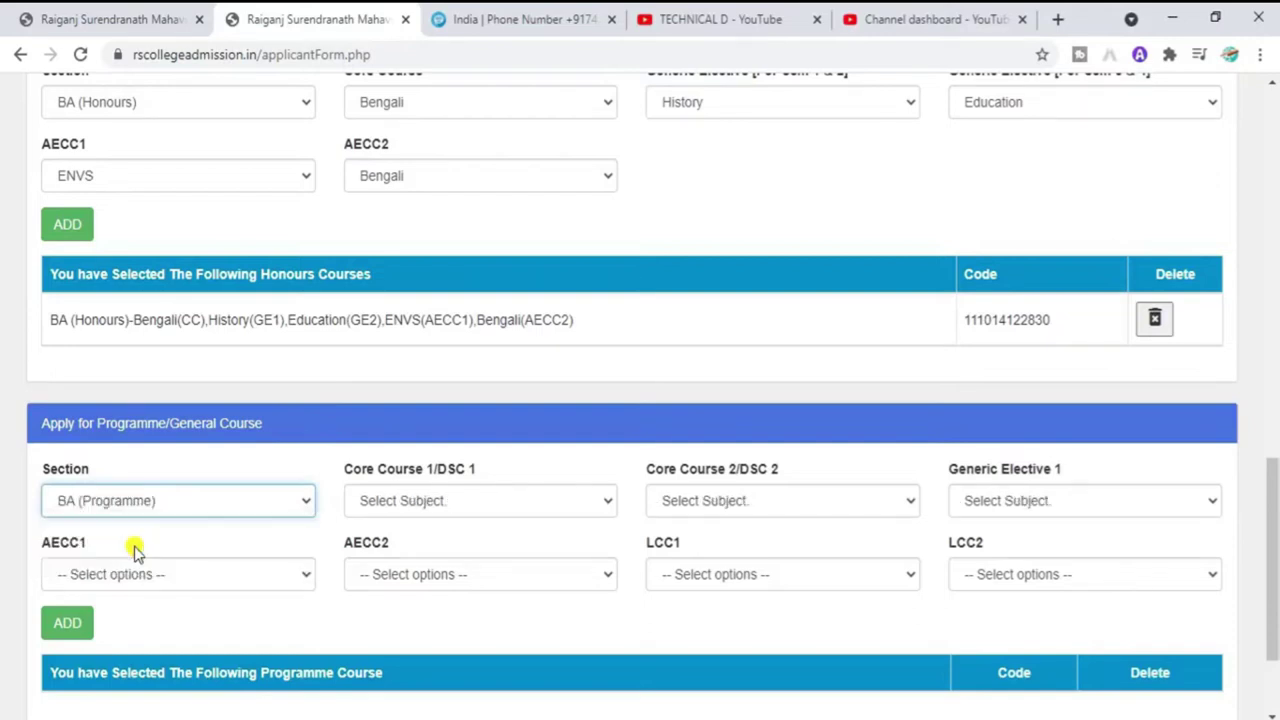
click(465, 503)
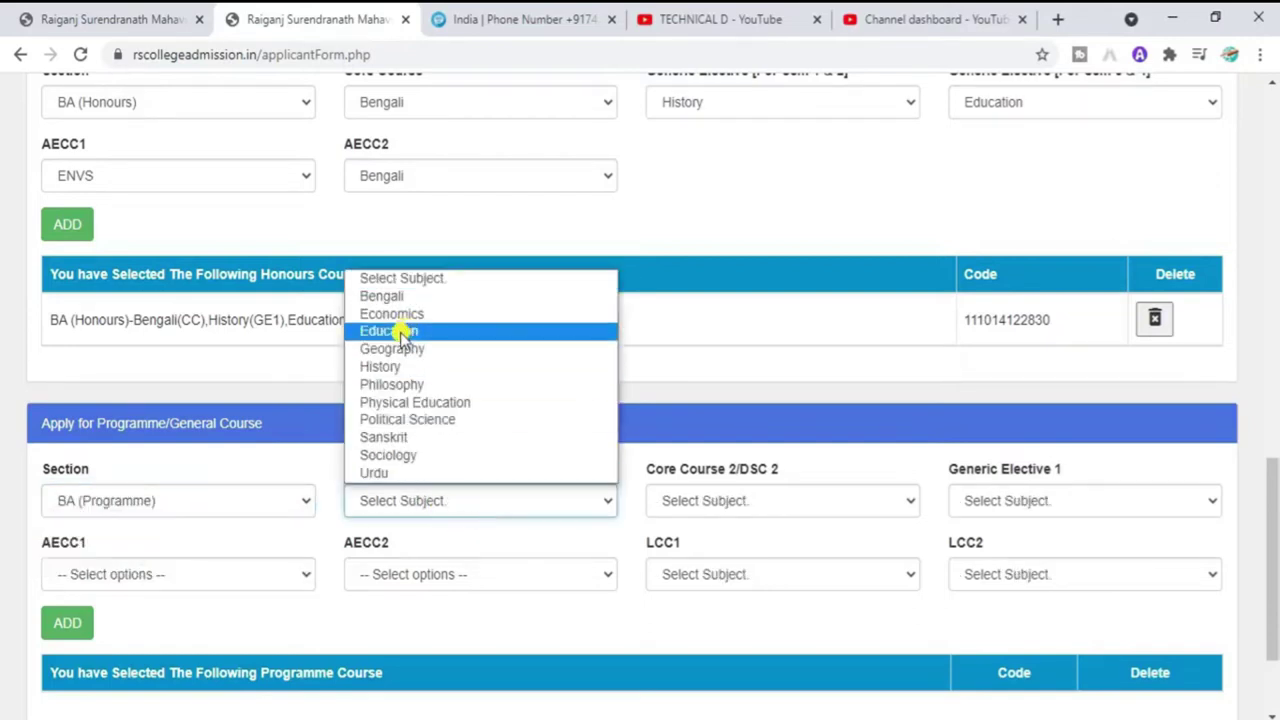
click(403, 367)
click(776, 490)
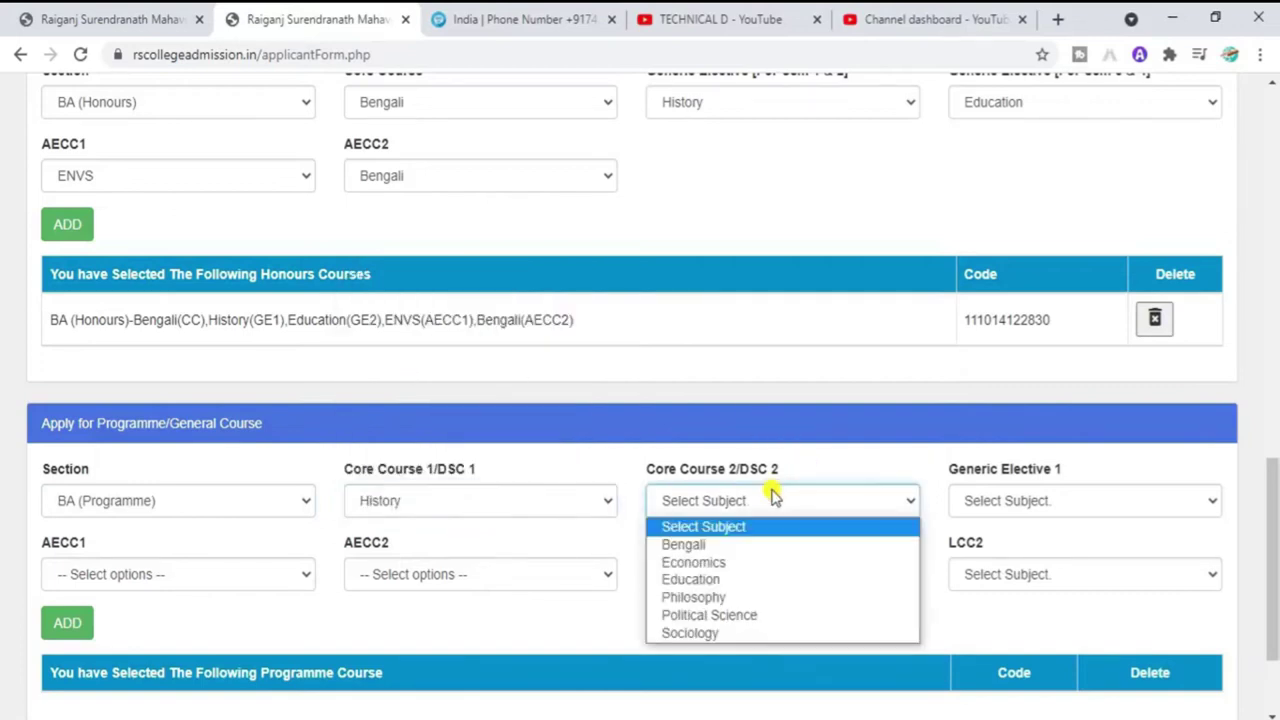
click(733, 546)
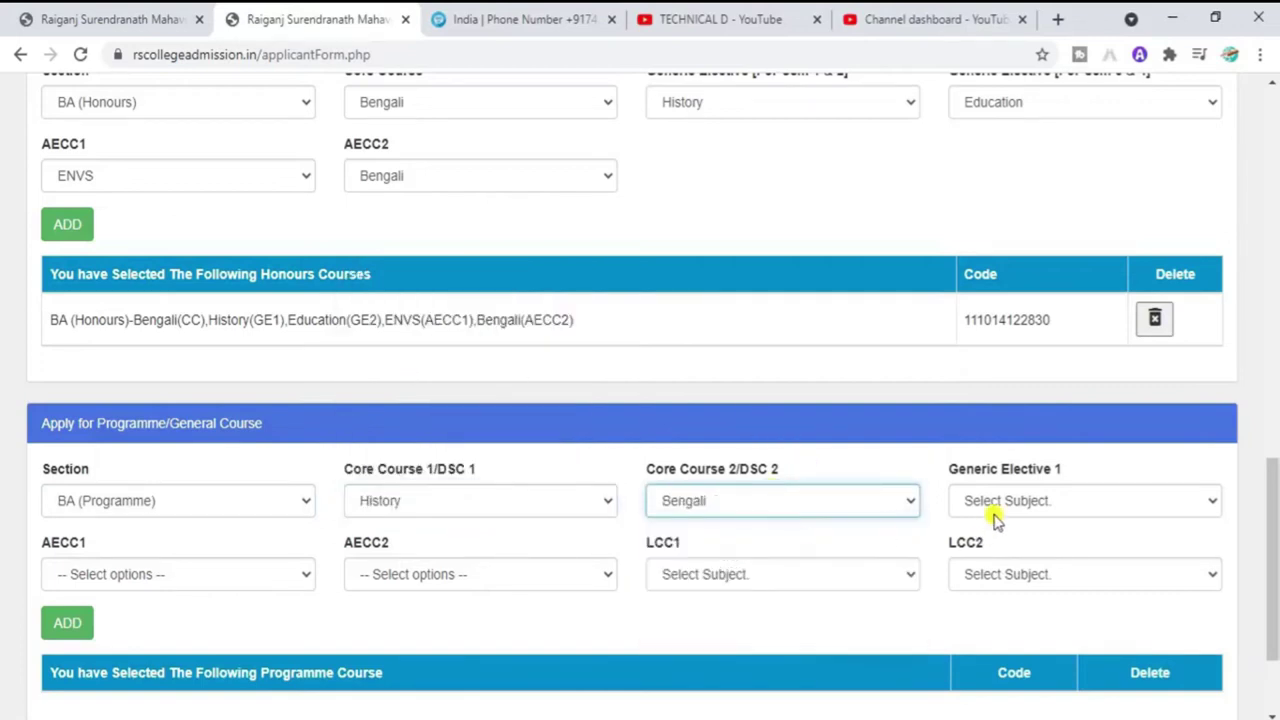
click(994, 510)
click(995, 562)
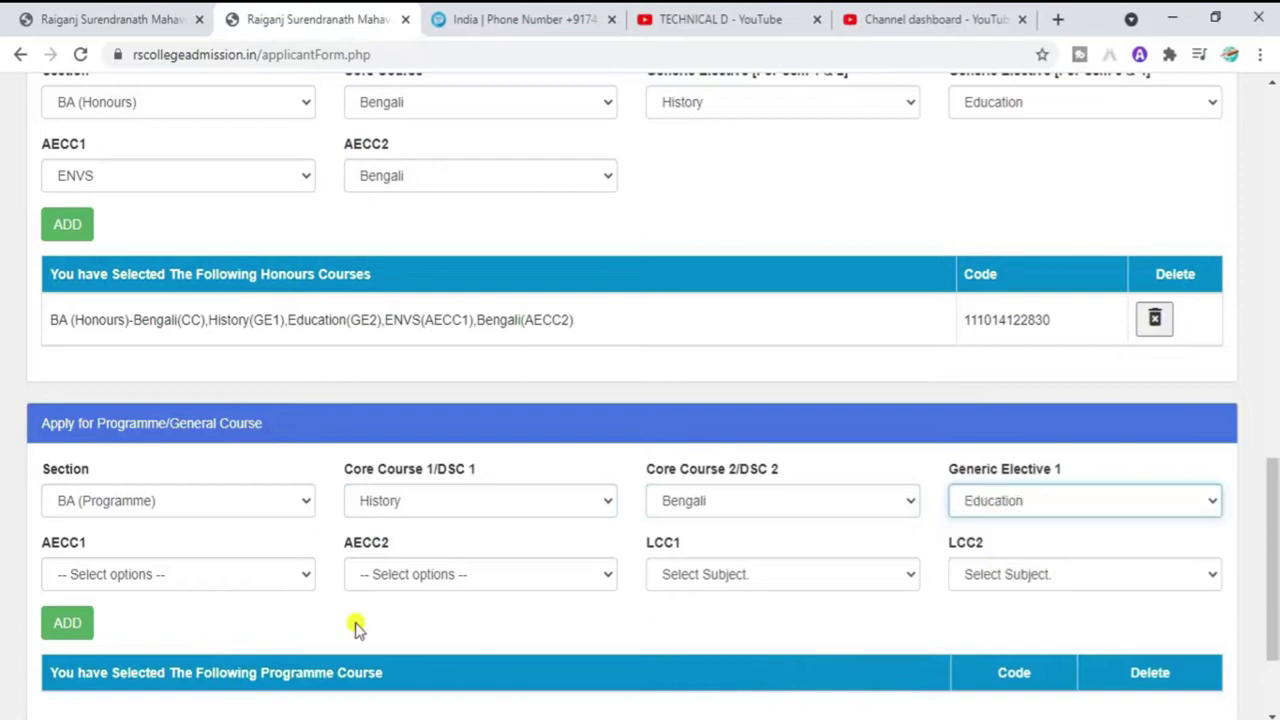
Step: Pick AECC1 ENVS, AECC2 Bengali, LCC1 Bengali and LCC2 English, then add the programme combination
click(214, 573)
click(106, 619)
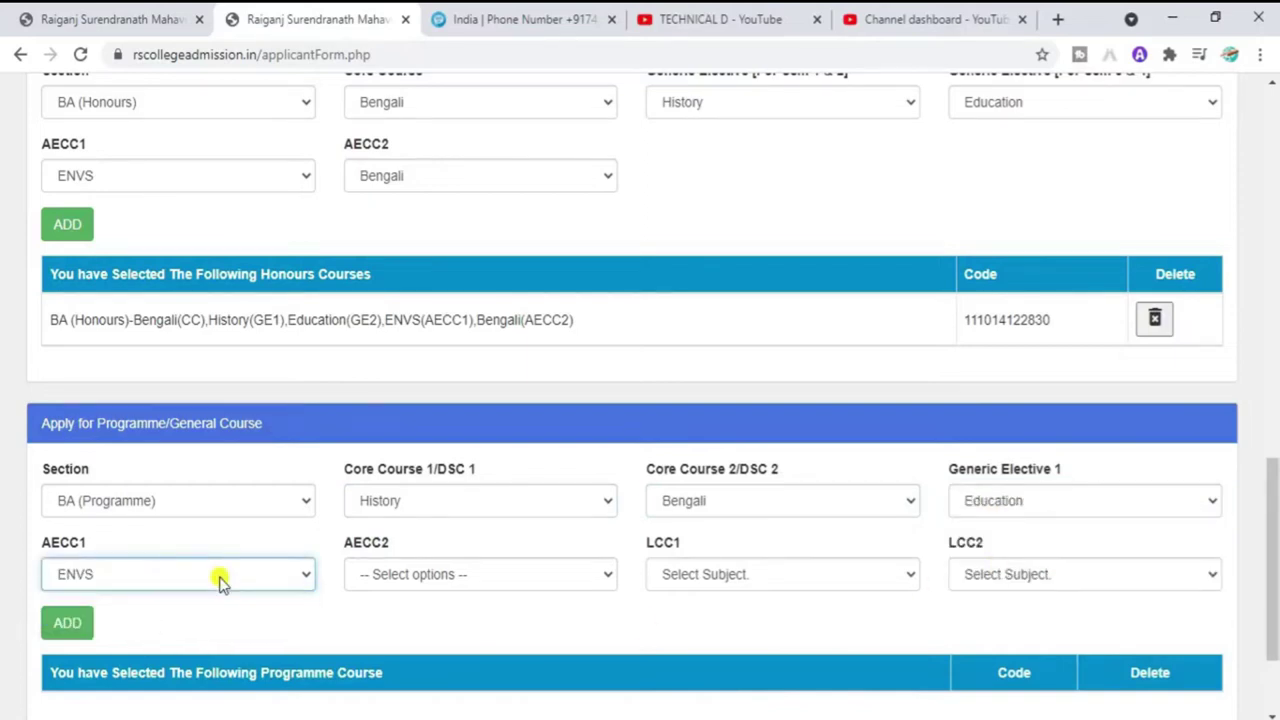
click(394, 583)
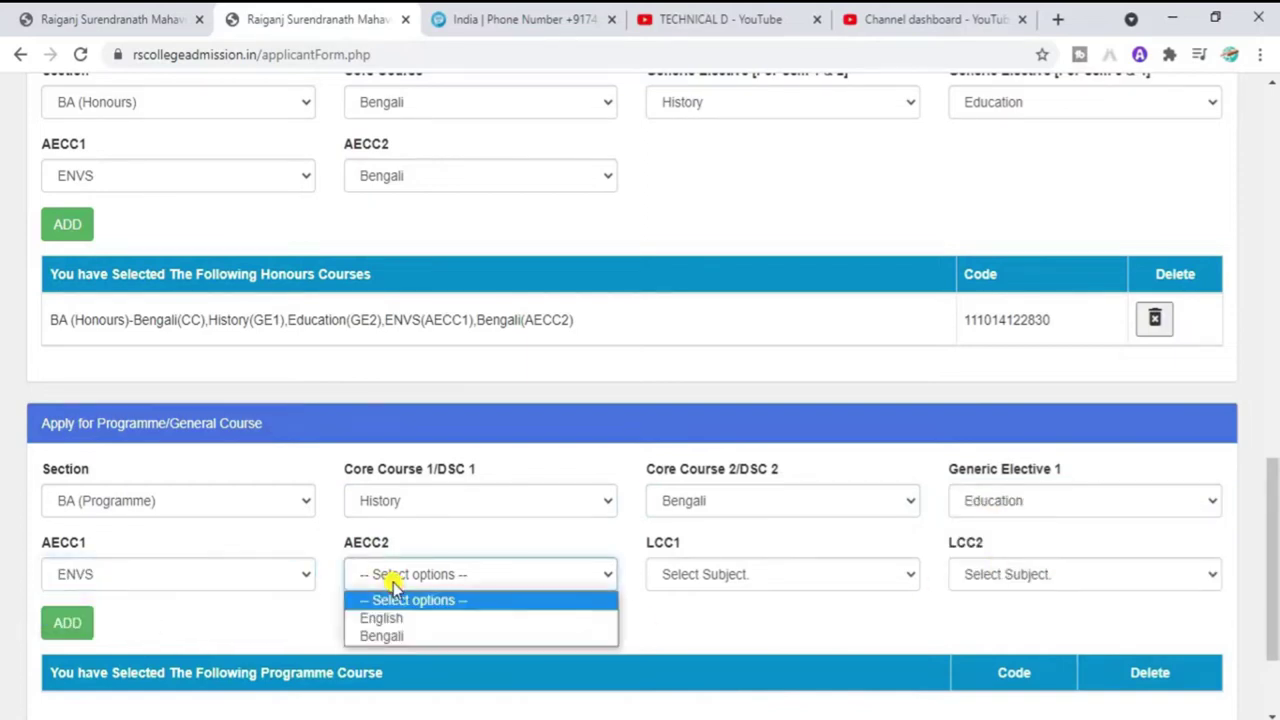
click(395, 635)
click(714, 577)
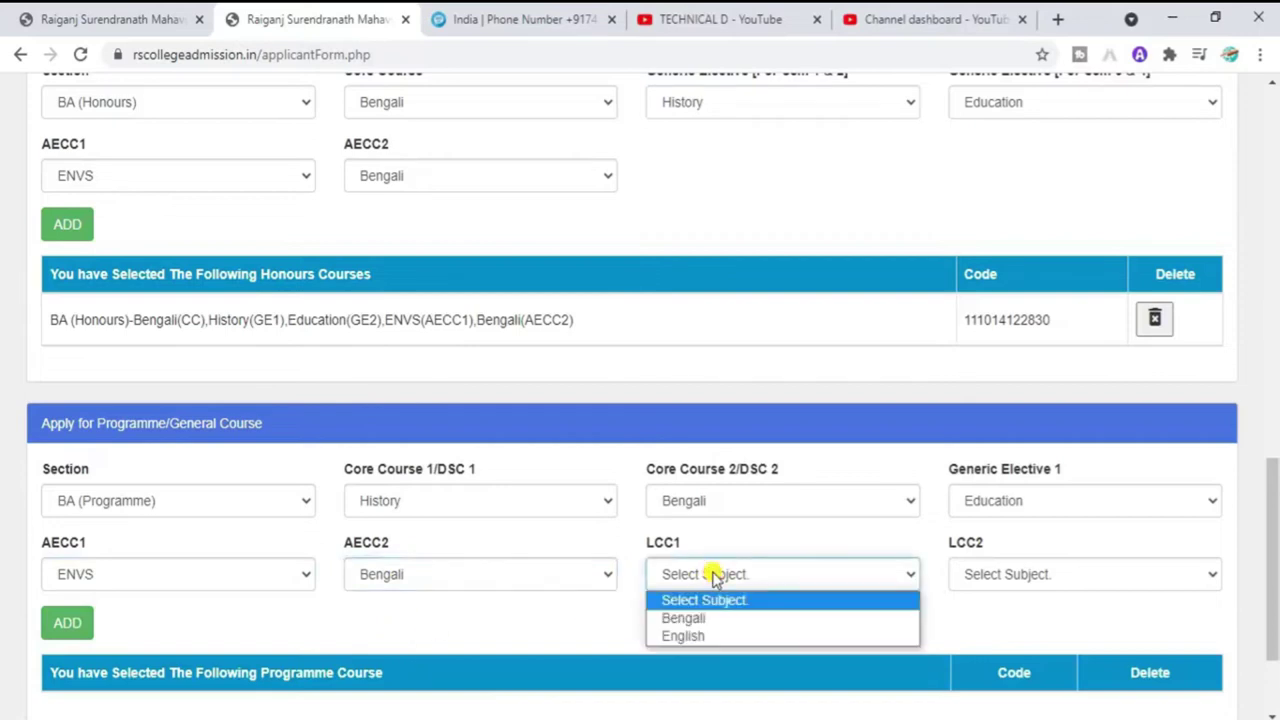
click(700, 621)
click(1012, 576)
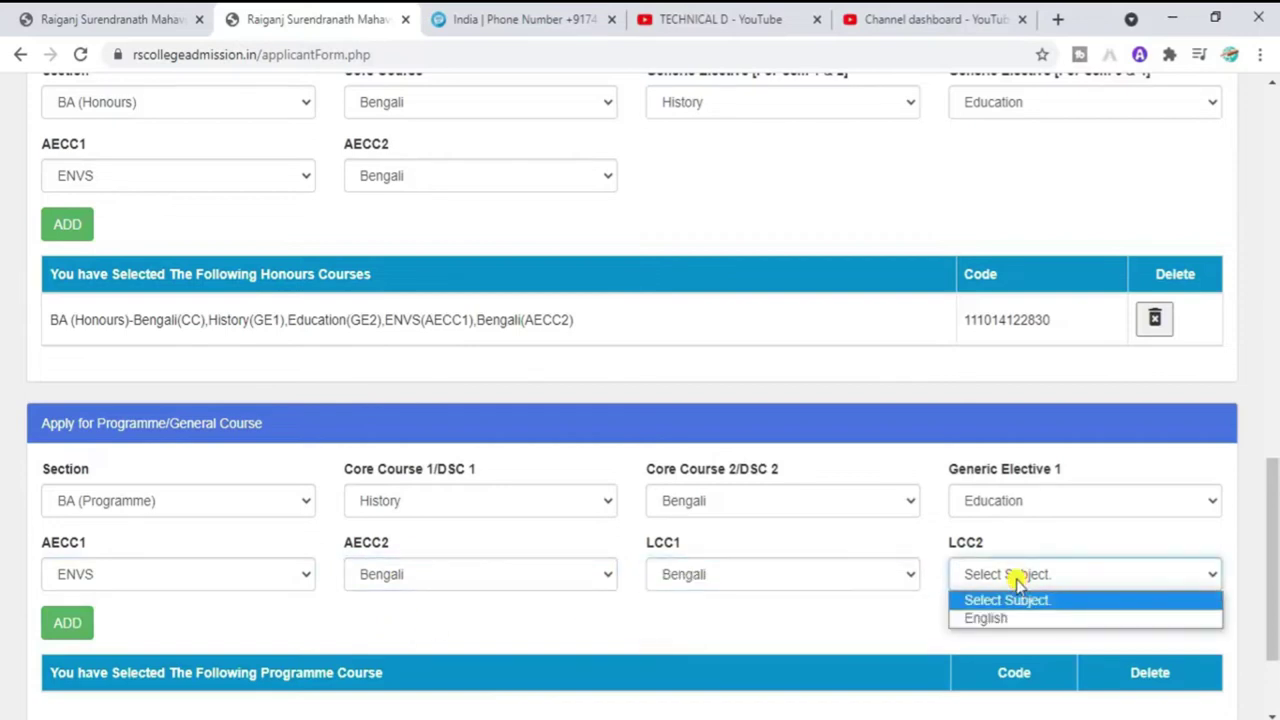
click(1005, 619)
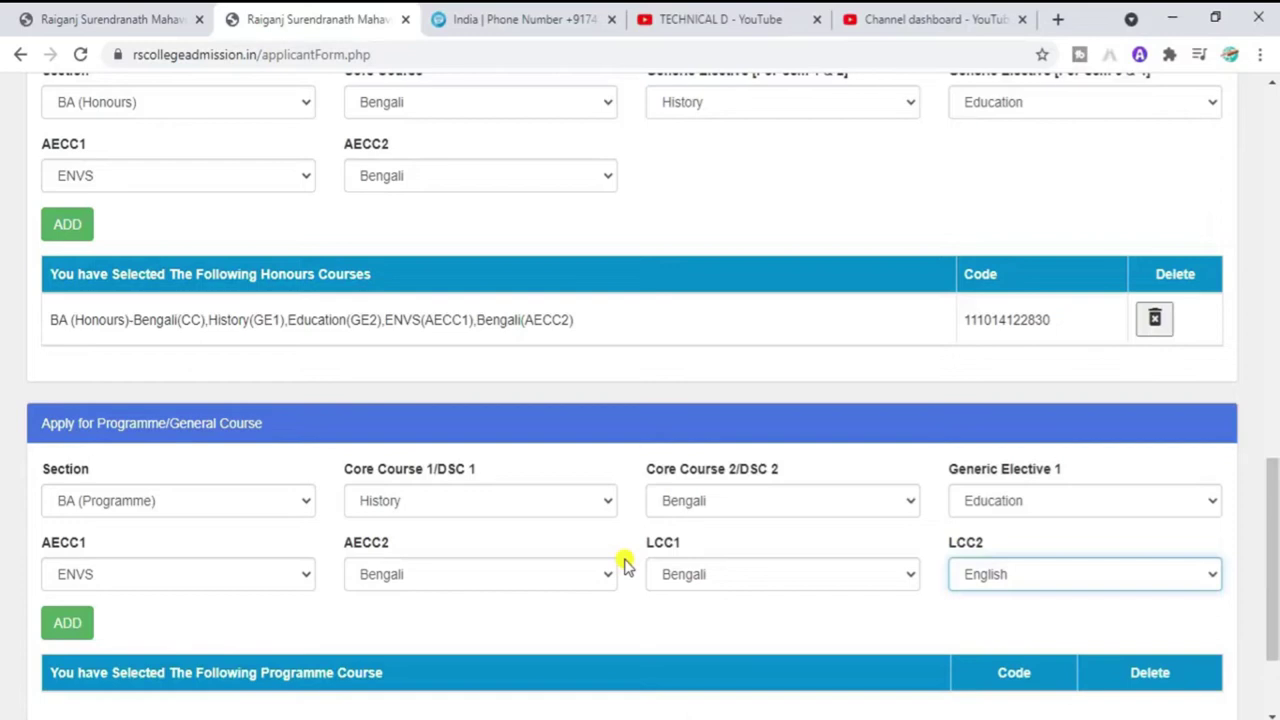
scroll(640, 550, down, 2)
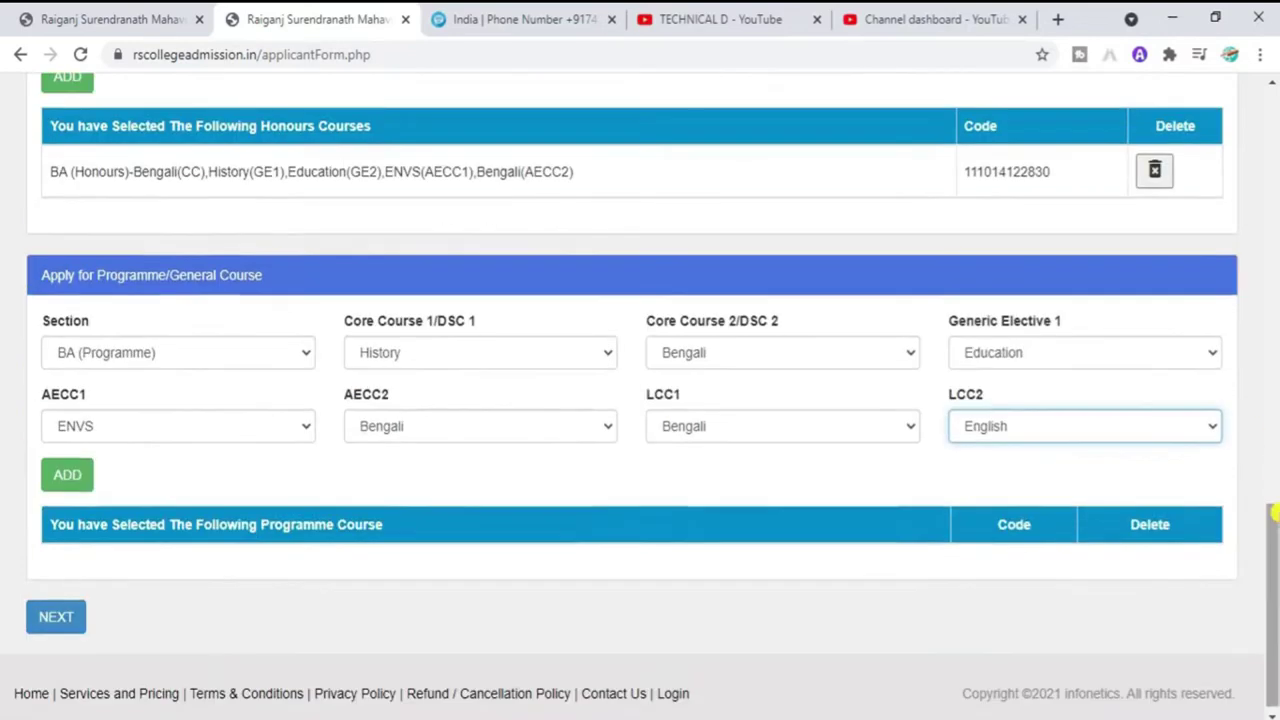
click(66, 477)
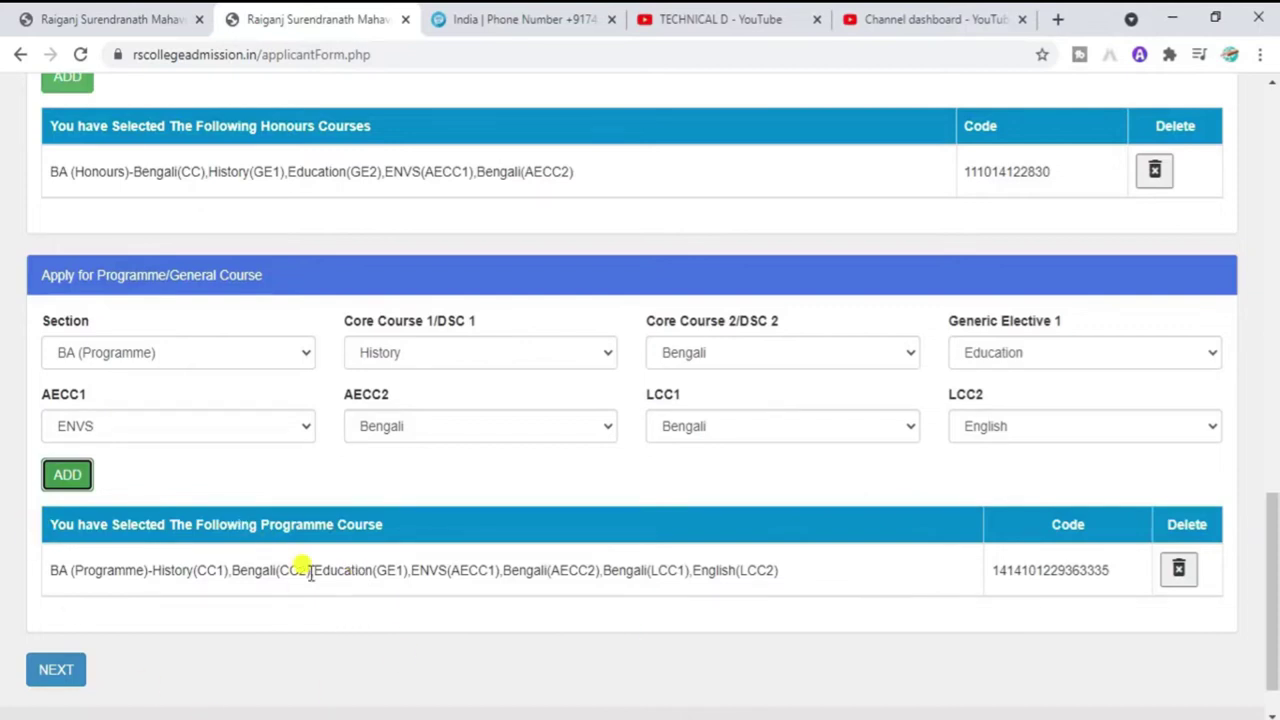
Step: Review the chosen courses up the form, then continue to the Applicant's Personal Details section
drag(1273, 665, 1262, 200)
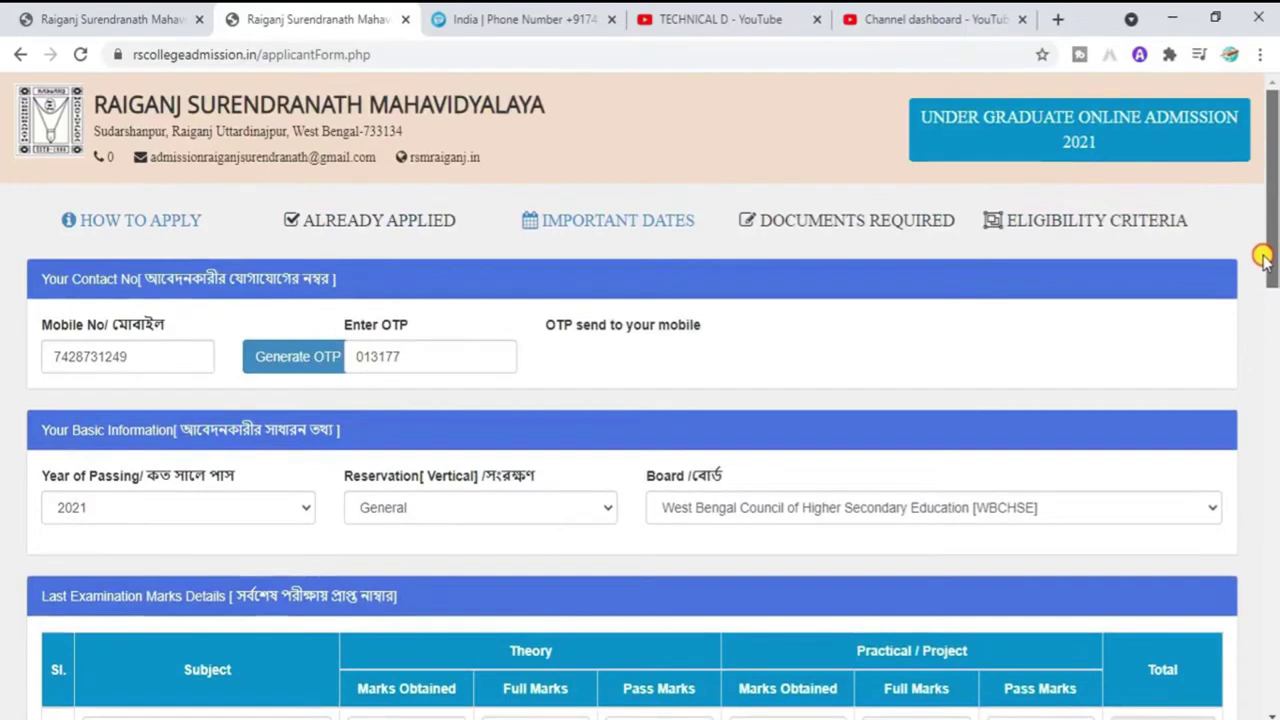
drag(1263, 258, 1270, 703)
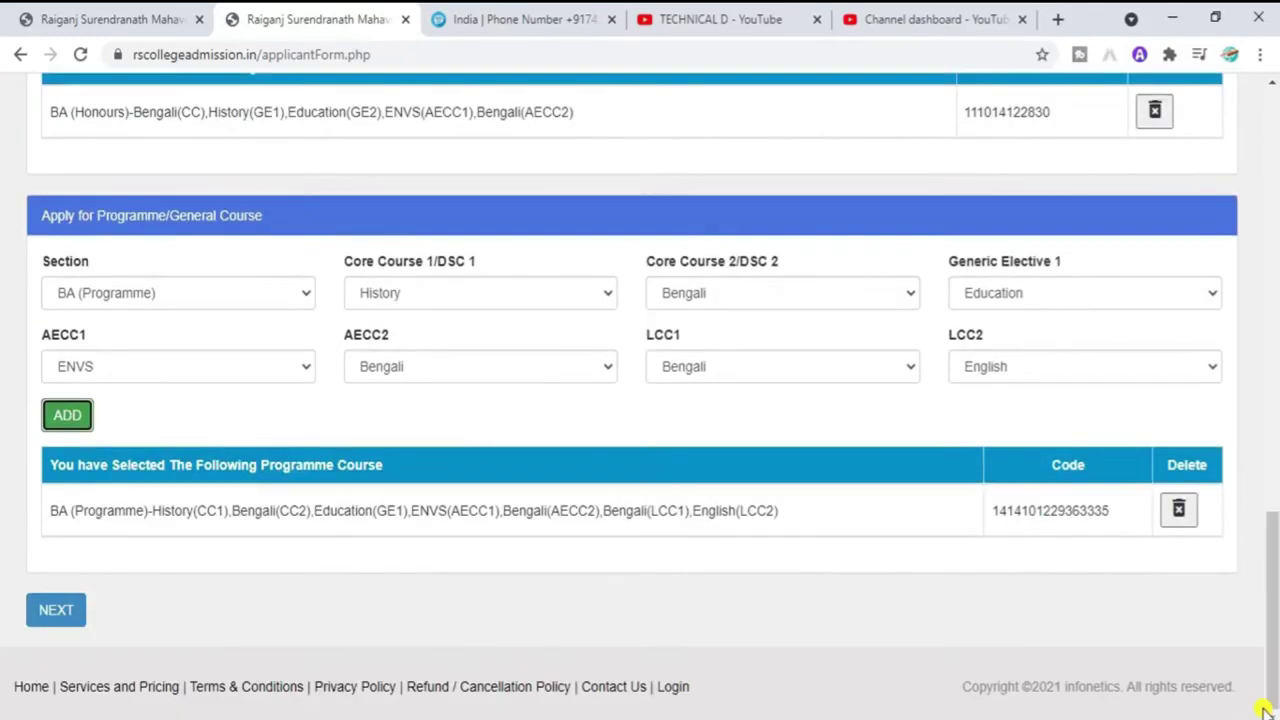
click(68, 625)
drag(1270, 560, 1268, 204)
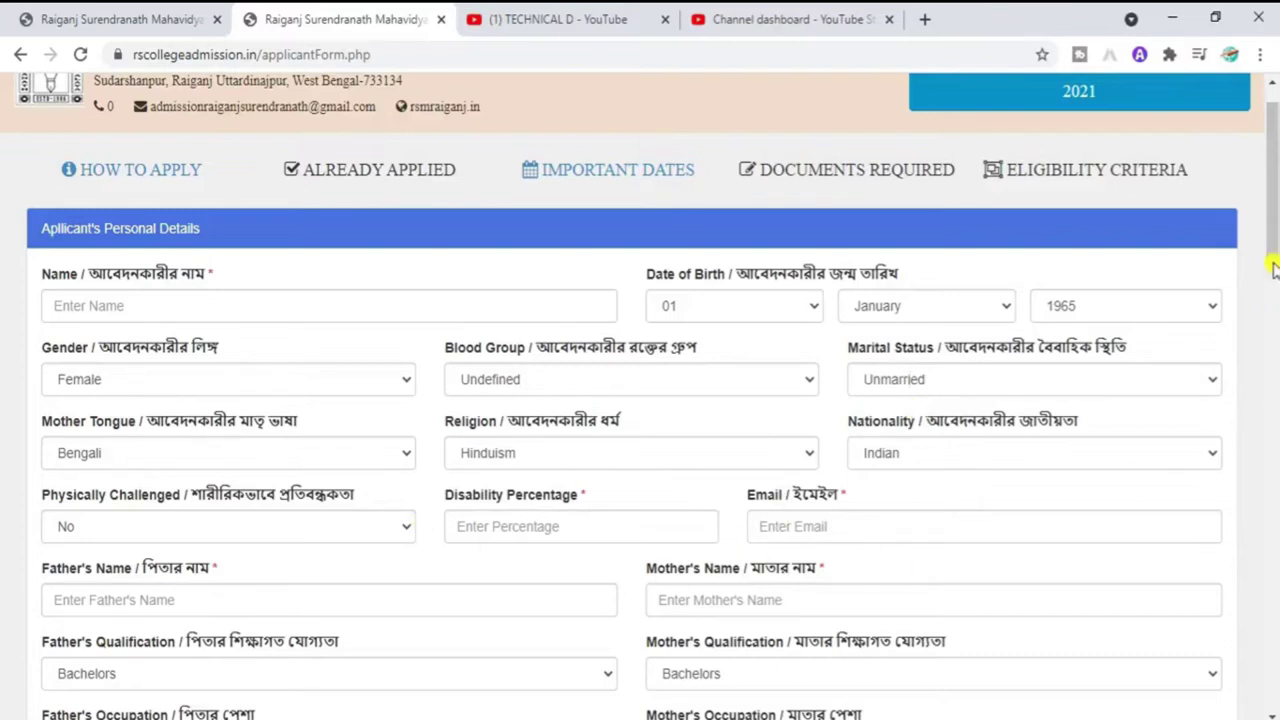
scroll(1176, 328, down, 2)
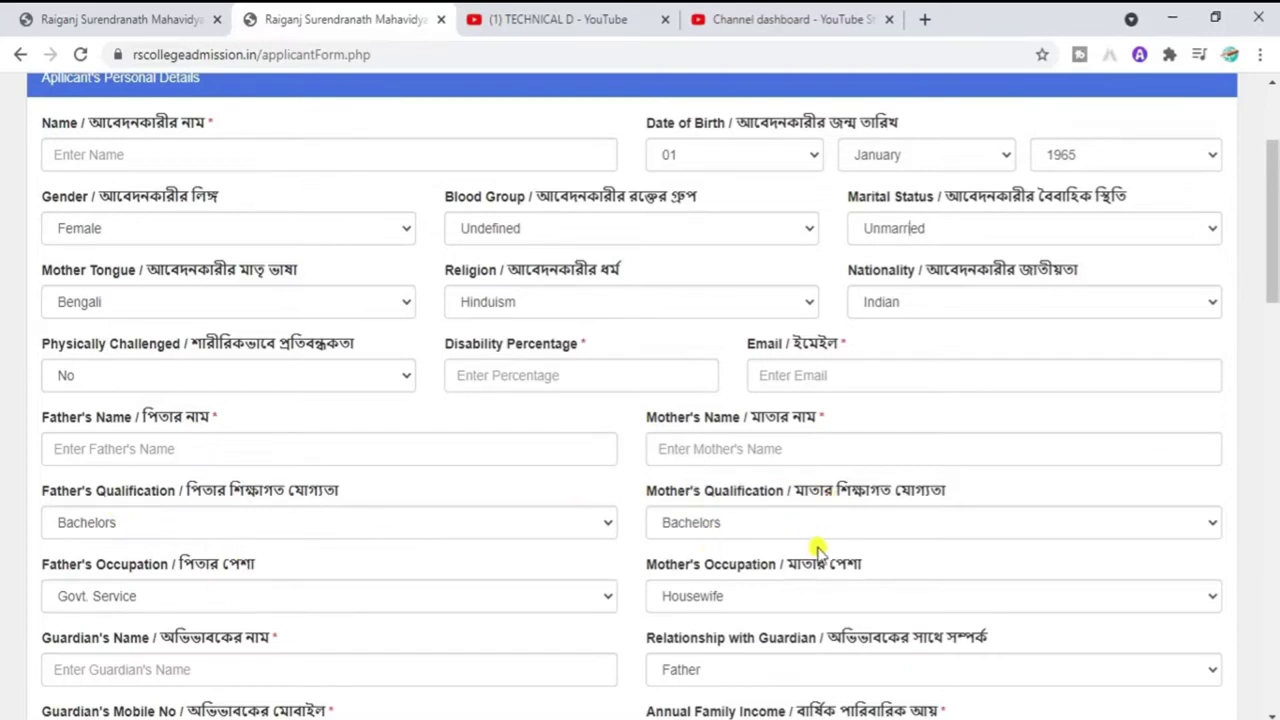
drag(1275, 185, 1275, 216)
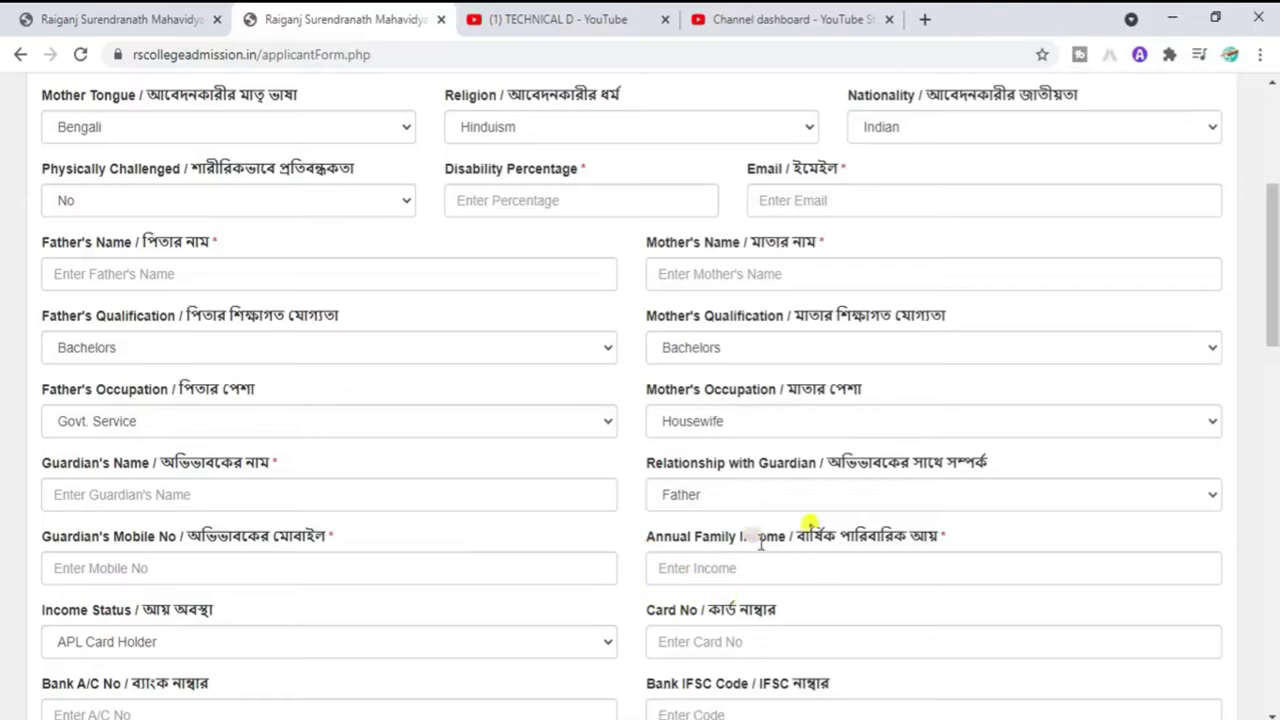
drag(1276, 296, 1276, 325)
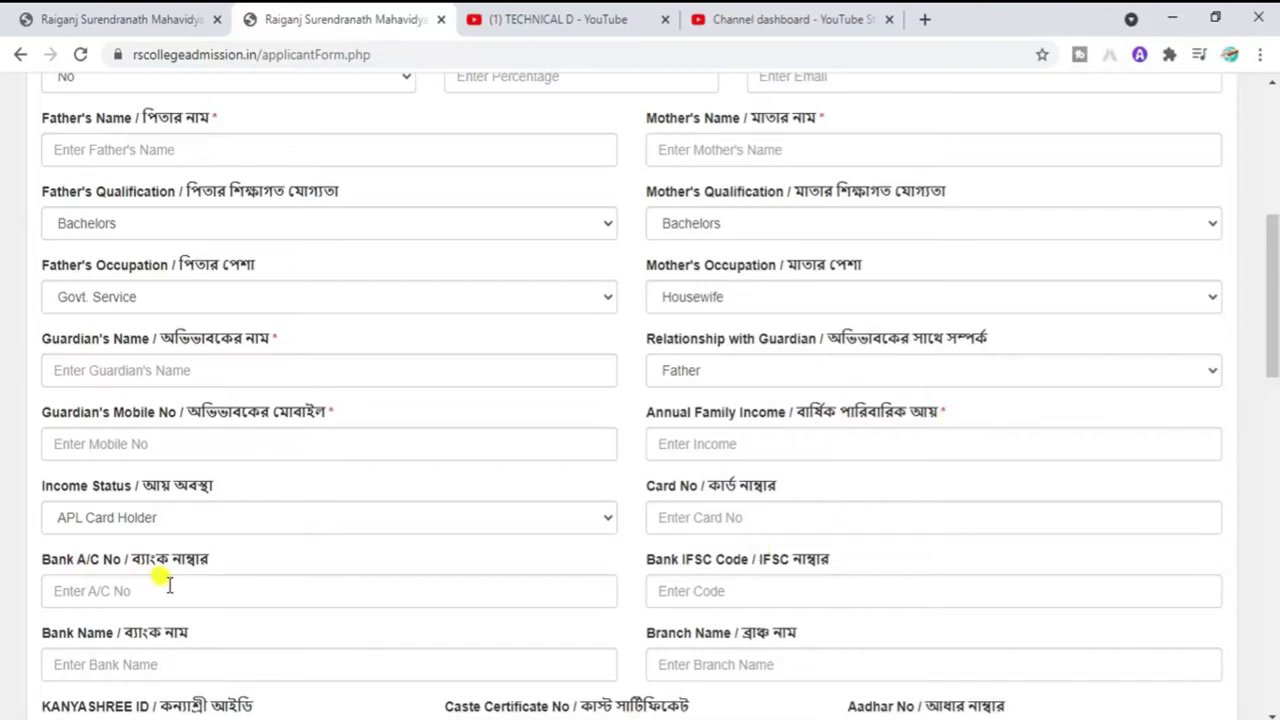
drag(1274, 316, 1272, 135)
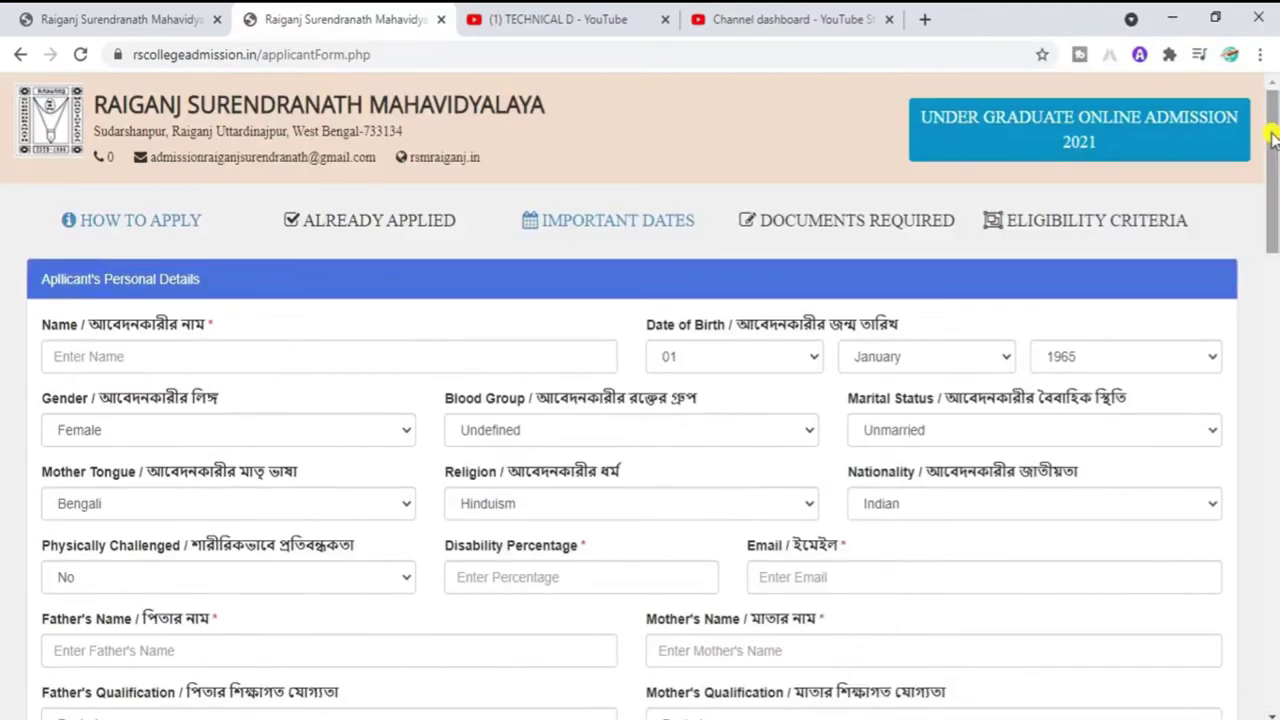
Step: Enter the applicant's name, choose birth year 2000 and set gender to Male
click(150, 355)
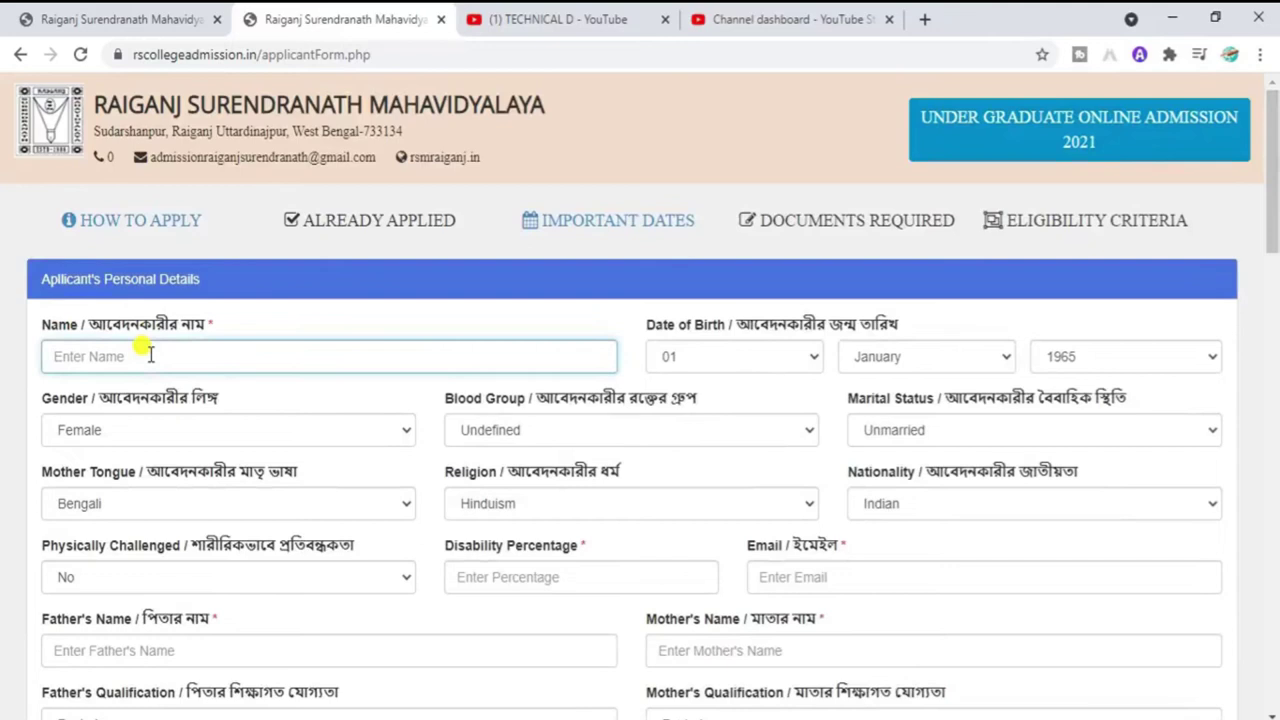
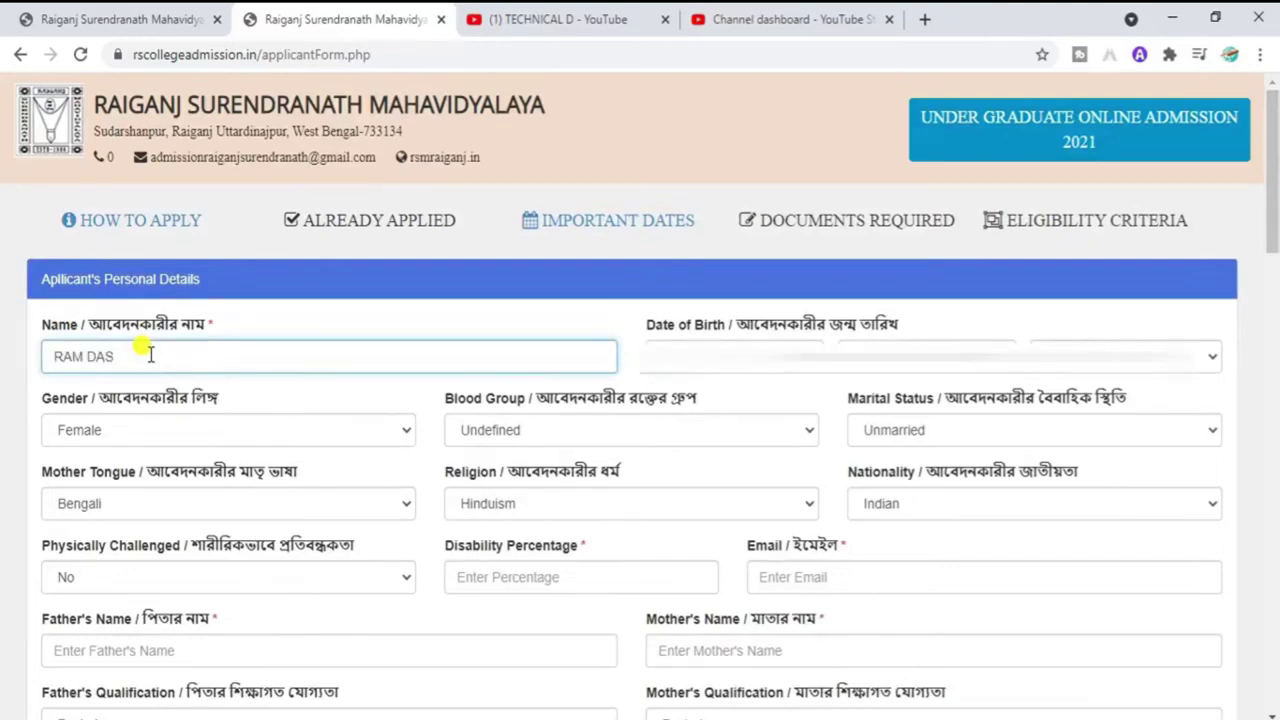
key(Tab)
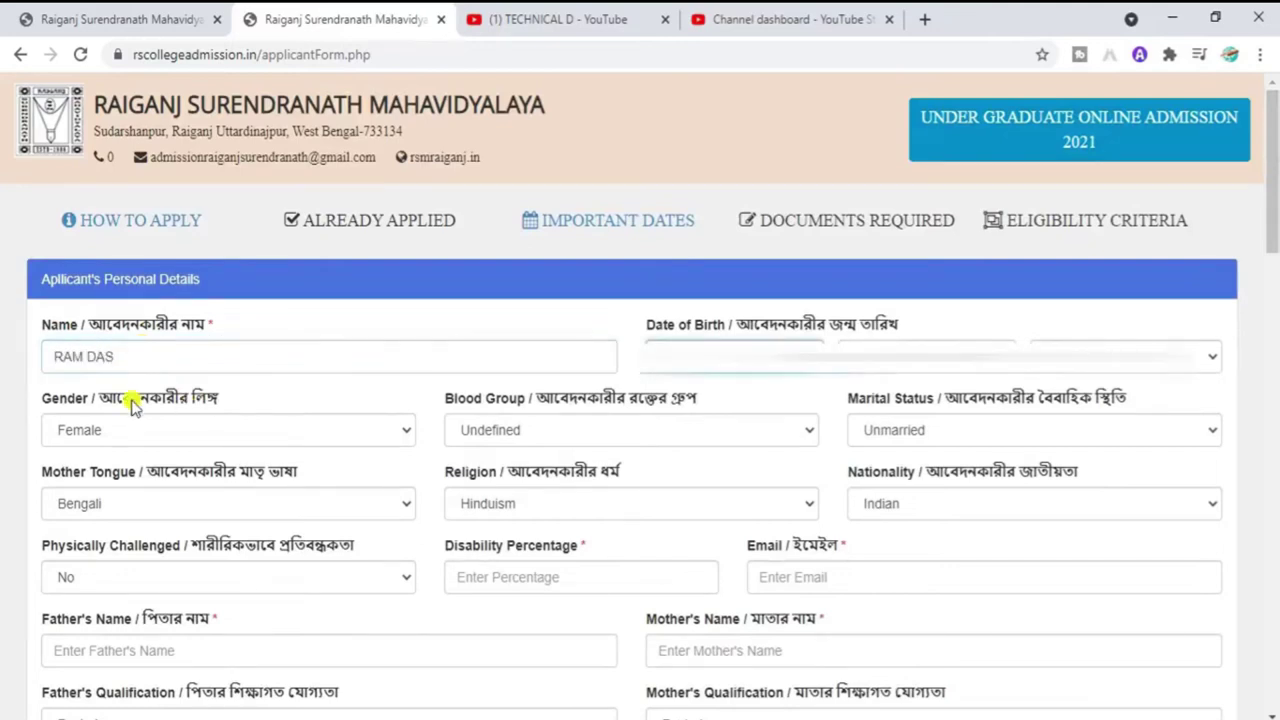
click(1125, 356)
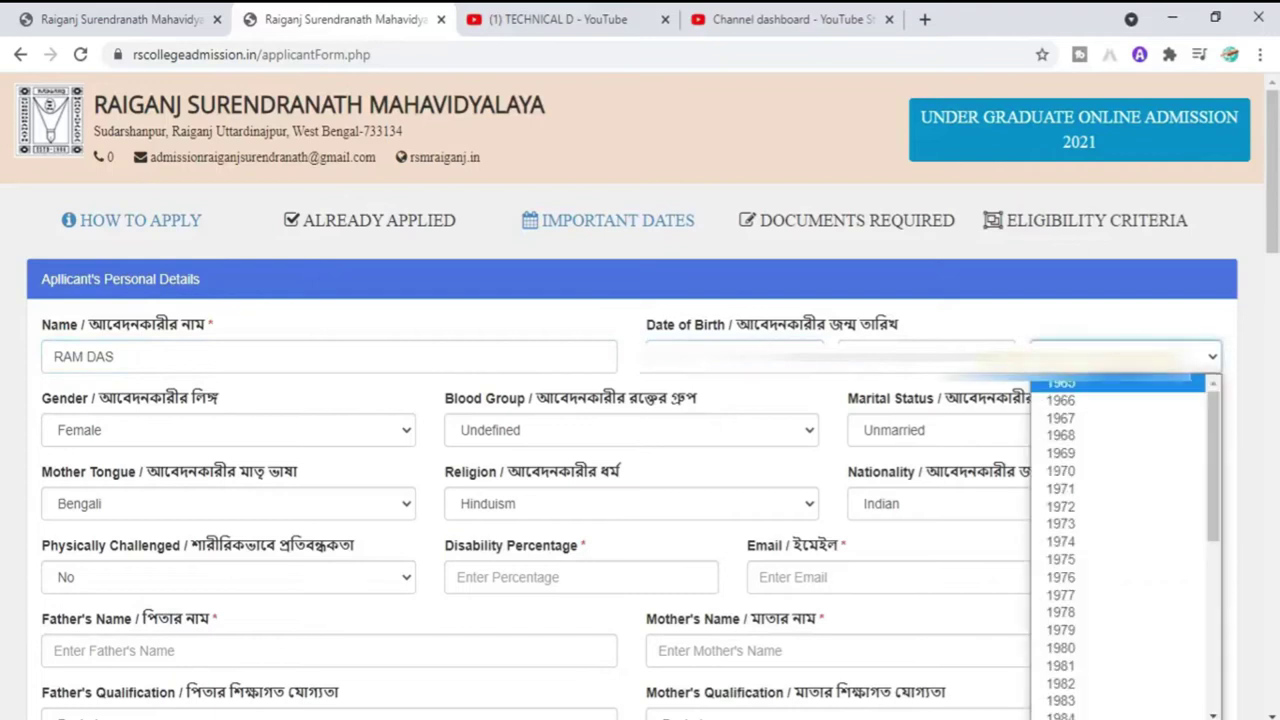
scroll(1143, 549, down, 5)
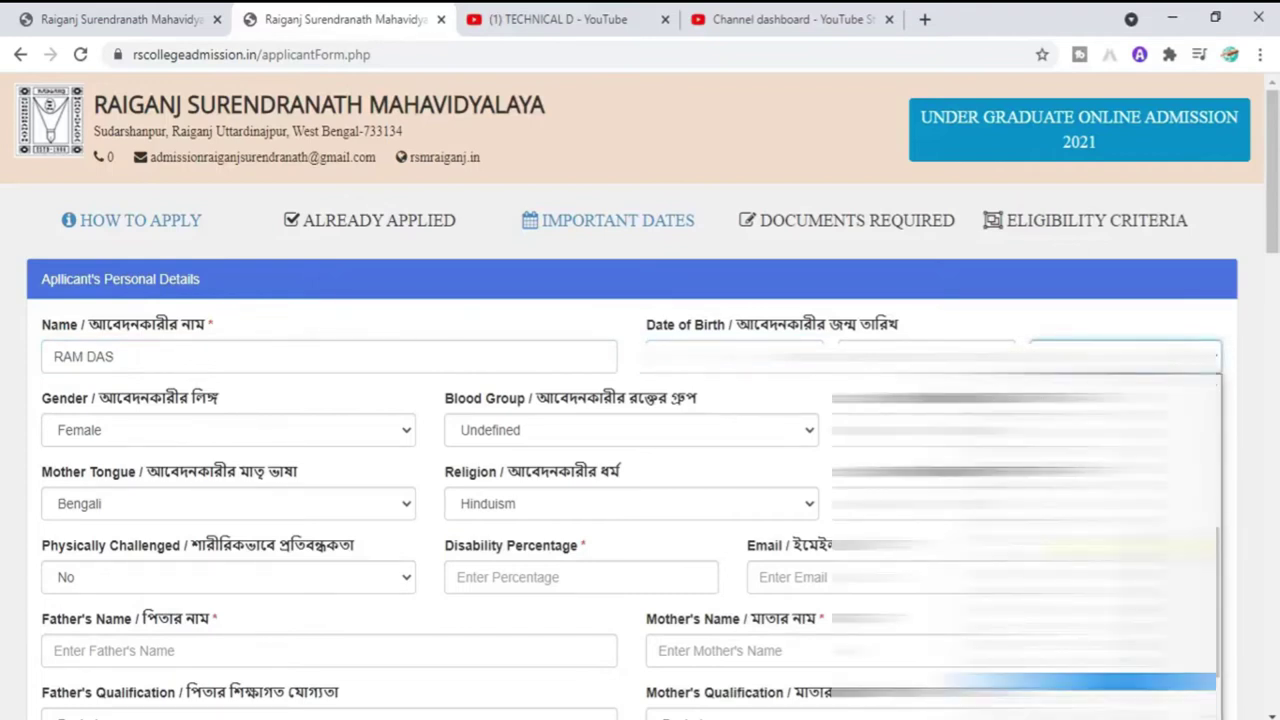
click(1080, 682)
click(294, 431)
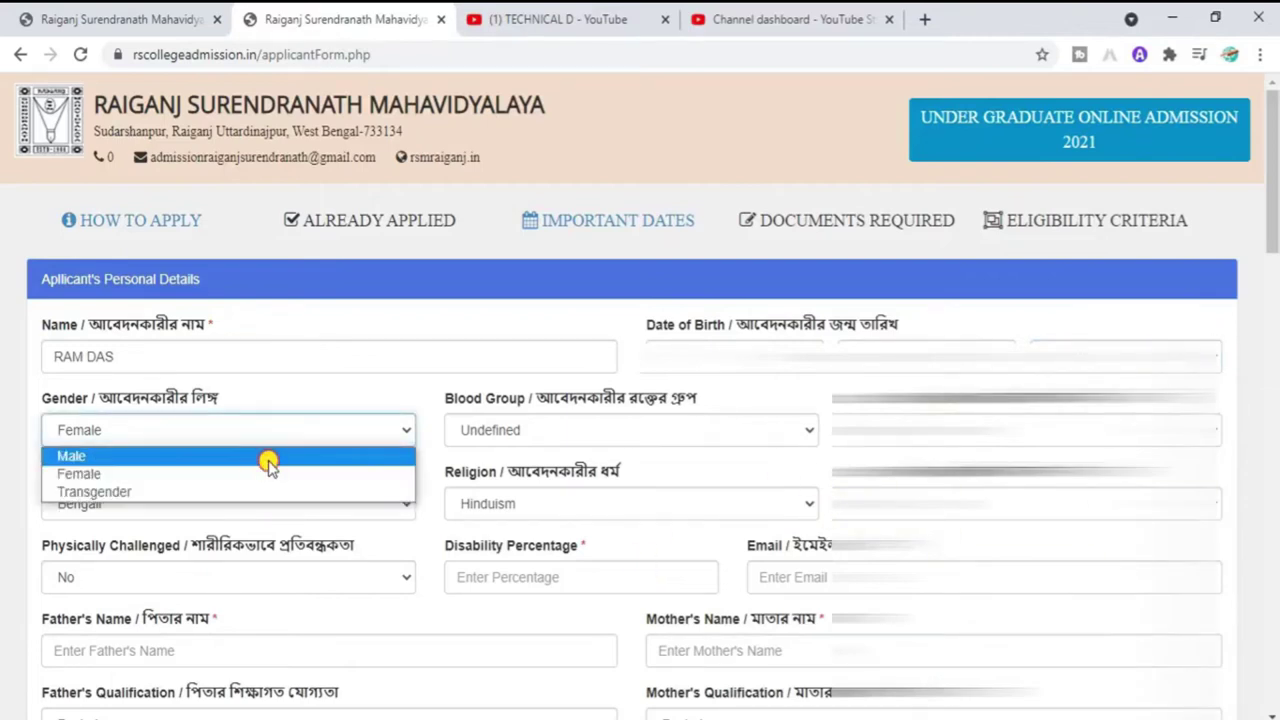
click(266, 462)
Step: Keep blood group Undefined, marital status Unmarried and mother tongue Bengali
click(665, 428)
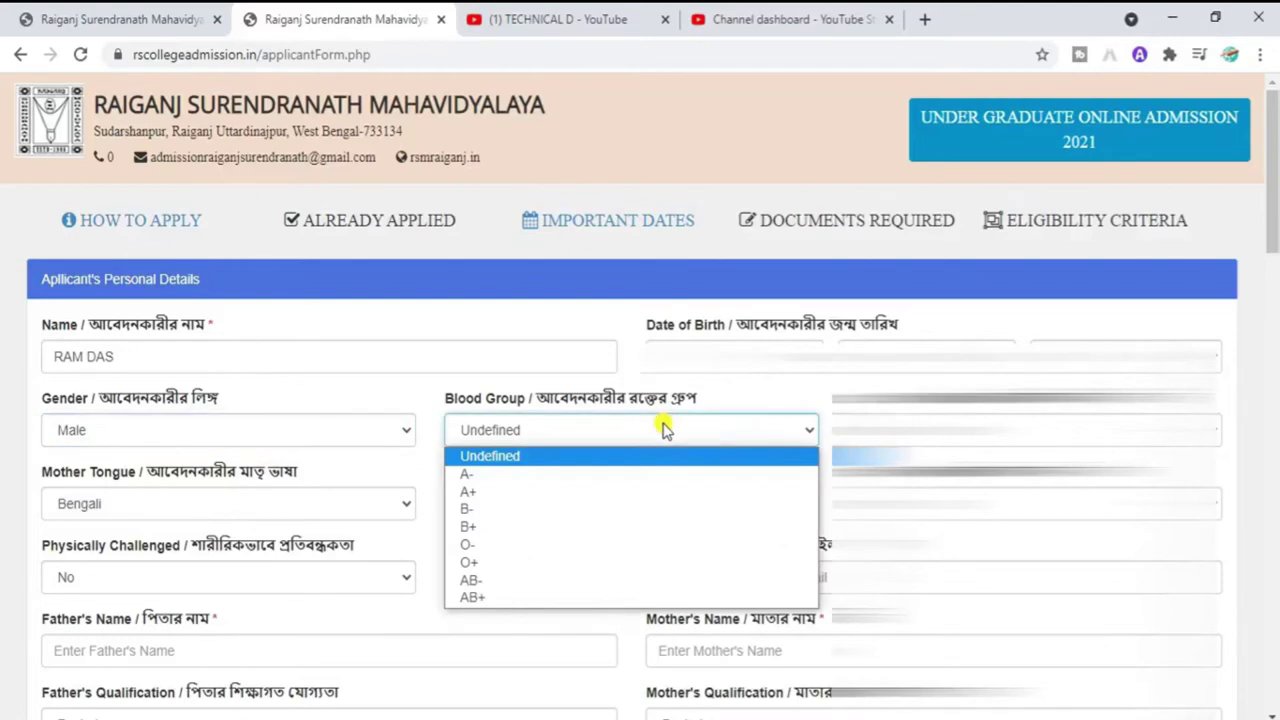
click(512, 457)
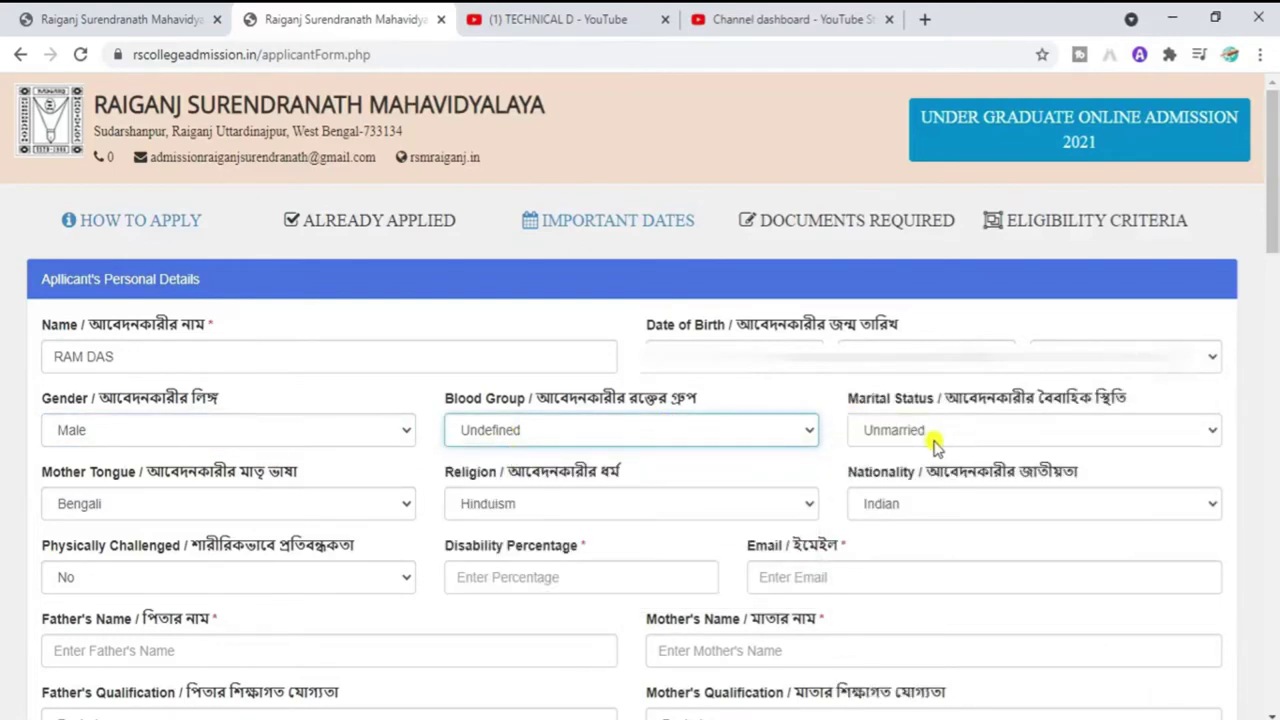
click(903, 430)
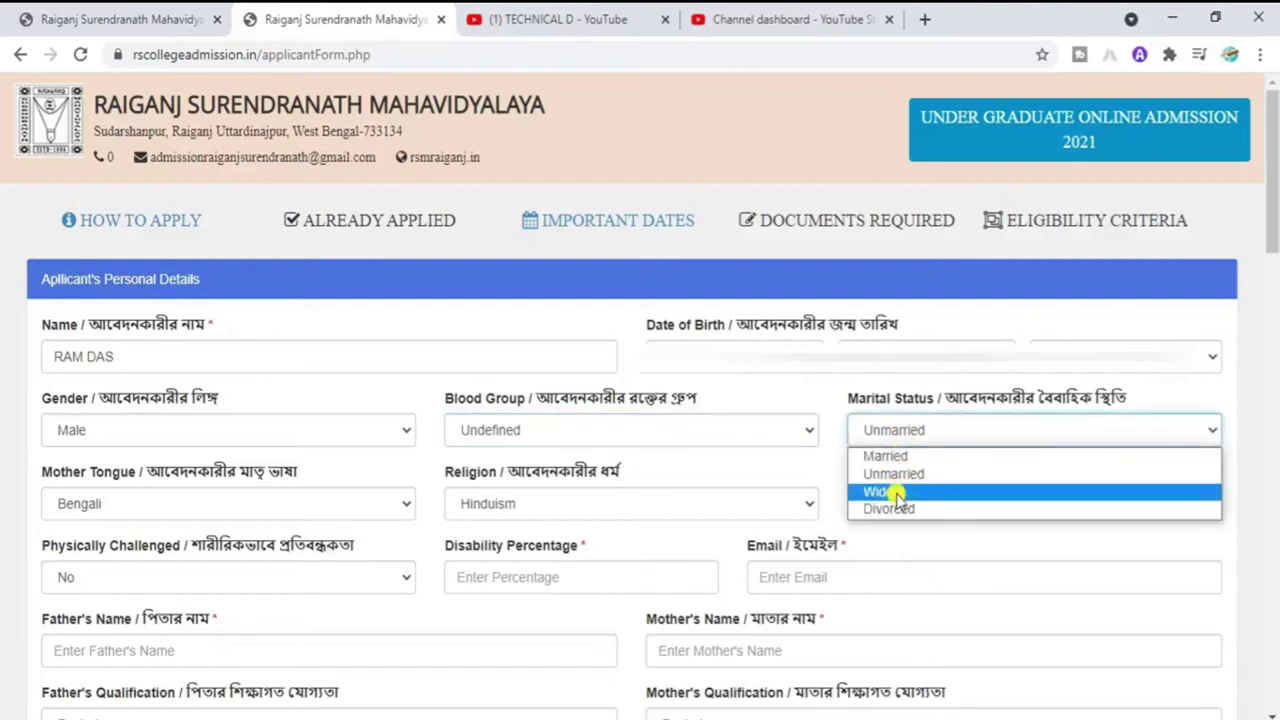
click(905, 476)
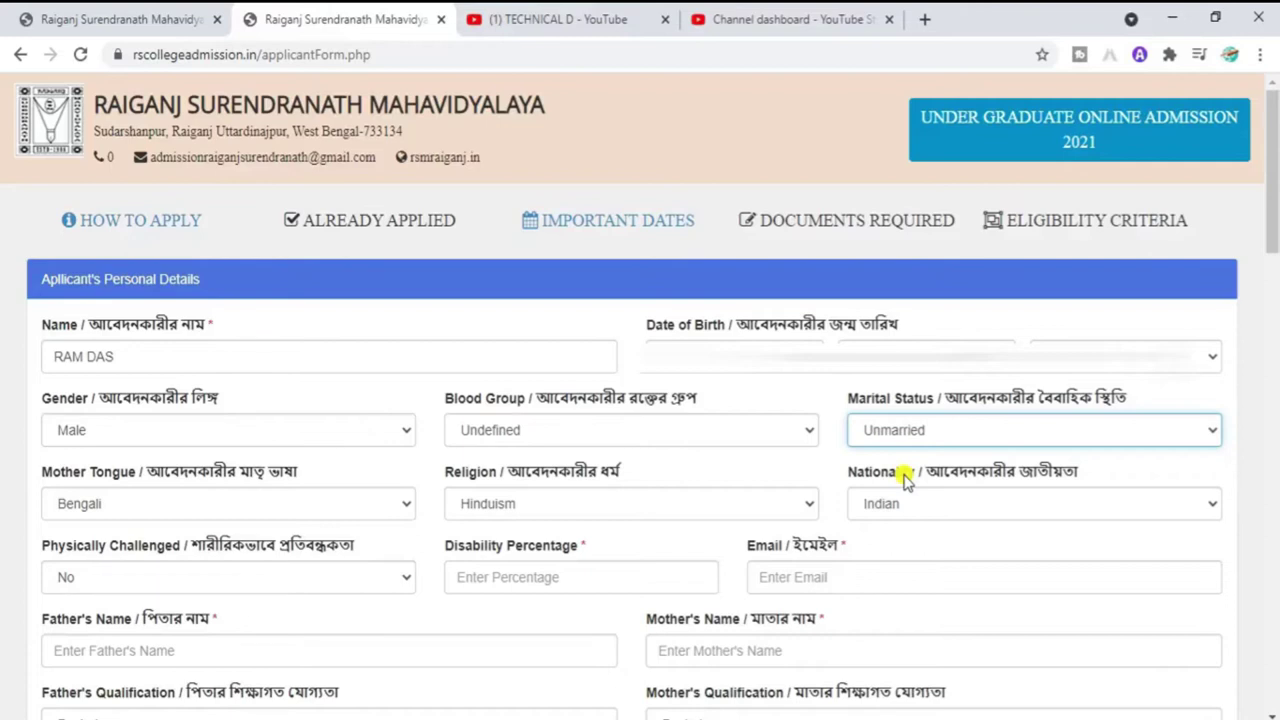
click(201, 510)
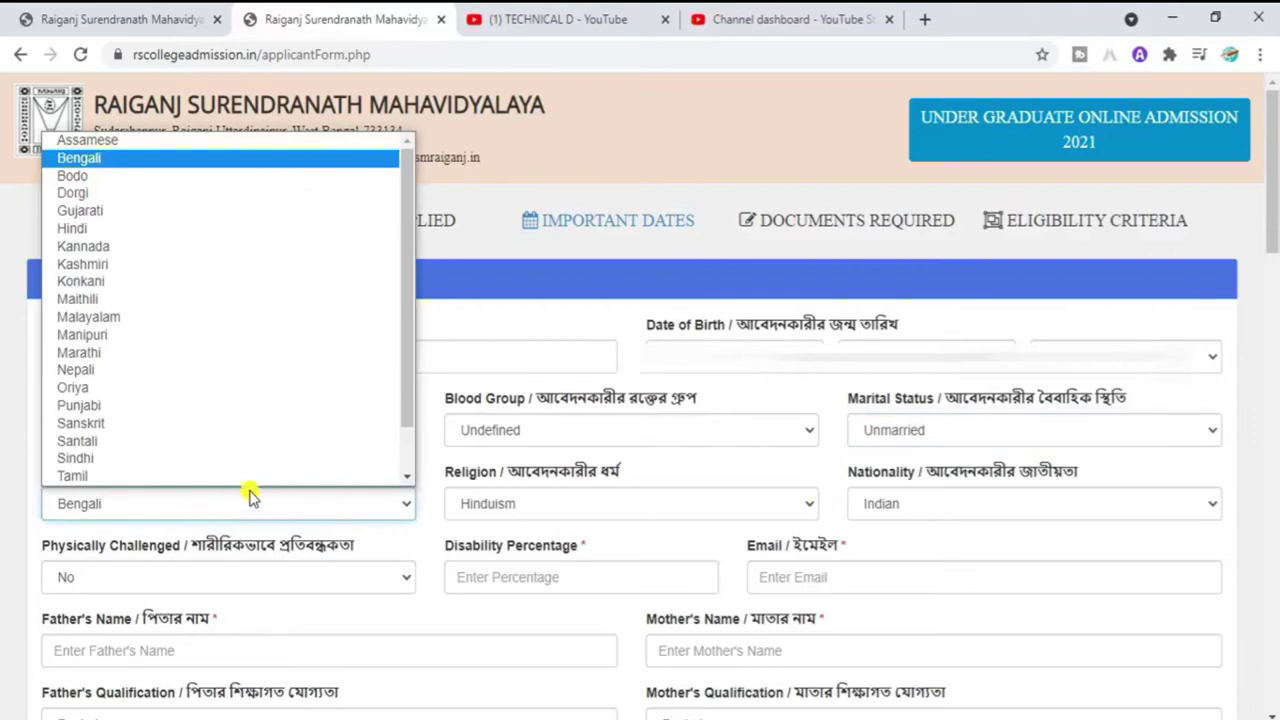
click(250, 500)
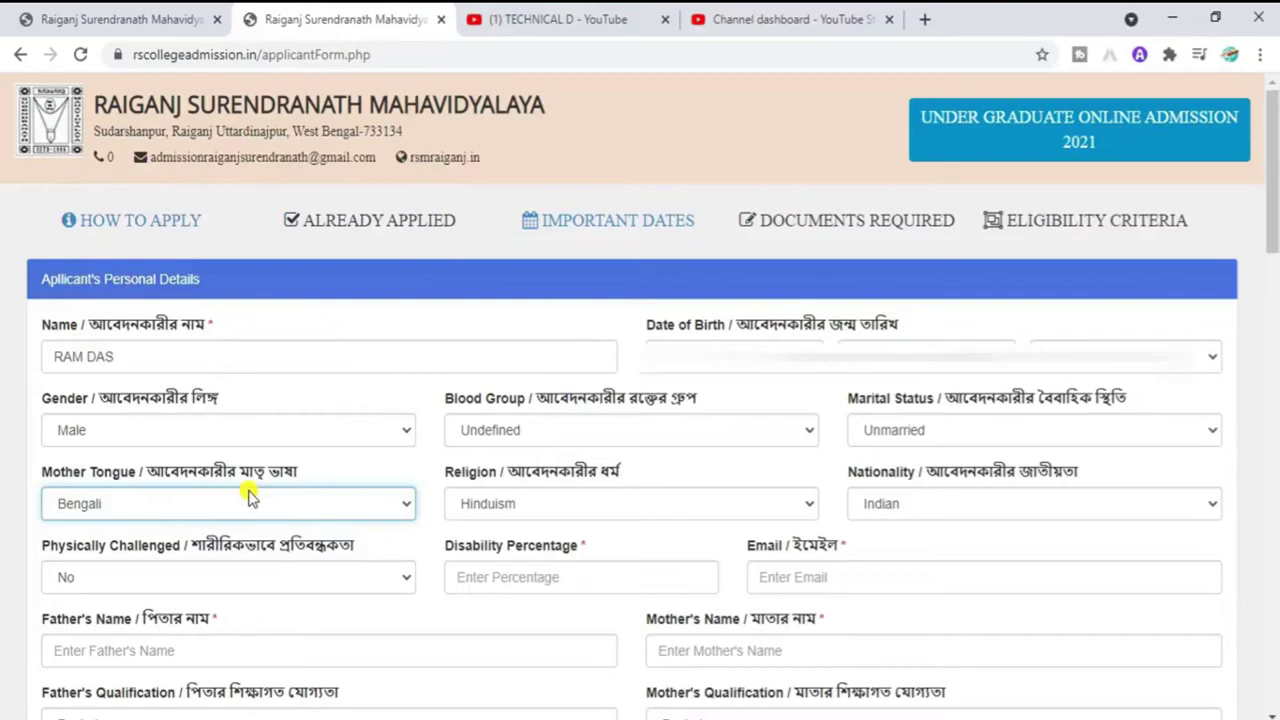
Step: Keep religion Hinduism, nationality Indian and physically challenged as No
click(556, 510)
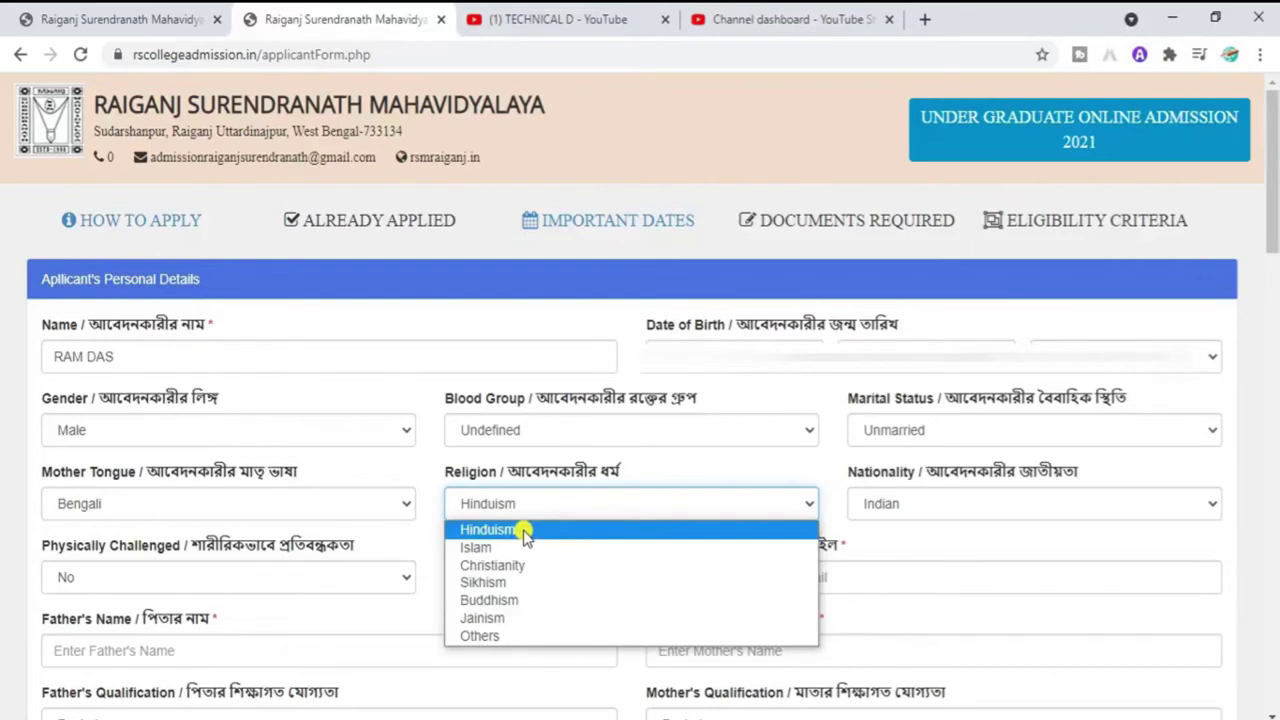
click(525, 535)
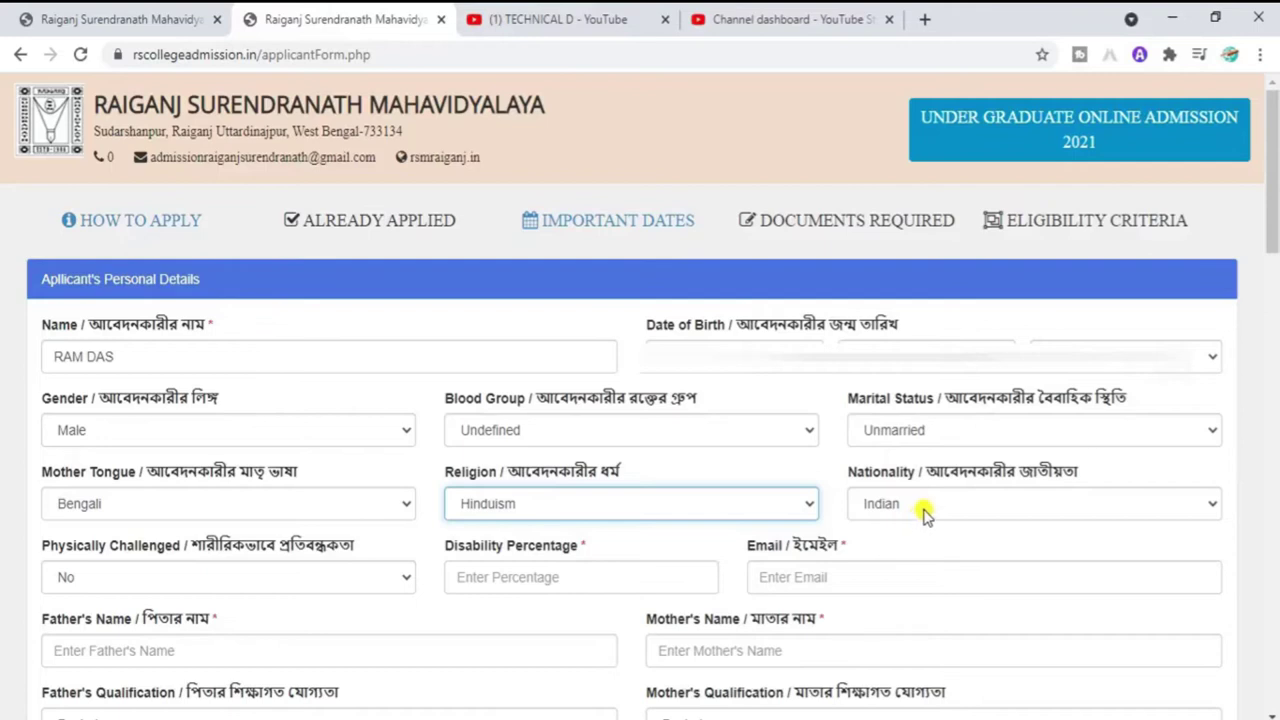
click(924, 512)
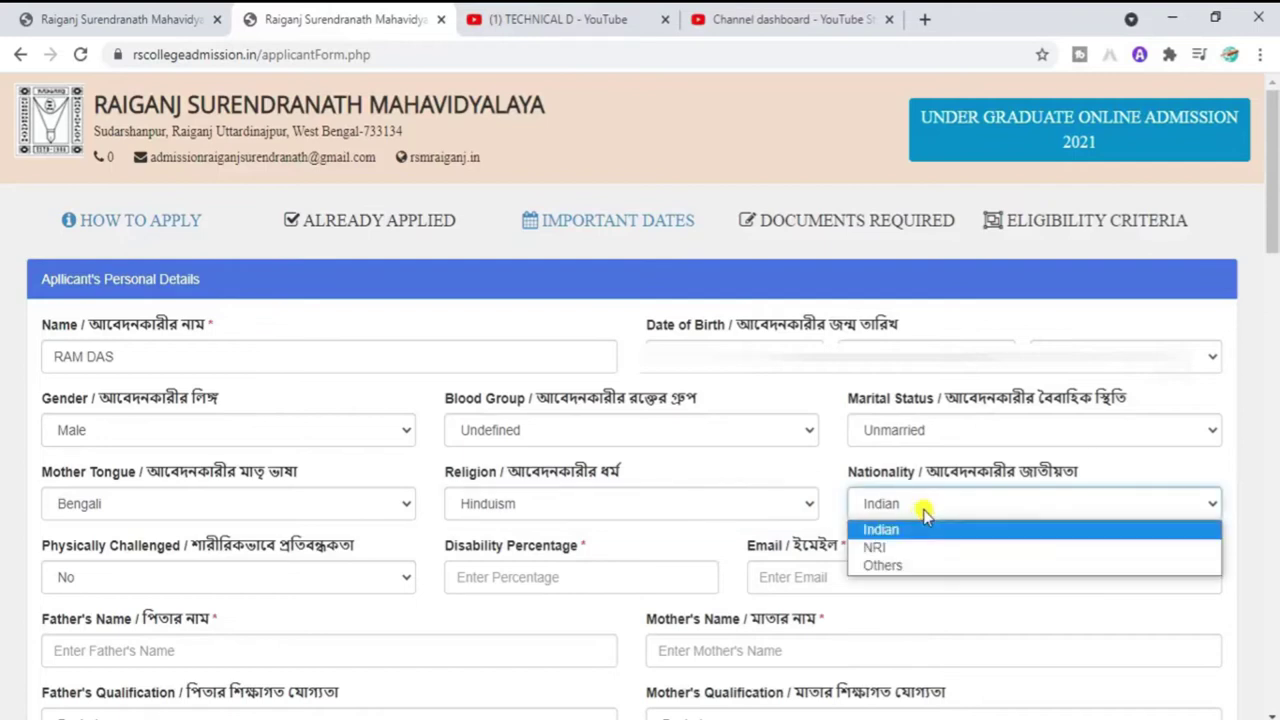
click(892, 528)
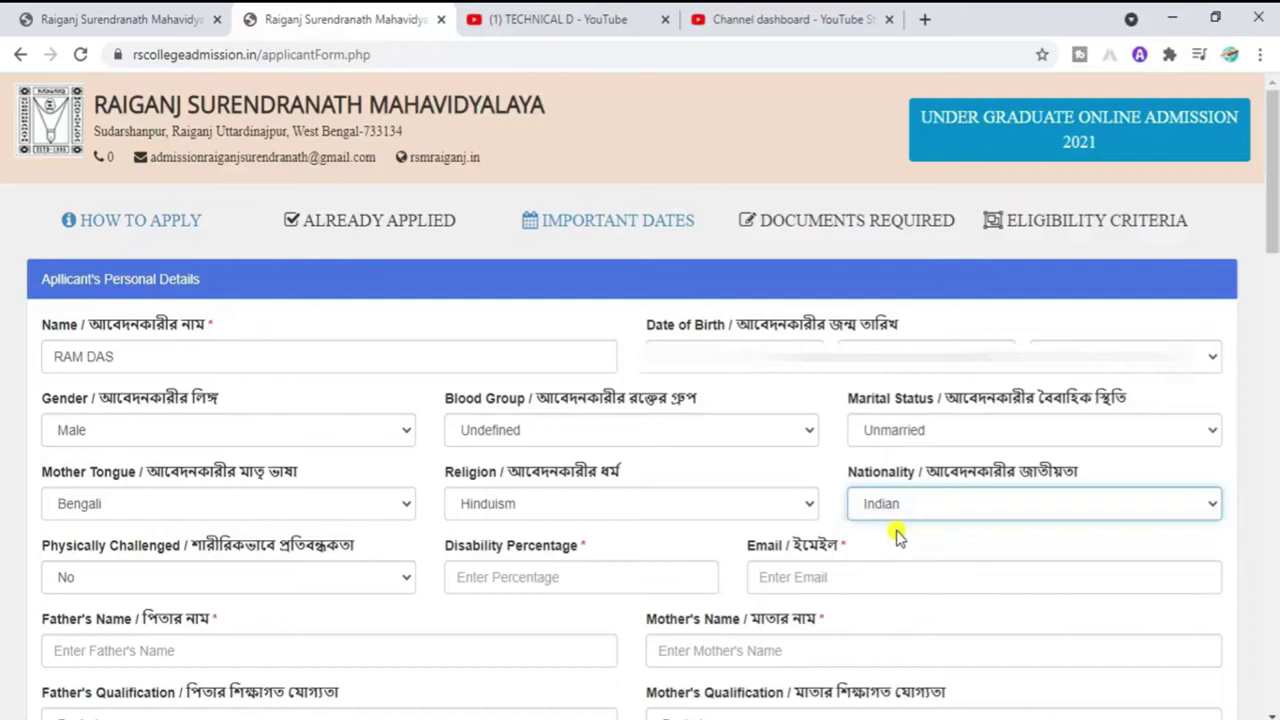
click(283, 581)
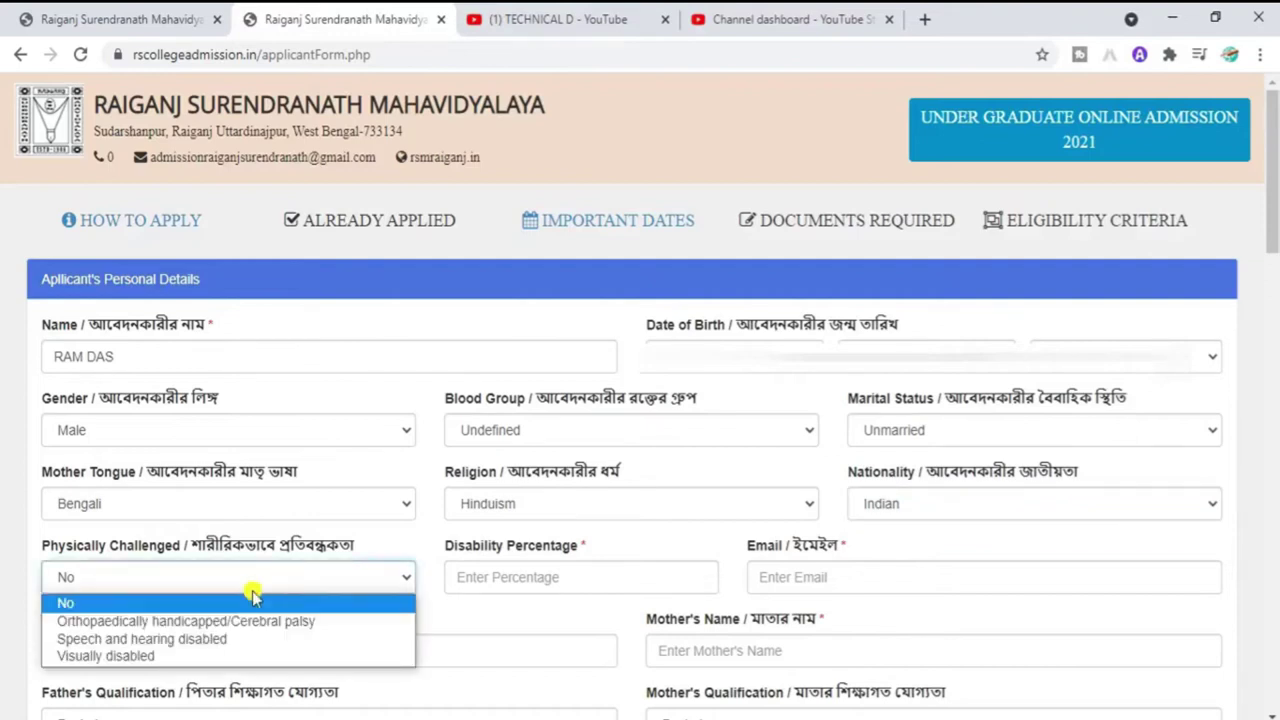
click(161, 604)
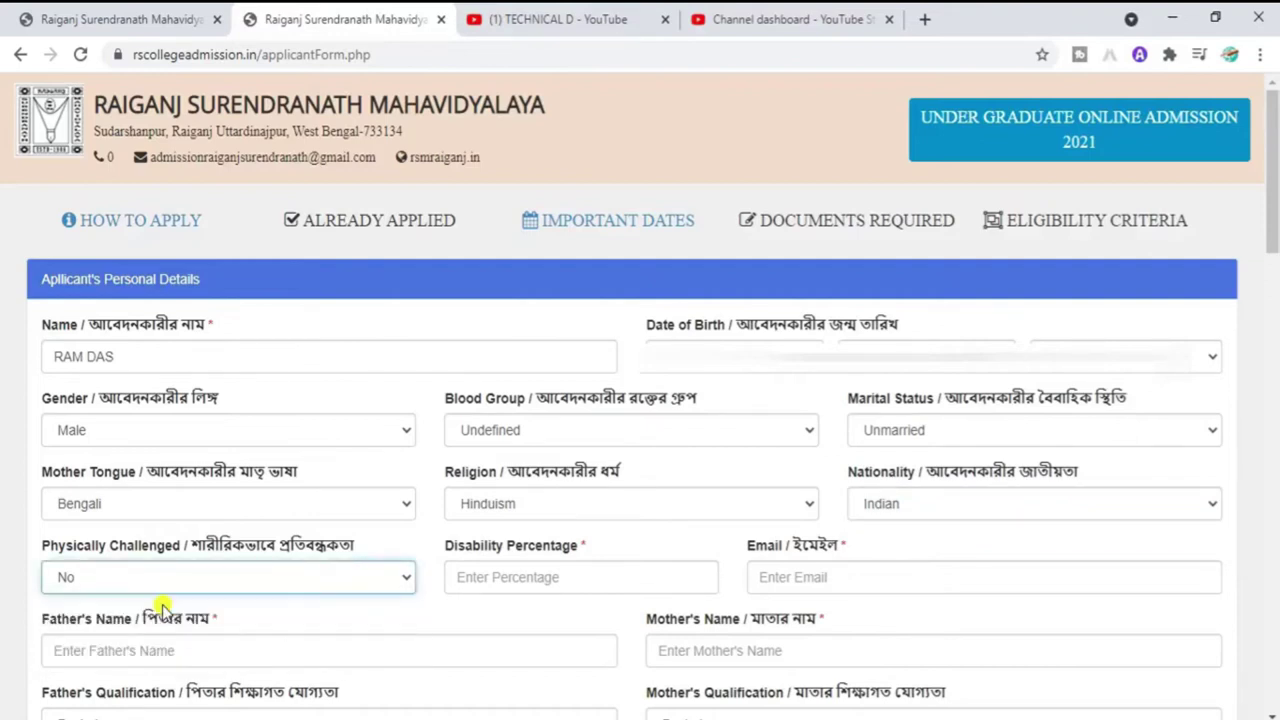
click(214, 576)
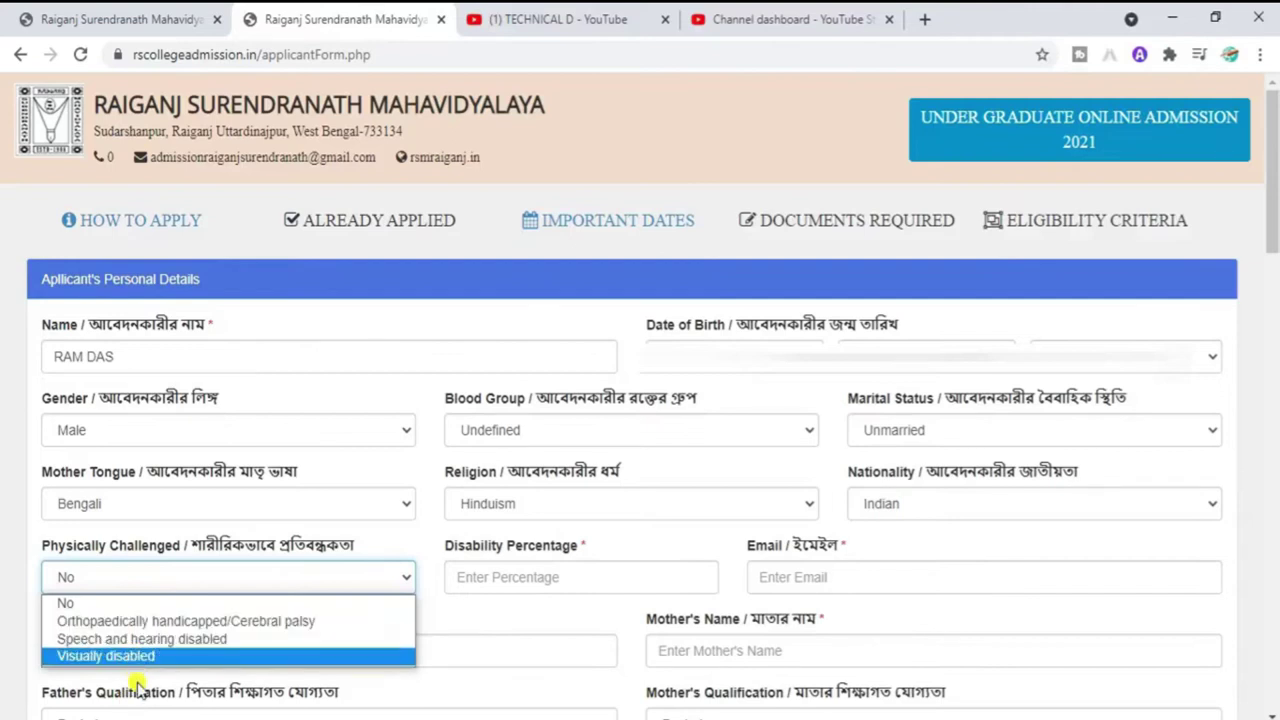
click(112, 602)
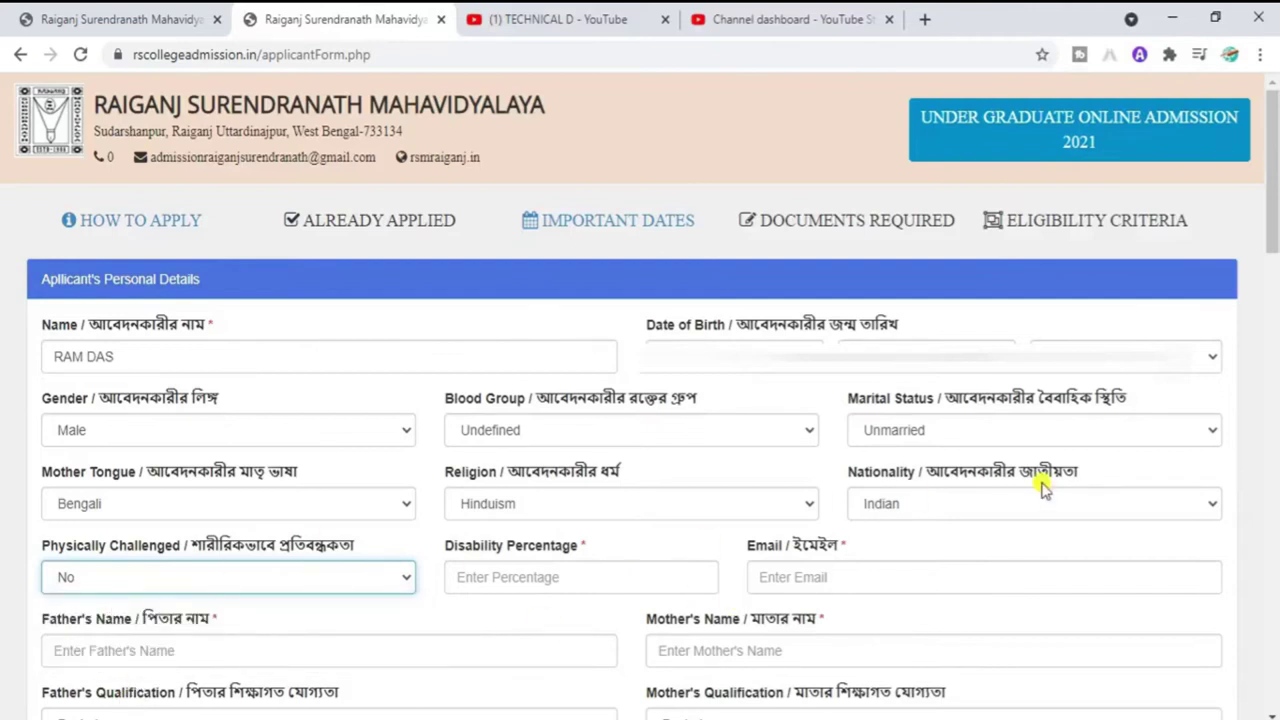
drag(1273, 217, 1273, 257)
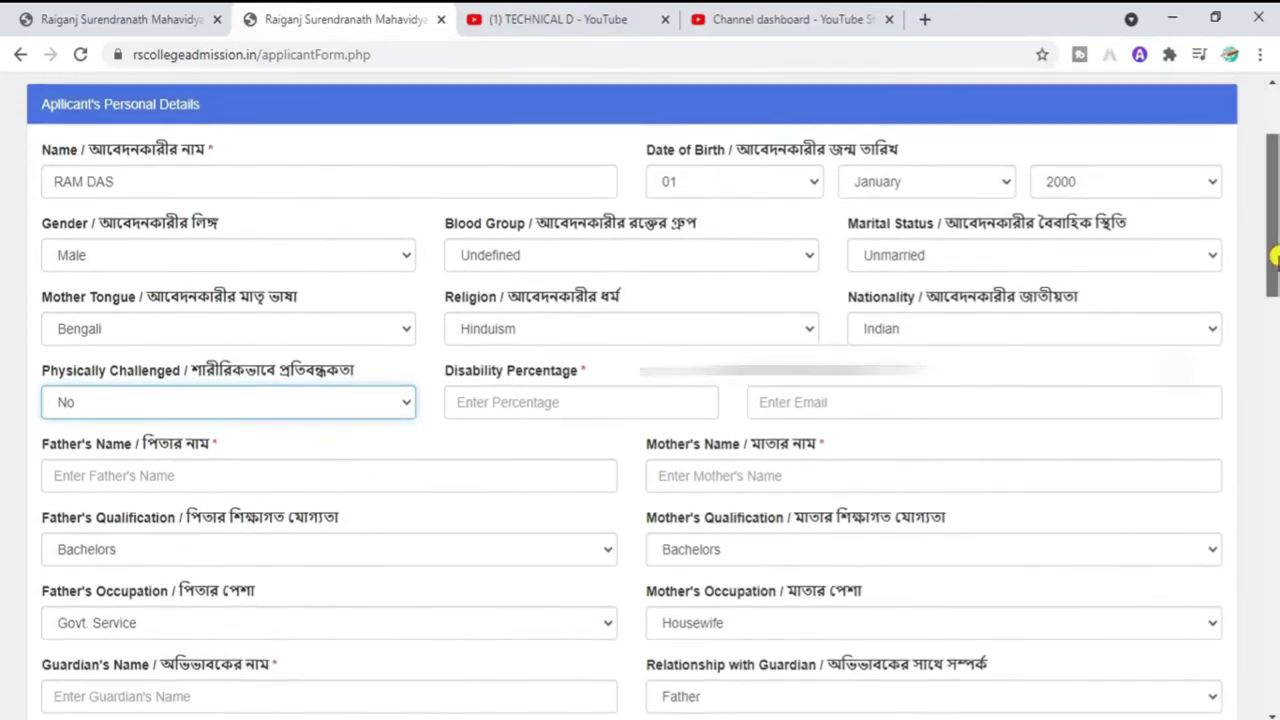
Step: Fill in the applicant's e-mail address and the father's name
click(793, 401)
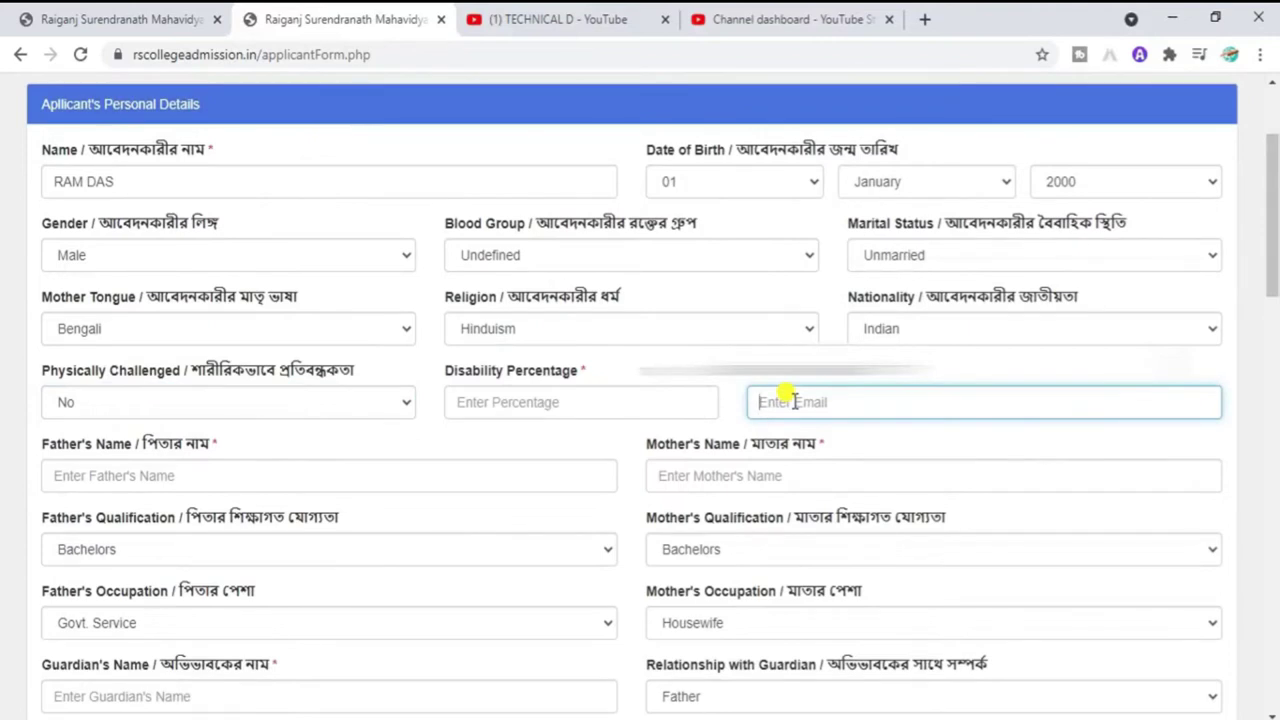
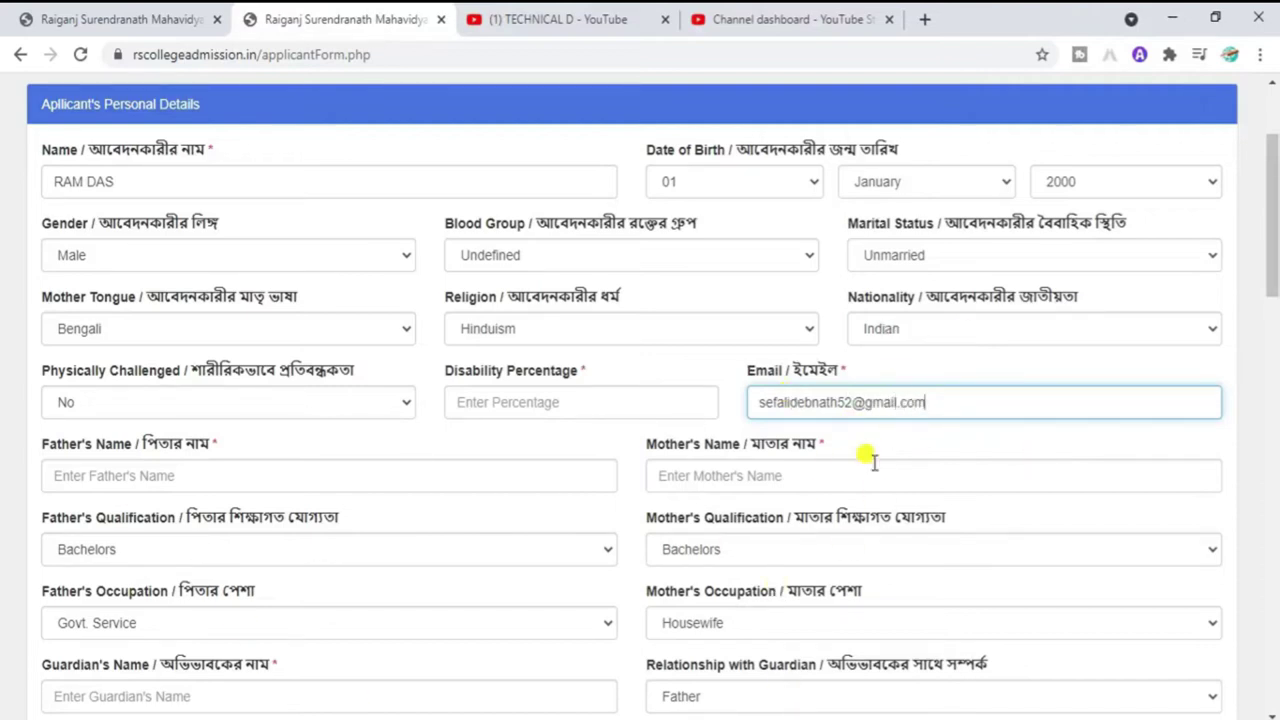
click(340, 477)
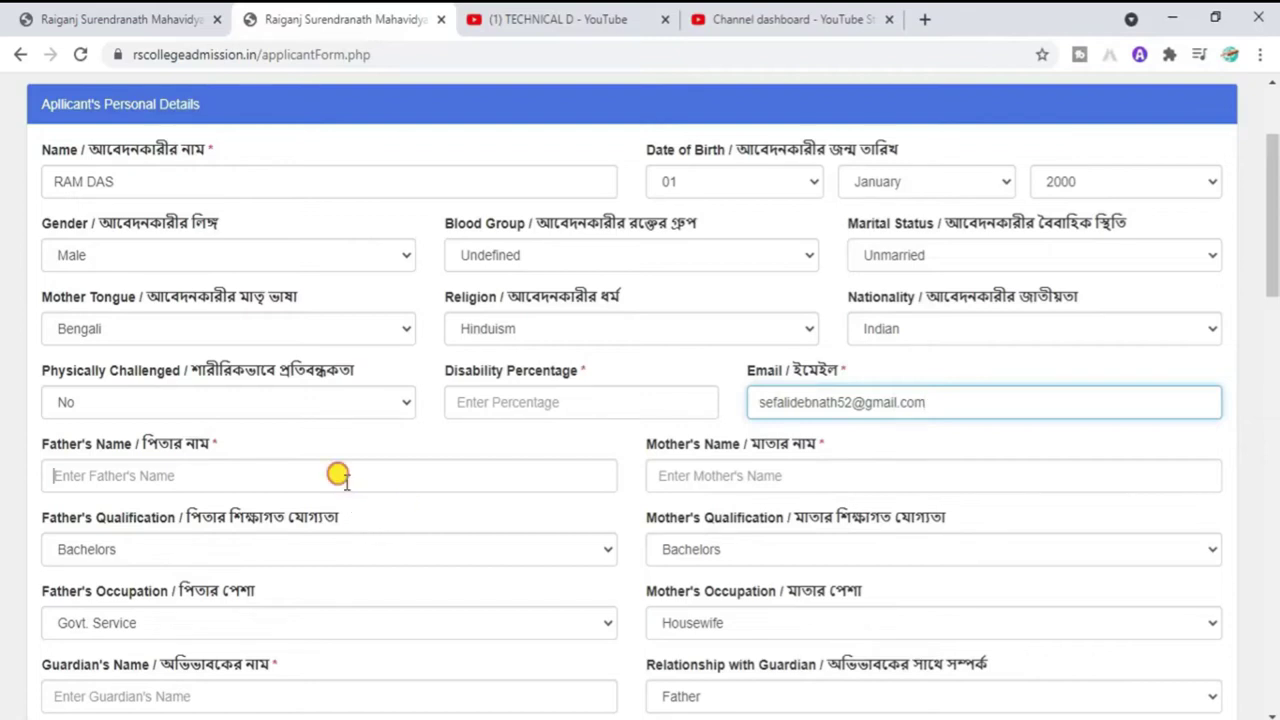
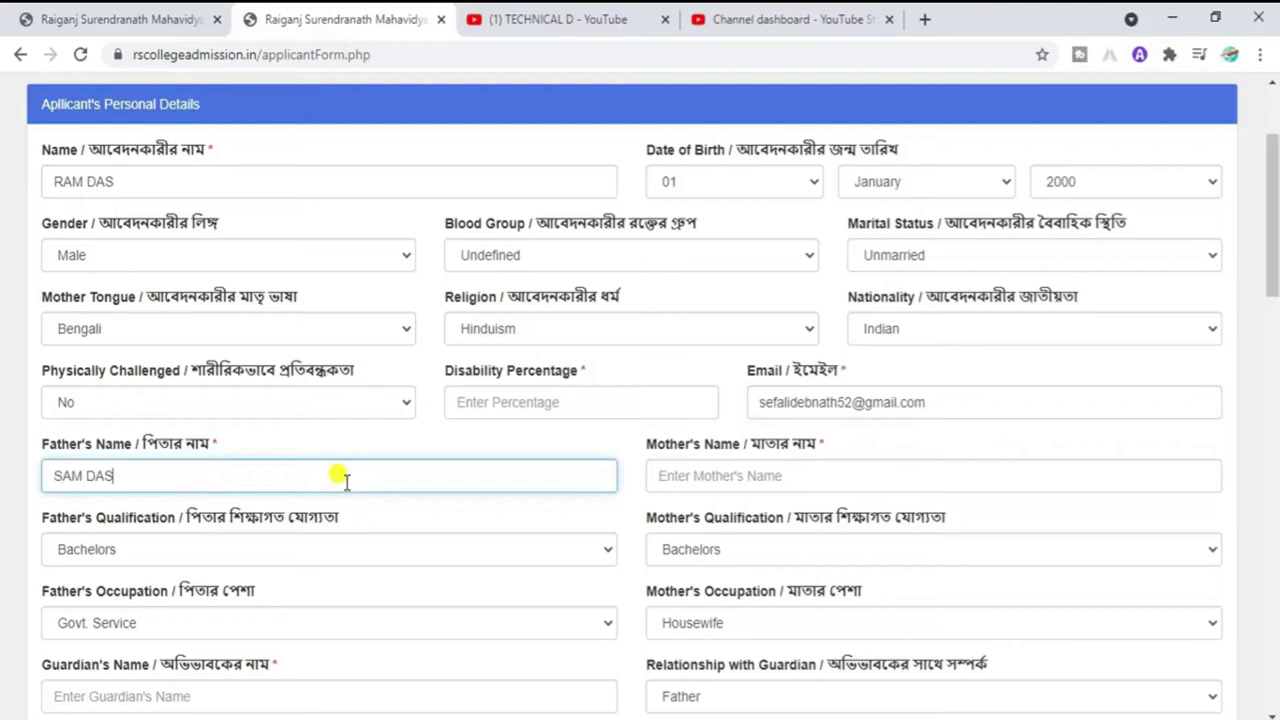
Step: Enter the mother's name, leaving the father's qualification unchanged
key(Tab)
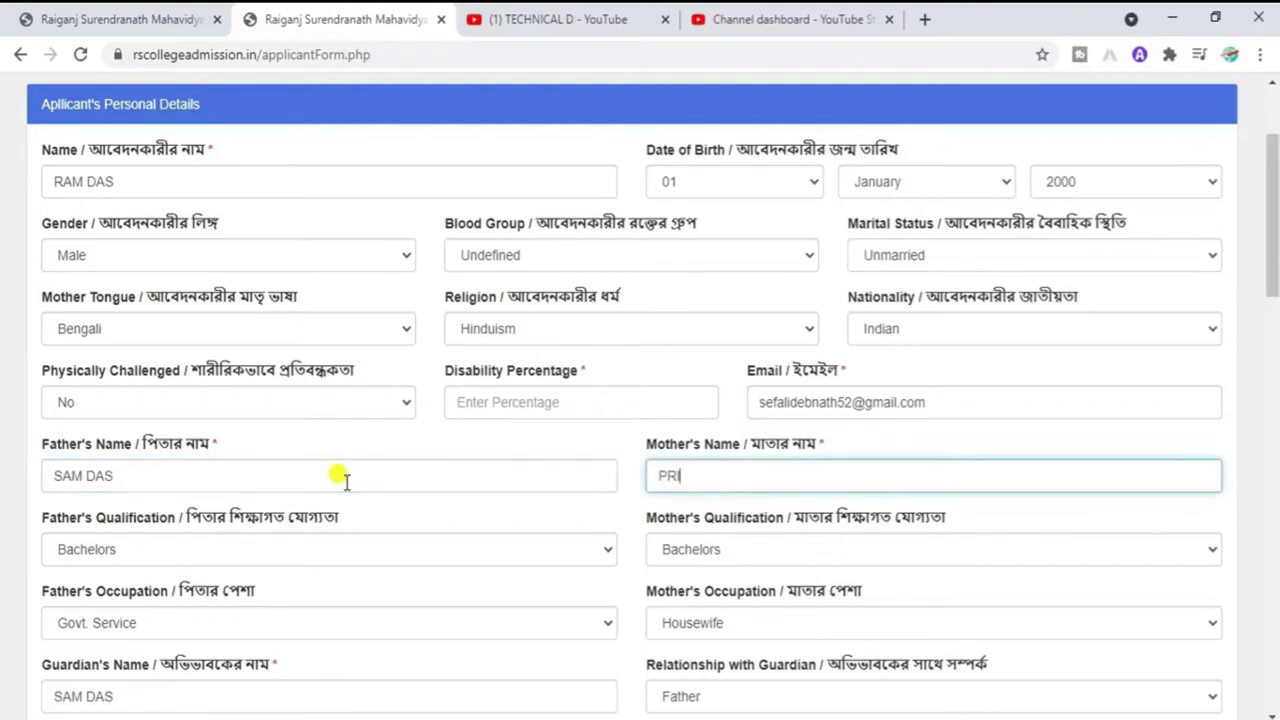
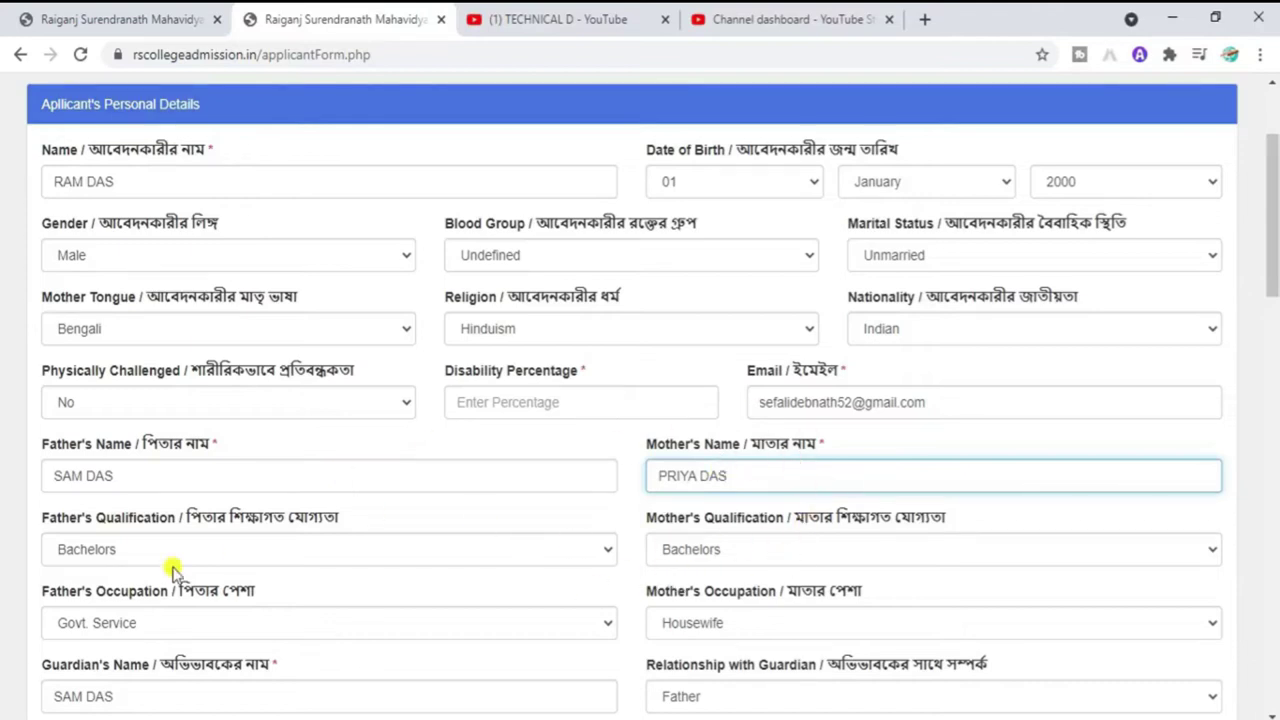
click(135, 551)
click(135, 551)
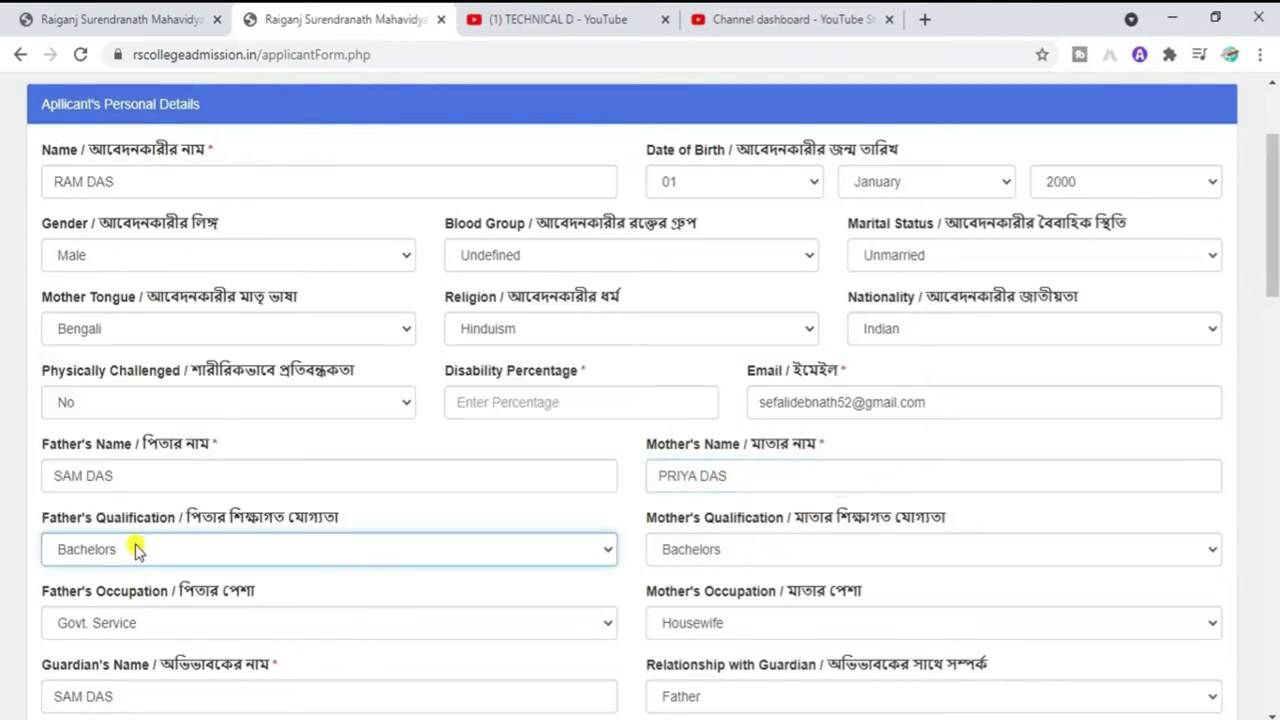
Step: Change father's and mother's qualification from Bachelors to 10th
click(133, 547)
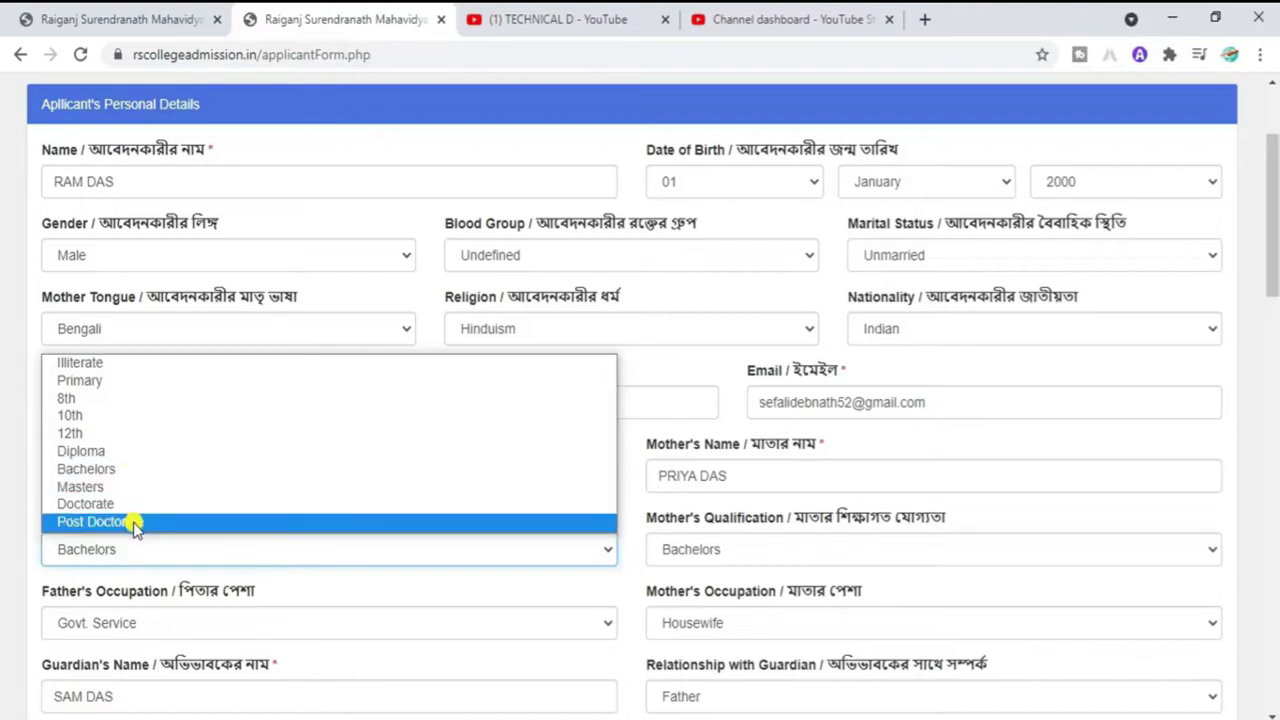
click(70, 416)
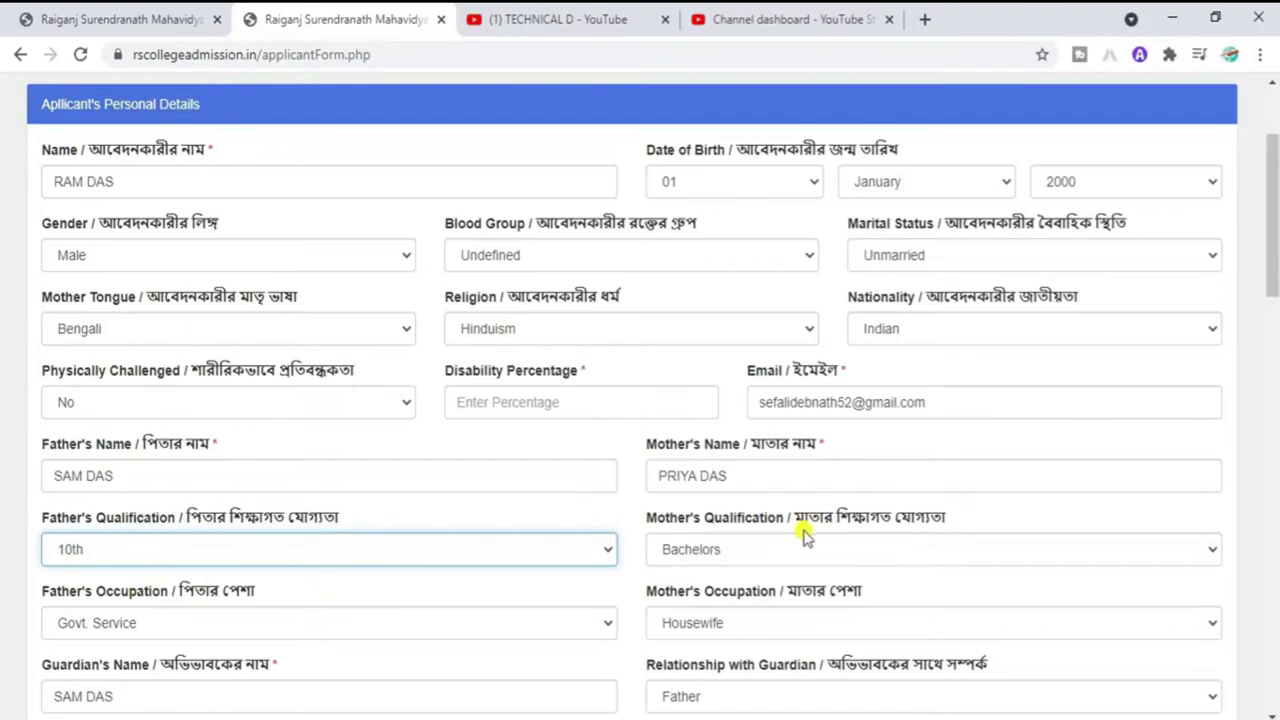
click(731, 568)
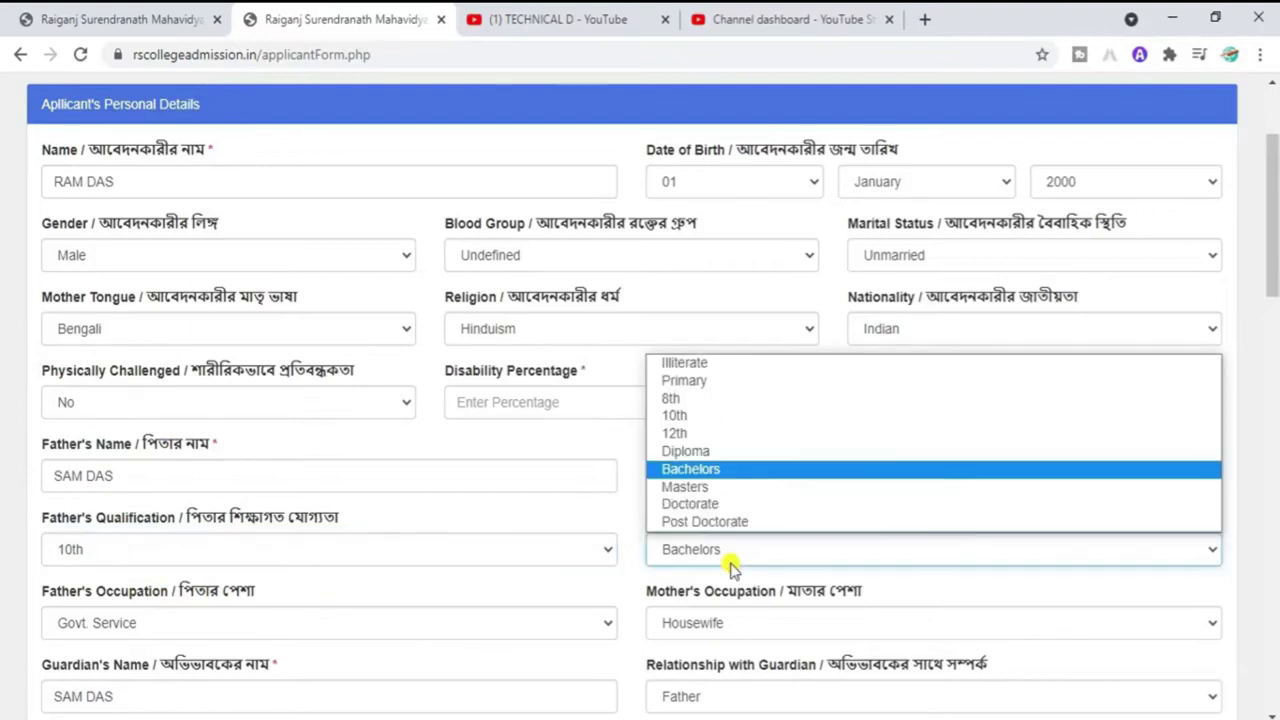
click(688, 416)
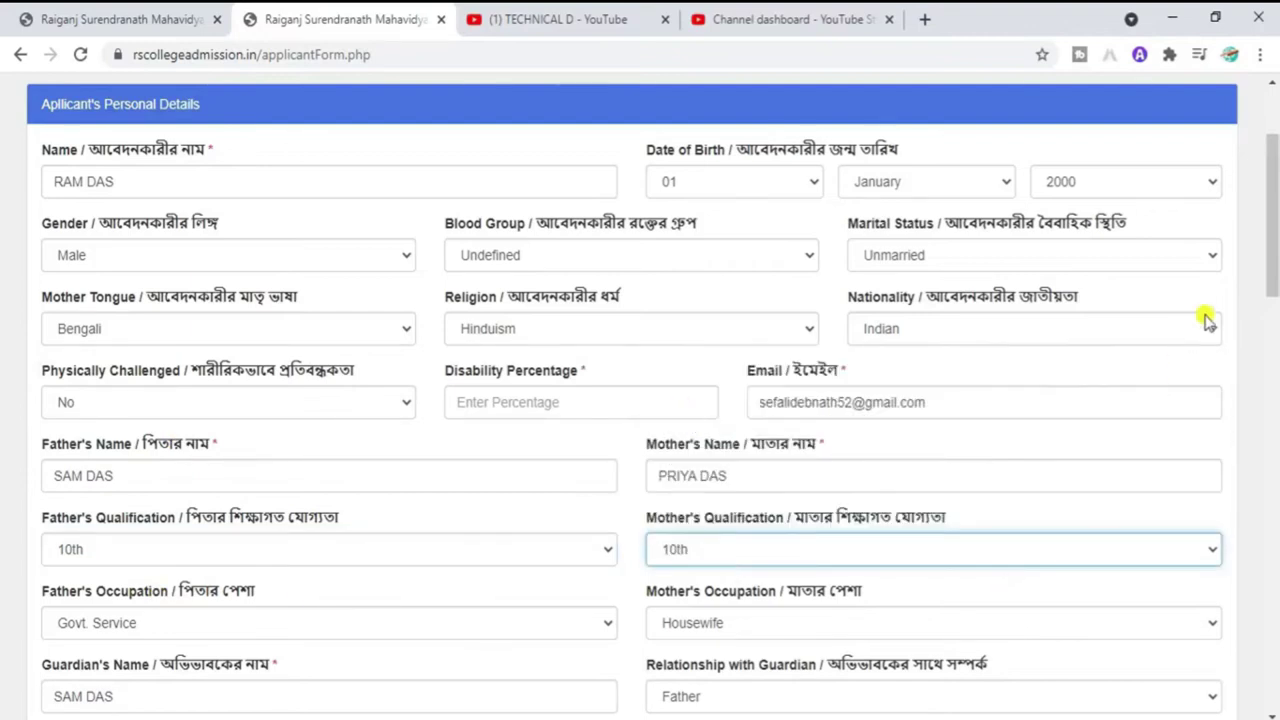
scroll(1275, 270, down, 1)
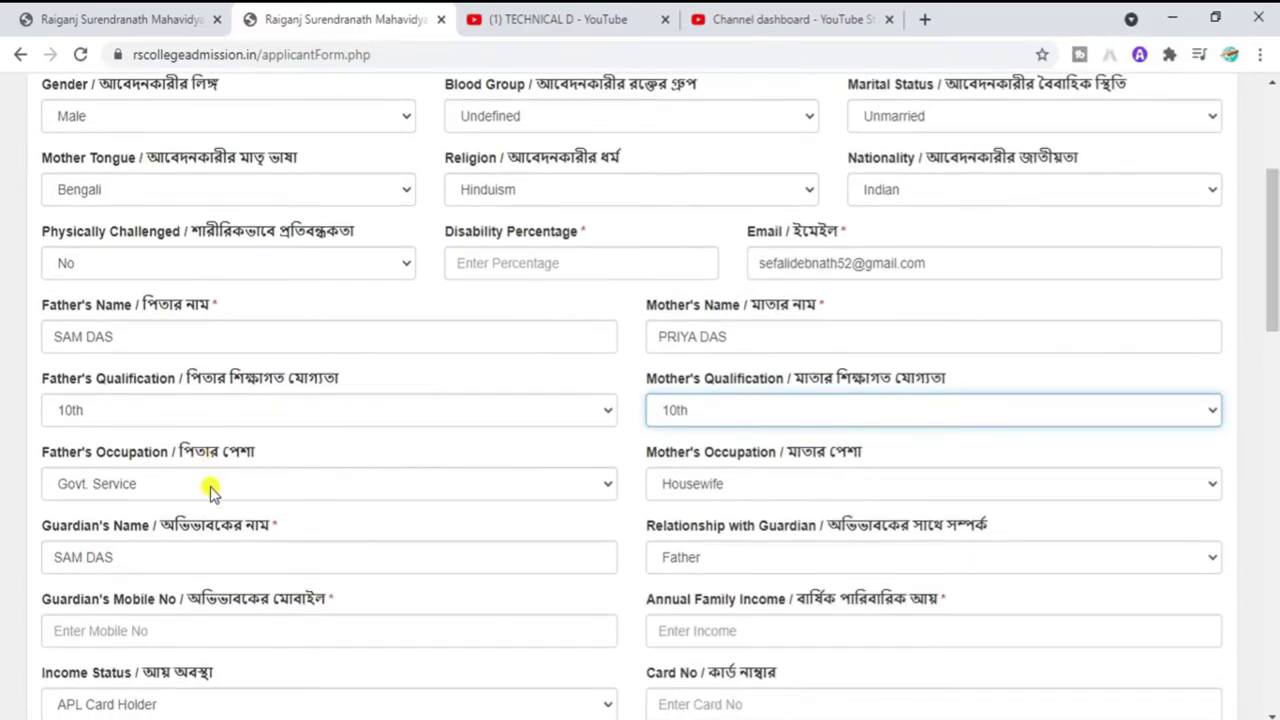
Step: Choose Business for father's occupation and keep Housewife for mother's occupation
click(211, 491)
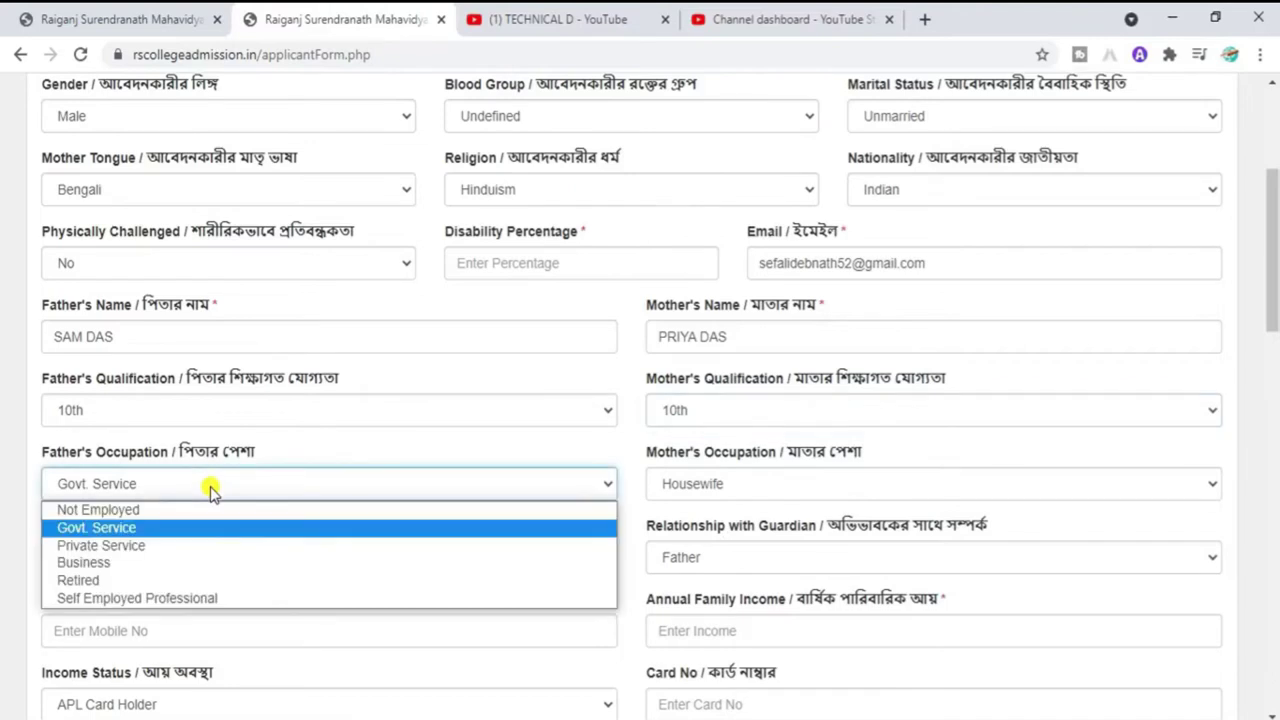
click(108, 565)
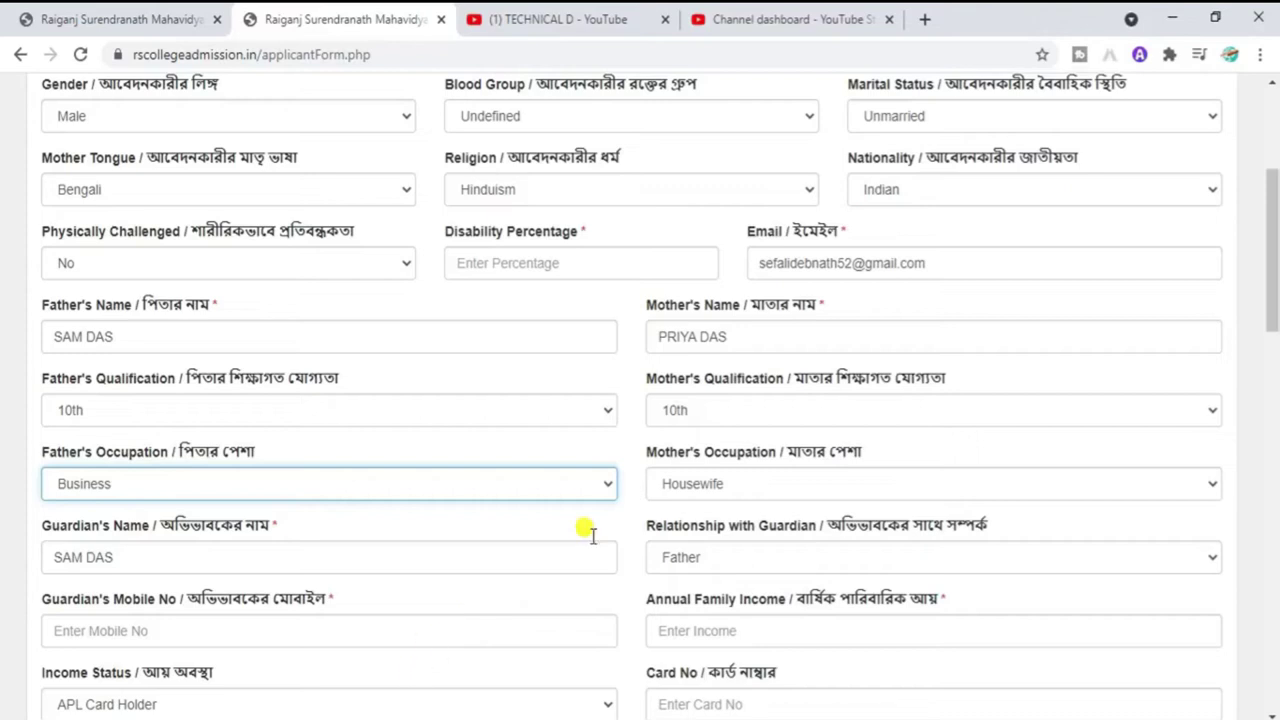
click(707, 486)
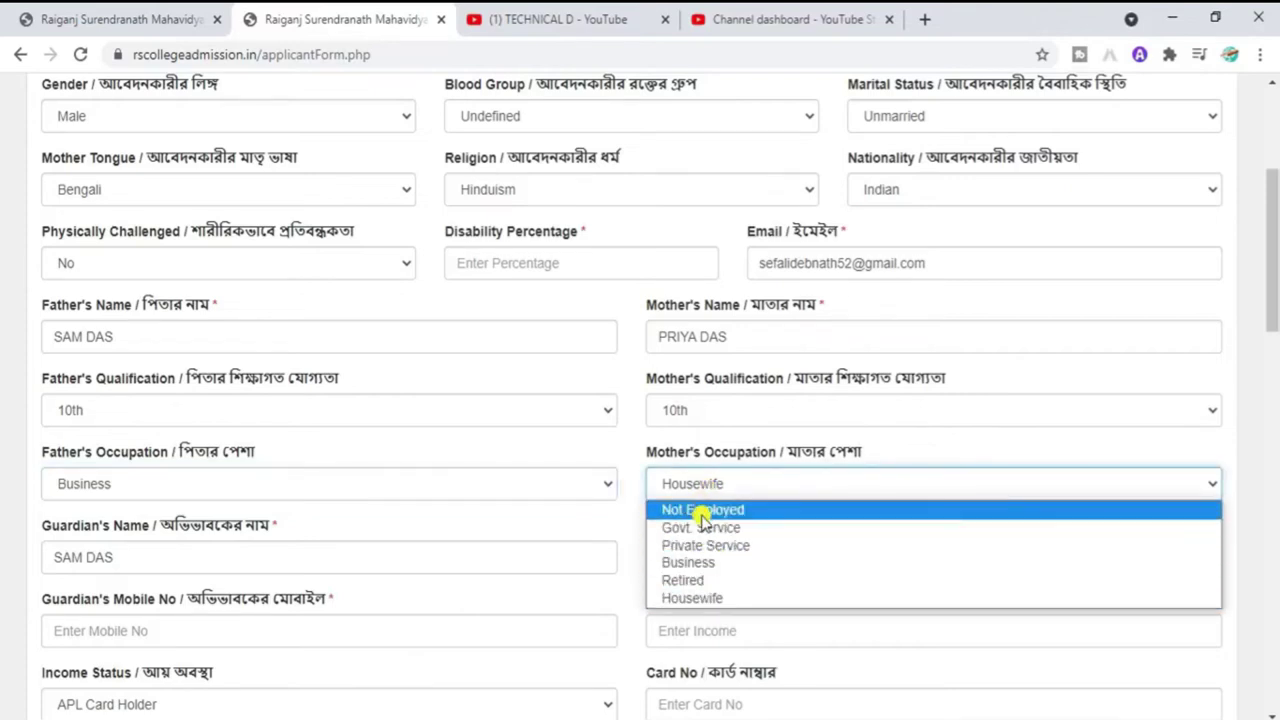
click(716, 597)
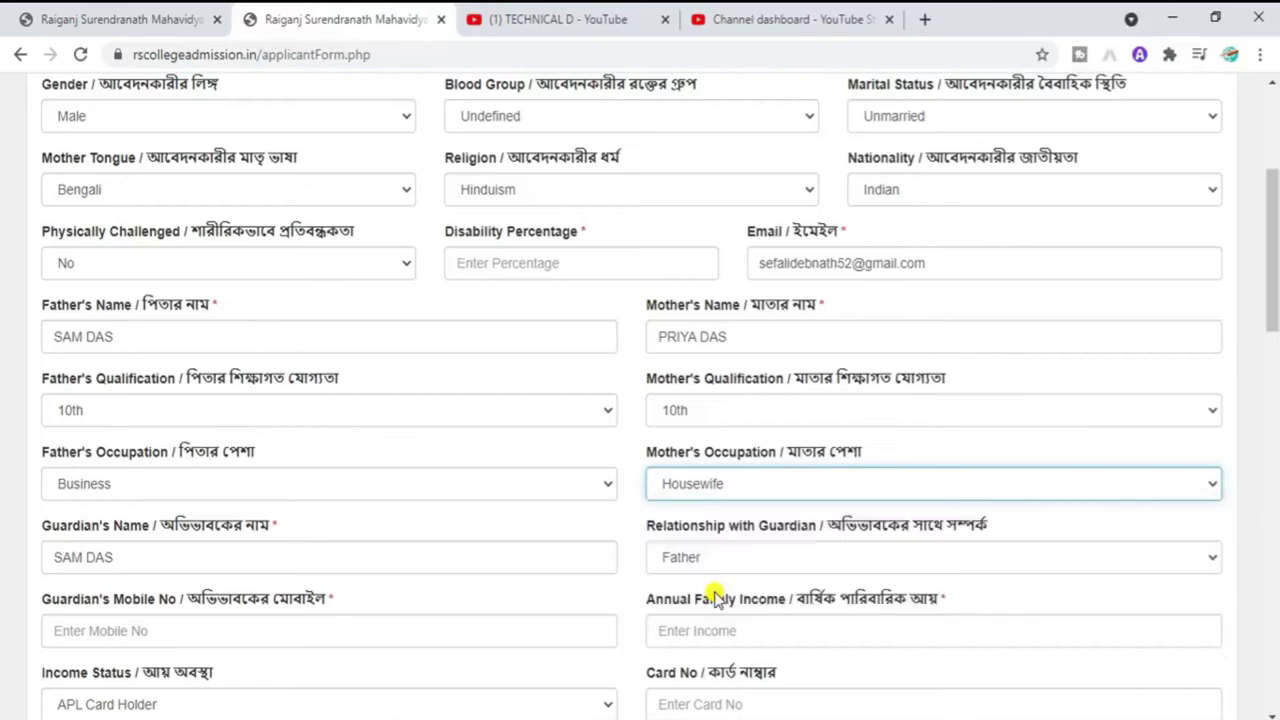
scroll(1274, 310, down, 1)
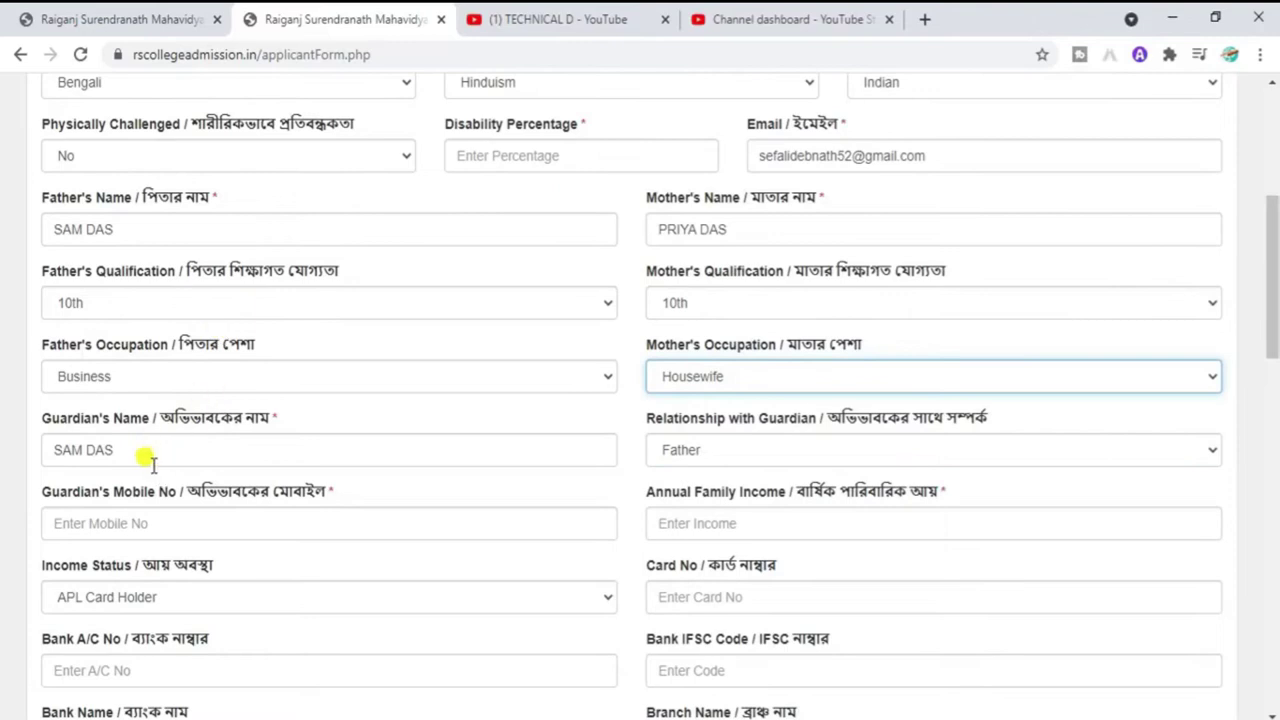
Step: Keep guardian relationship as Father, enter the guardian's mobile number and annual income 60000
click(174, 450)
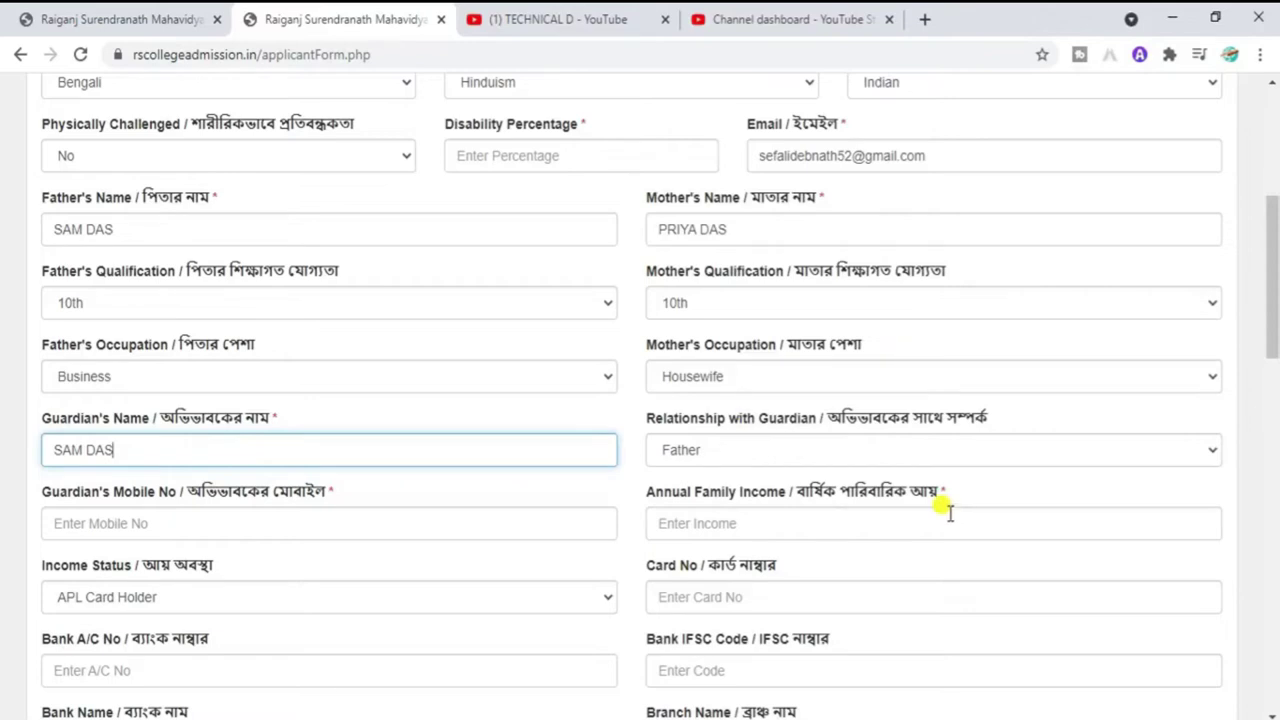
click(720, 452)
click(720, 452)
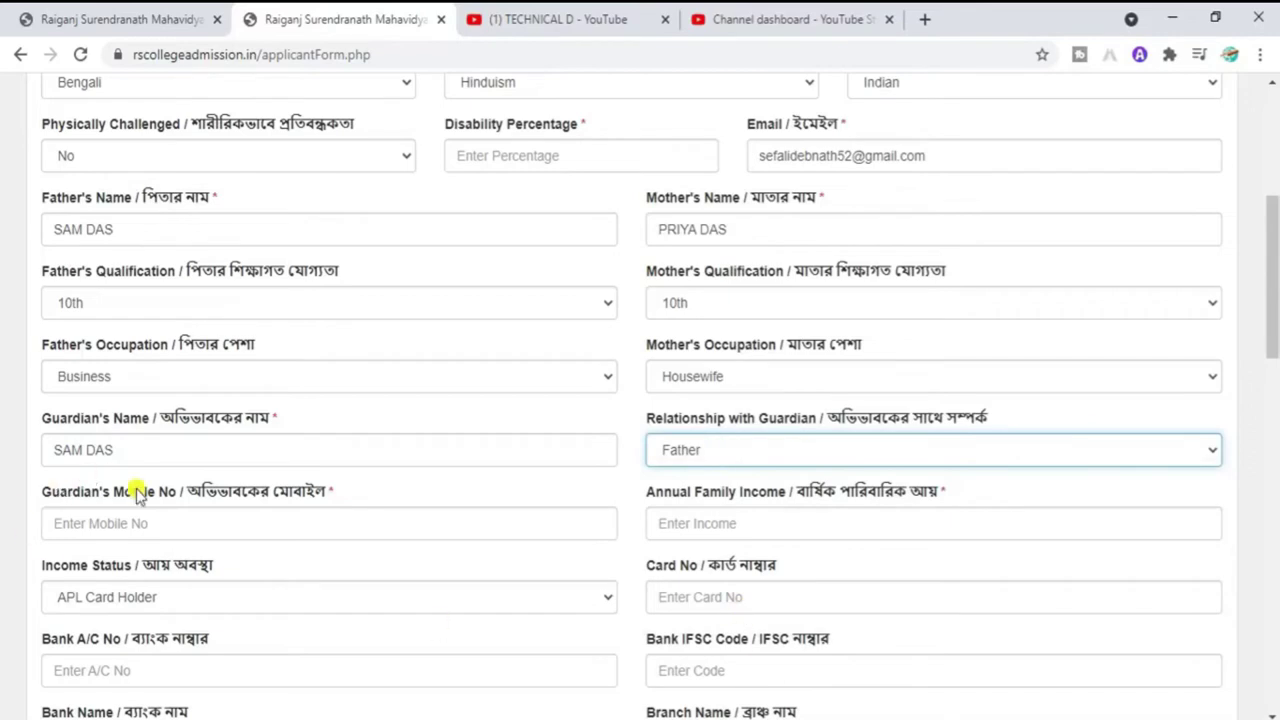
click(177, 520)
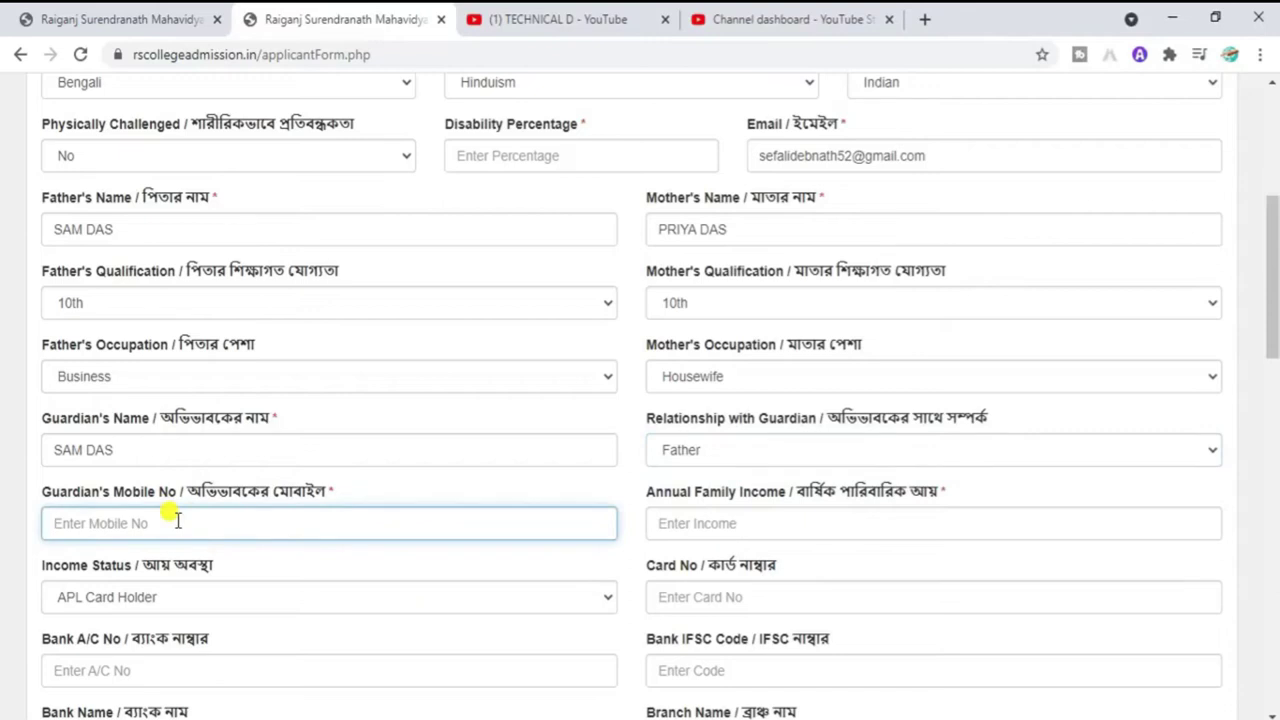
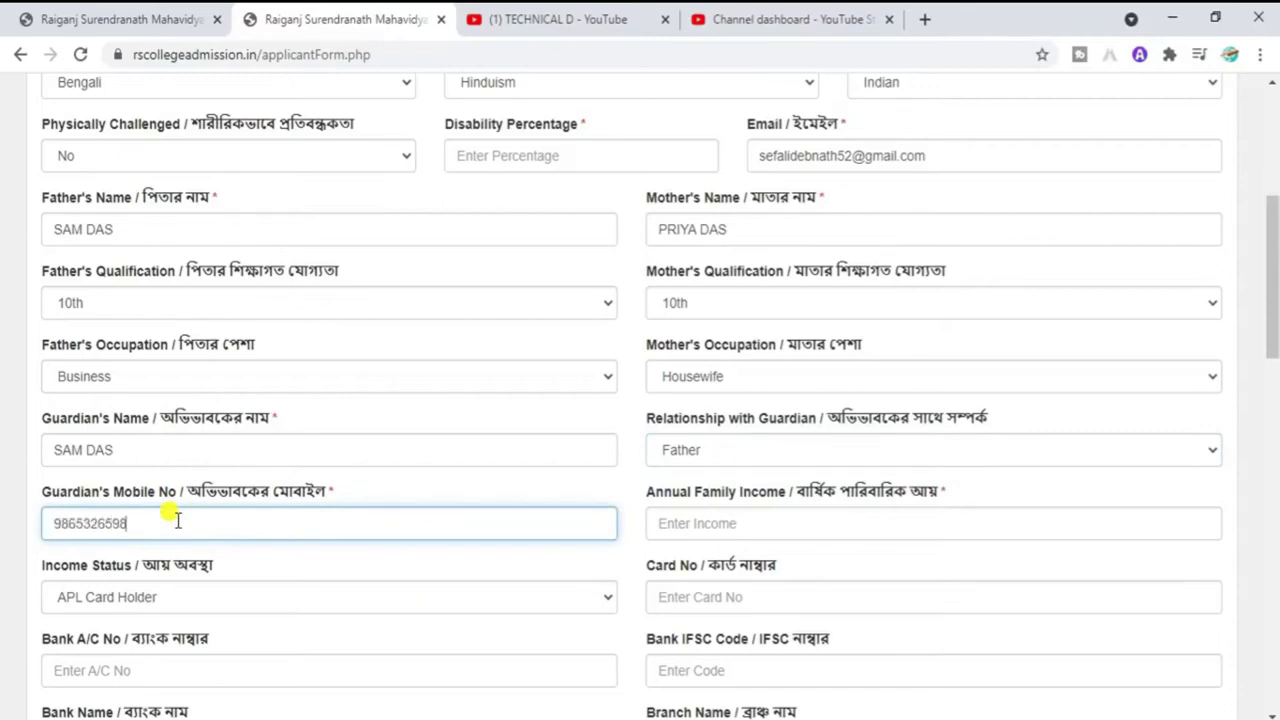
click(686, 525)
text(60000)
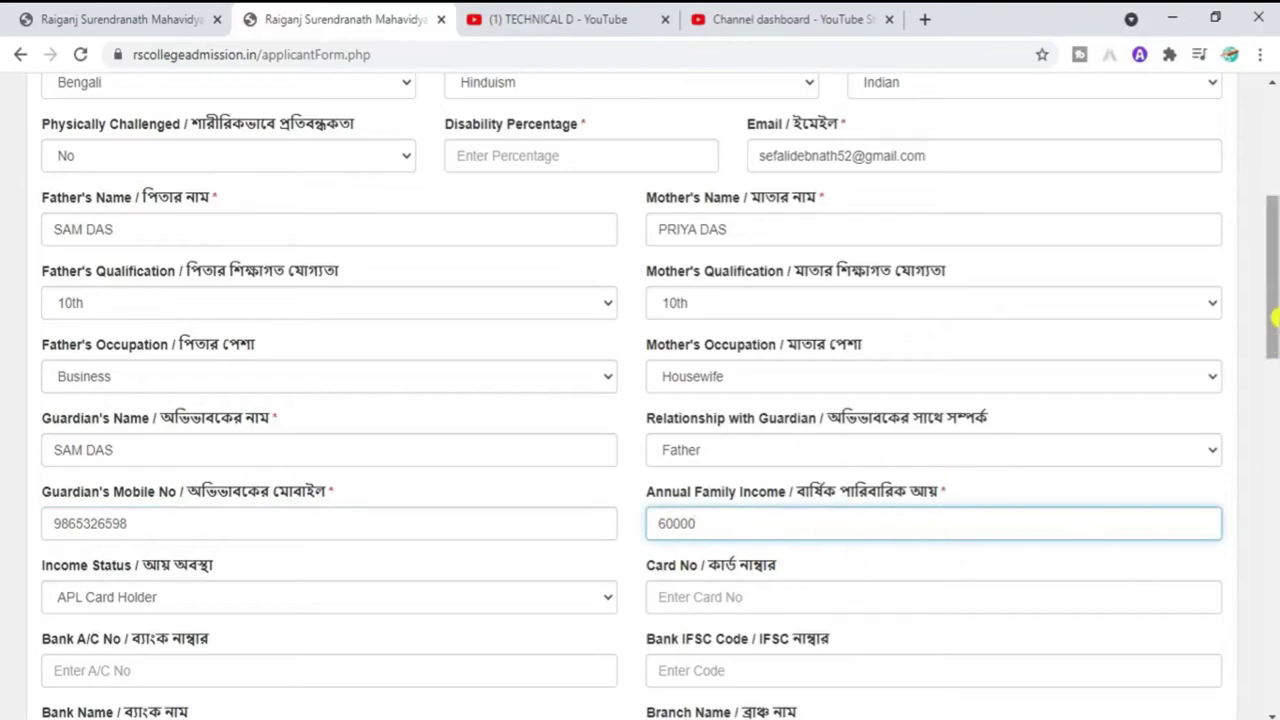
scroll(1275, 318, down, 2)
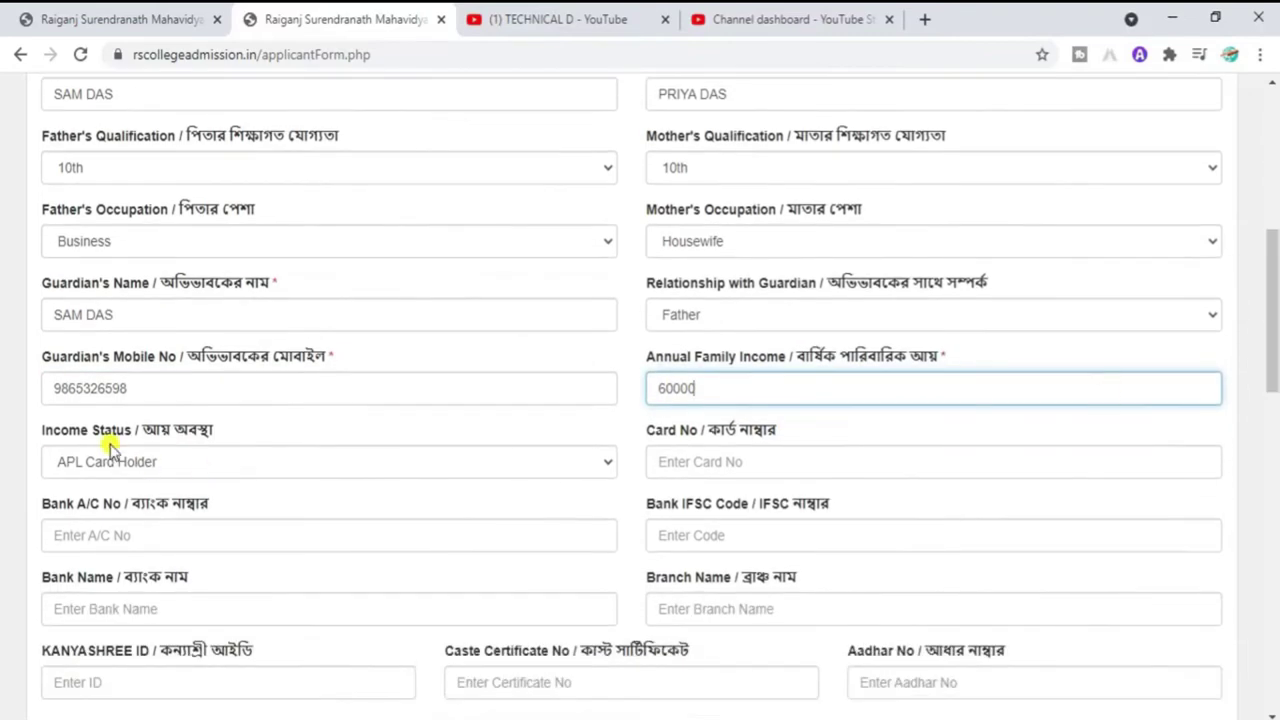
click(266, 478)
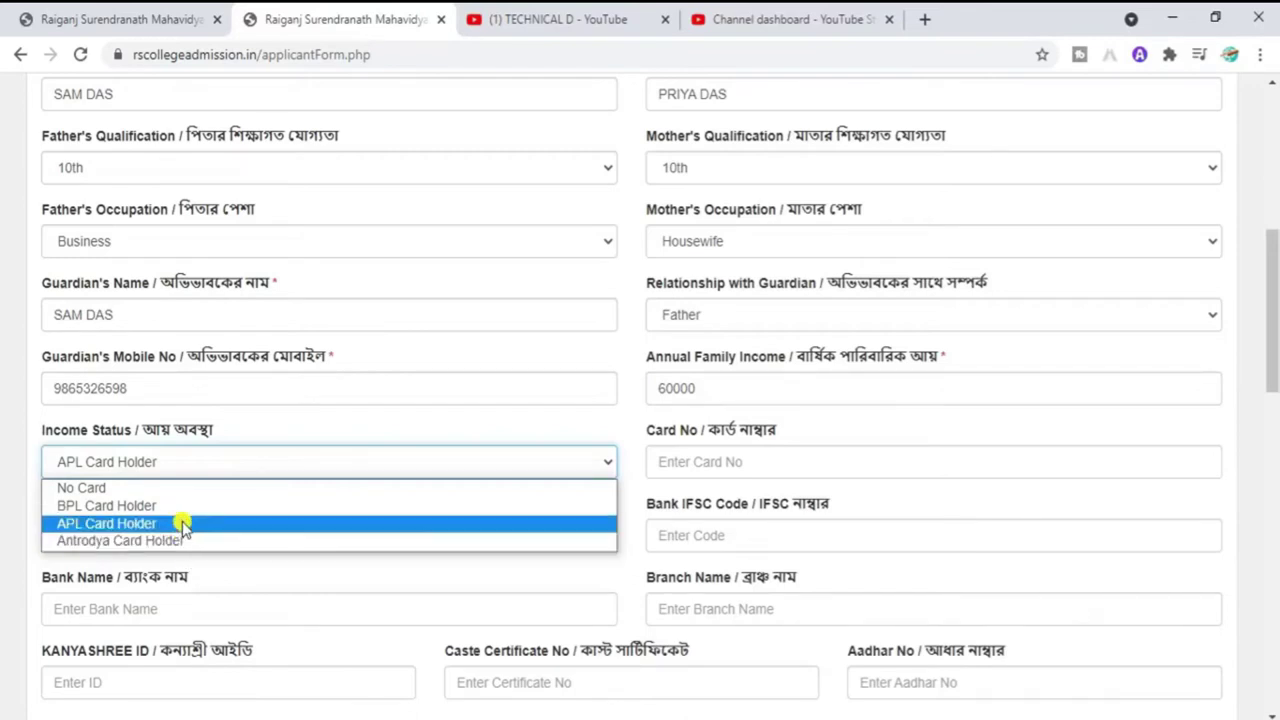
click(183, 526)
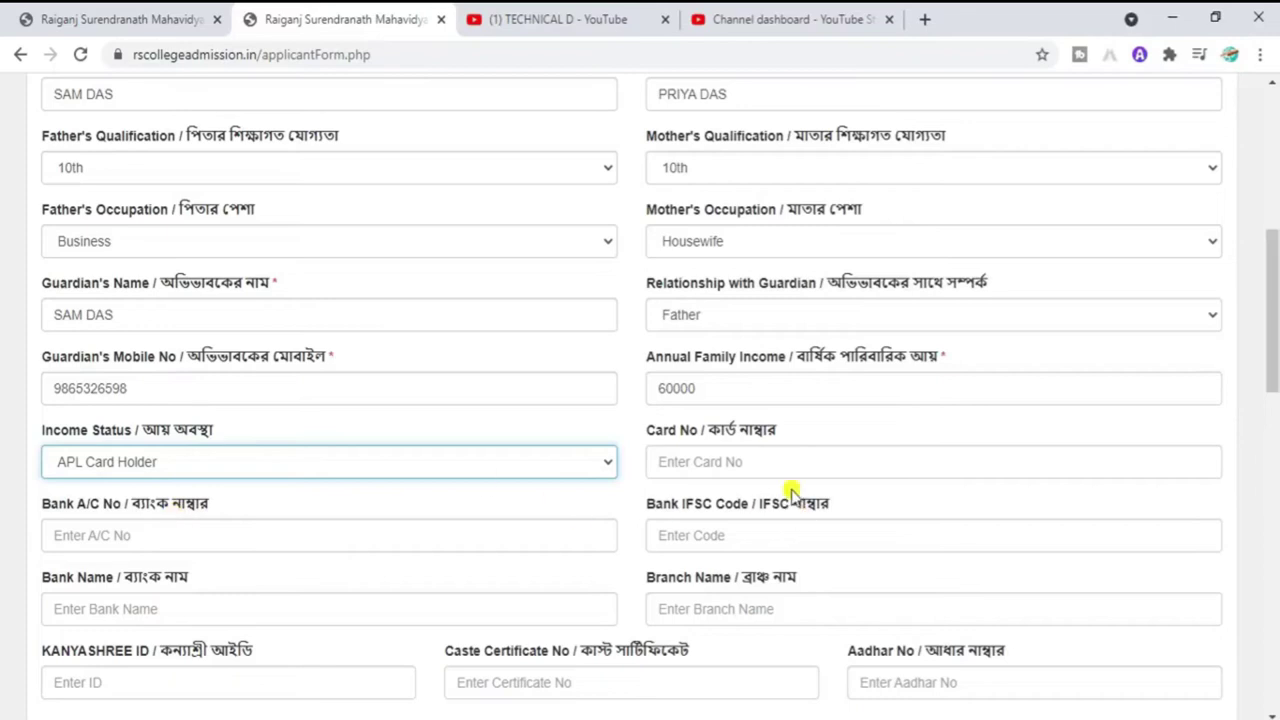
click(742, 463)
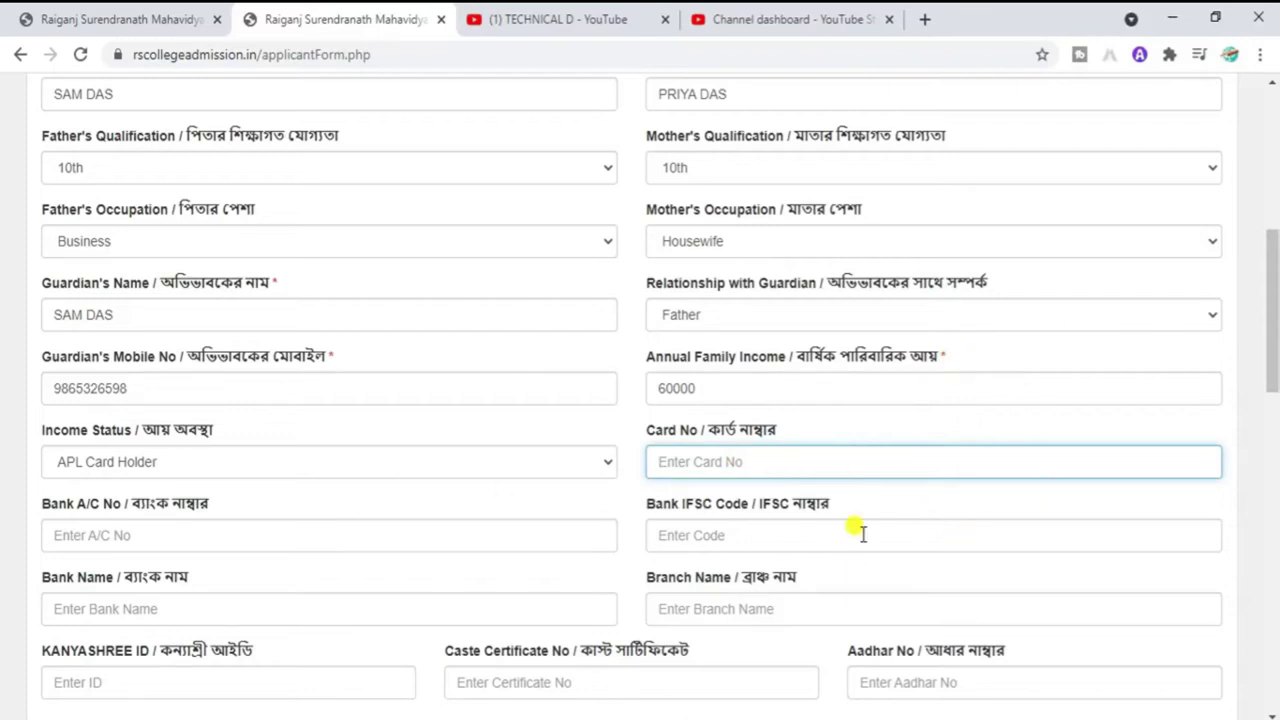
drag(1273, 358, 1275, 375)
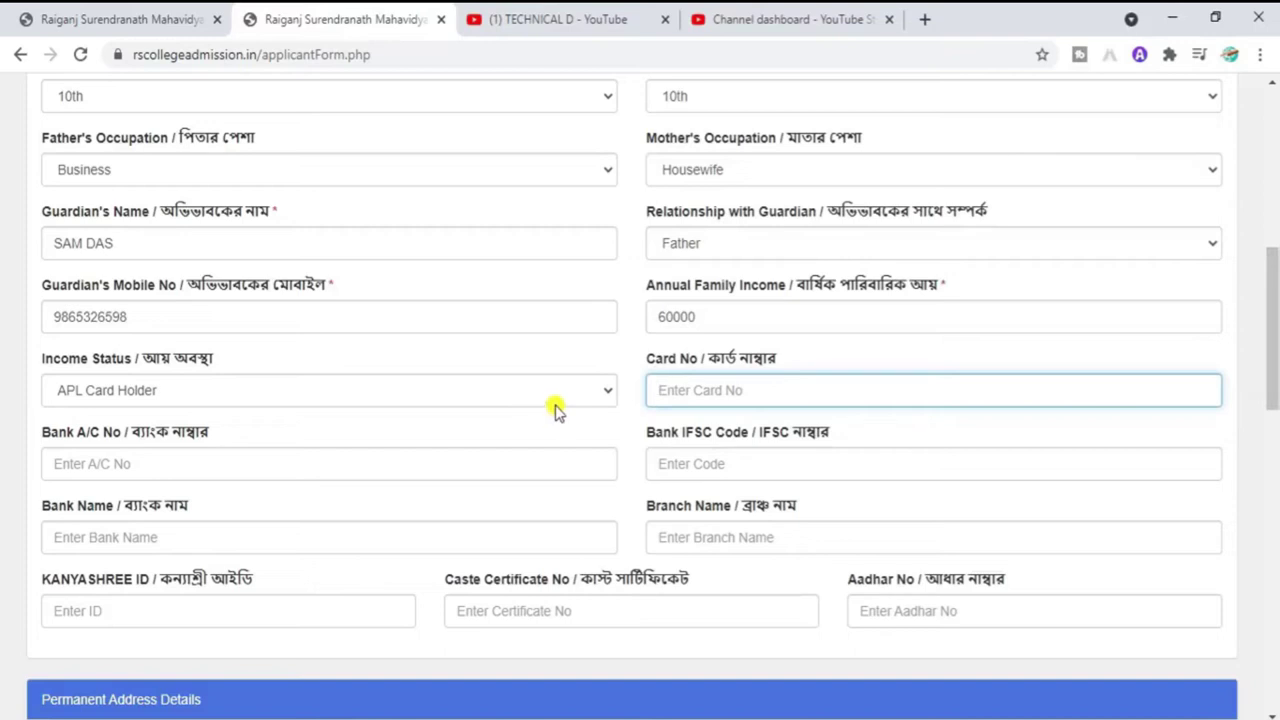
click(510, 392)
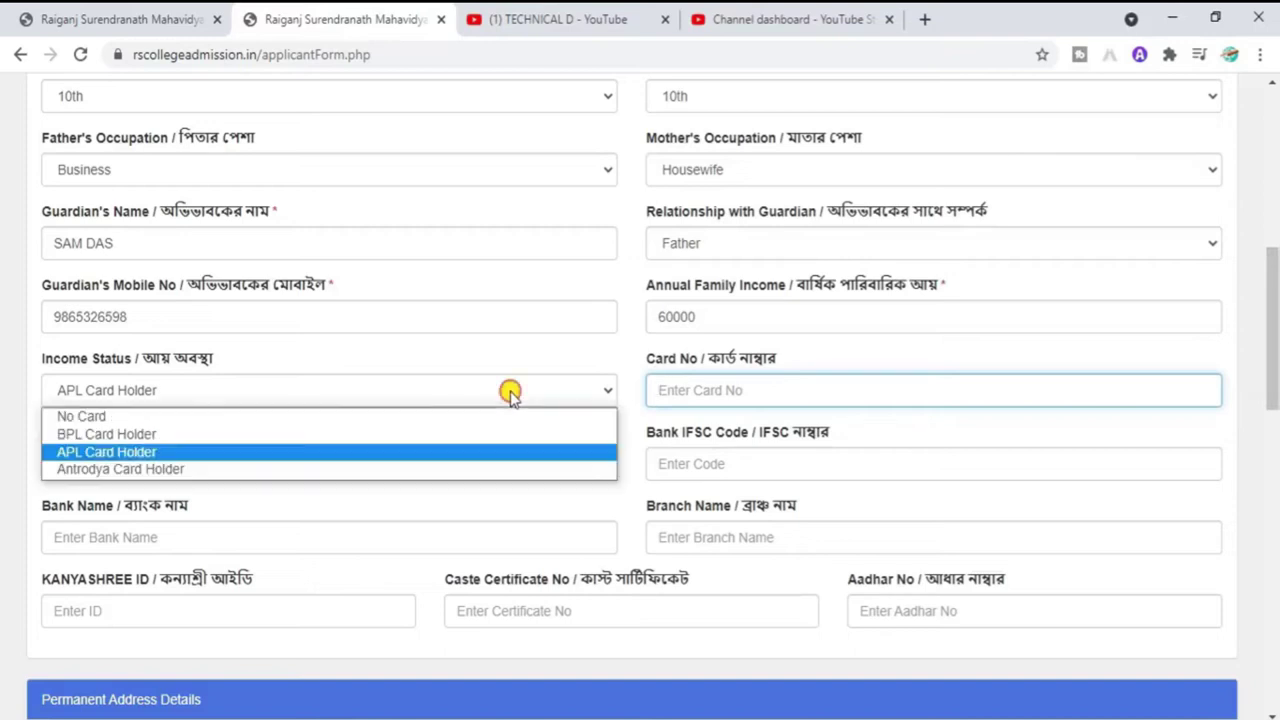
click(176, 452)
click(762, 389)
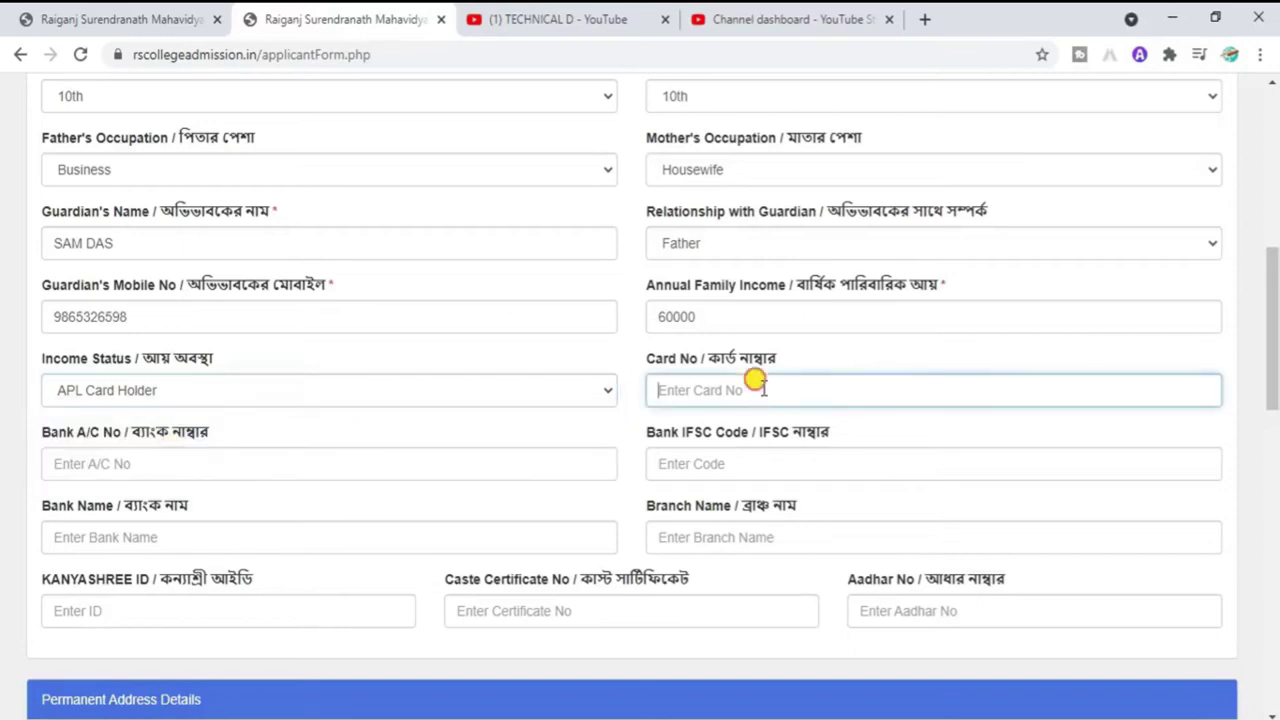
click(177, 460)
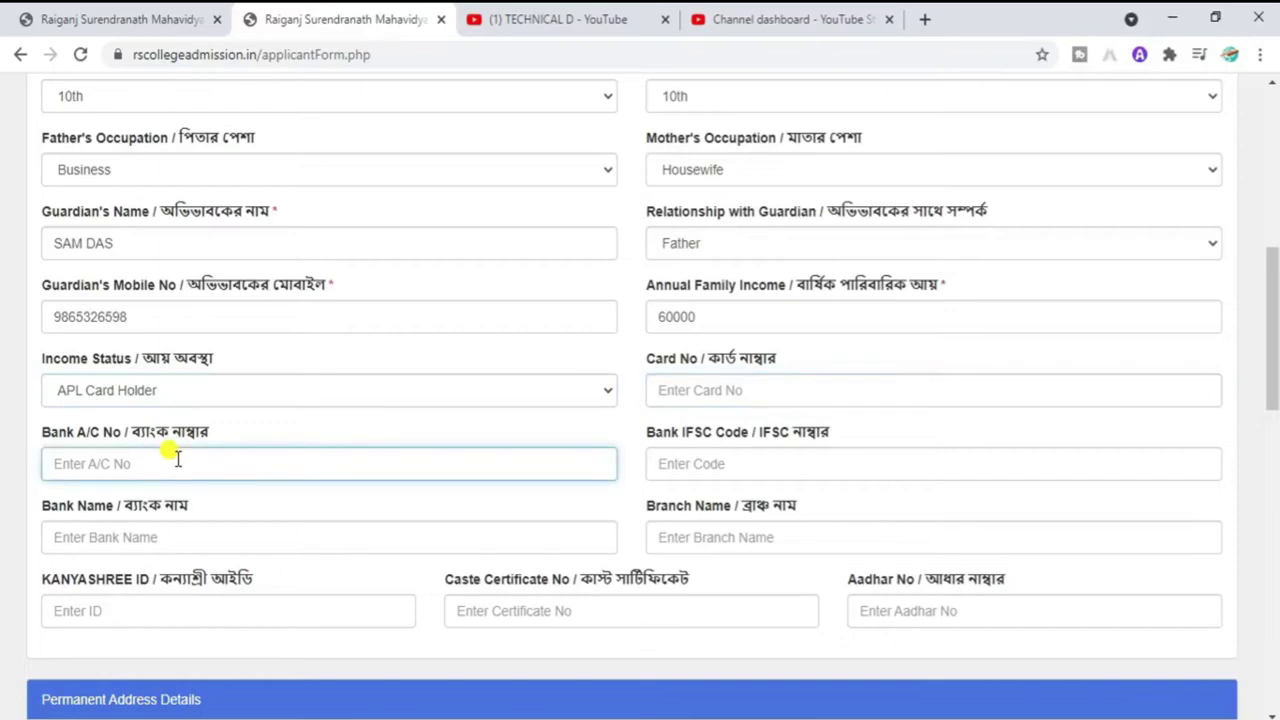
click(708, 462)
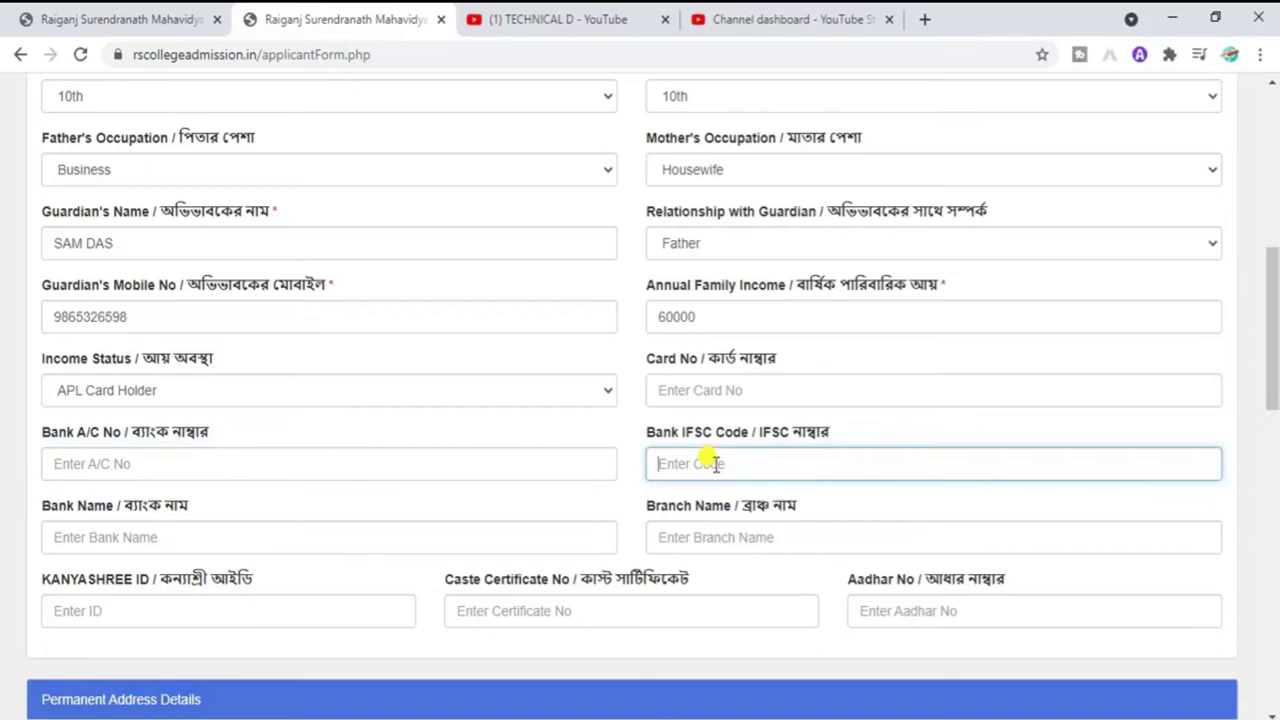
click(124, 538)
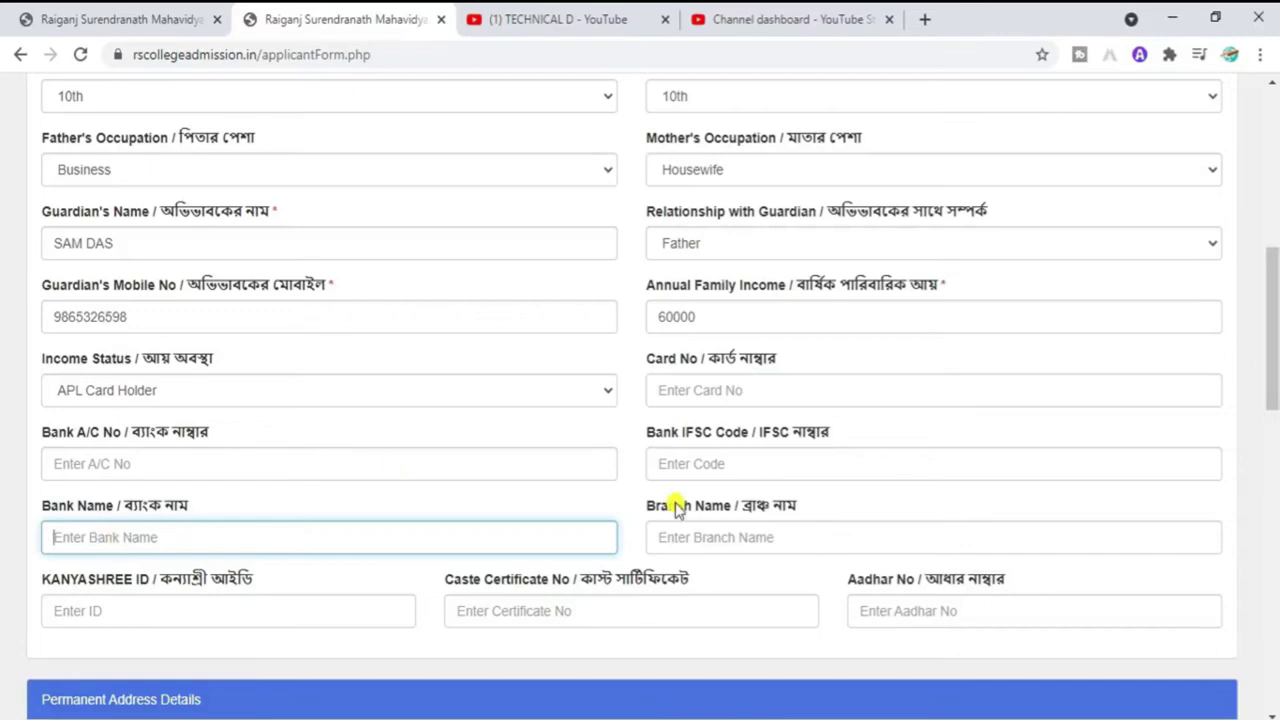
click(716, 539)
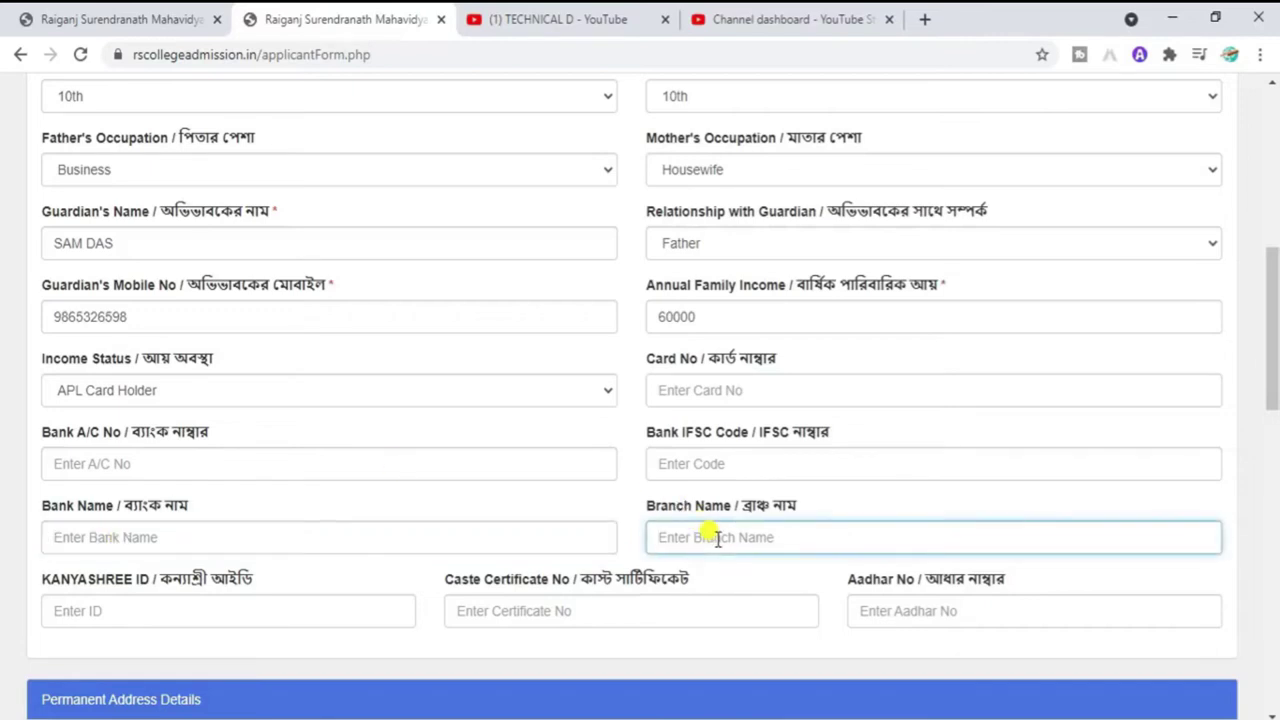
click(318, 610)
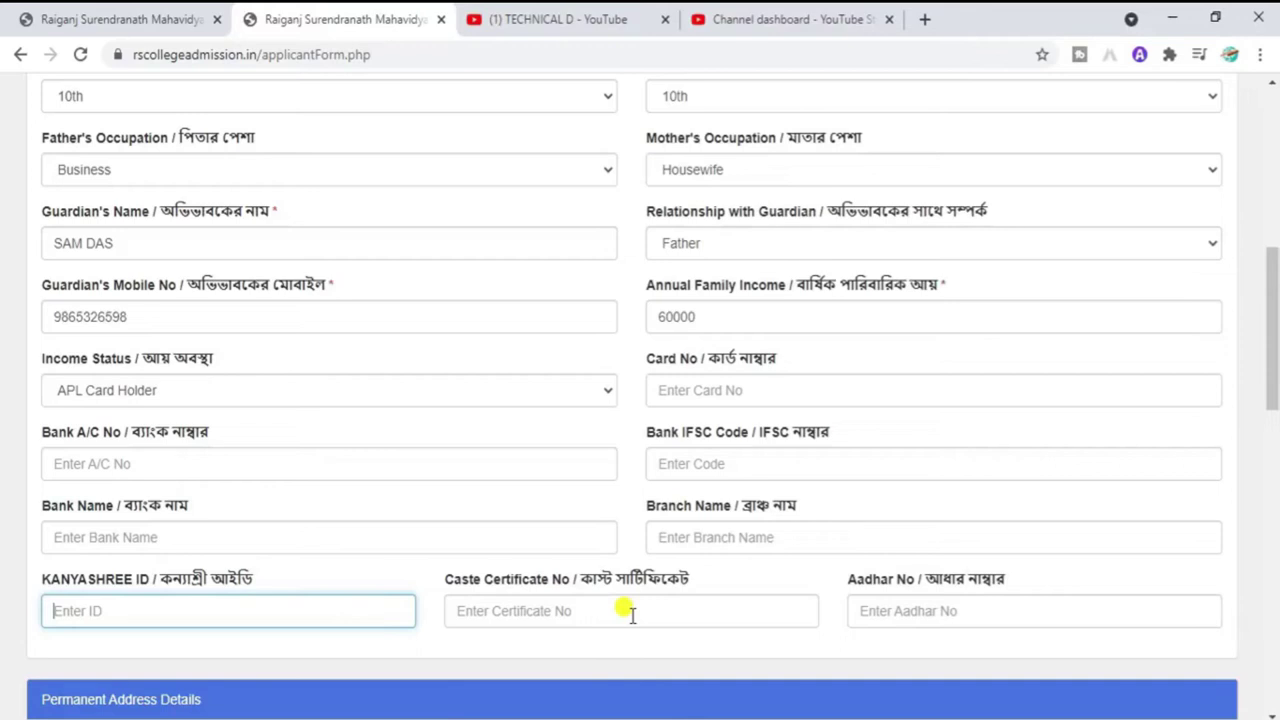
click(631, 613)
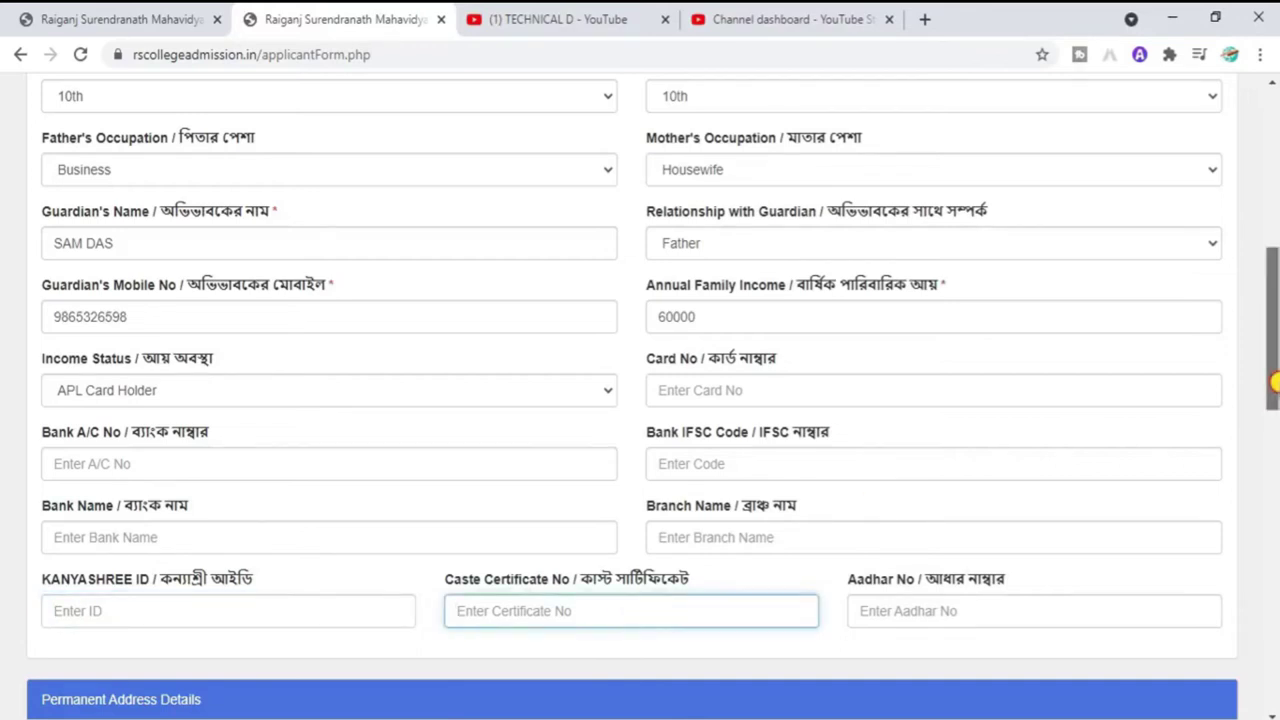
scroll(1272, 330, down, 2)
click(940, 456)
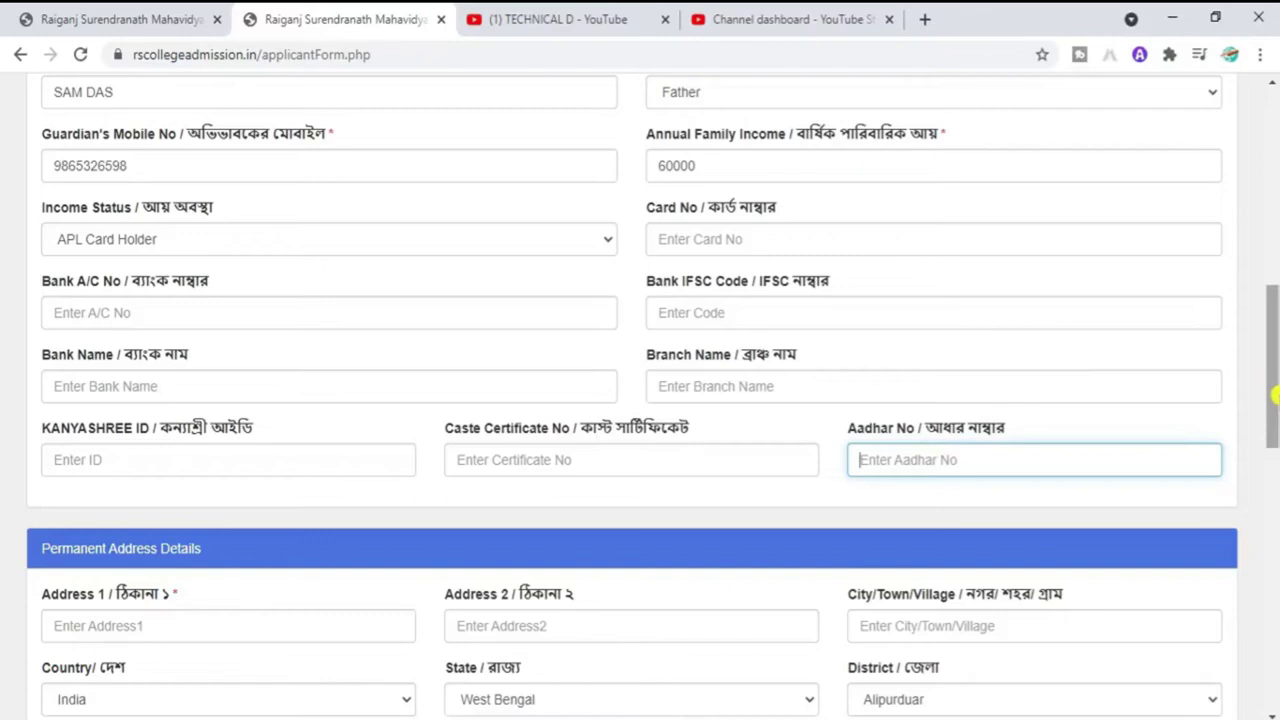
Step: Enter the permanent address line, city, district Uttar Dinajpur, pin code and police station
drag(1273, 396, 1274, 388)
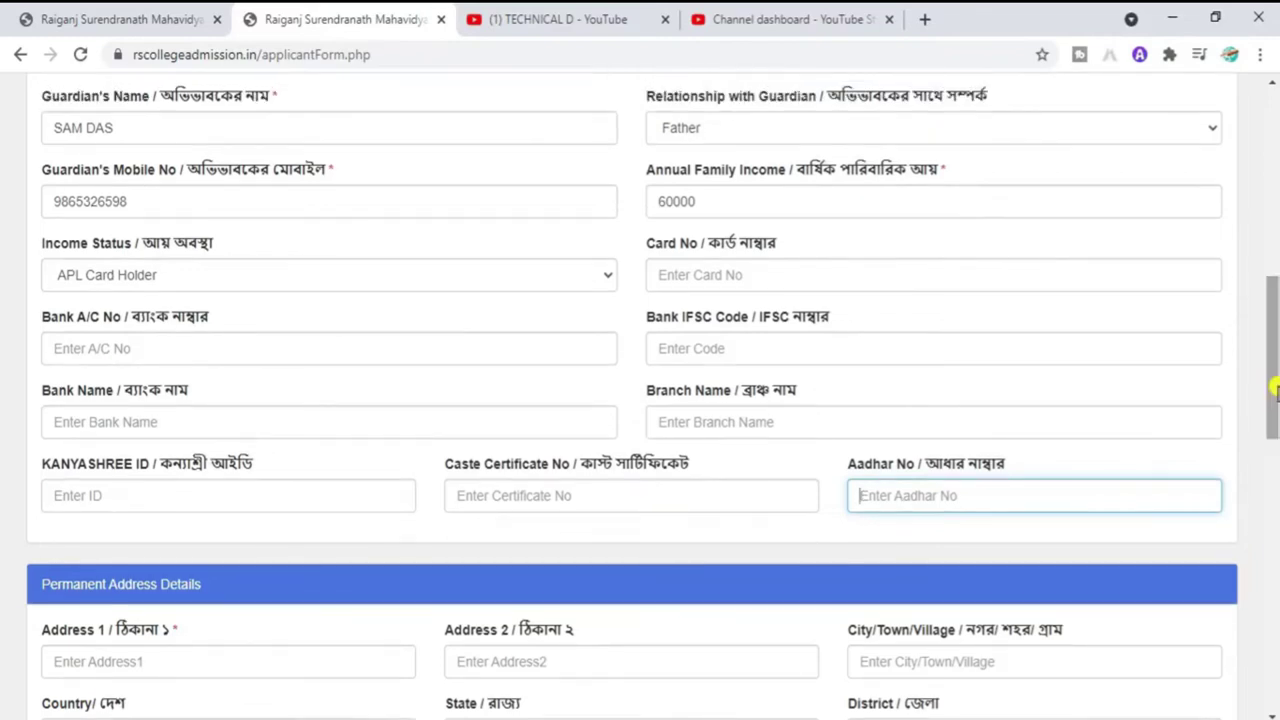
drag(1276, 390, 1276, 428)
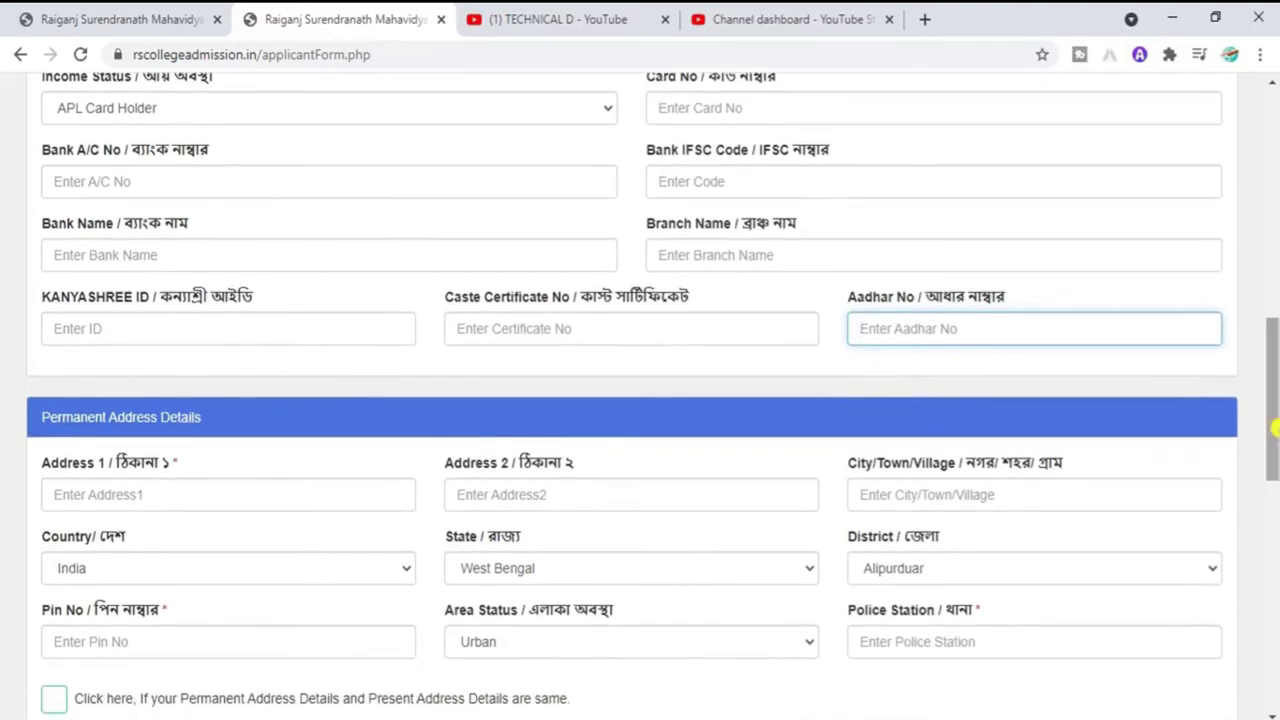
click(313, 488)
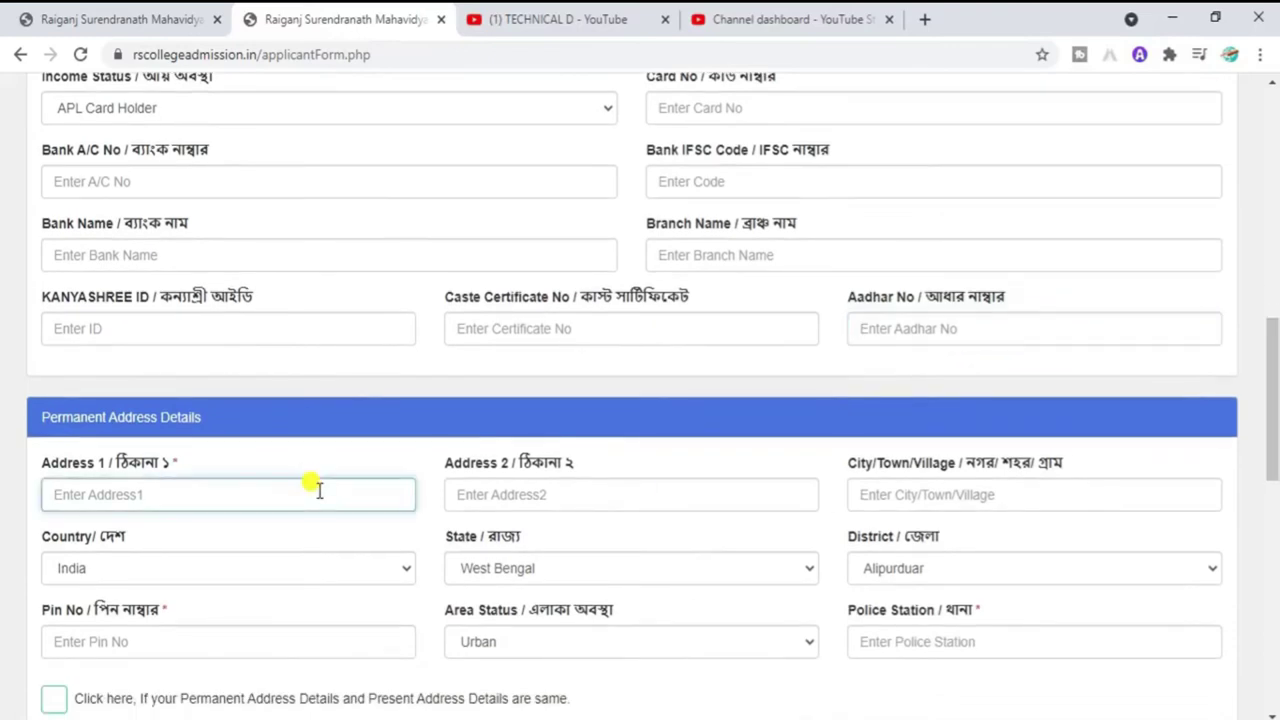
key(BackSpace)
key(BackSpace)
key(BackSpace)
key(Tab)
key(Tab)
key(Tab)
key(Tab)
key(Tab)
key(Tab)
key(Tab)
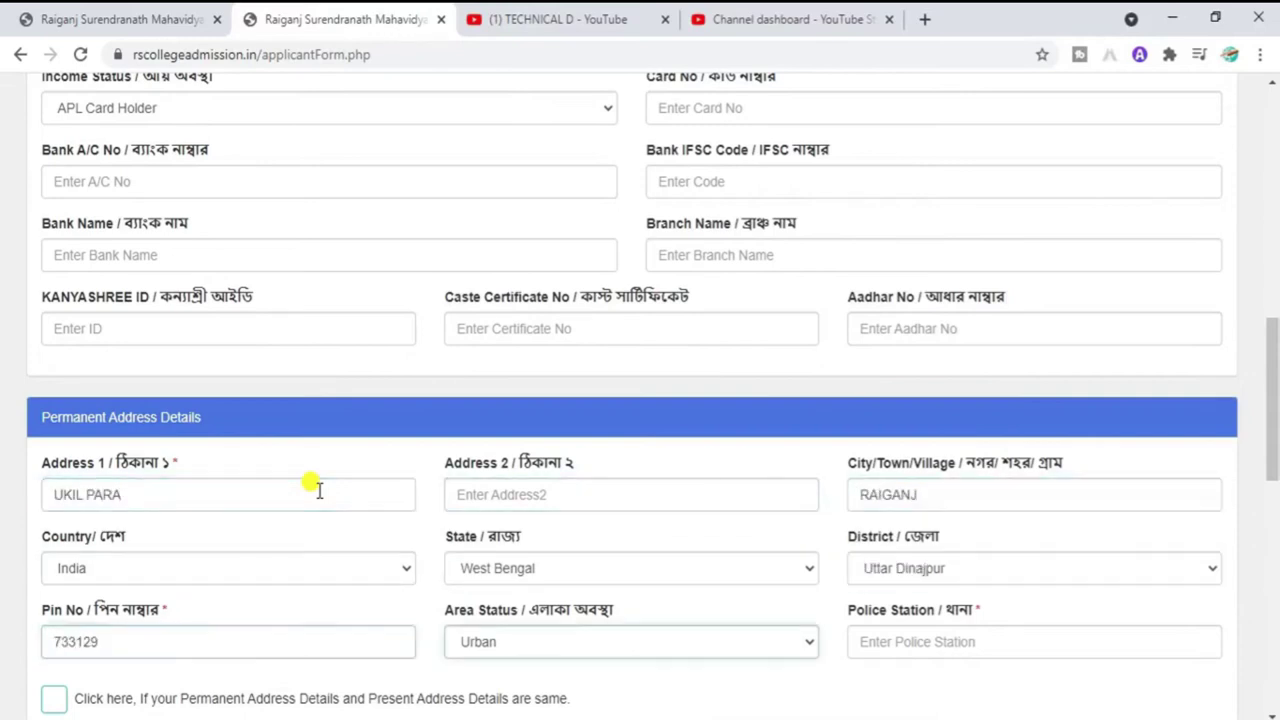
click(920, 641)
text(RAIGANJ)
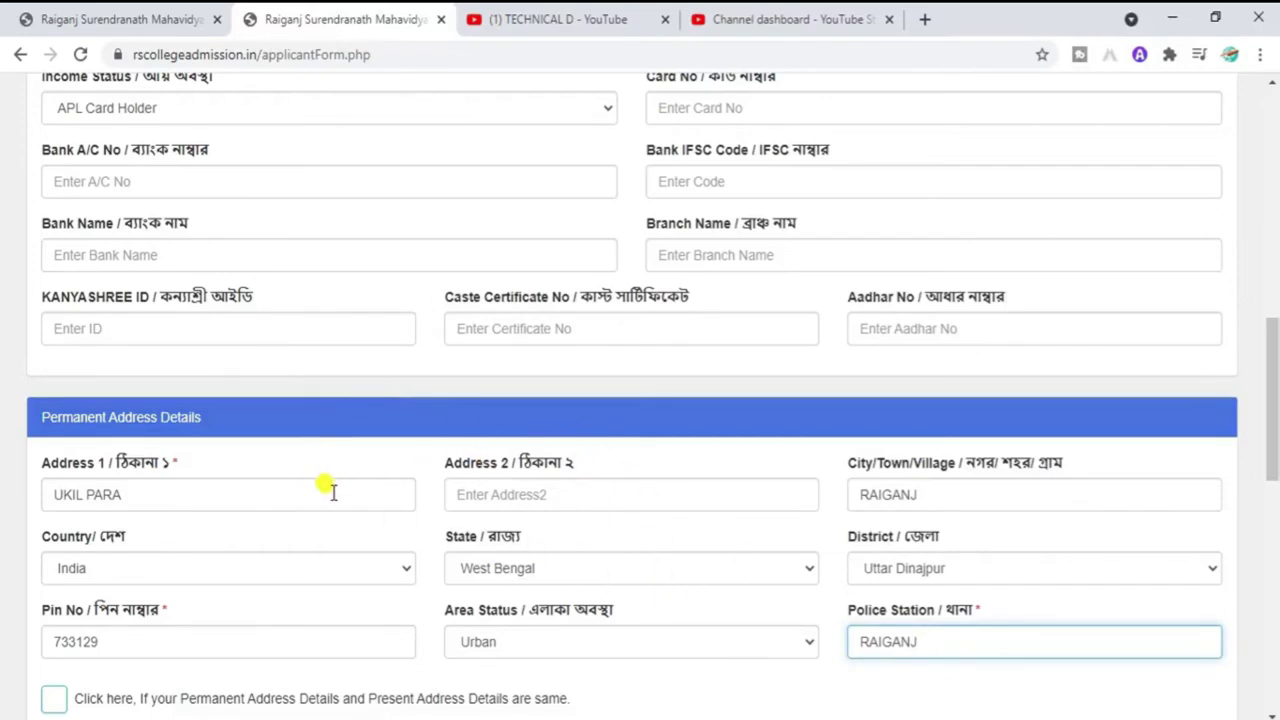
Step: Confirm district Uttar Dinajpur and keep Area Status as Urban
click(466, 497)
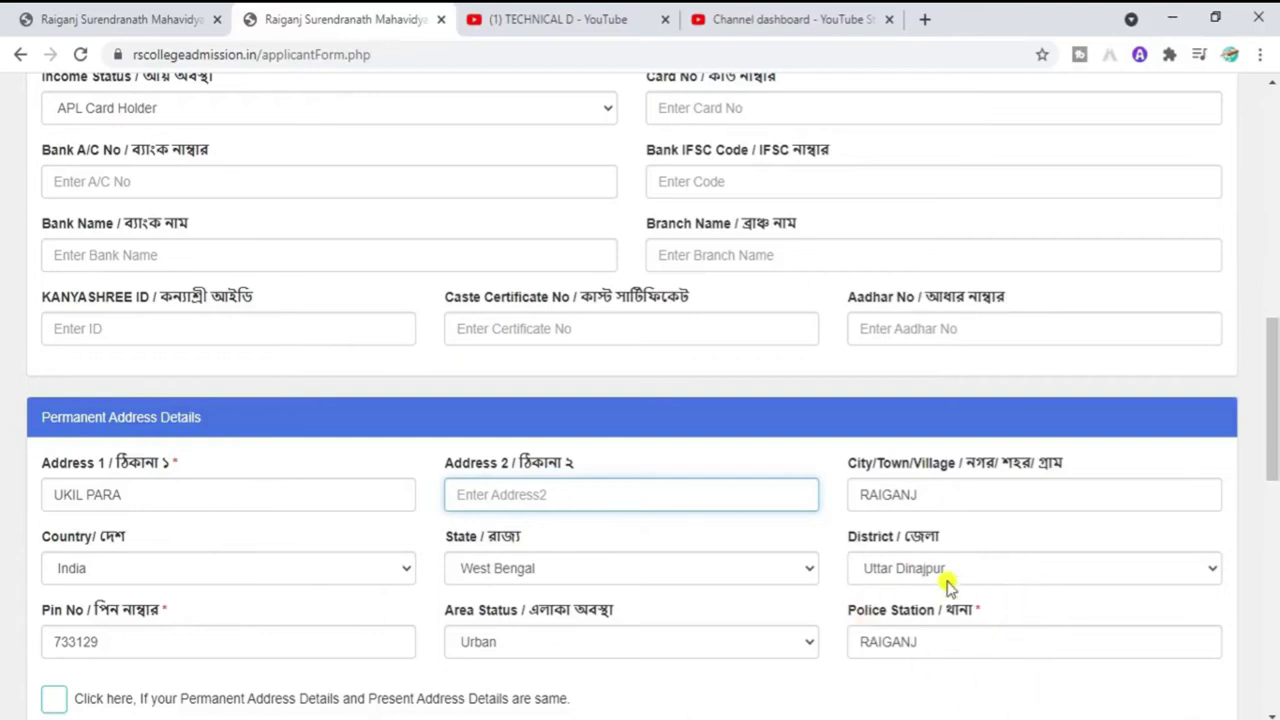
click(1018, 574)
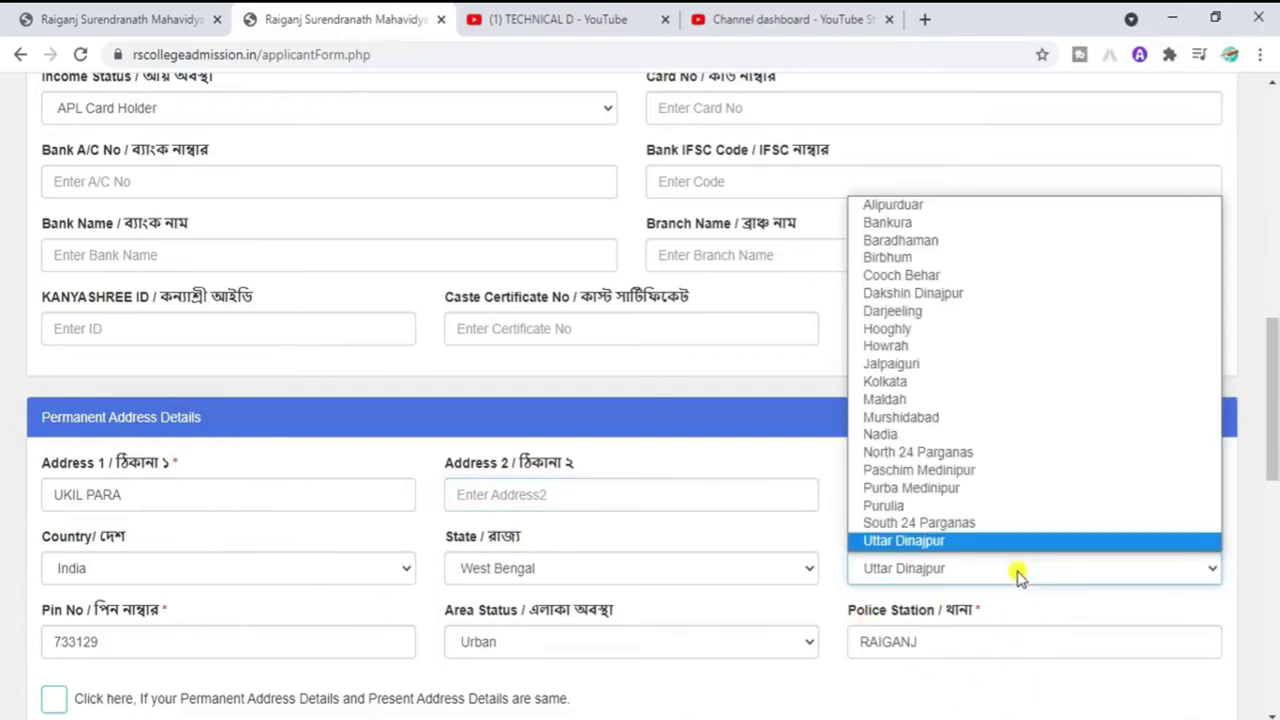
click(1018, 574)
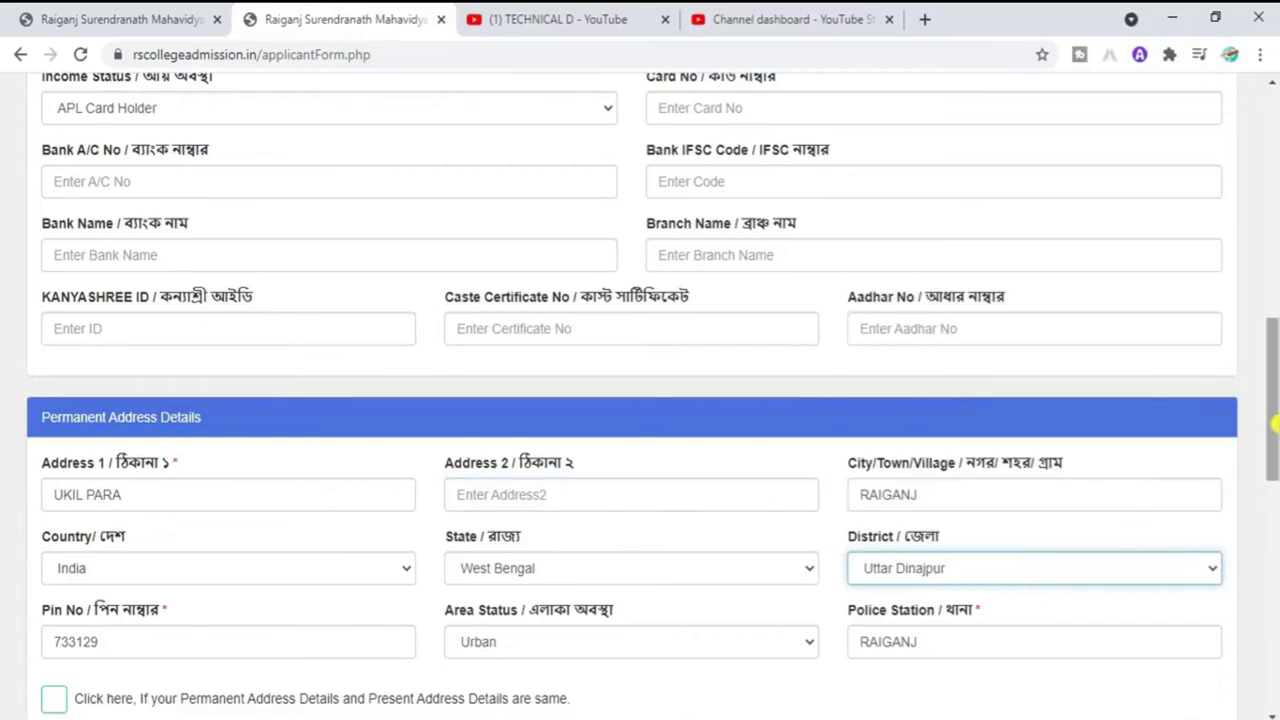
scroll(1270, 460, down, 1)
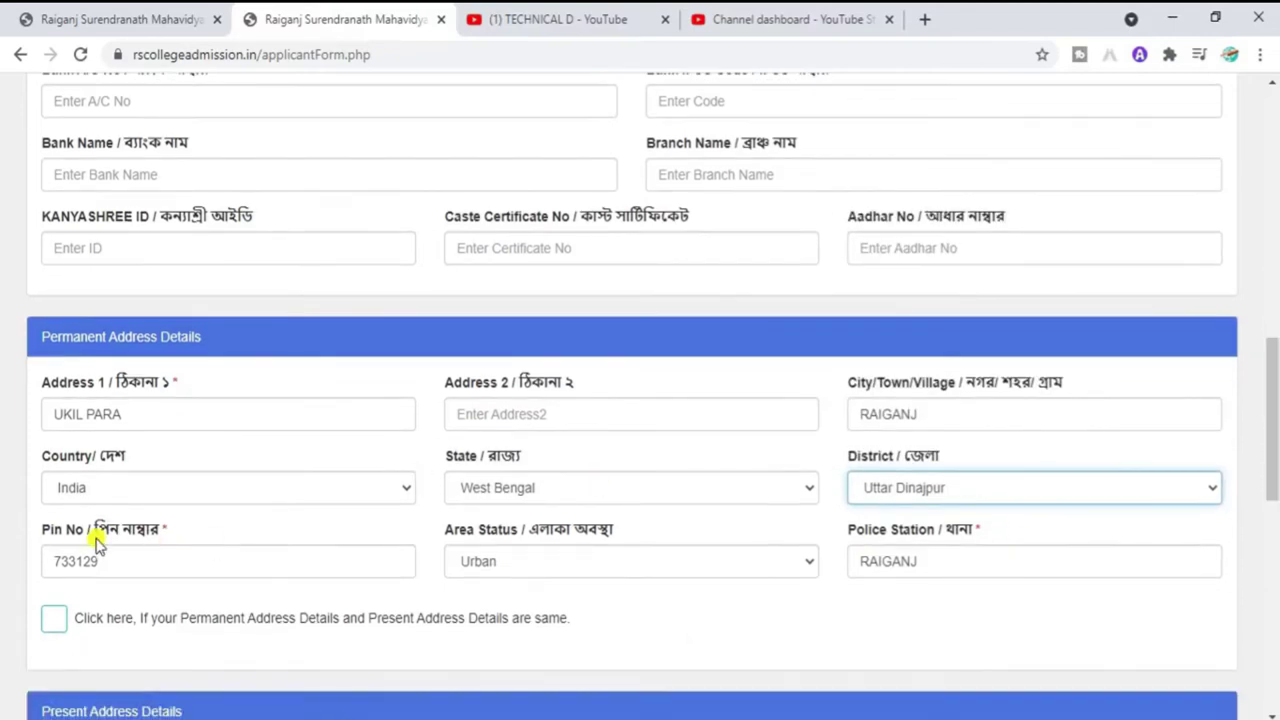
click(143, 560)
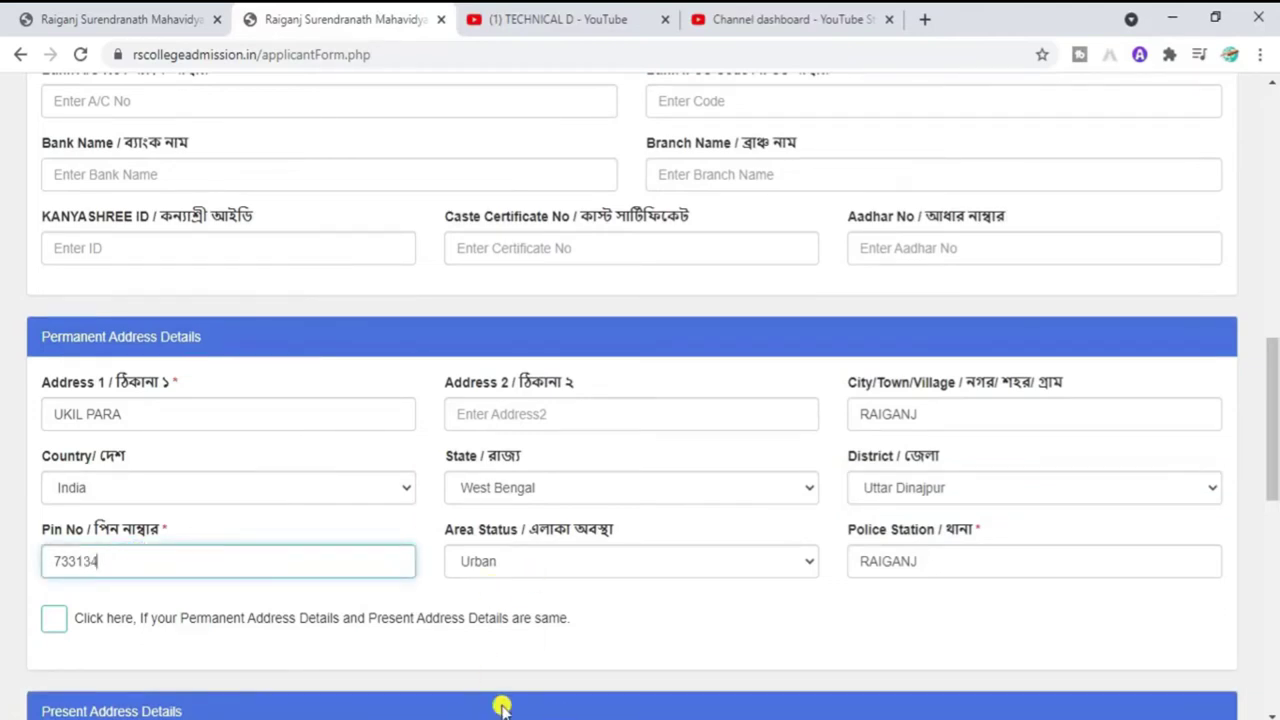
click(638, 566)
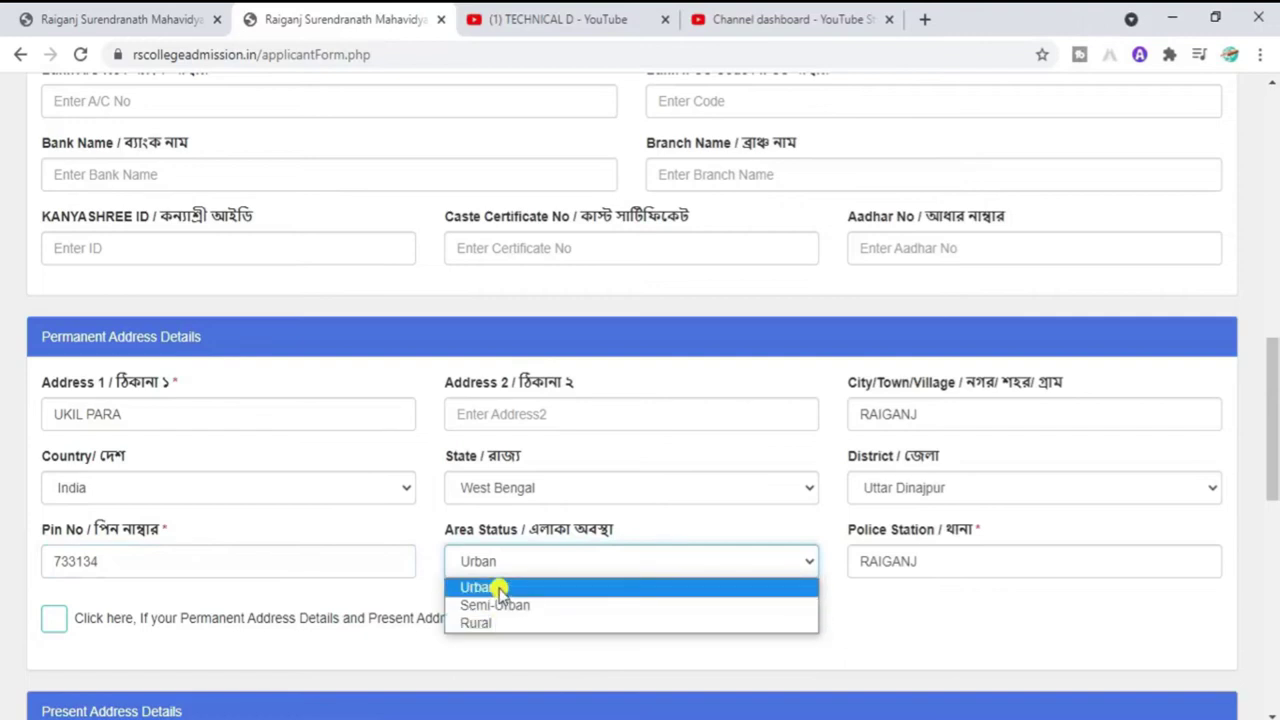
click(500, 589)
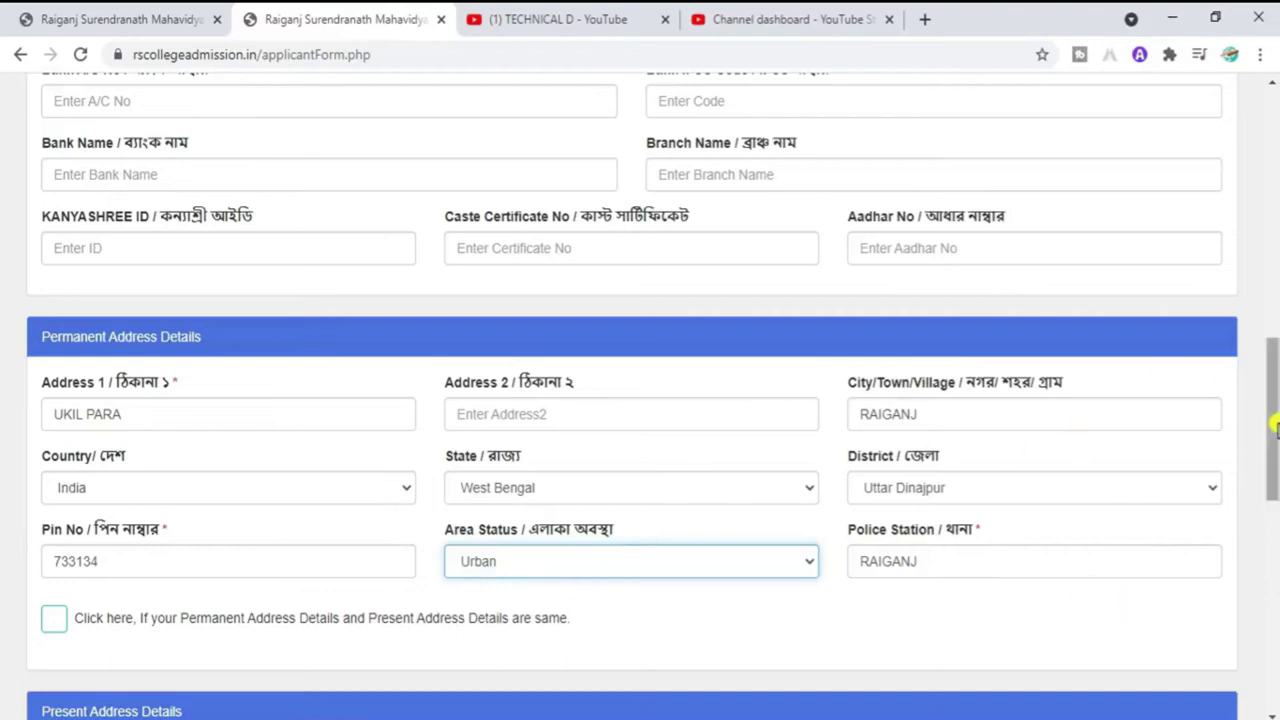
Step: Tick 'Permanent Address and Present Address are same' to copy the address into Present Address
scroll(1273, 365, down, 2)
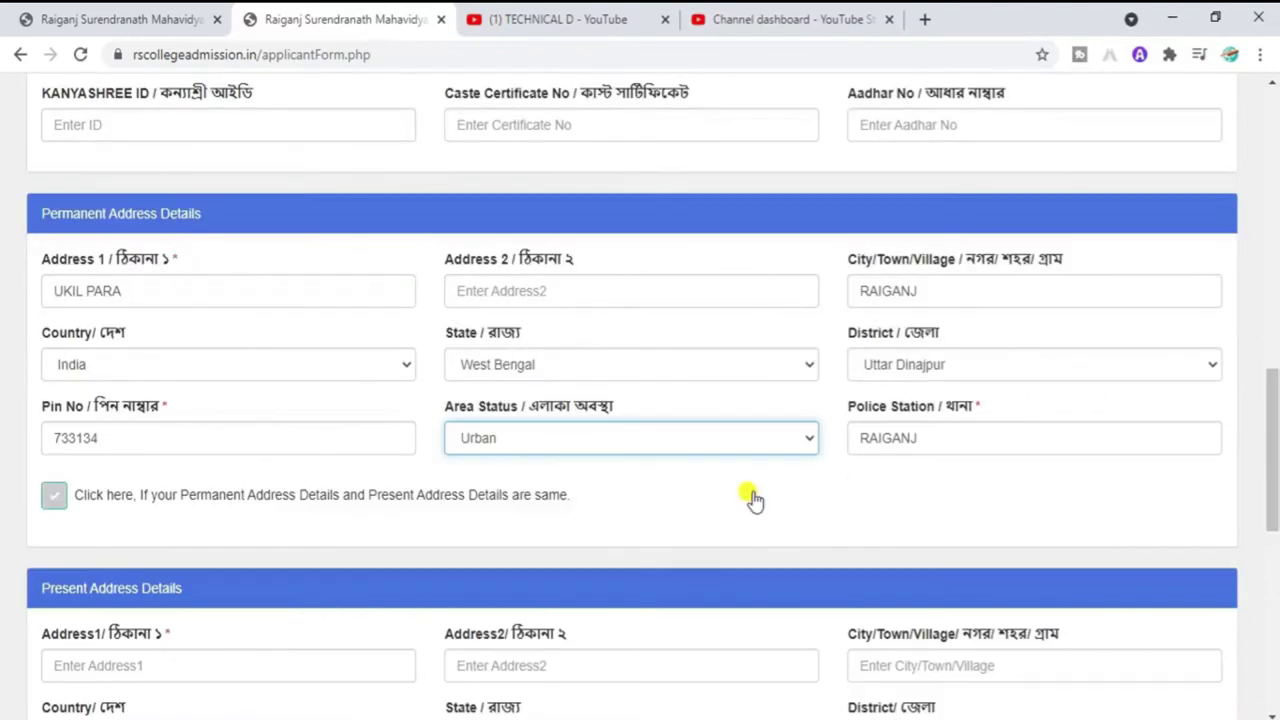
click(54, 500)
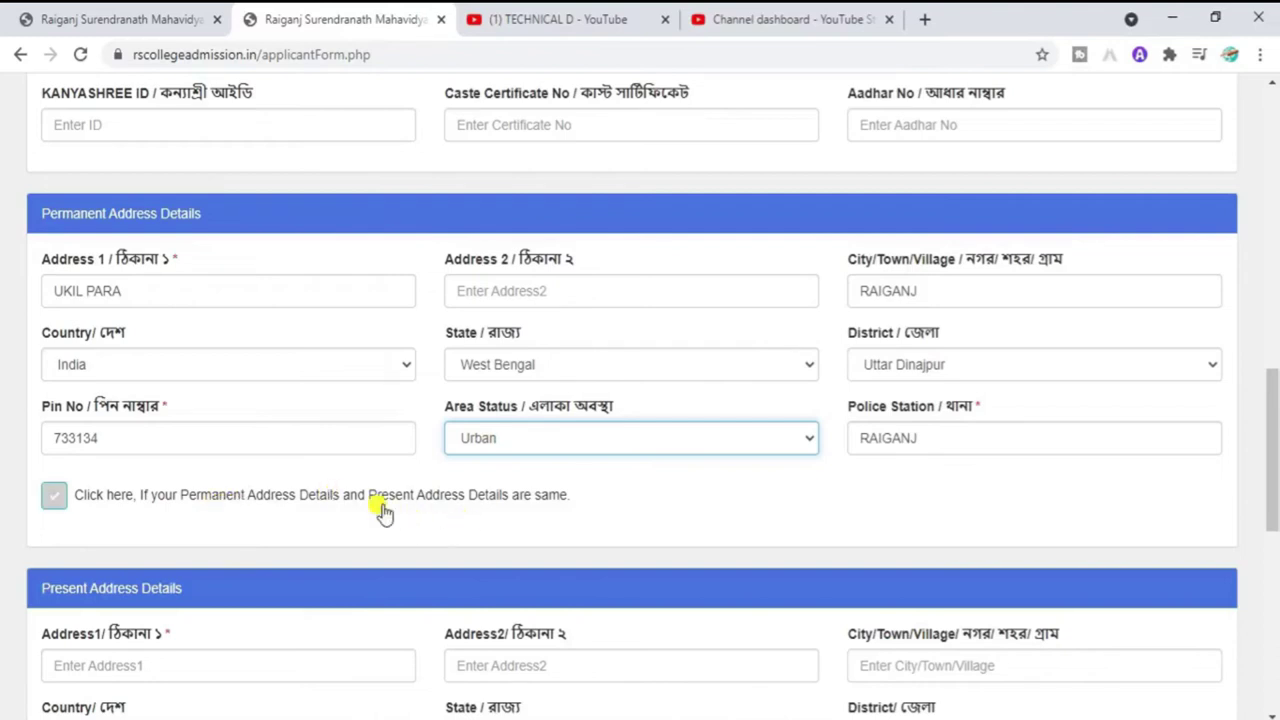
click(522, 500)
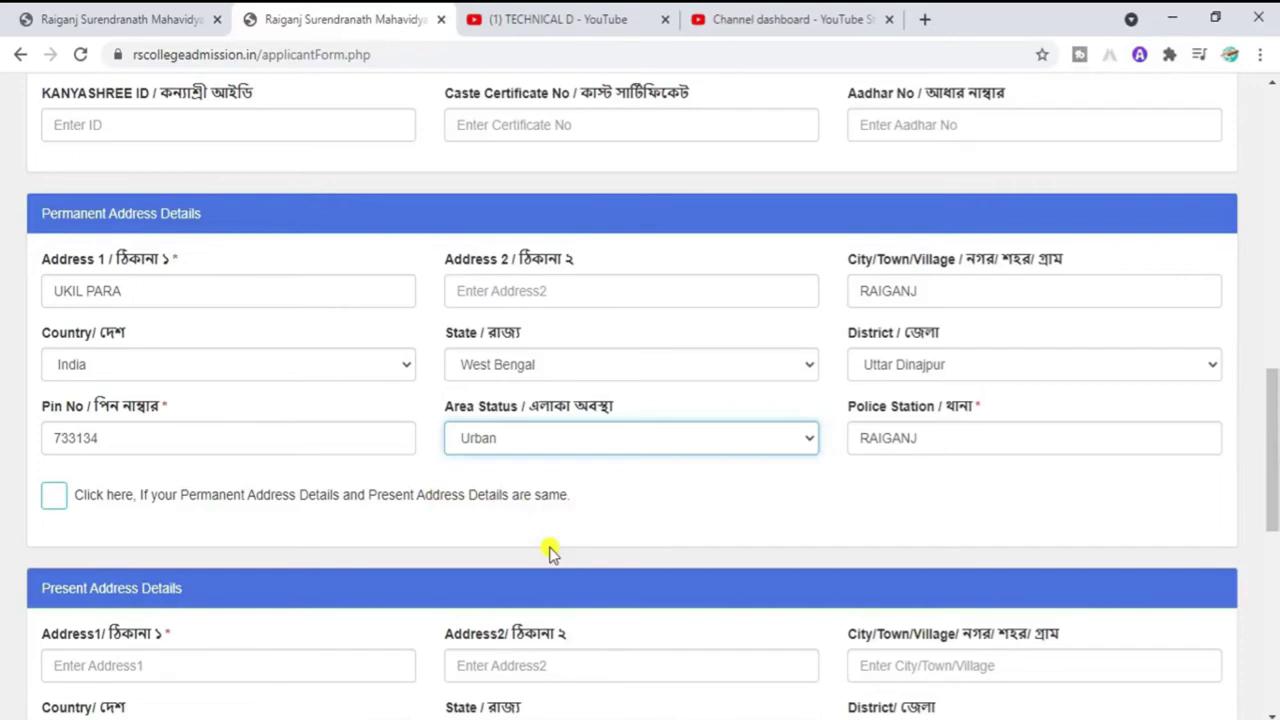
click(54, 502)
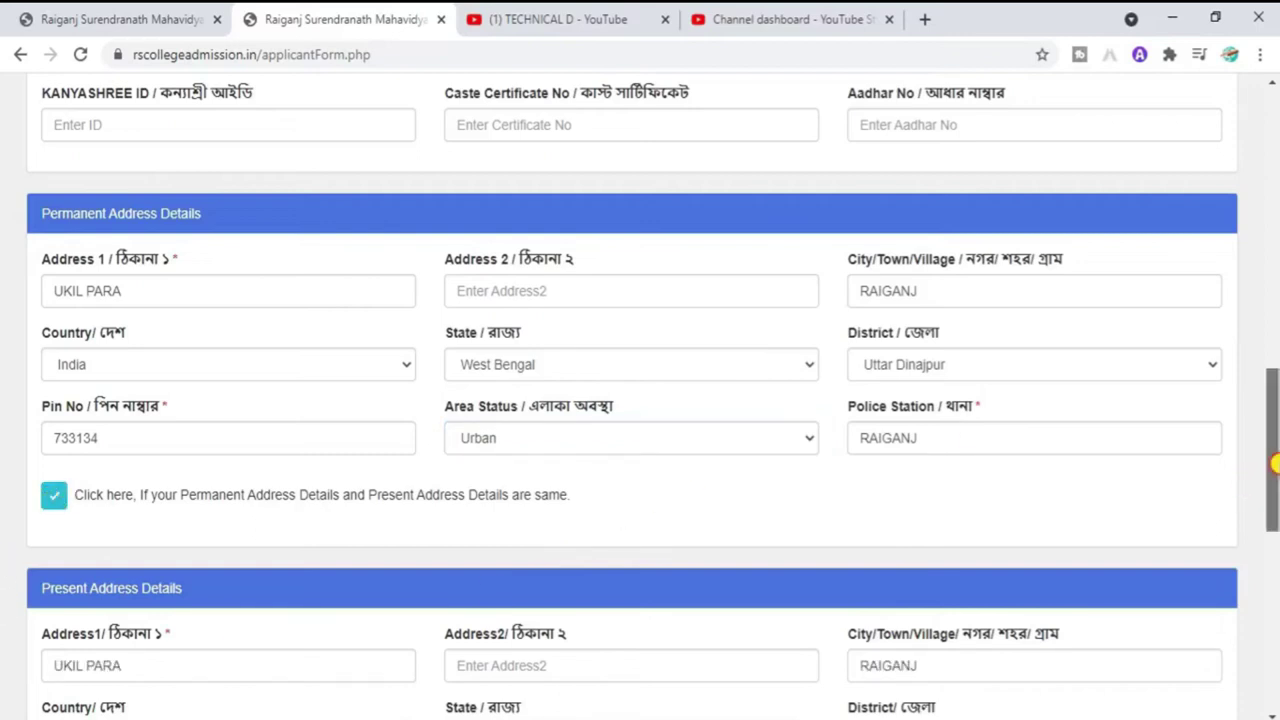
drag(1273, 465, 1275, 535)
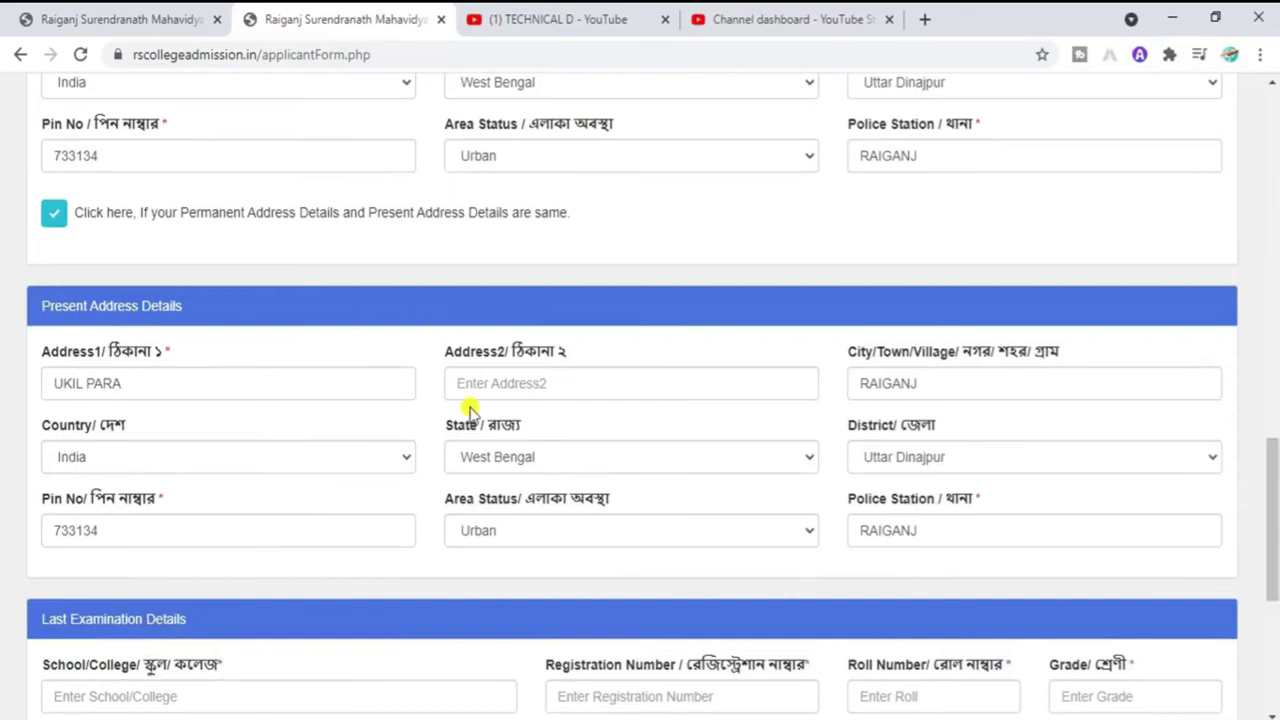
drag(1274, 474, 1275, 535)
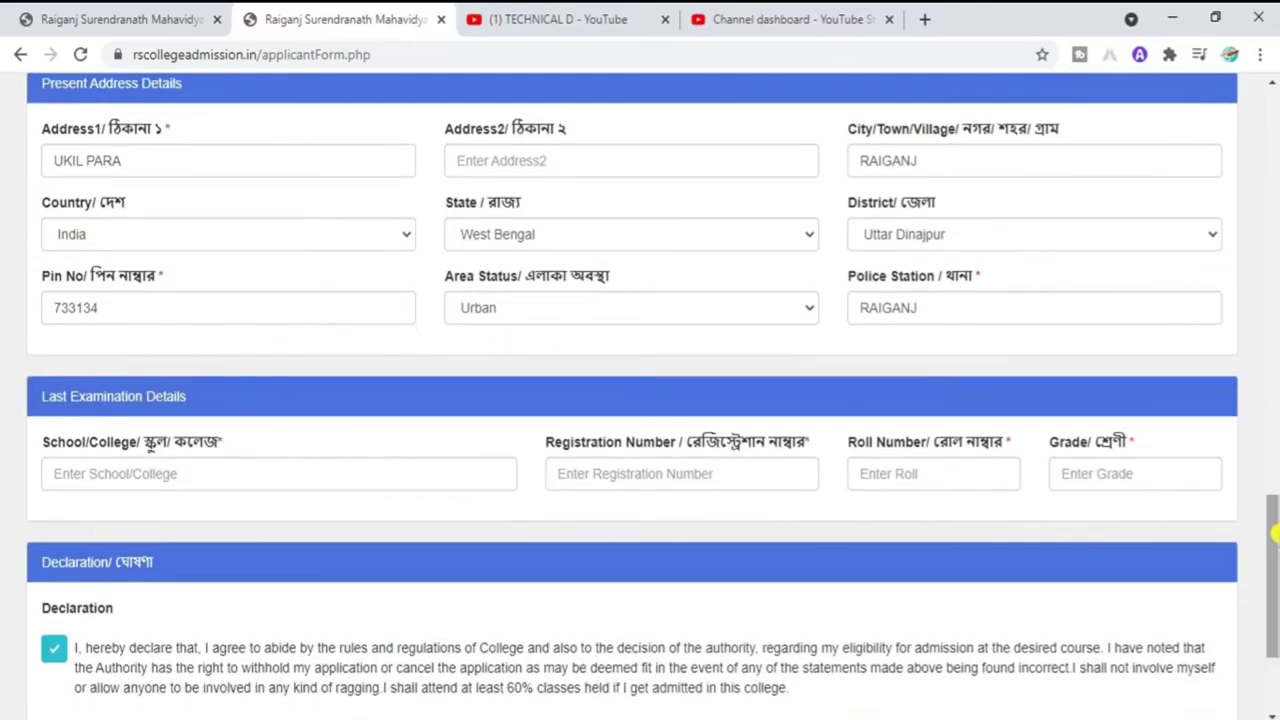
Step: Enter RAIGANJ as the school/college name in Last Examination Details
click(198, 474)
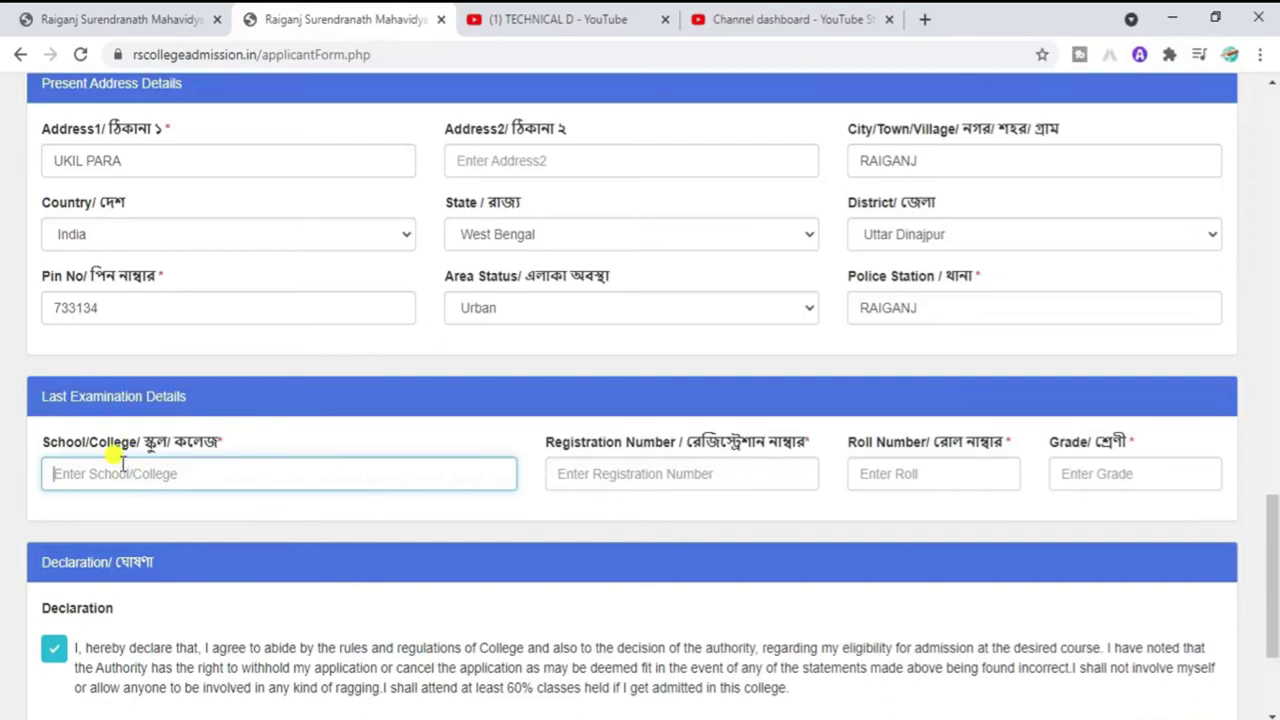
click(636, 478)
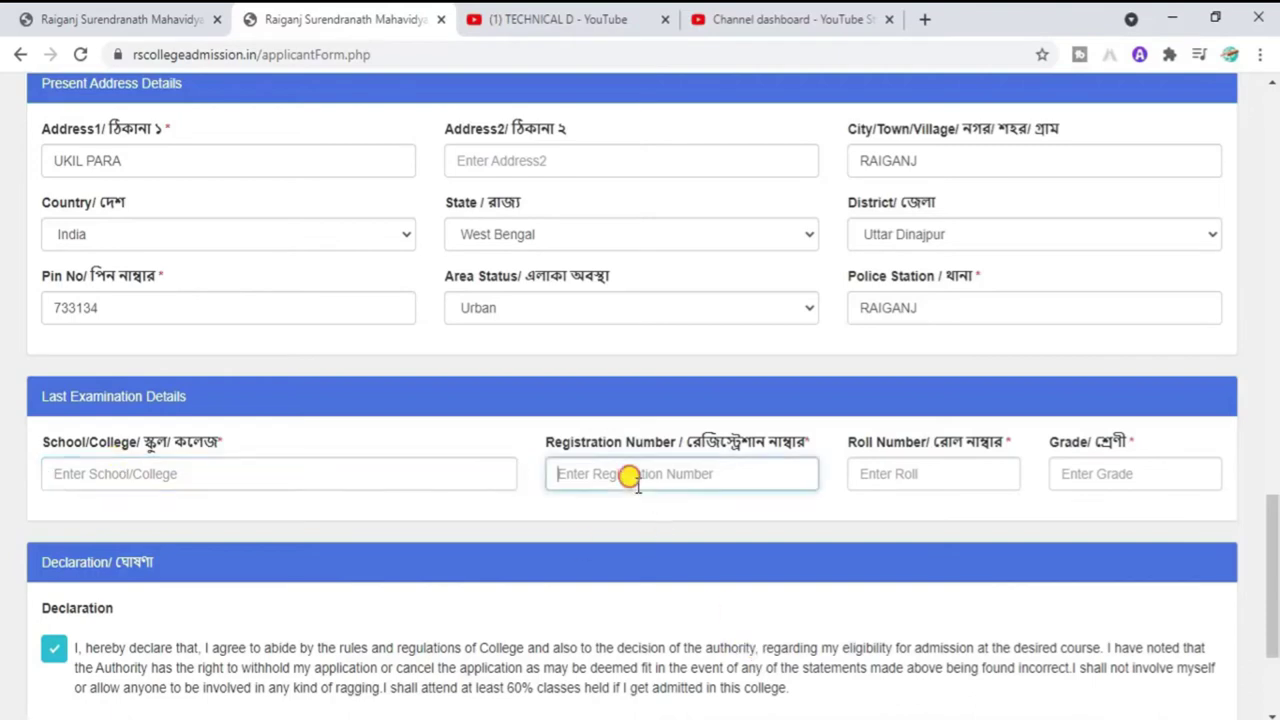
click(906, 480)
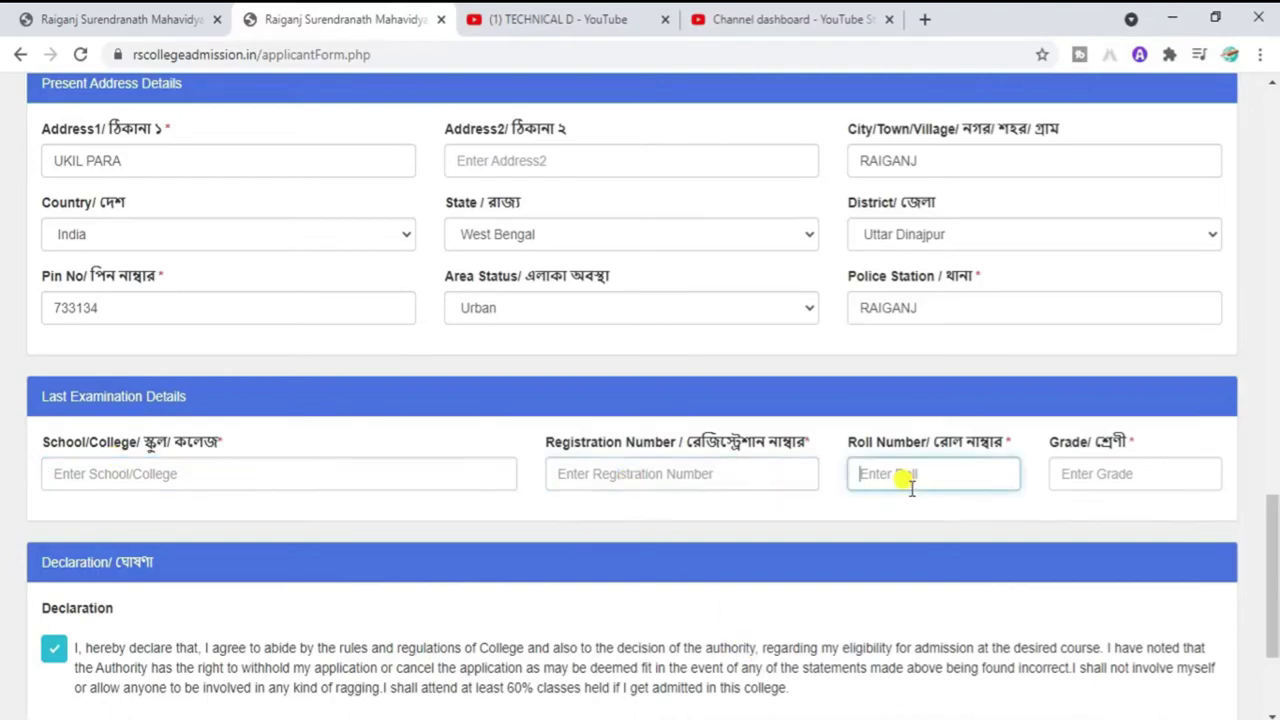
click(1085, 480)
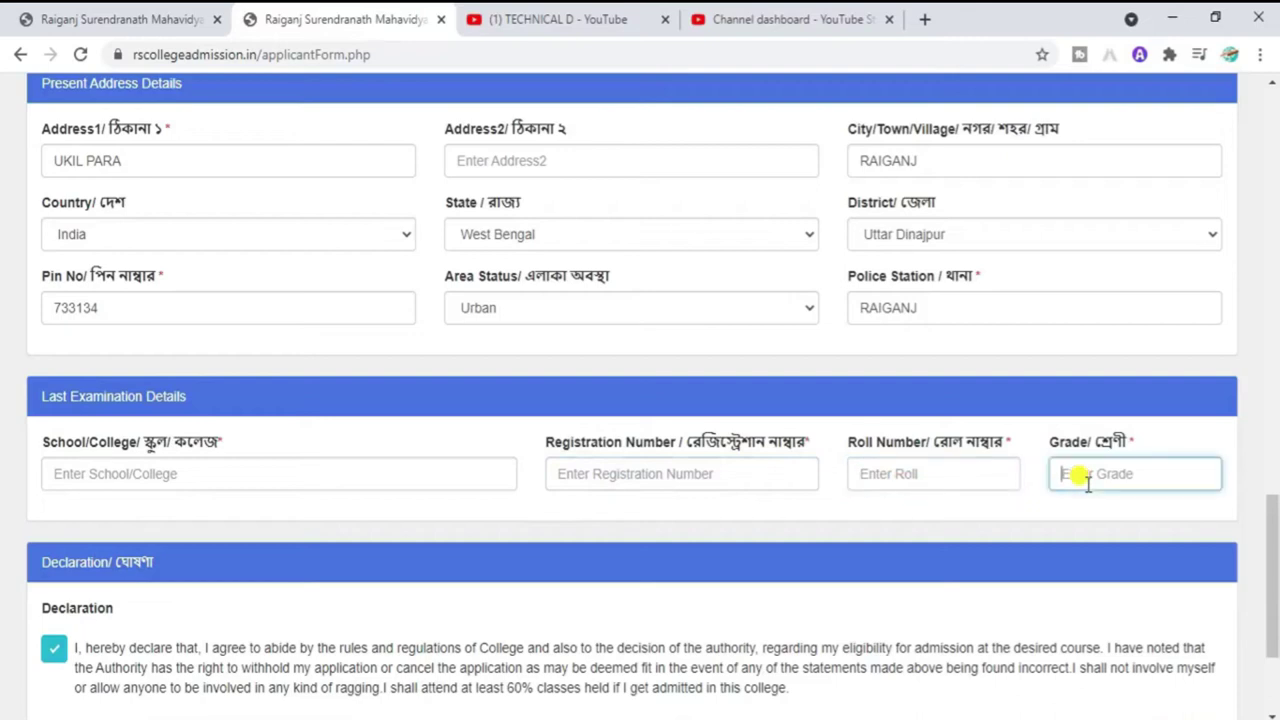
click(400, 475)
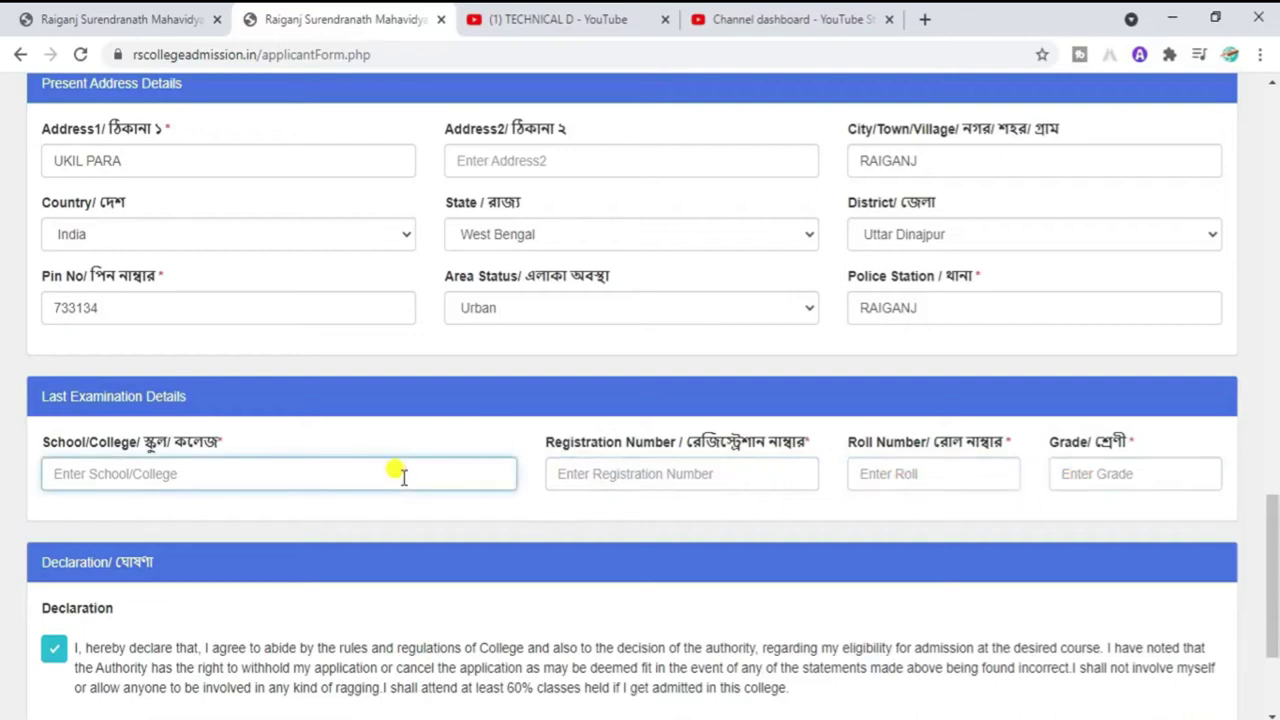
text(RAIGANJ CORNESHION)
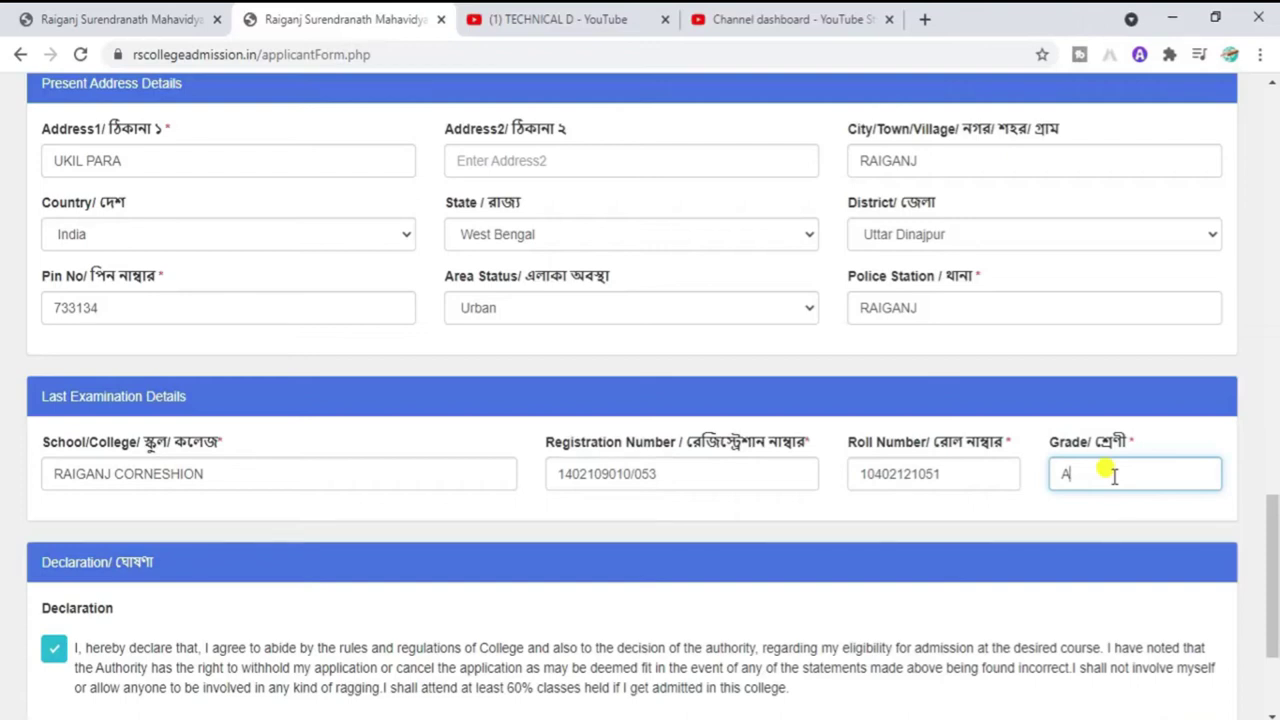
drag(1274, 523, 1274, 554)
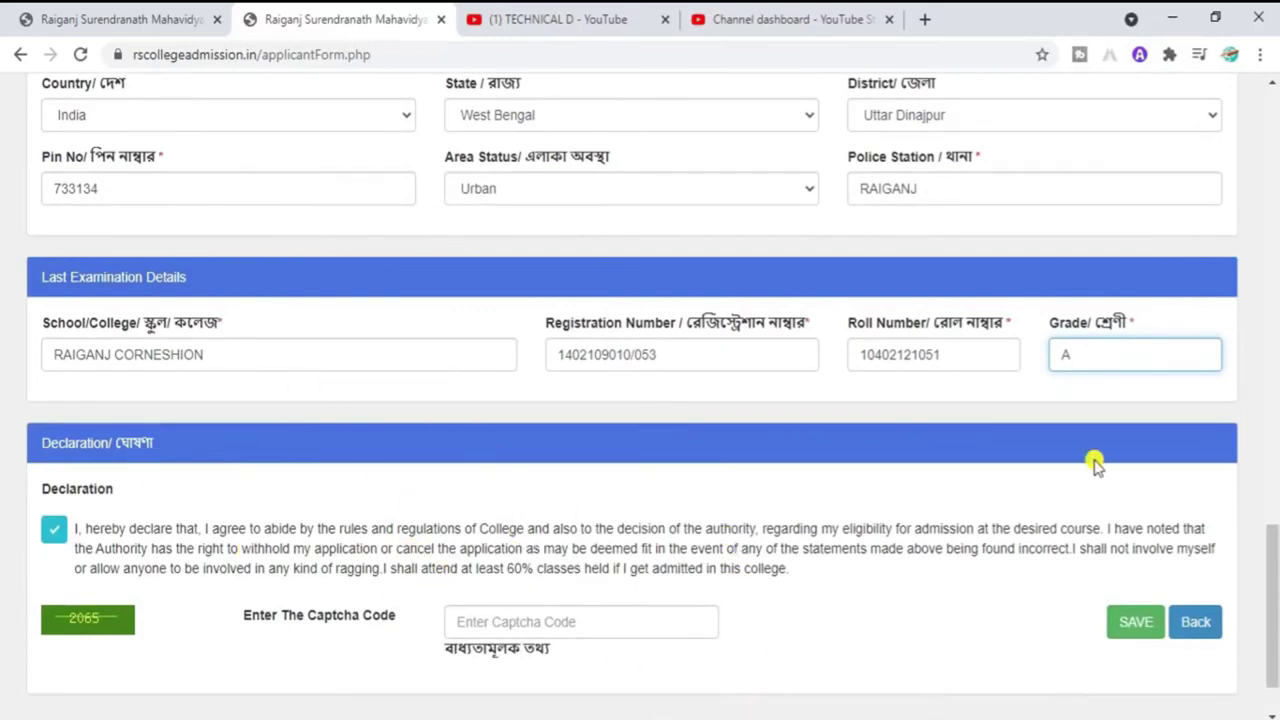
Step: Enter the displayed captcha code and save the application
scroll(1274, 568, down, 1)
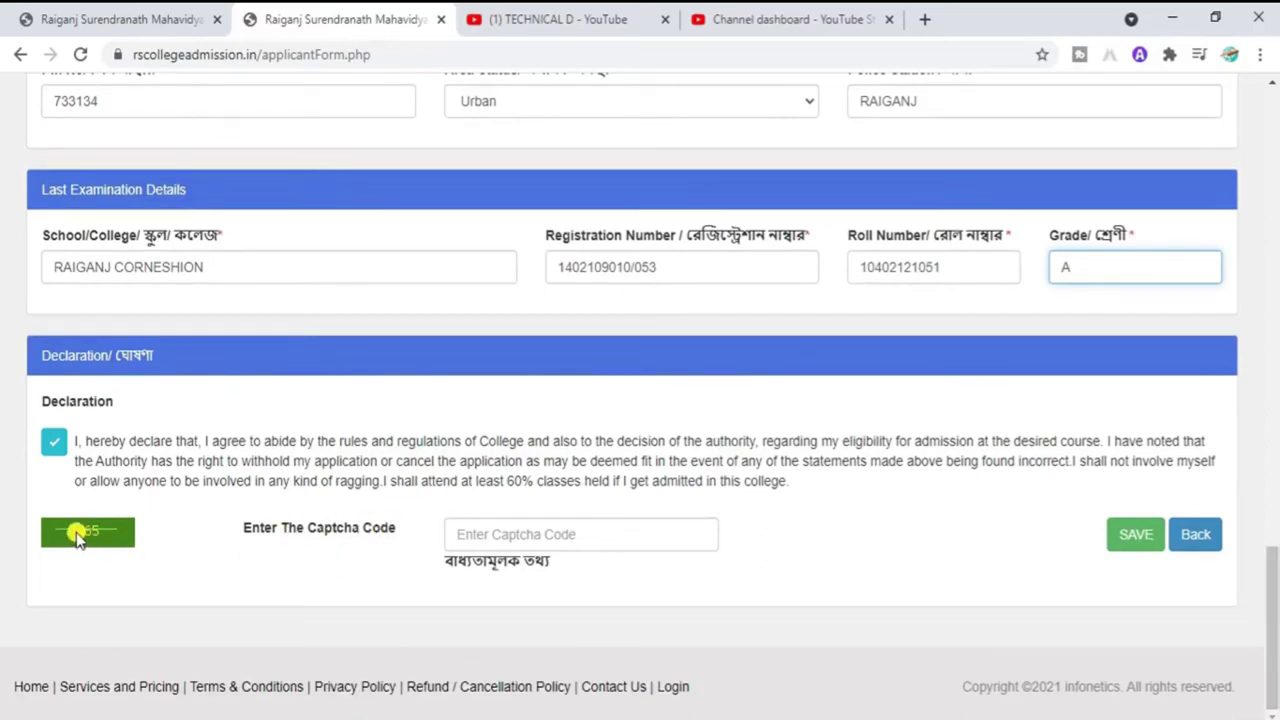
click(494, 530)
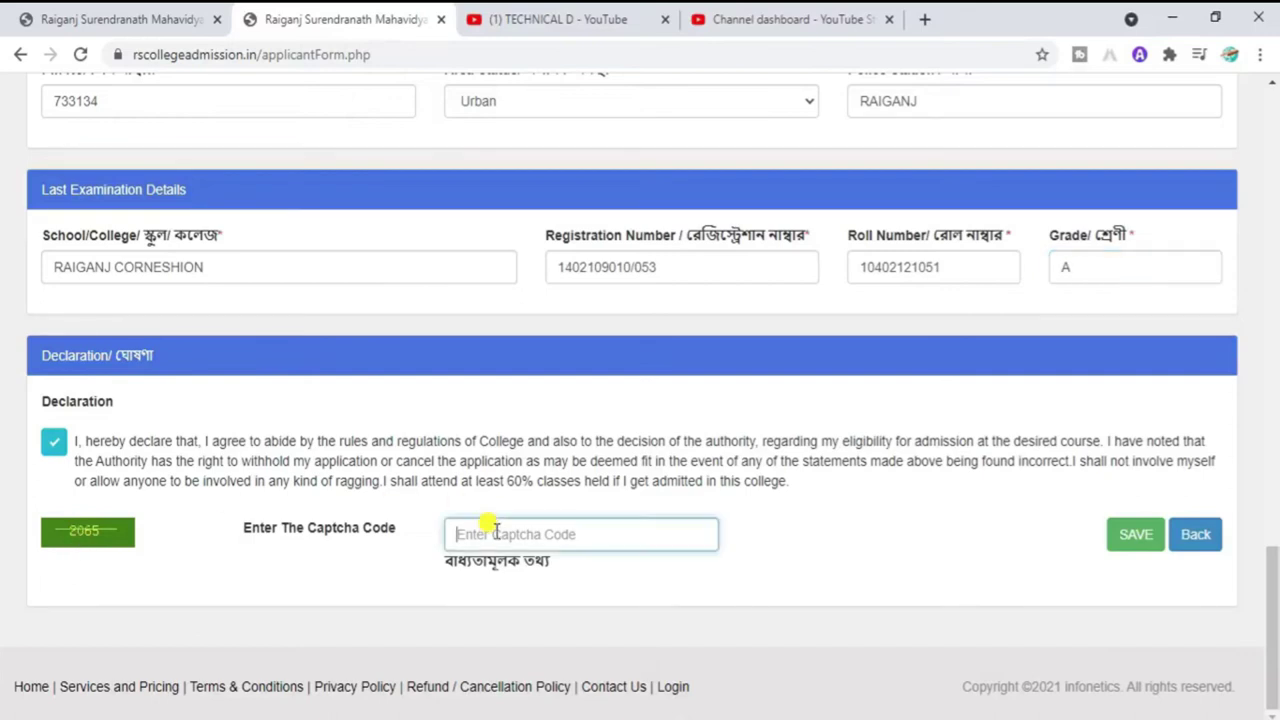
text(2065)
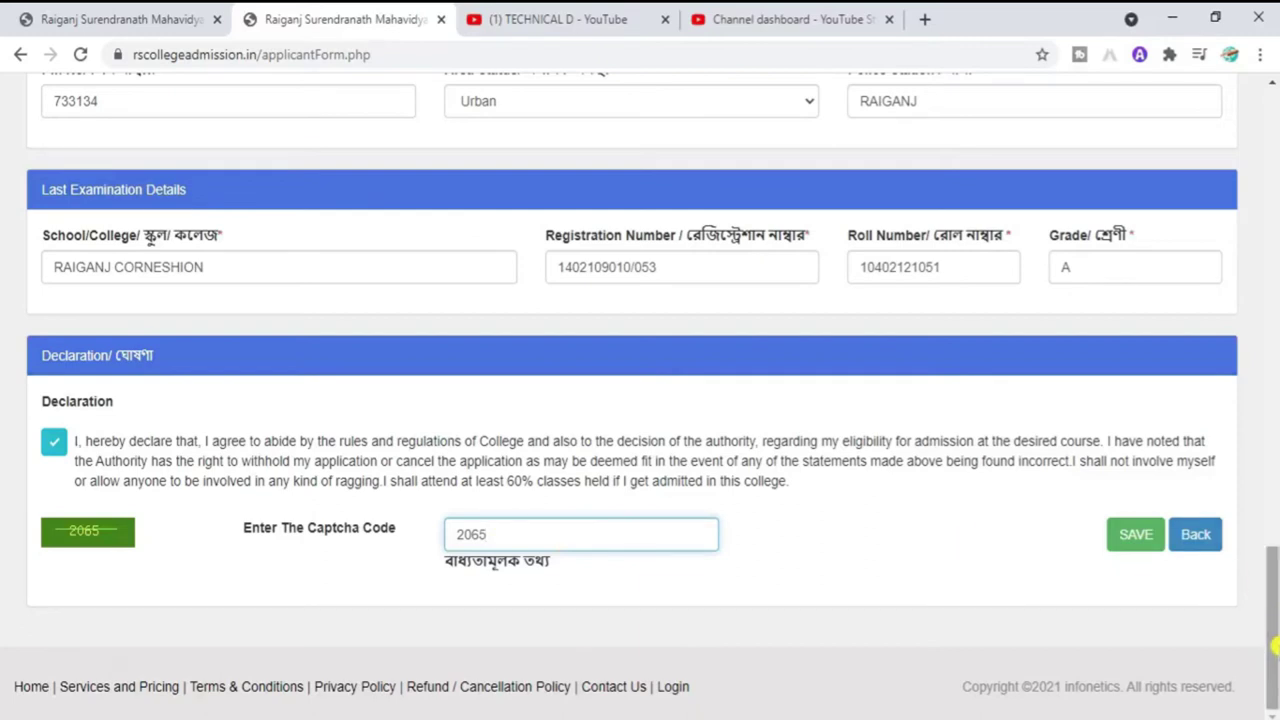
click(1133, 546)
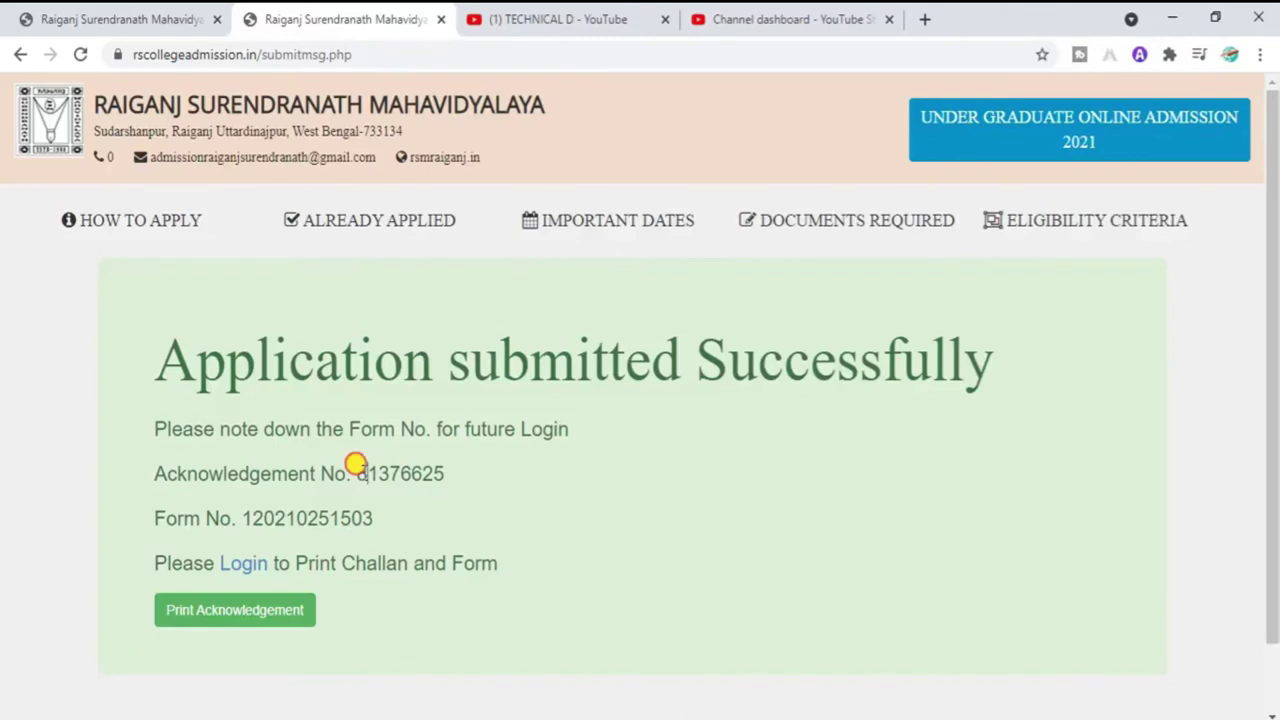
Step: Note the acknowledgement and form numbers, then open Print Acknowledgement (ackprint.php) in a new tab
drag(364, 472, 452, 436)
drag(262, 518, 351, 518)
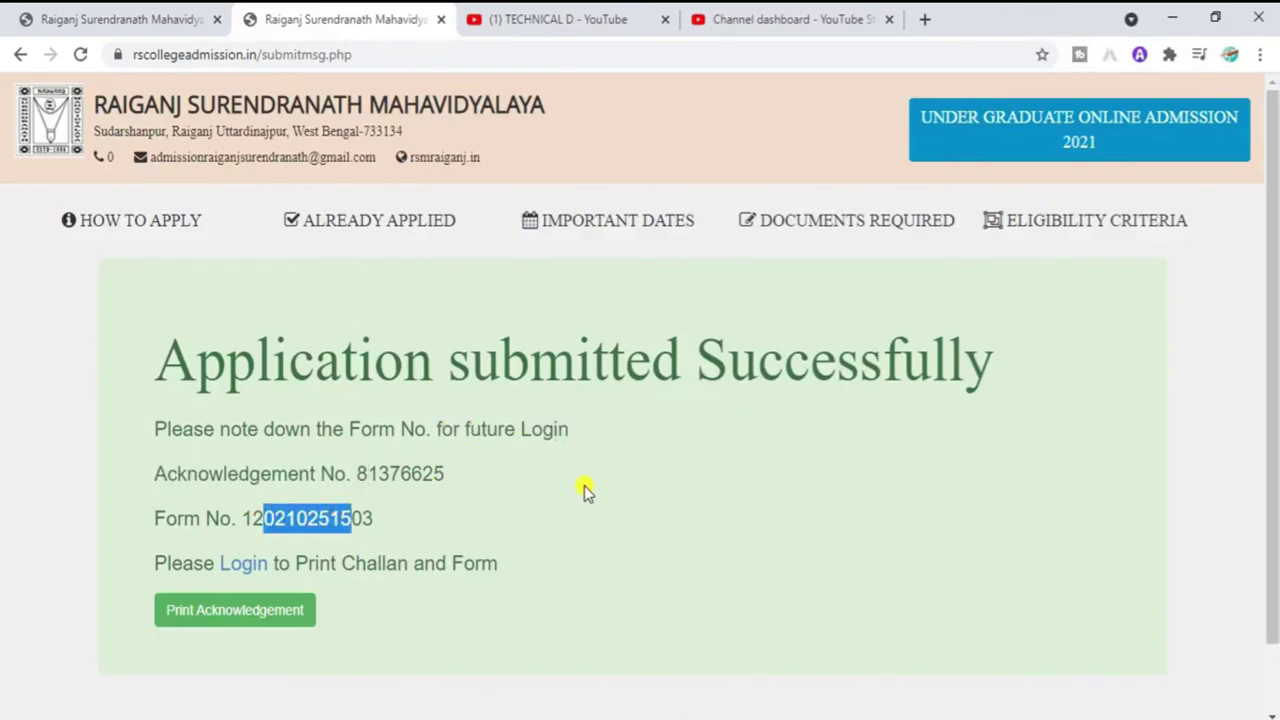
click(414, 456)
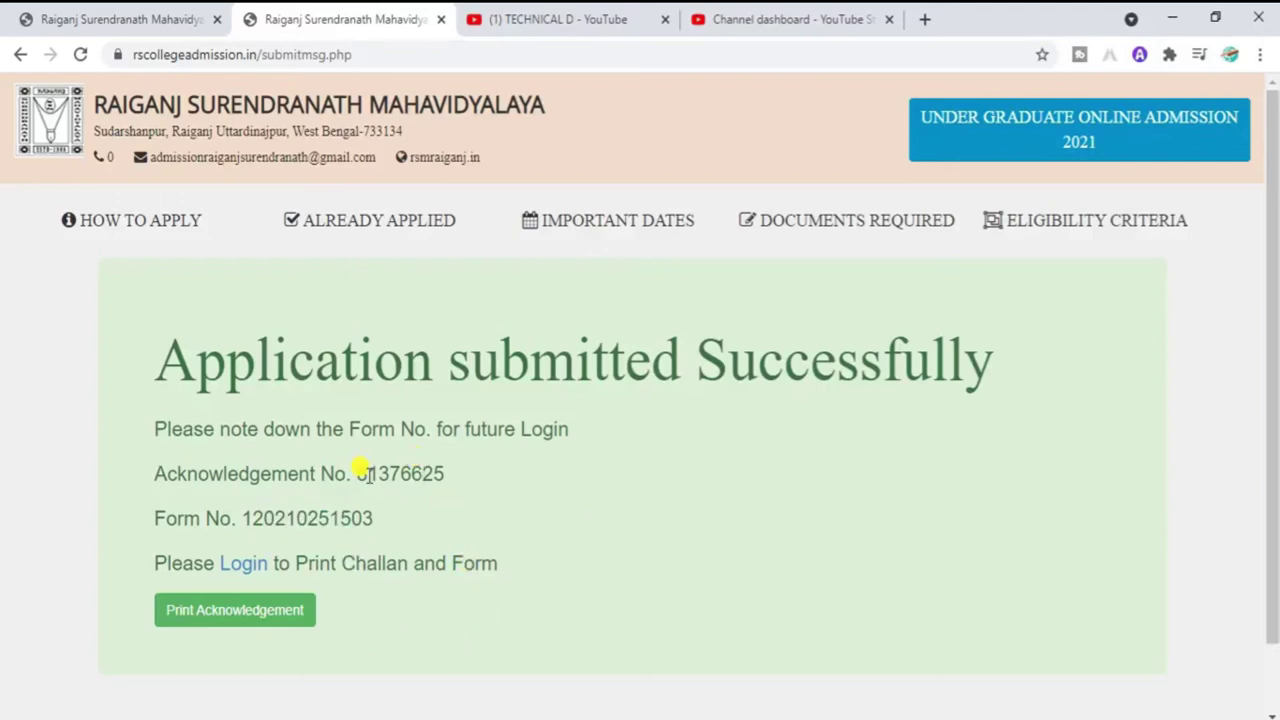
click(238, 612)
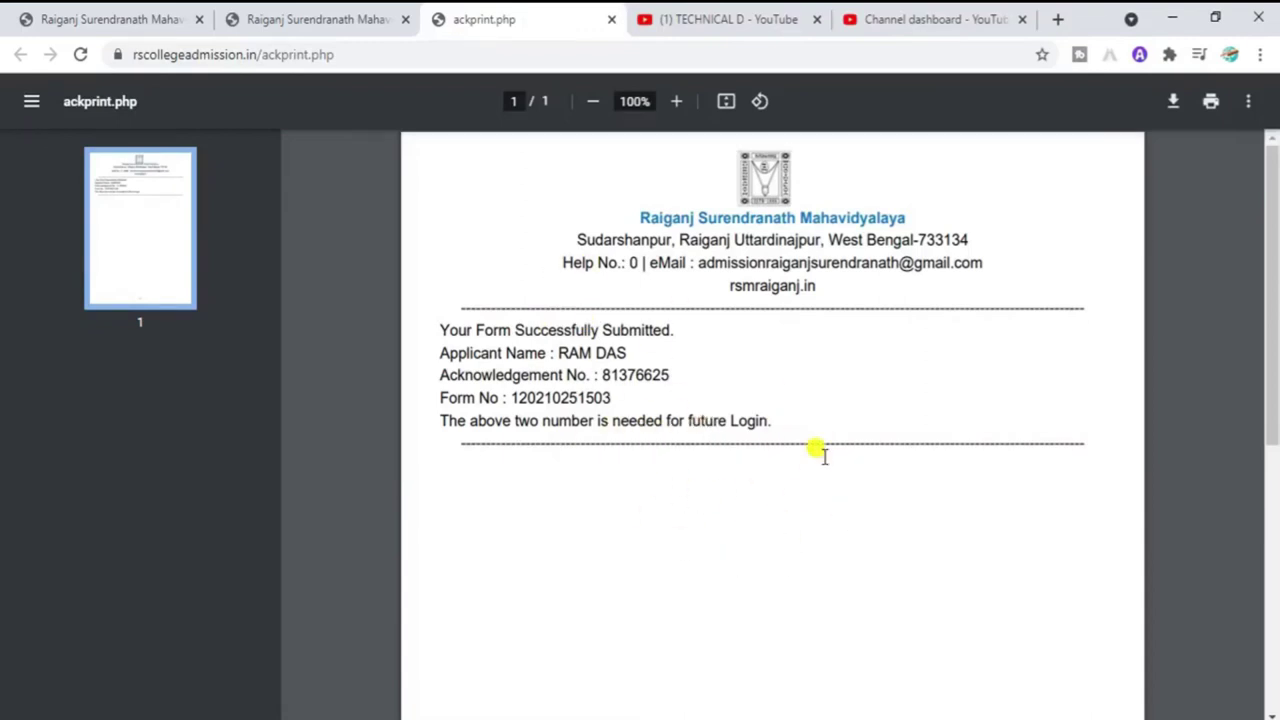
Step: Go from the submission success page to the applicant sign-in form
click(368, 33)
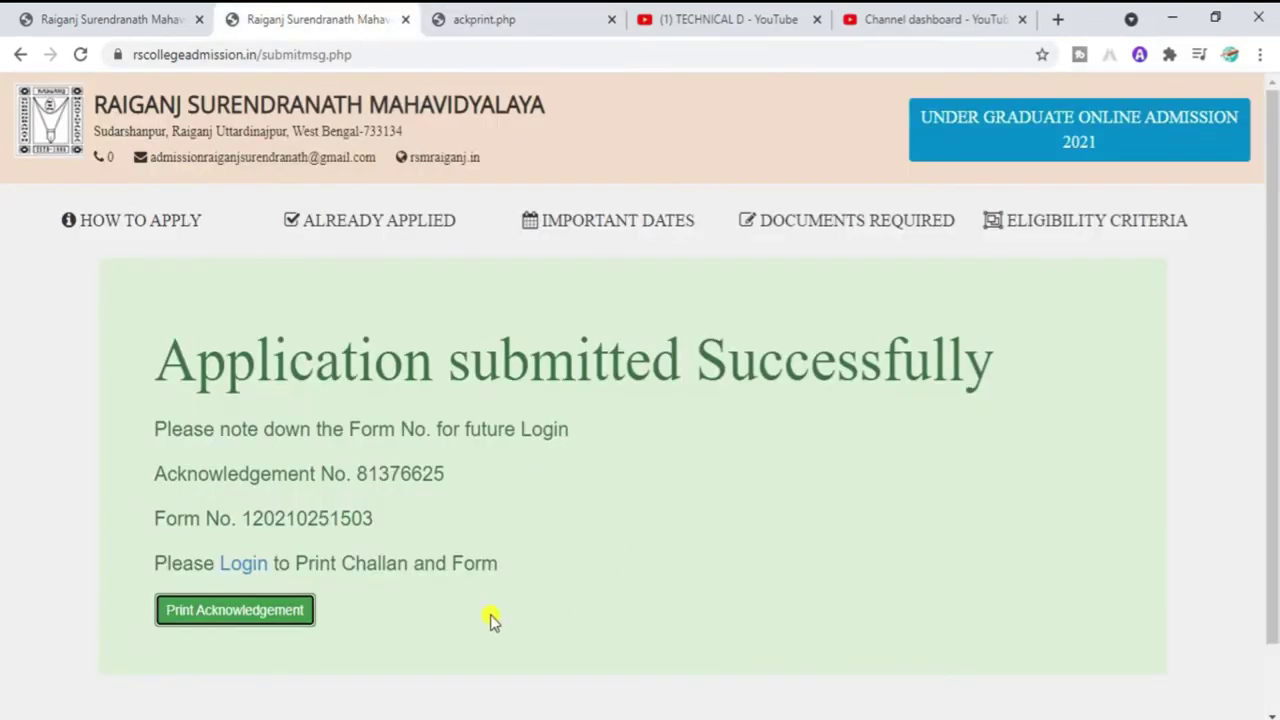
click(241, 565)
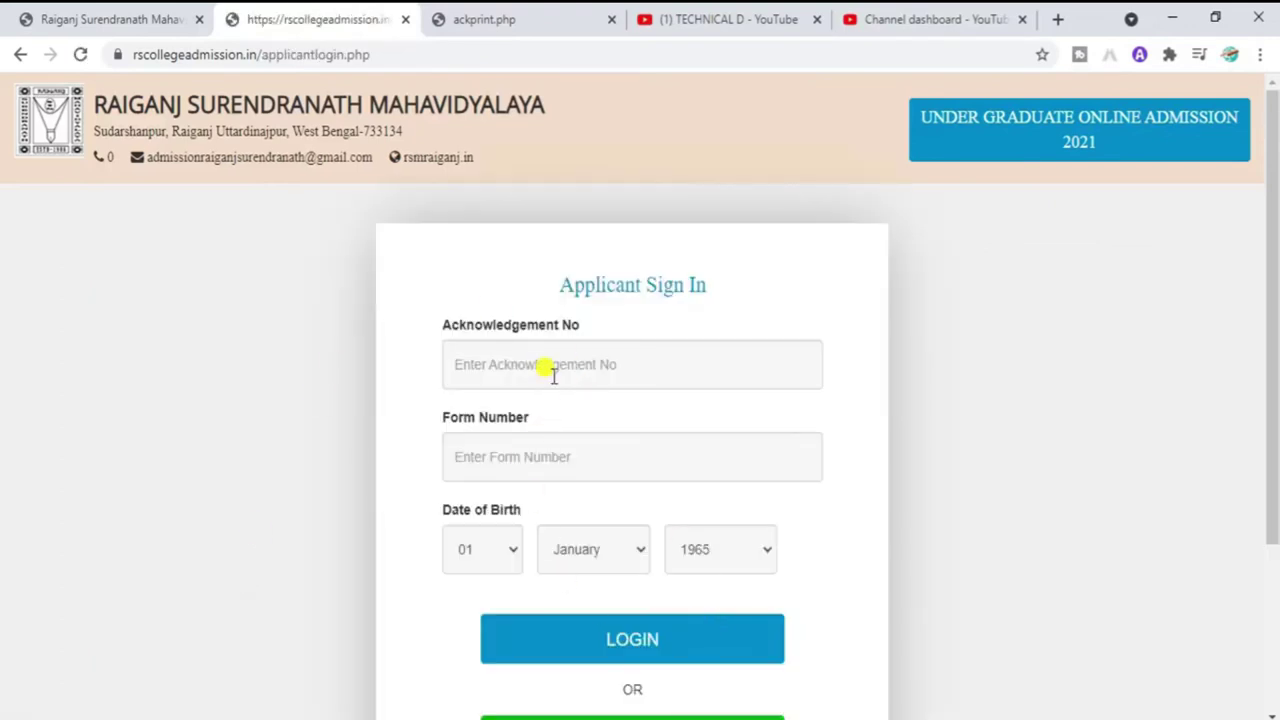
click(553, 373)
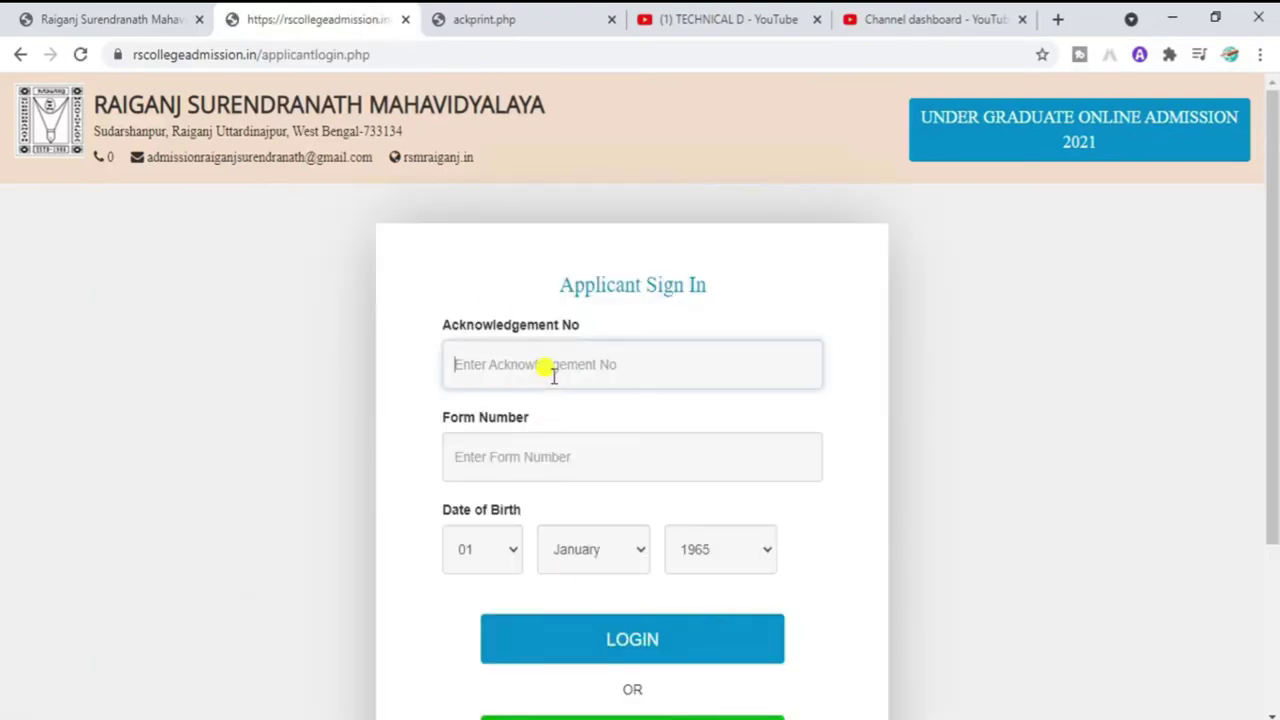
click(543, 443)
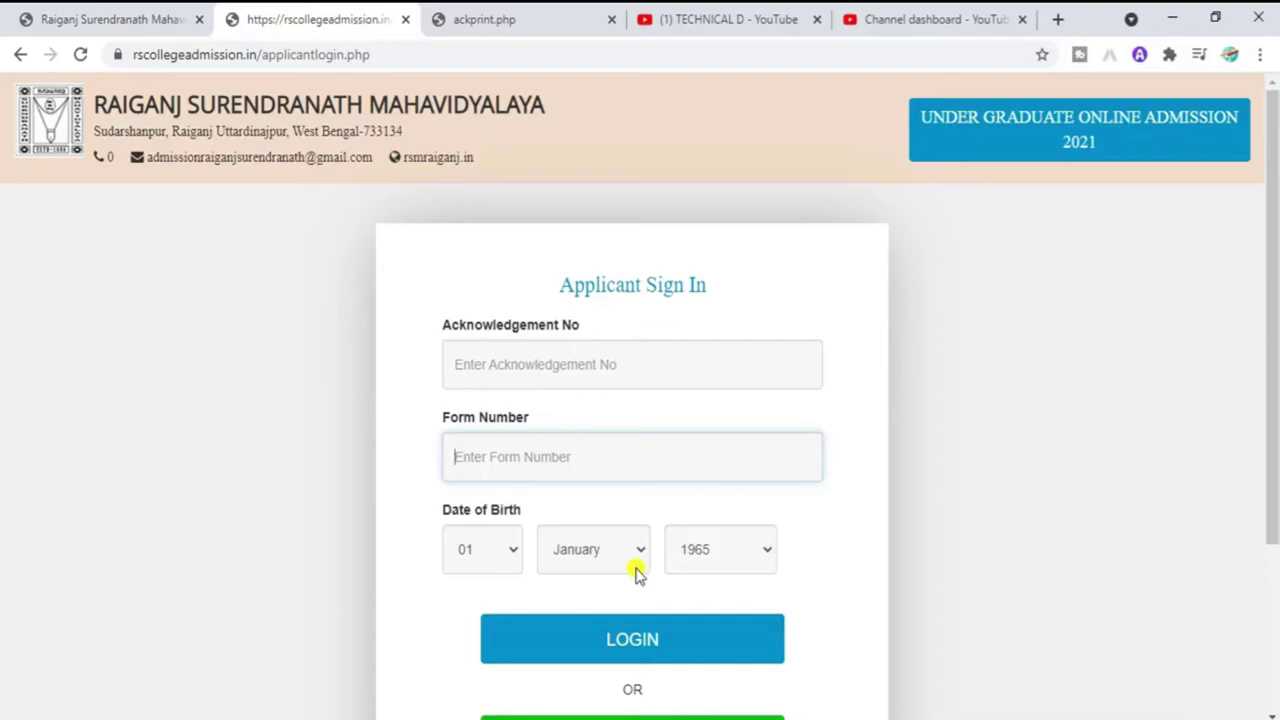
click(550, 348)
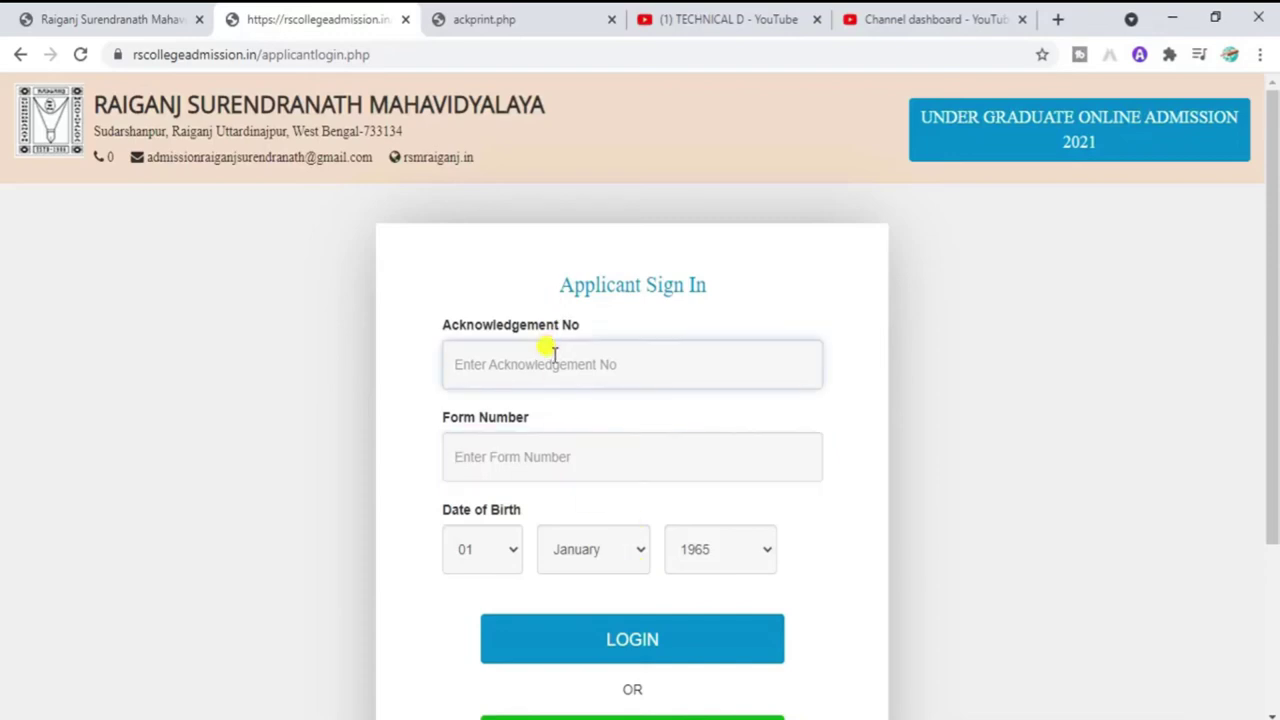
Step: Copy the Acknowledgement No and Form Number from the acknowledgement PDF into the sign-in form
click(503, 19)
drag(670, 368, 512, 398)
key(ctrl+shift+Tab)
right_click(503, 367)
click(548, 518)
key(ctrl+Tab)
key(ctrl+shift+Tab)
right_click(523, 457)
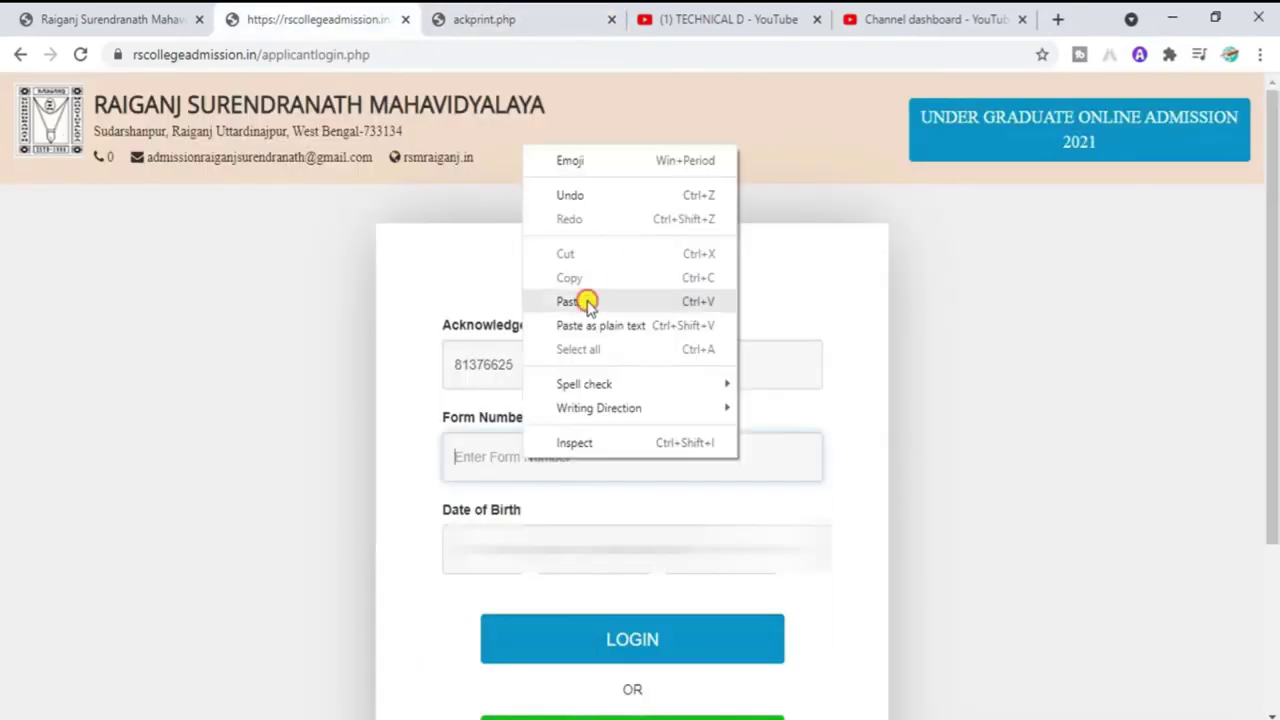
click(586, 297)
Step: Set the birth year to 2000 and log in to the applicant dashboard
click(737, 572)
click(737, 572)
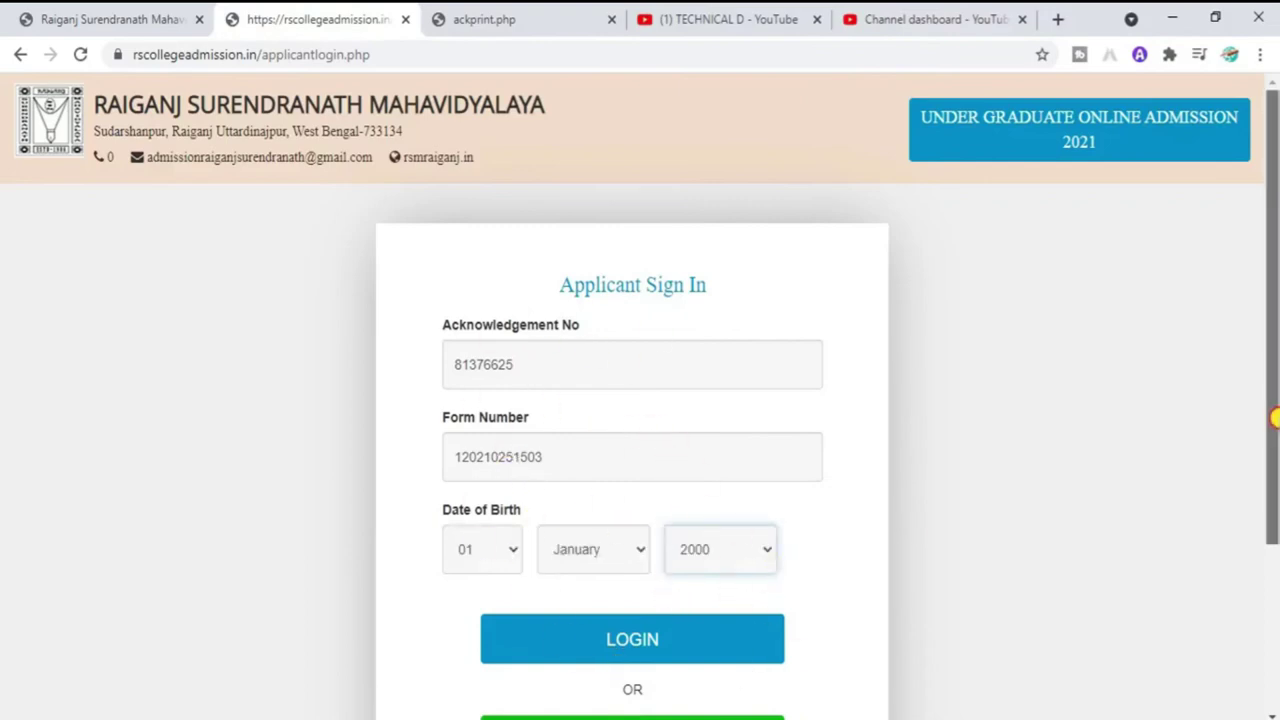
drag(1274, 417, 1276, 459)
click(614, 591)
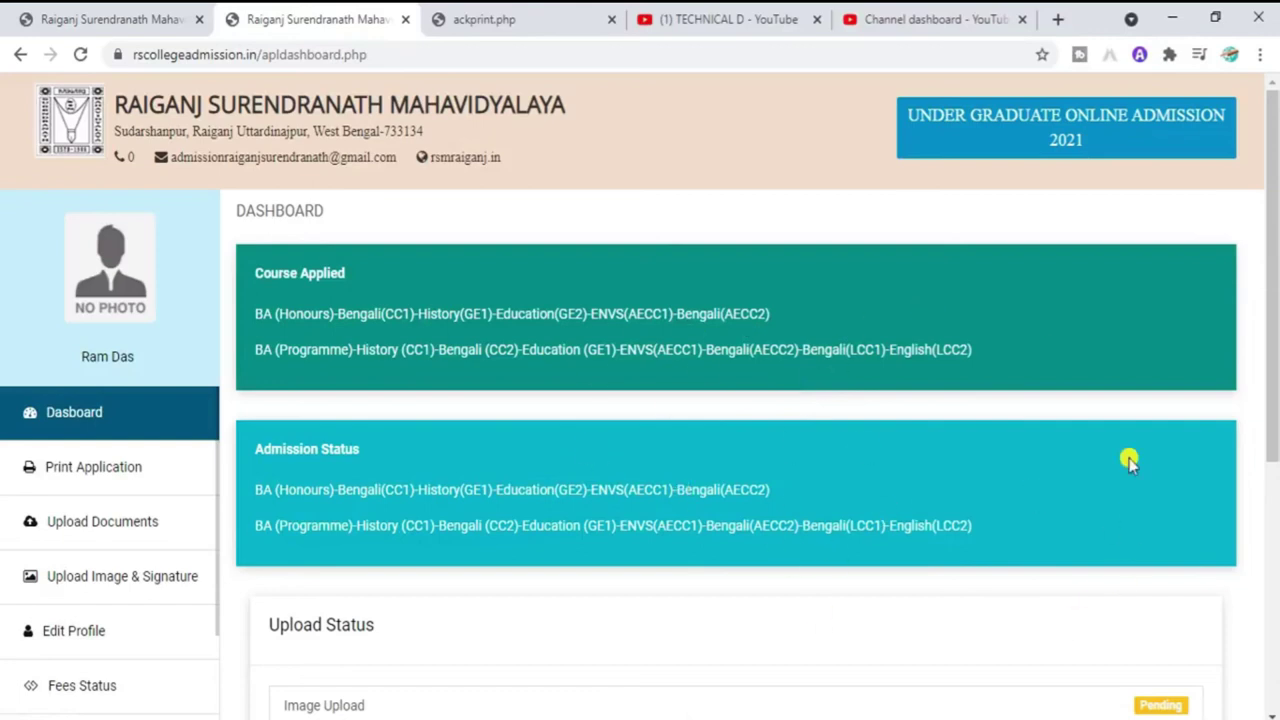
Step: Review the seven Upload Status items, Image through BPL Certificate, all still Pending
drag(1275, 212, 1275, 419)
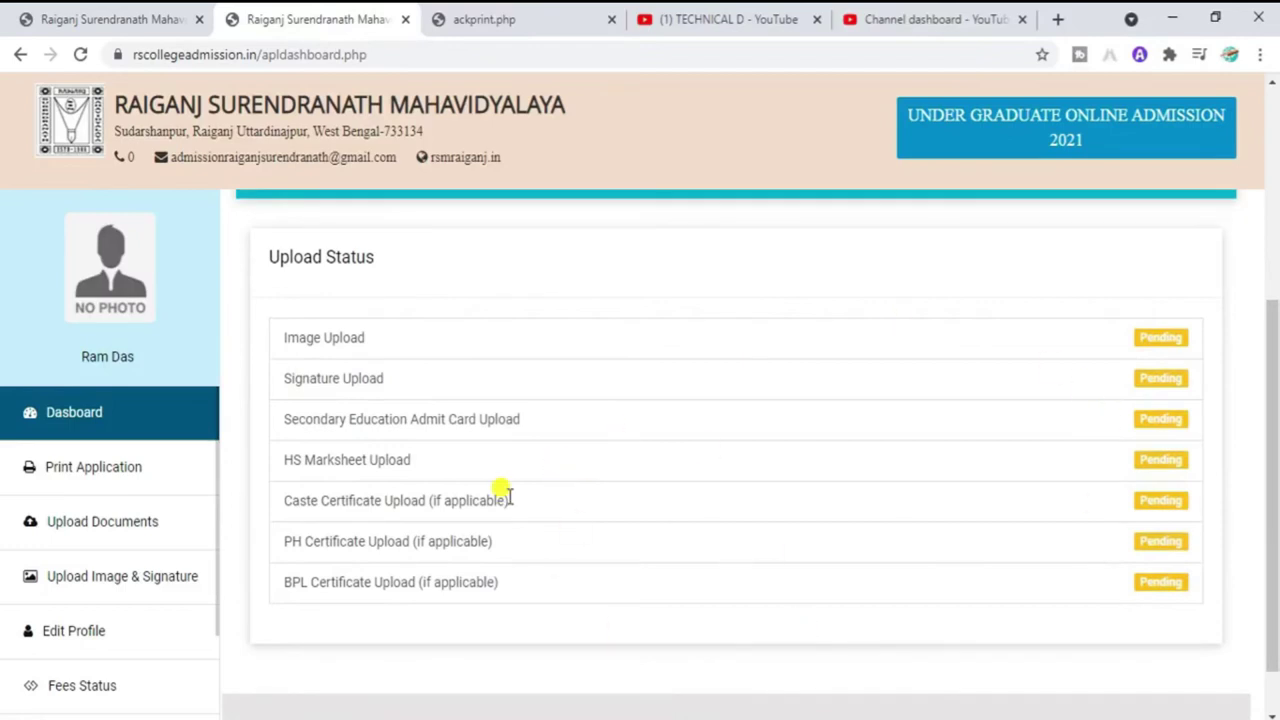
drag(268, 257, 388, 266)
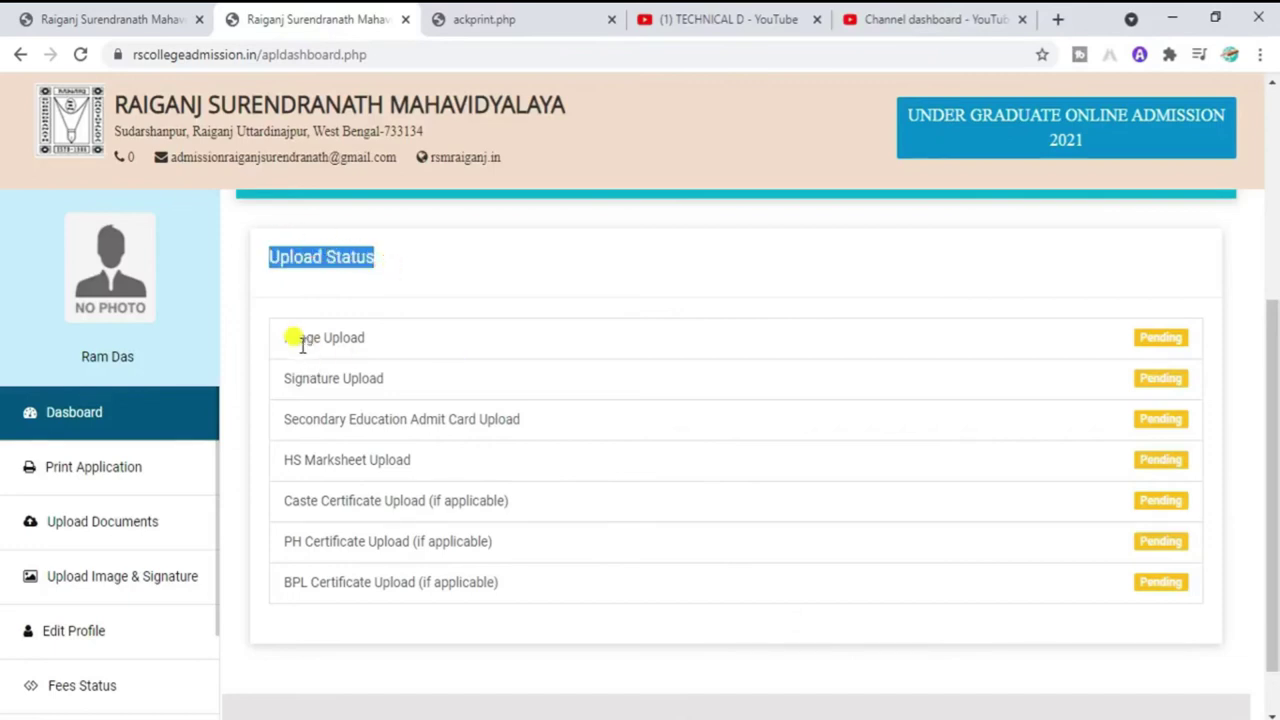
drag(293, 338, 349, 334)
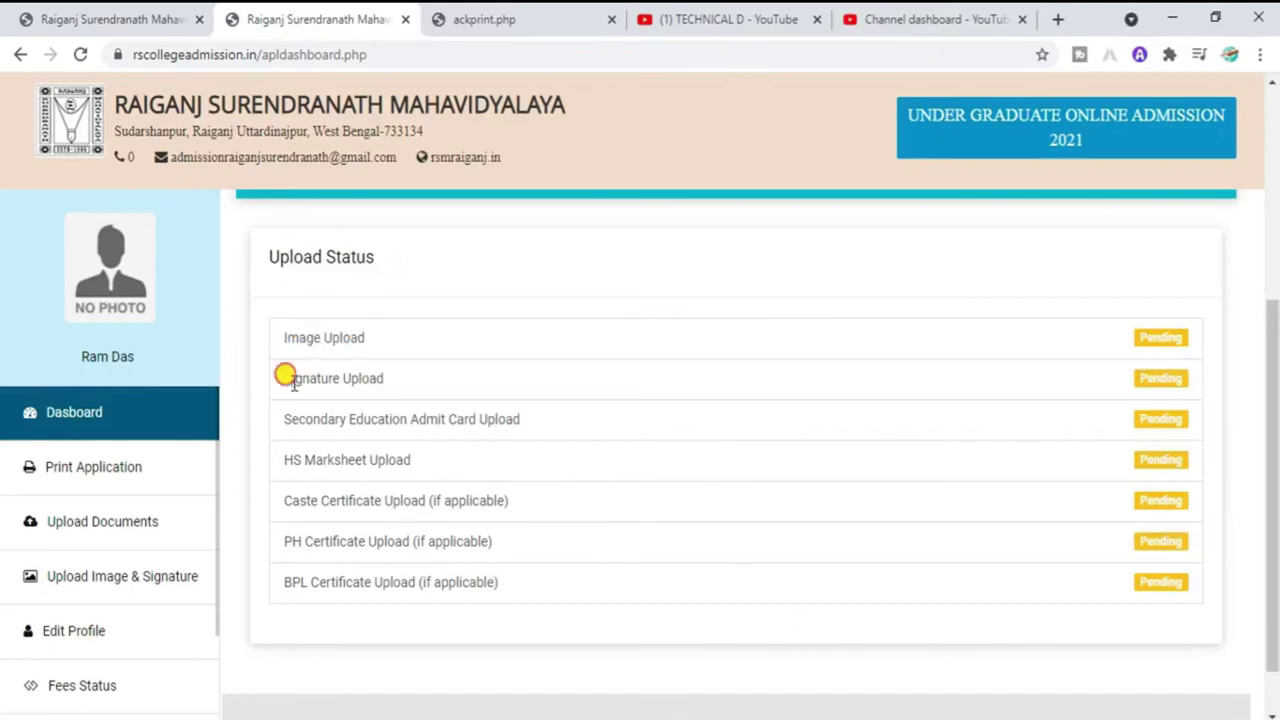
drag(286, 371, 418, 374)
drag(327, 419, 533, 421)
click(533, 421)
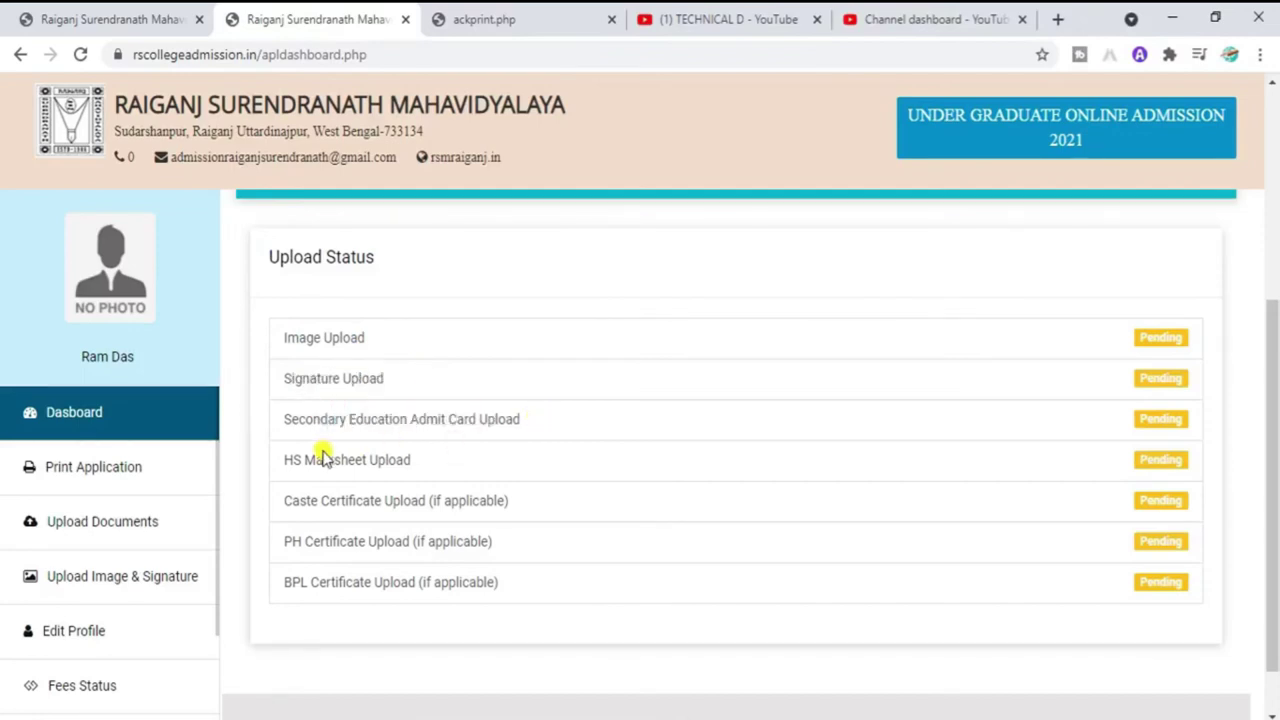
drag(314, 460, 420, 458)
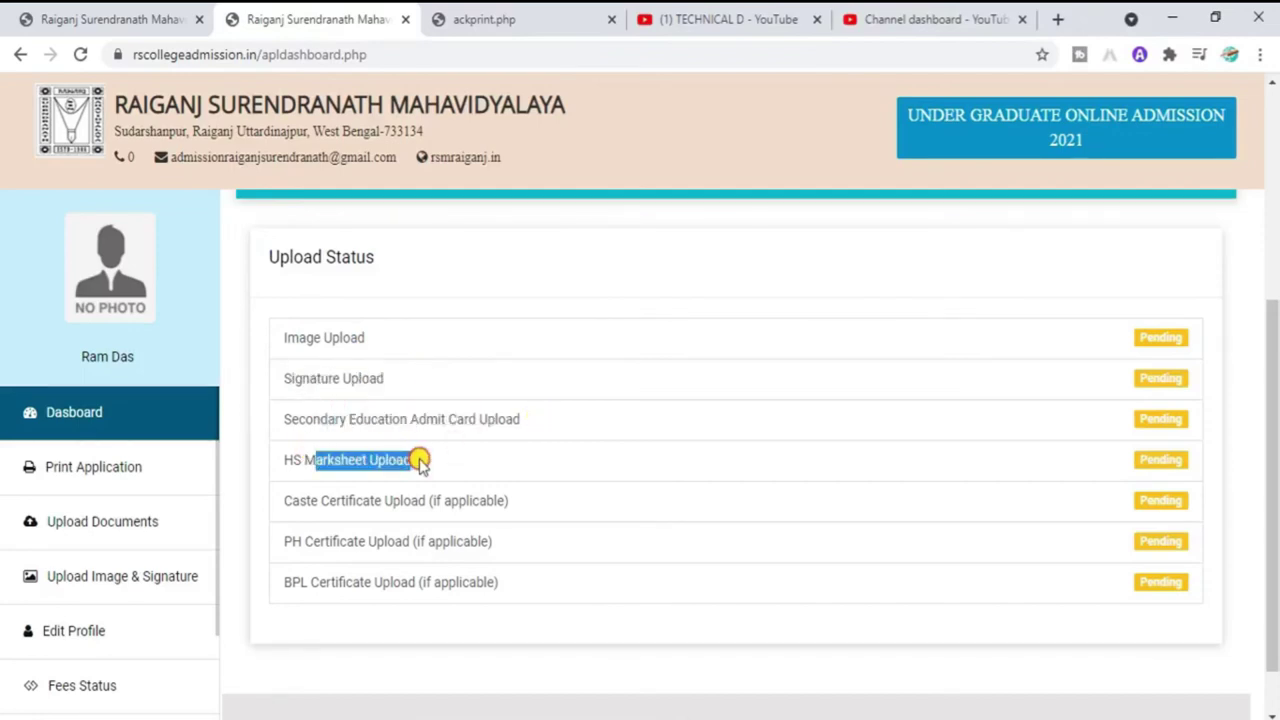
click(341, 500)
drag(341, 500, 518, 500)
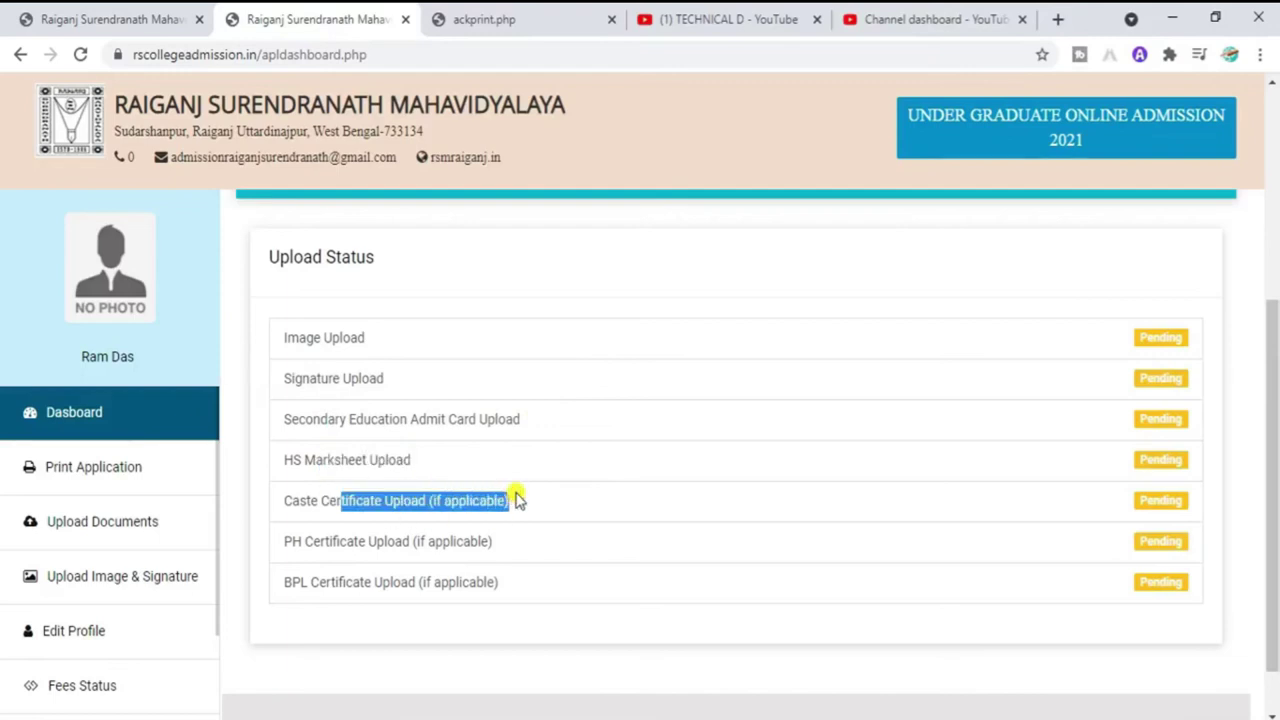
drag(332, 541, 478, 535)
drag(335, 582, 500, 580)
drag(1276, 472, 1188, 258)
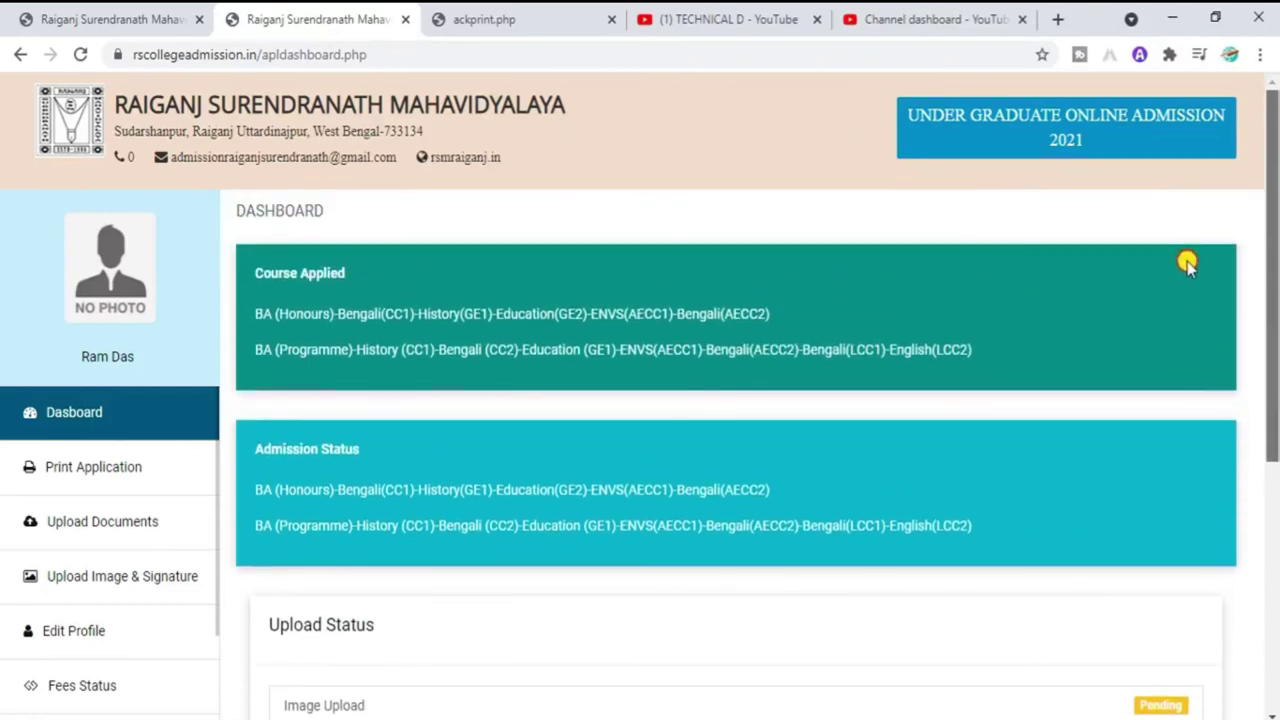
Step: Open Upload Documents from the sidebar and scroll through its slots to the UPLOAD button
click(93, 535)
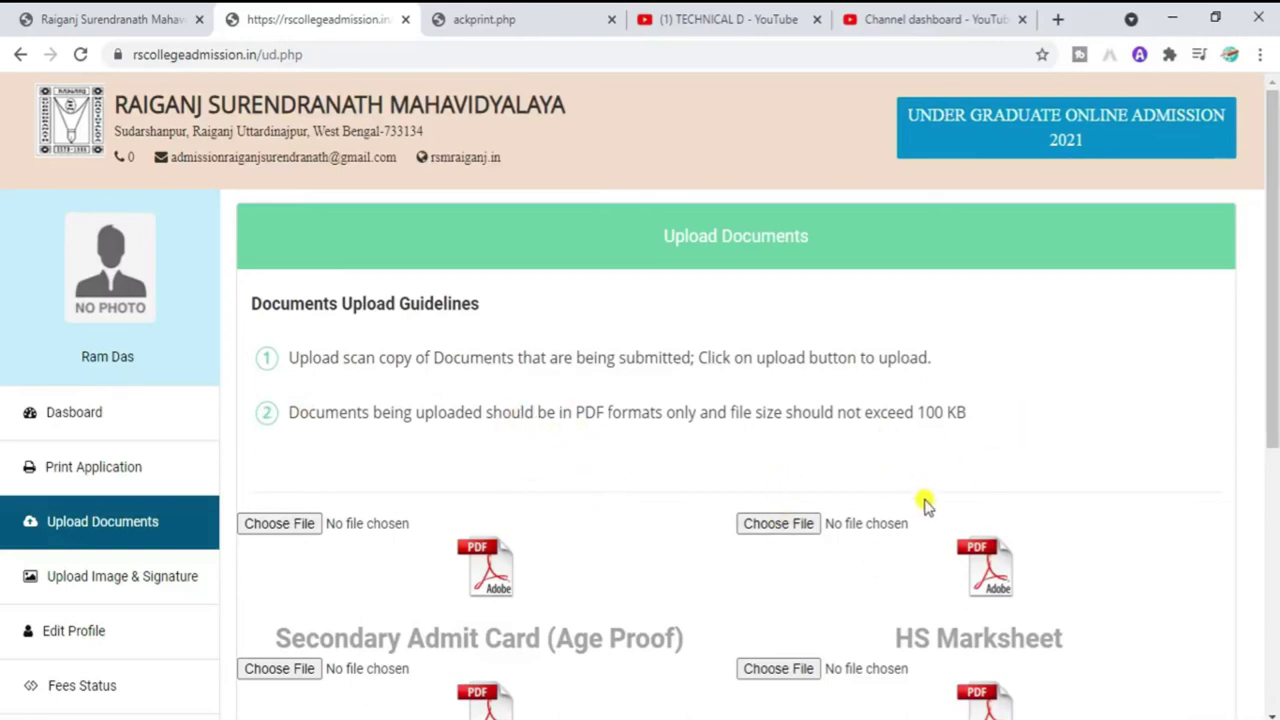
drag(1274, 334, 1275, 420)
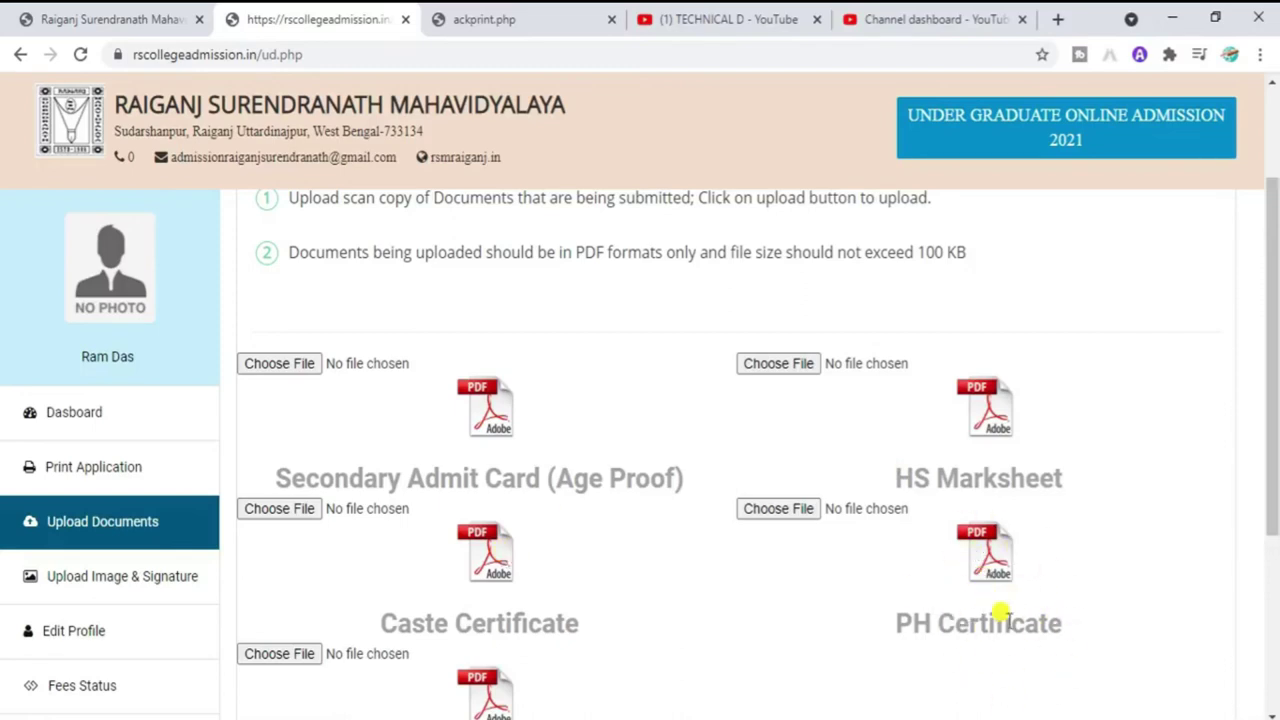
drag(1275, 412, 1275, 508)
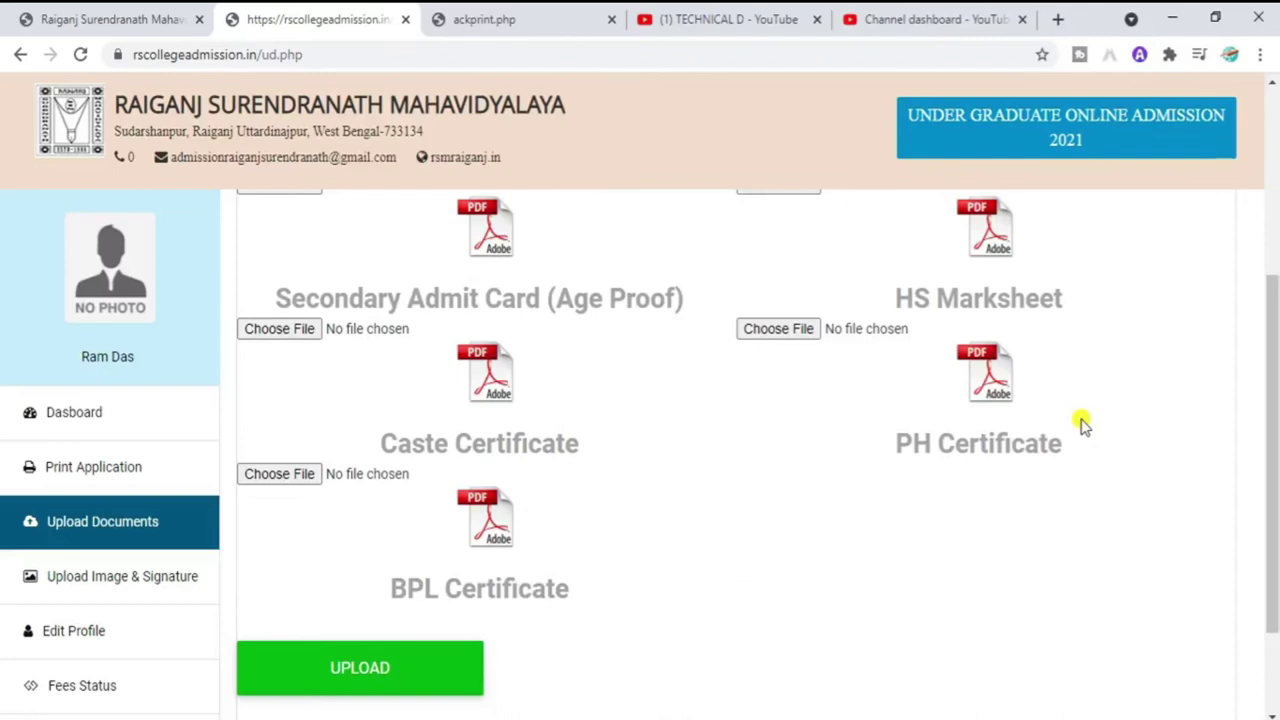
drag(1275, 425, 1251, 289)
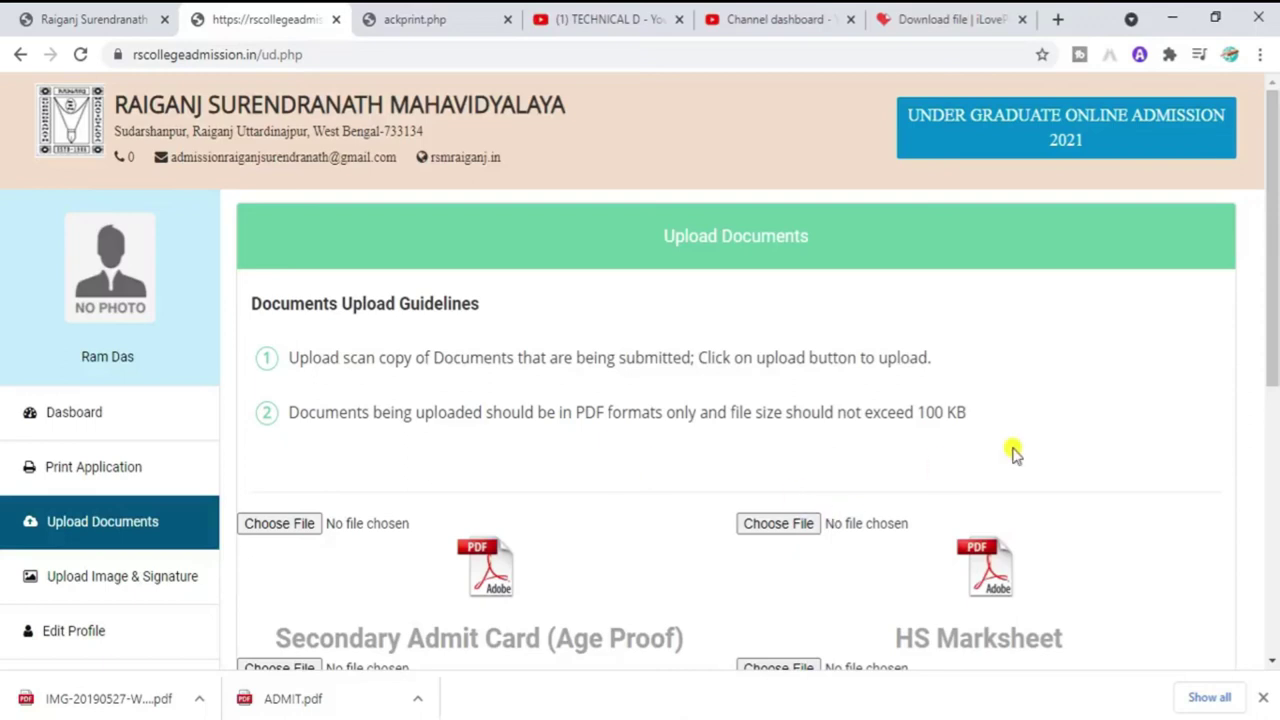
Step: Attach ADMIT.pdf as admit card and IMG-20190527-WA0108.pdf as HS Marksheet, then upload
scroll(1276, 272, down, 1)
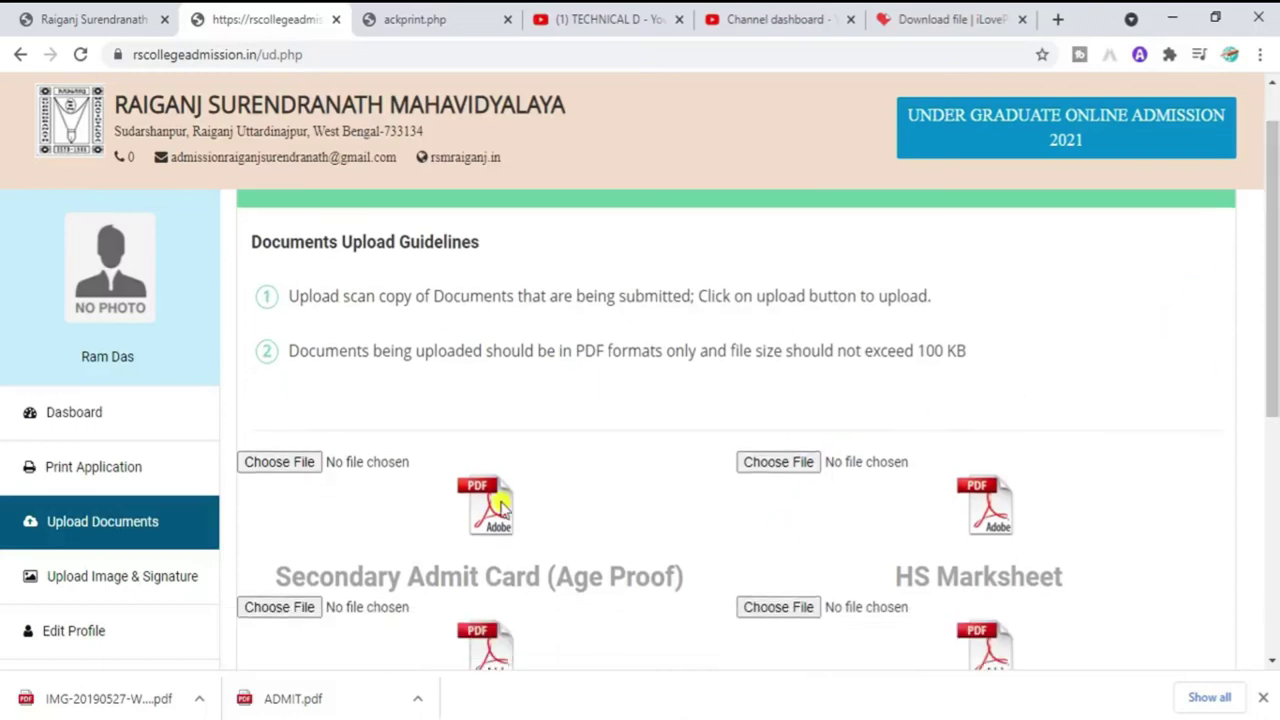
drag(264, 700, 281, 470)
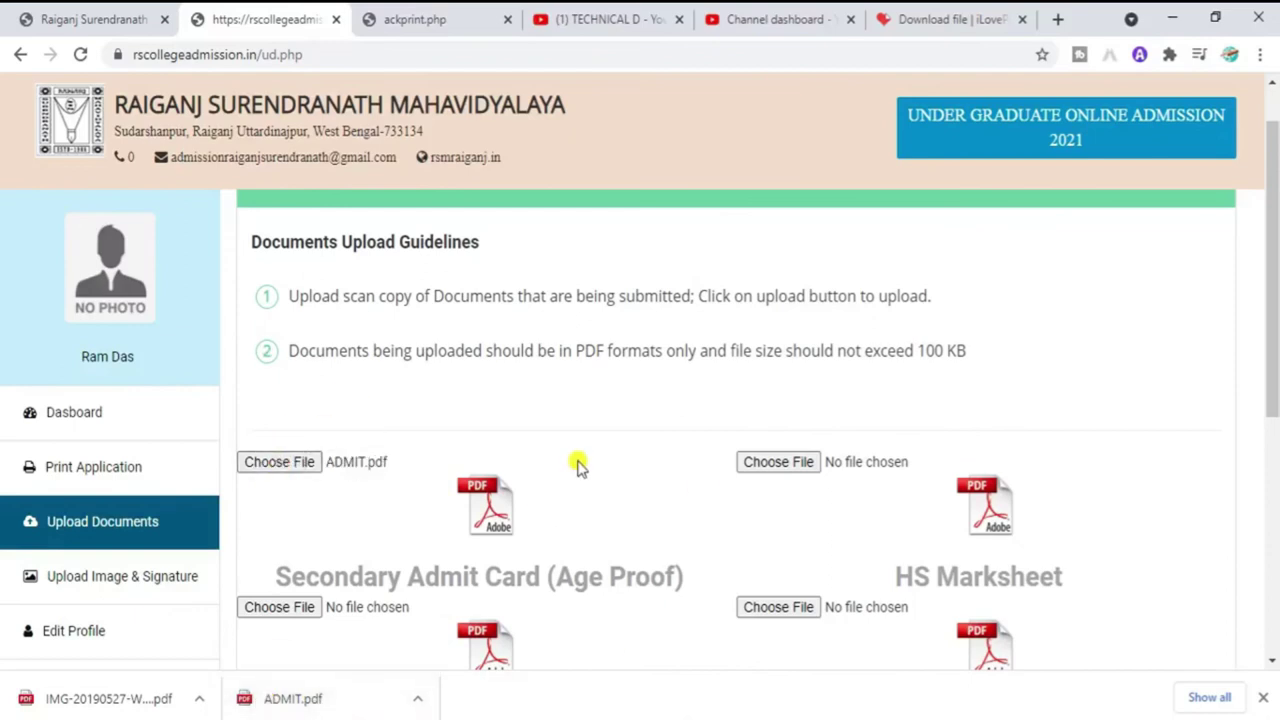
drag(51, 696, 806, 460)
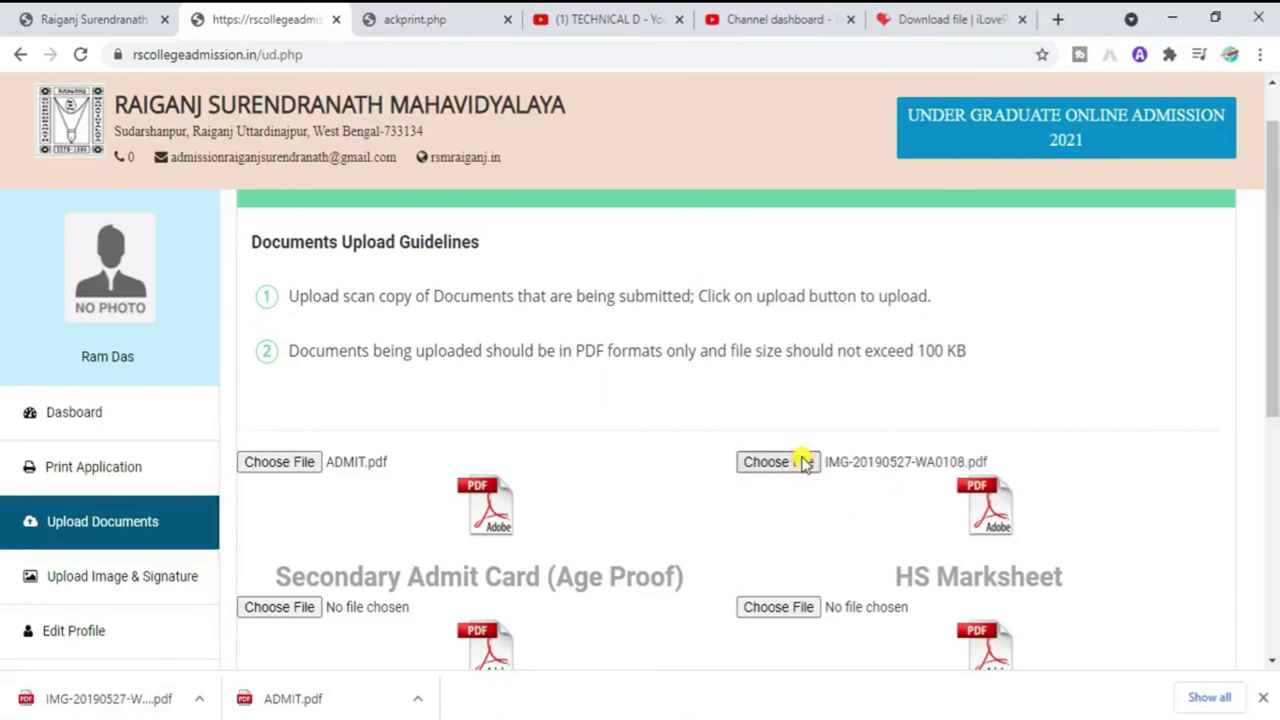
scroll(305, 343, down, 1)
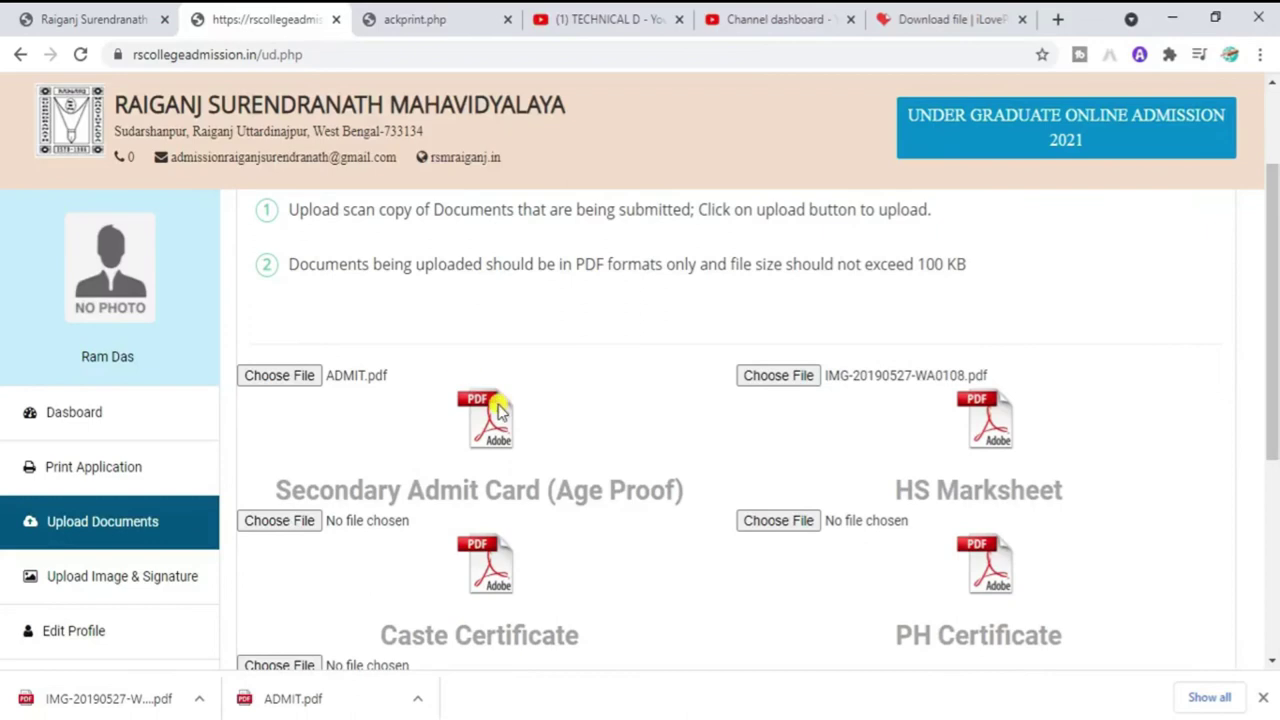
drag(1276, 350, 1276, 498)
click(413, 588)
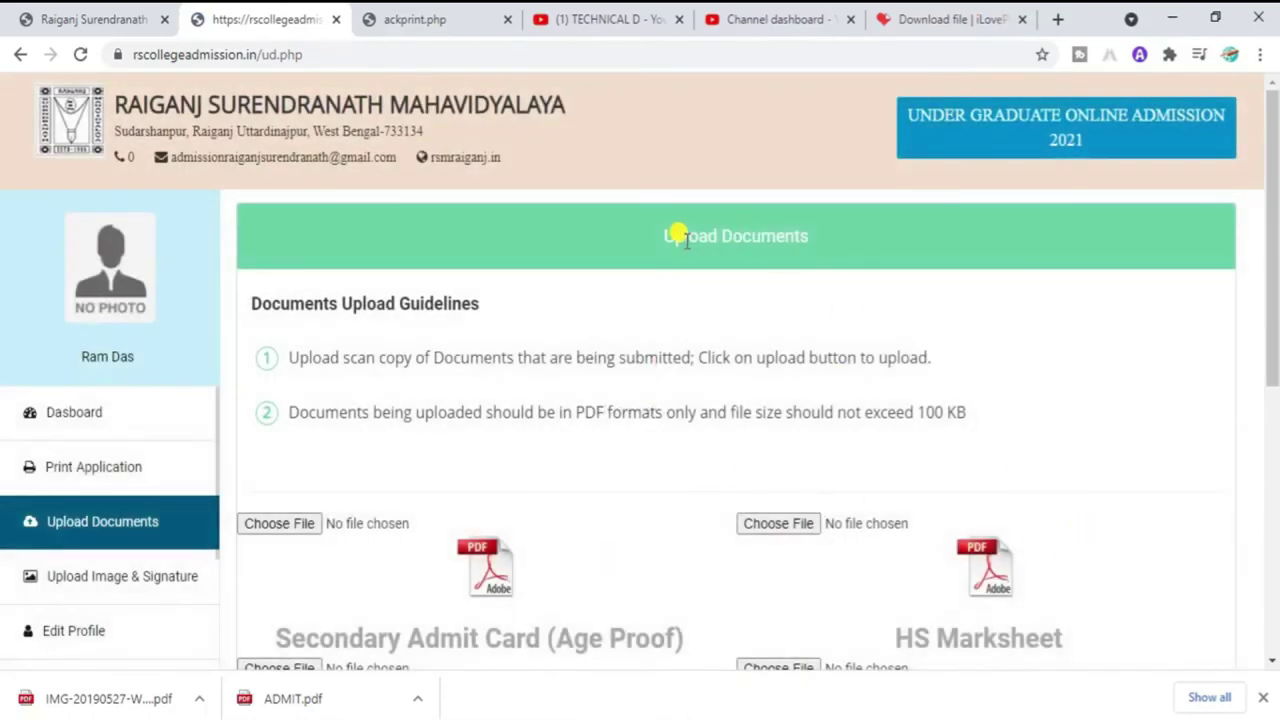
Step: Review the Upload Documents heading and its first upload guideline
drag(684, 238, 994, 251)
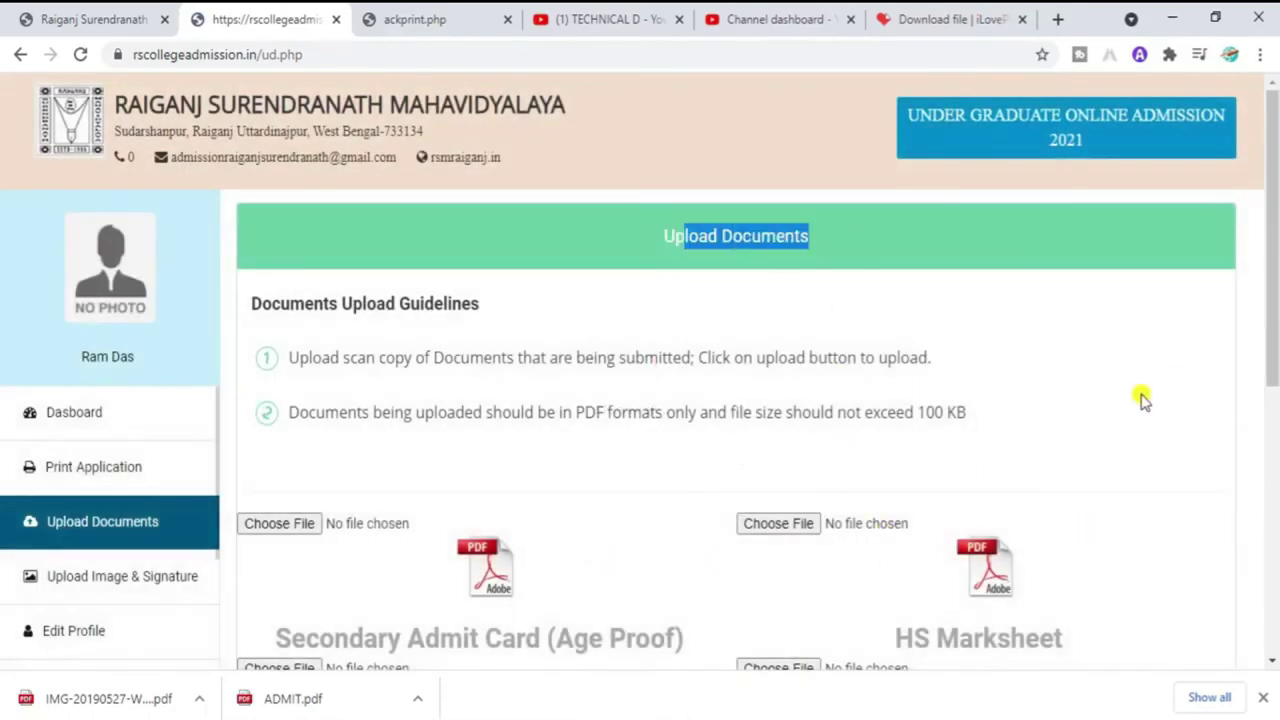
triple_click(1260, 357)
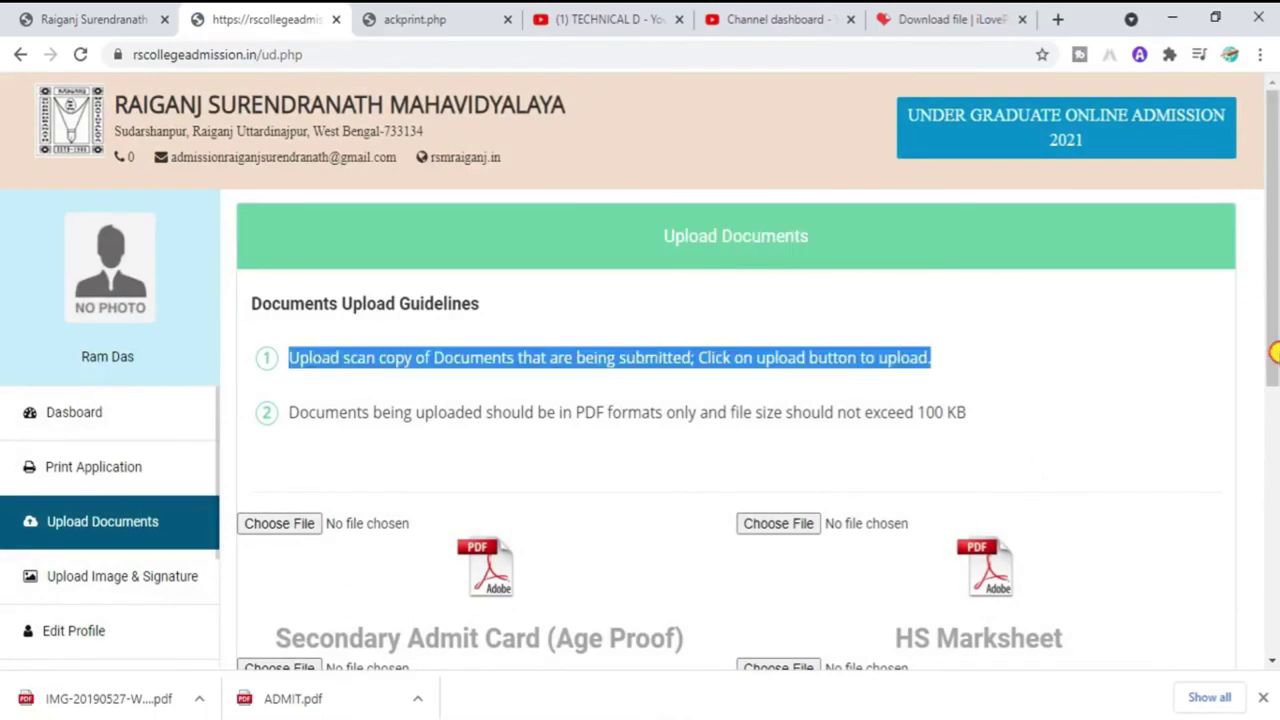
click(792, 414)
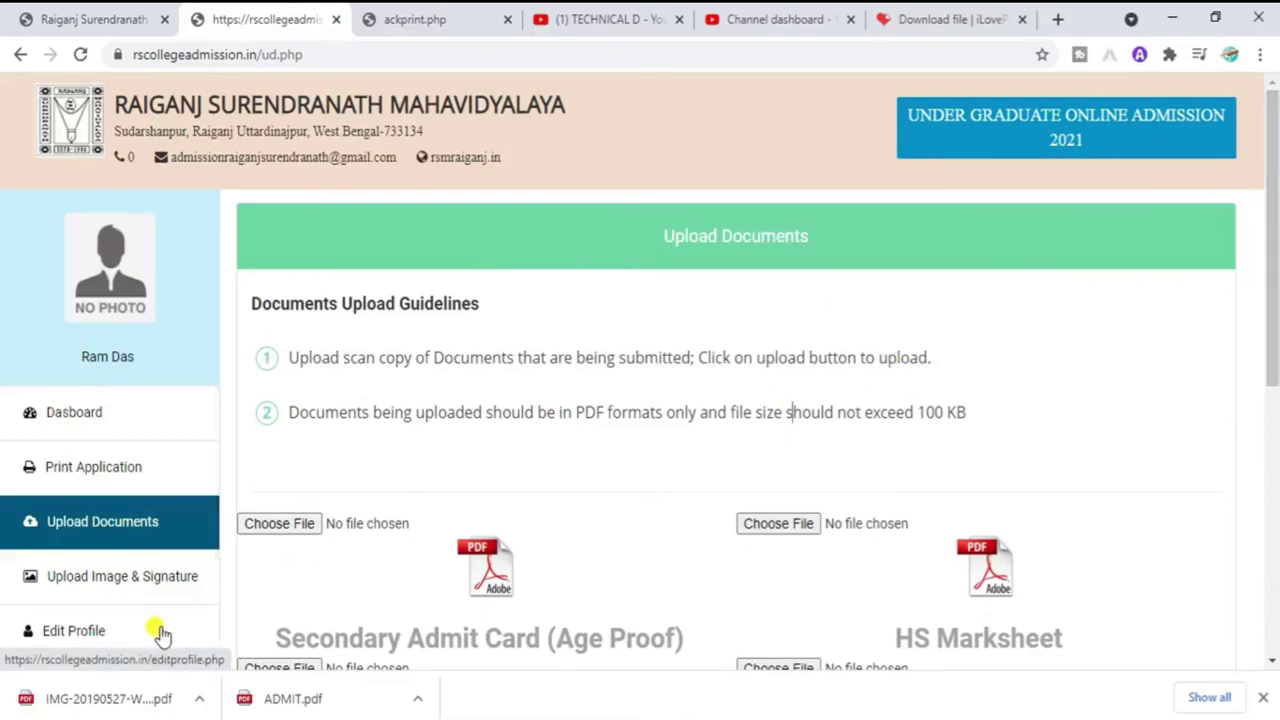
Step: Open Upload Image & Signature and note the 50 KB, 250x350 photo and 50 KB signature limits
click(90, 585)
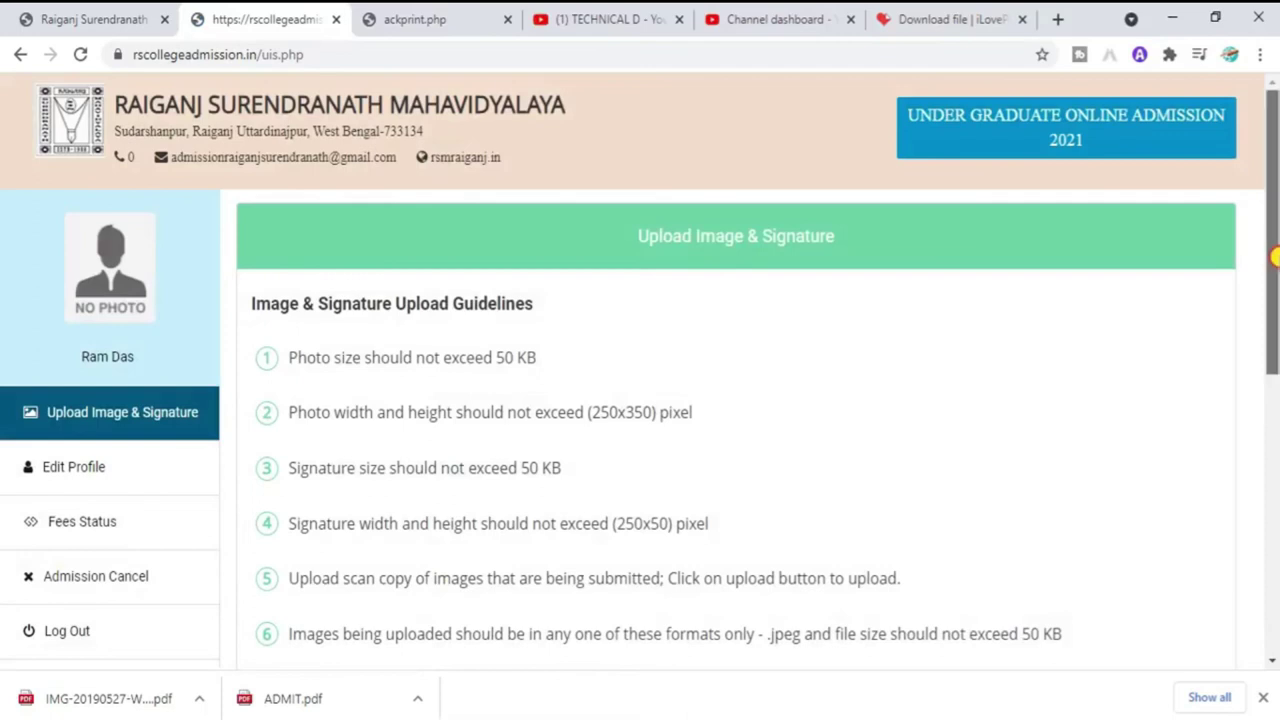
drag(1275, 257, 1275, 265)
drag(475, 340, 570, 345)
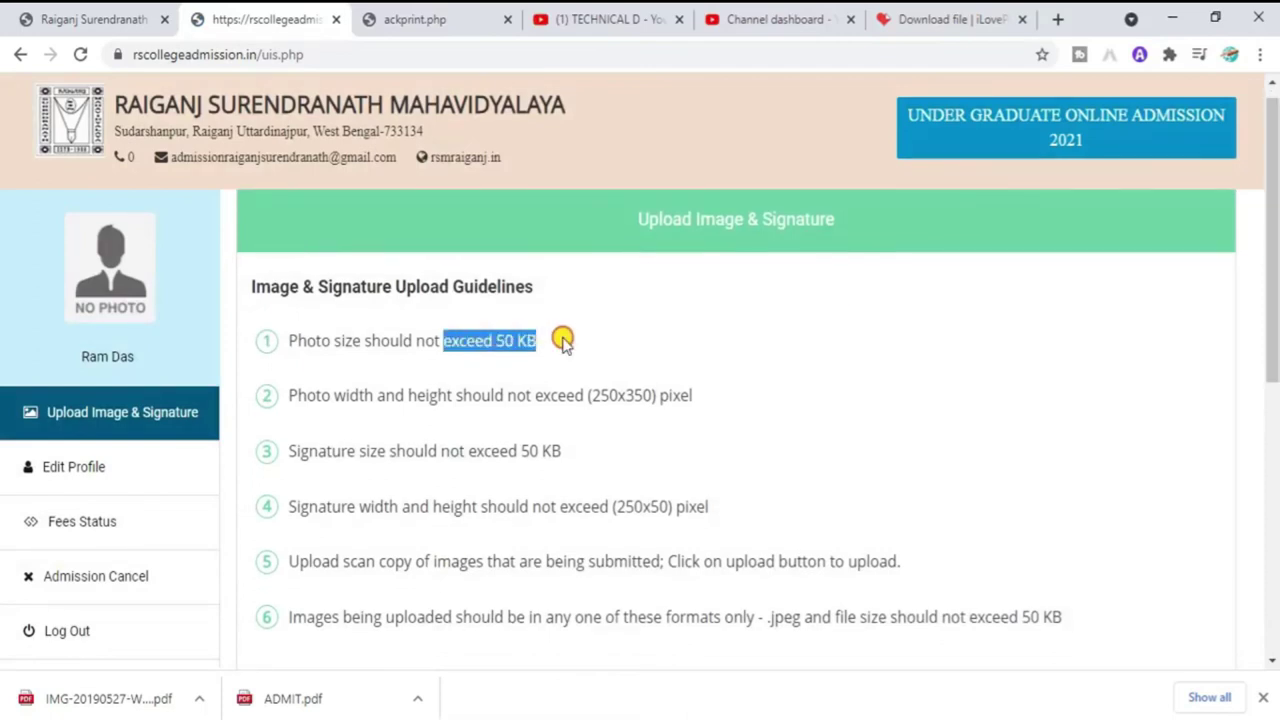
drag(588, 397, 660, 396)
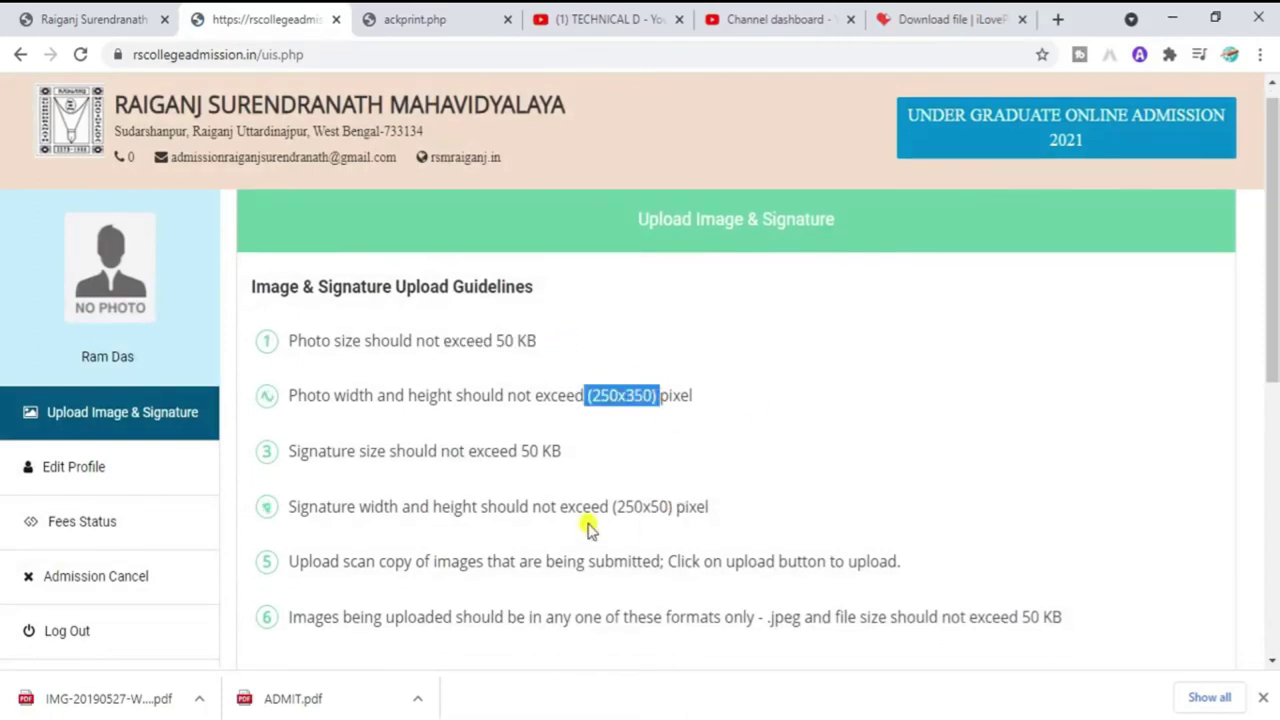
drag(490, 451, 564, 451)
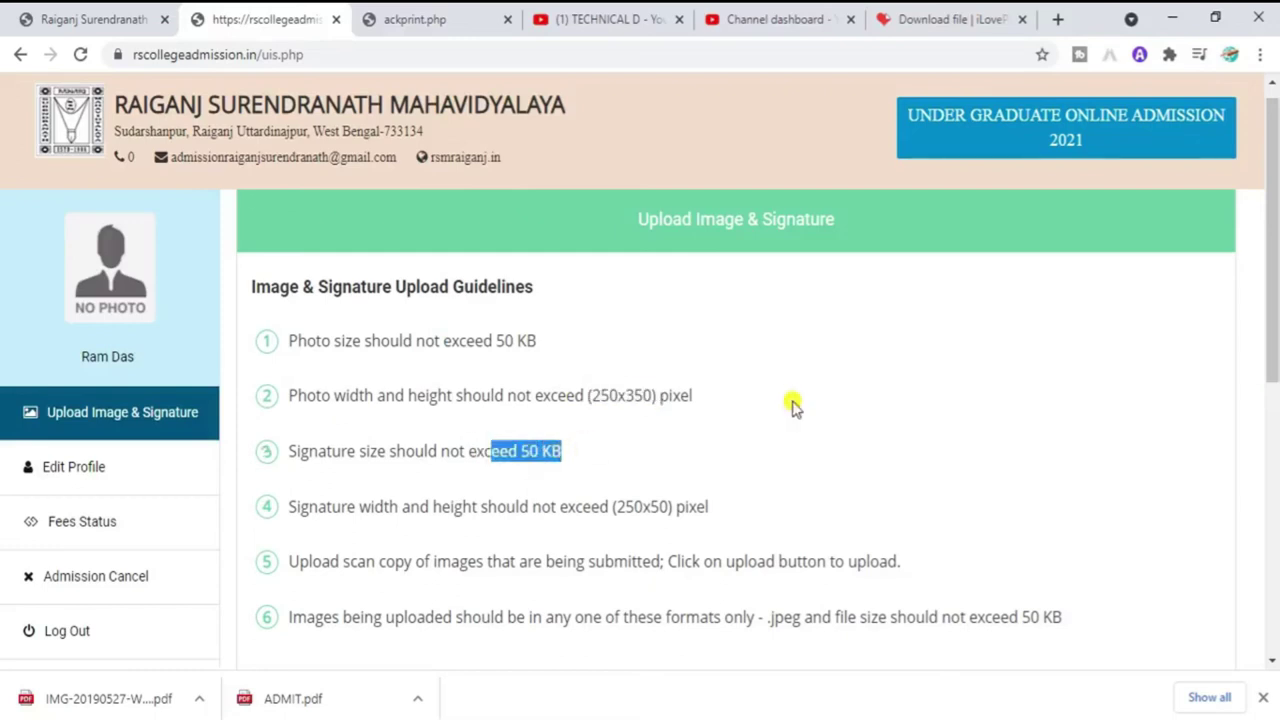
drag(1275, 296, 1275, 462)
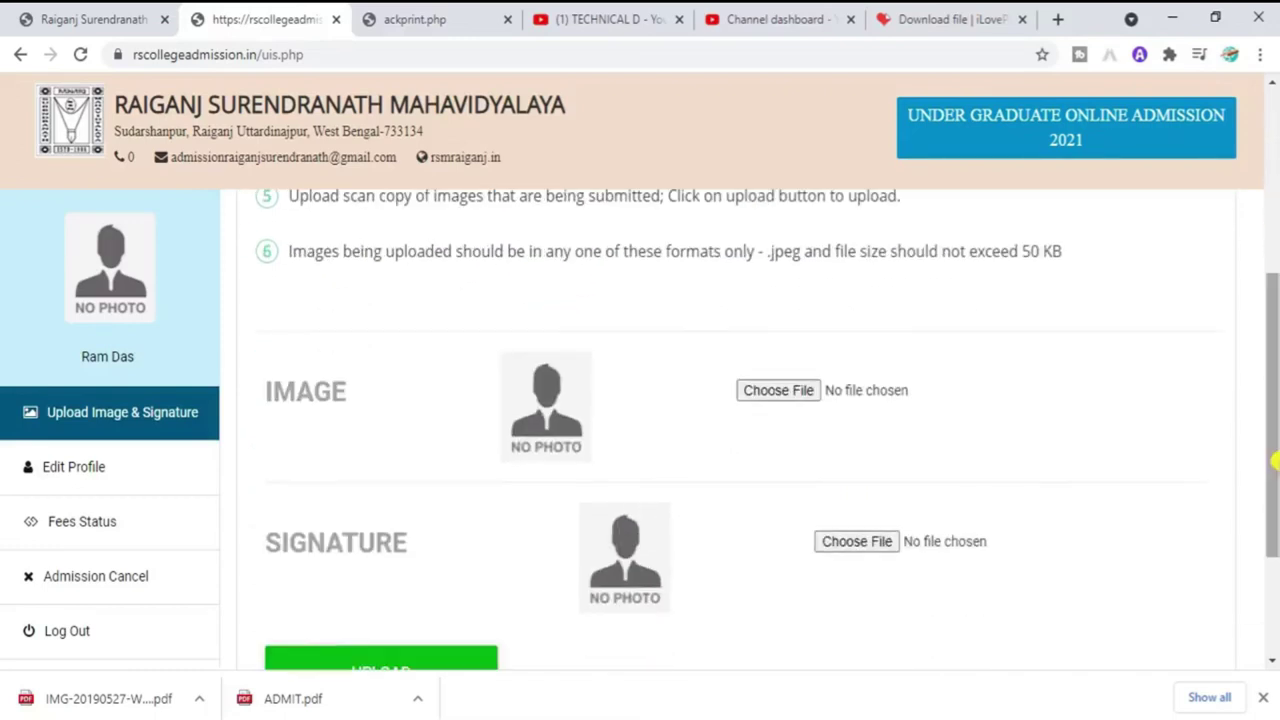
Step: Choose PIC as the photo and SING as the signature, then upload both
click(798, 391)
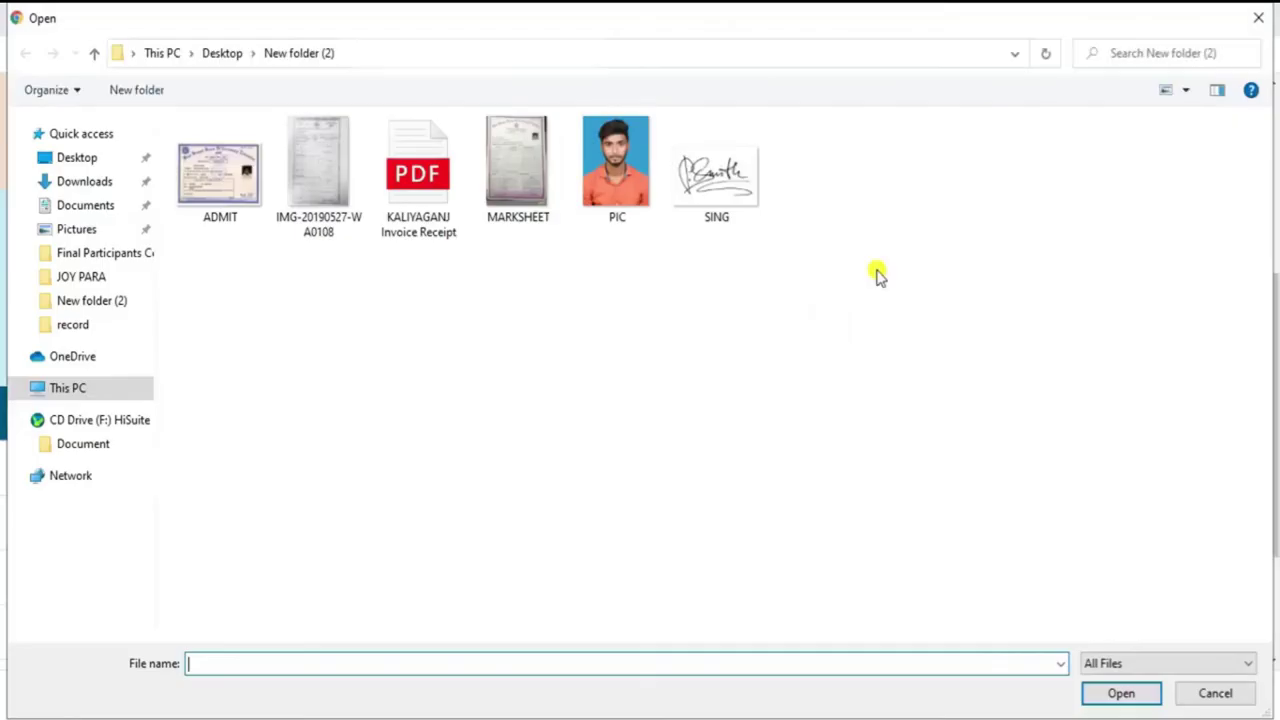
double_click(615, 165)
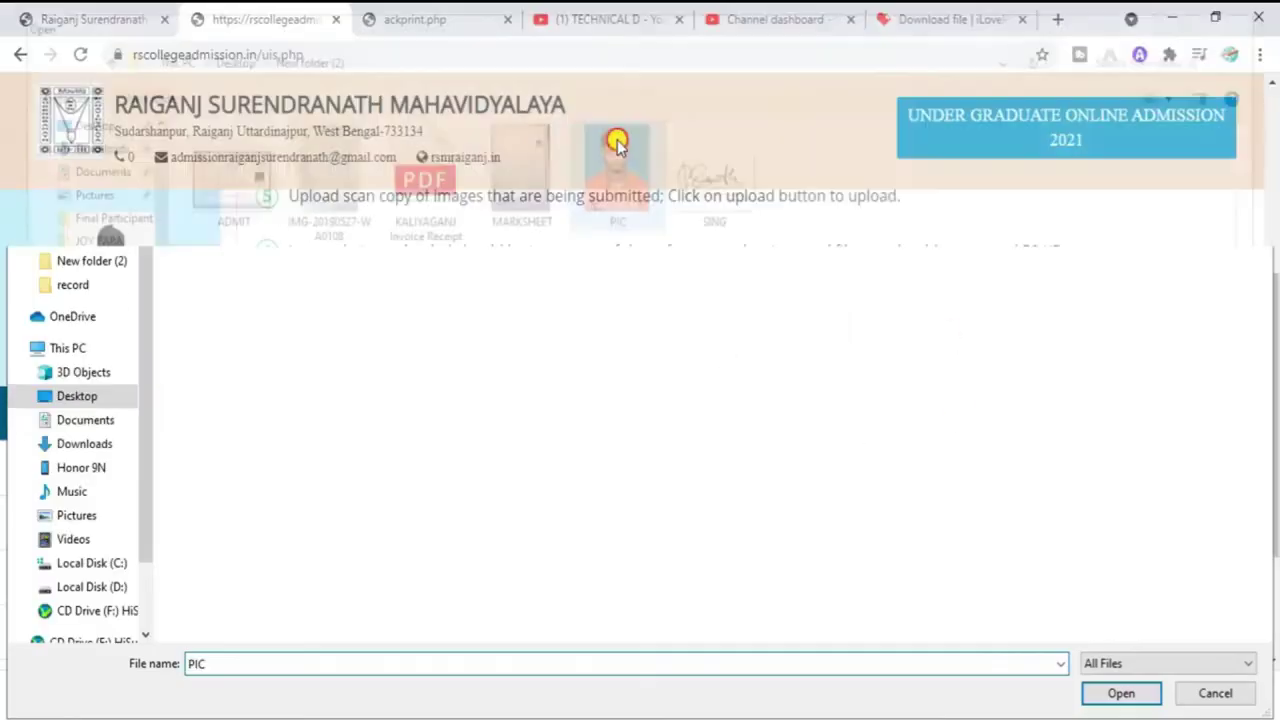
click(853, 532)
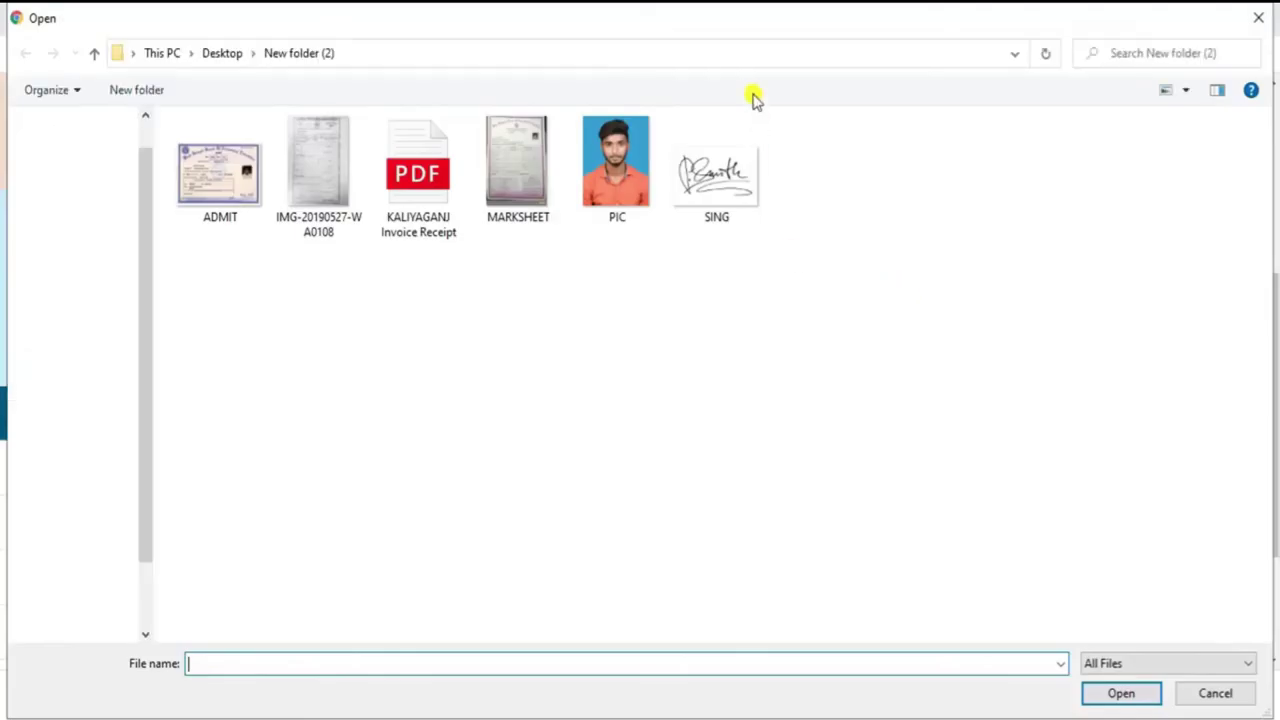
double_click(702, 175)
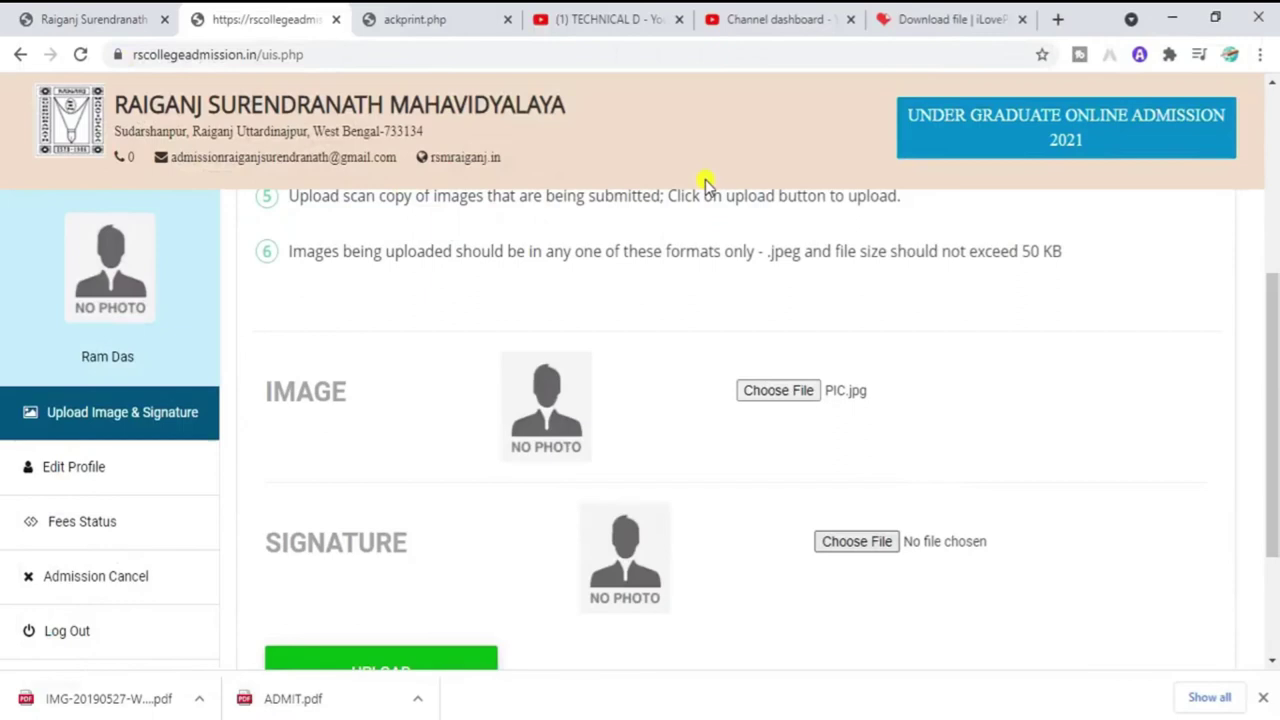
scroll(1275, 458, down, 3)
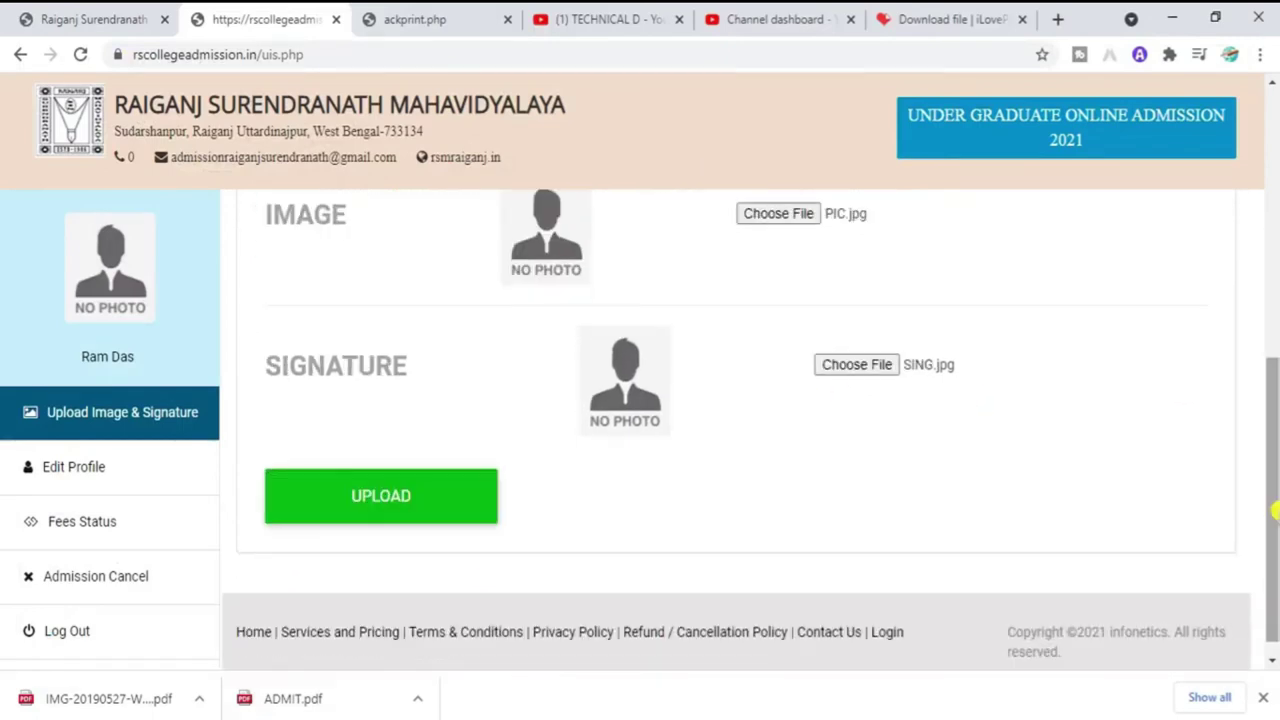
click(430, 513)
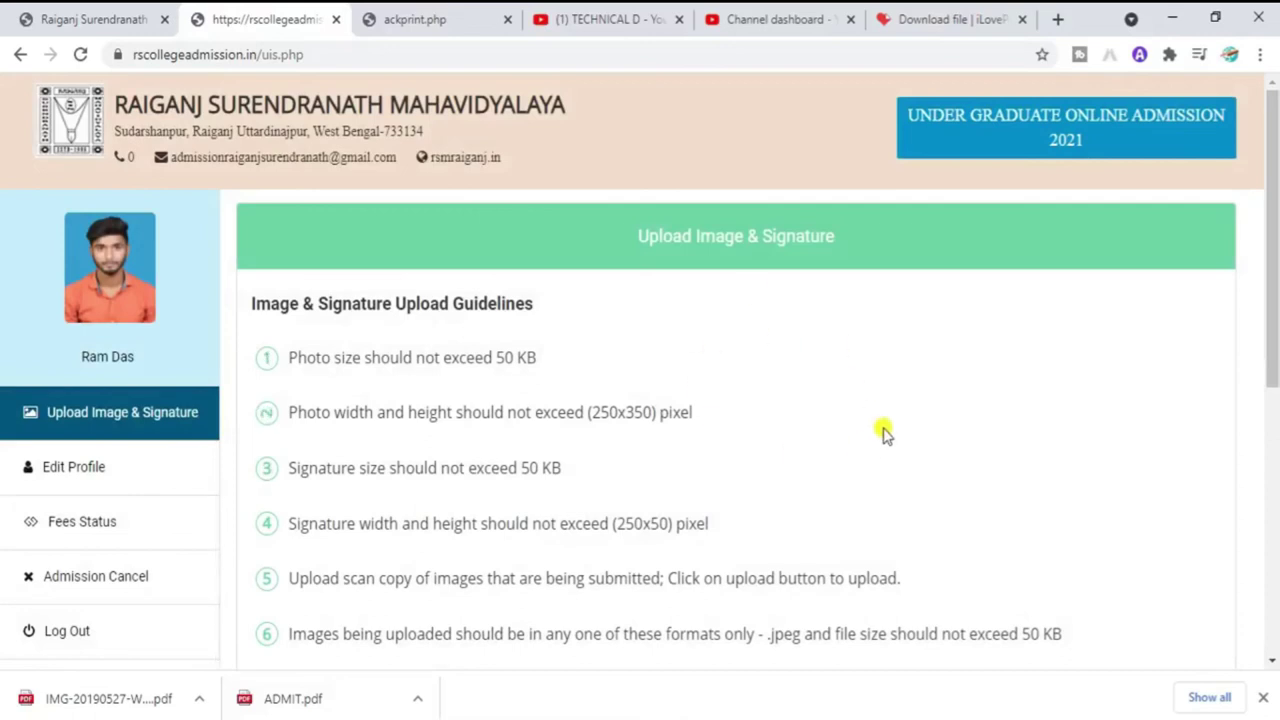
scroll(1275, 385, down, 3)
drag(1276, 385, 1276, 490)
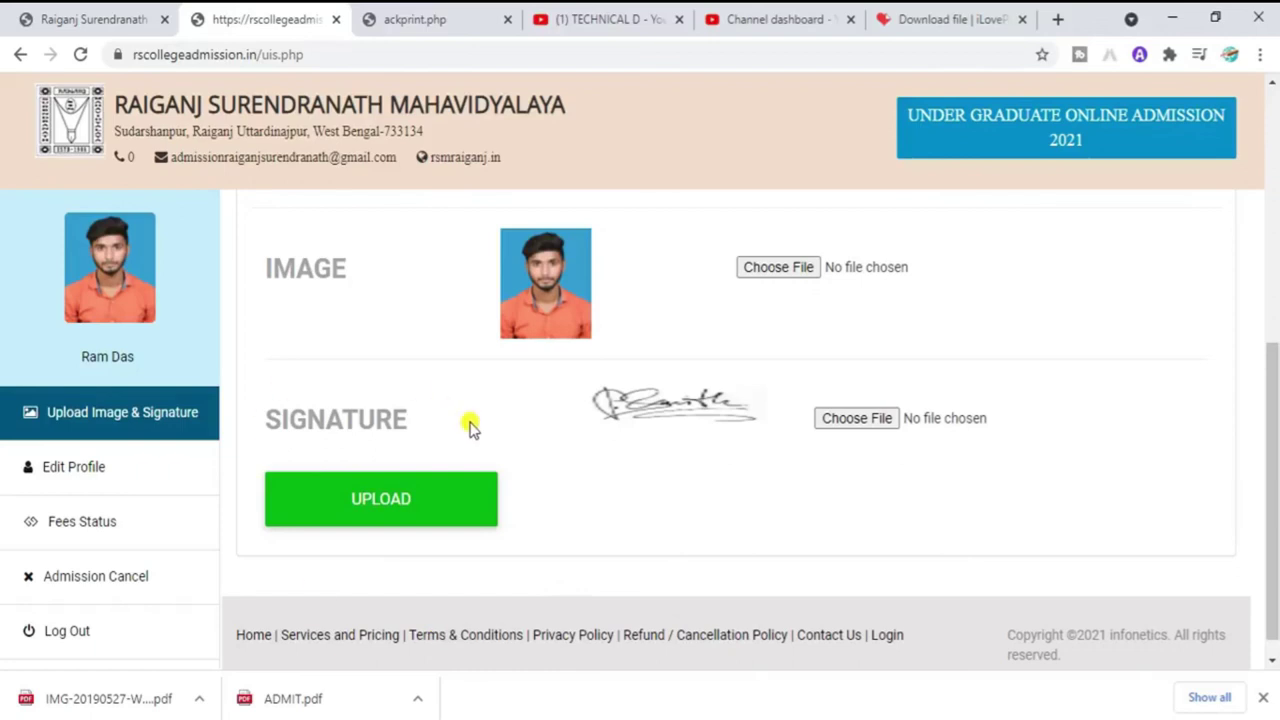
drag(1275, 457, 1260, 320)
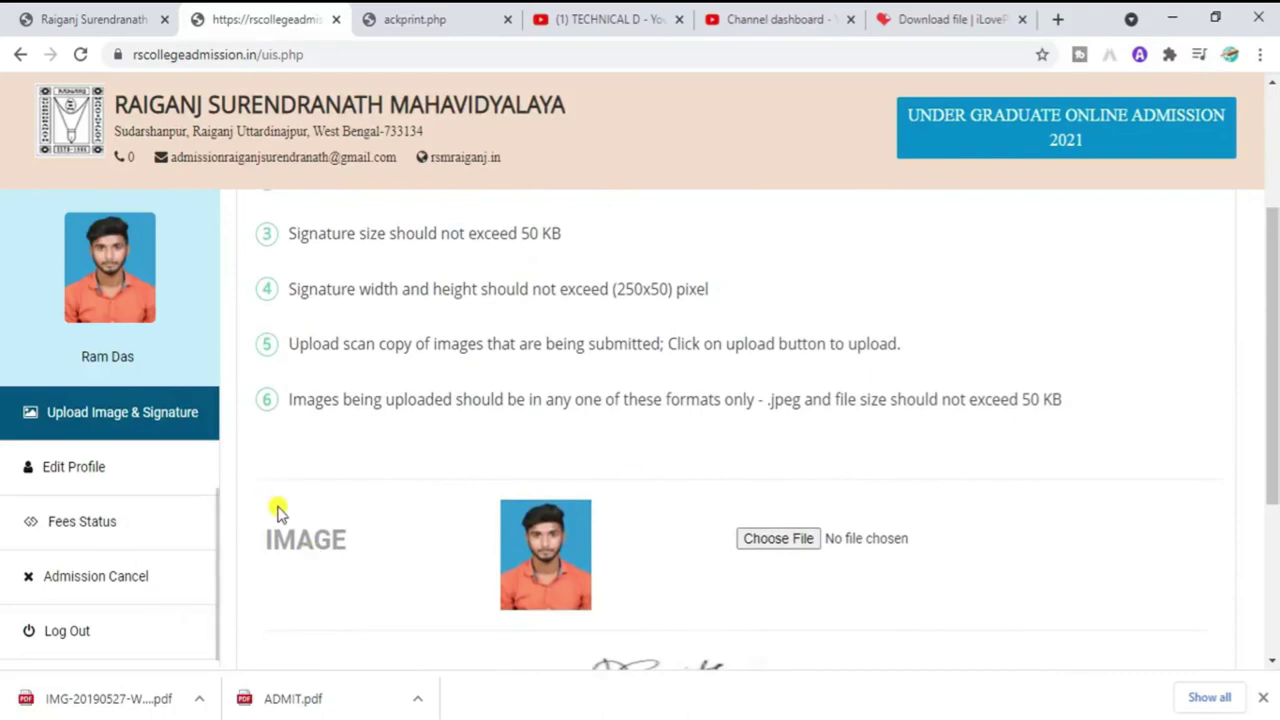
click(88, 469)
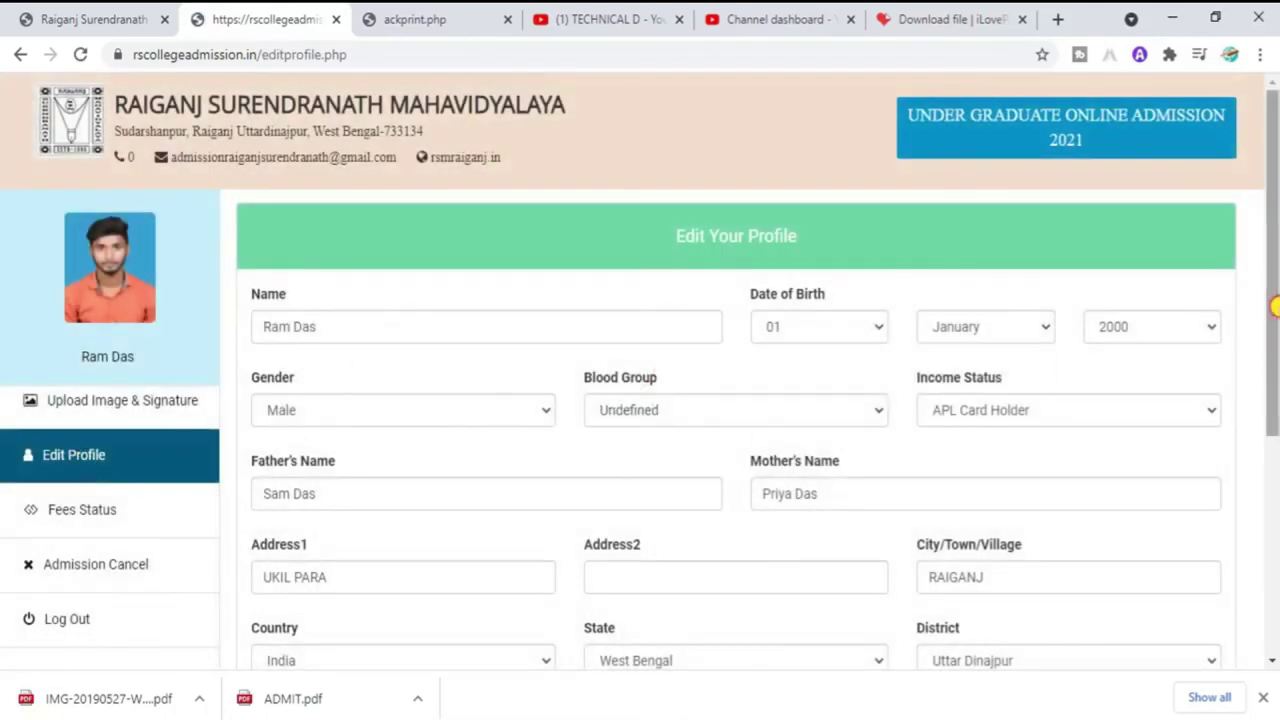
drag(1272, 366, 1275, 697)
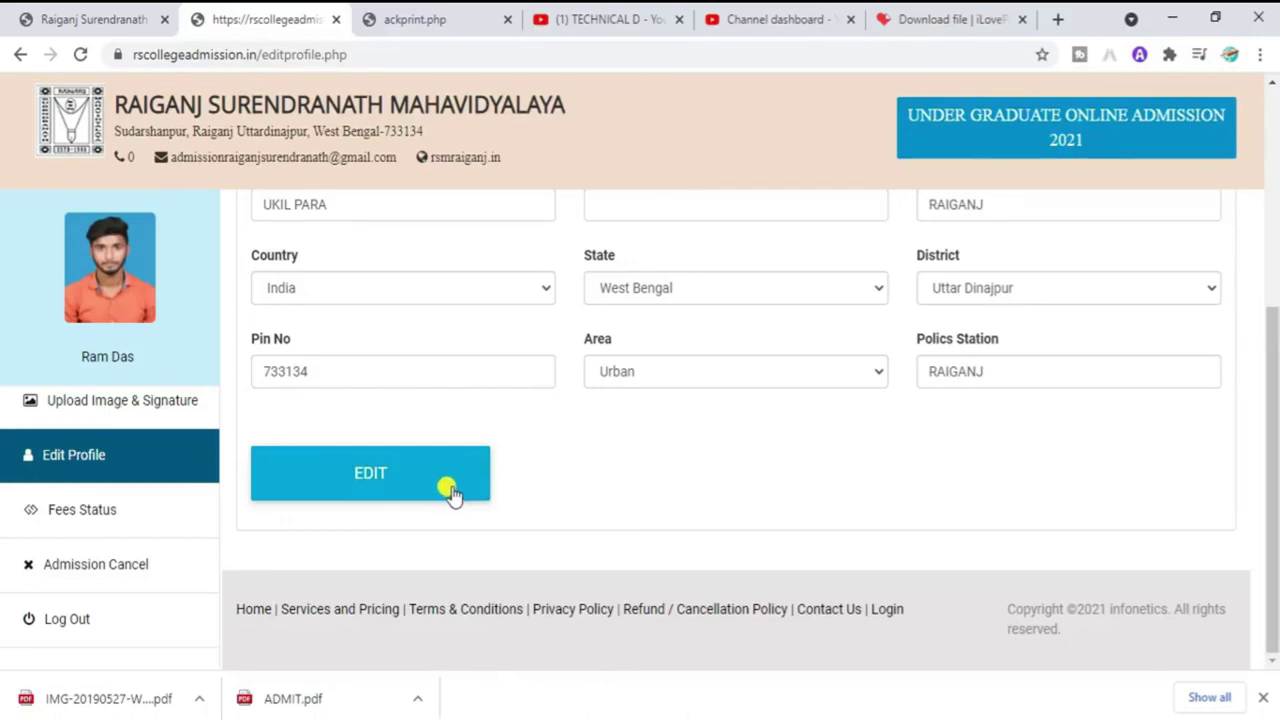
click(104, 406)
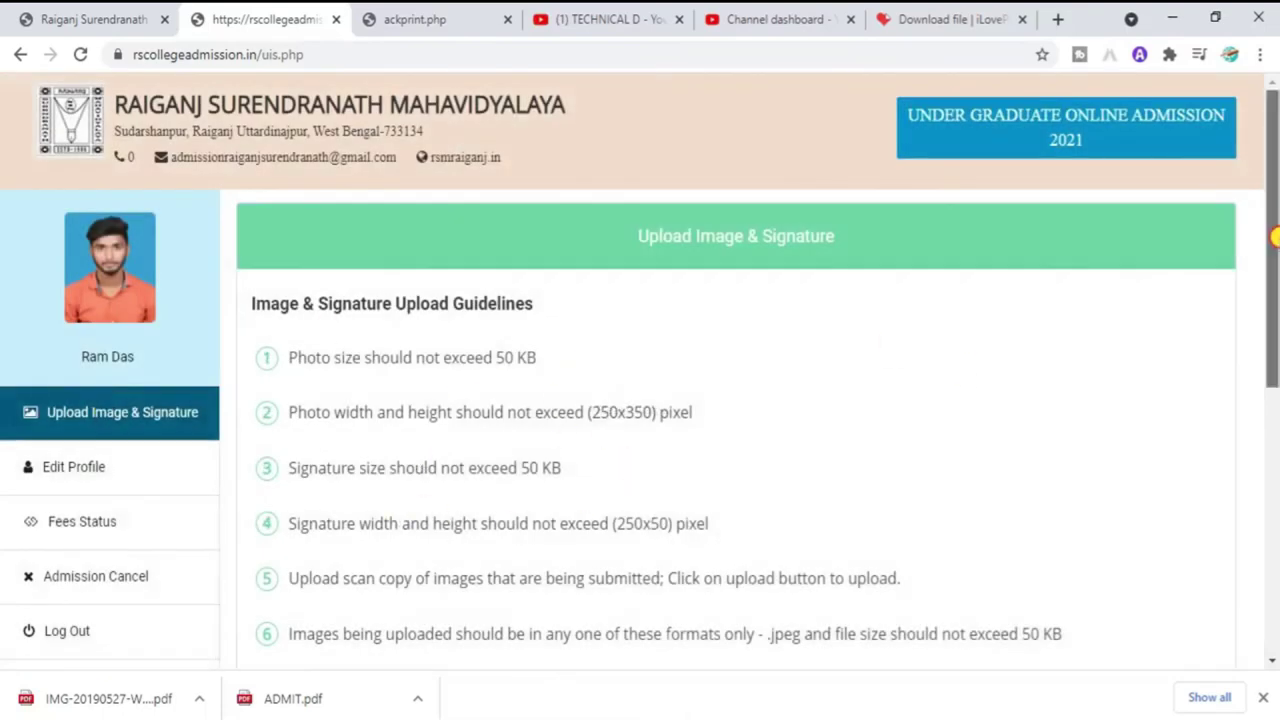
Step: Open Fees Status and check the BA courses listed as Paid at 1800 and 1625
scroll(1275, 237, down, 6)
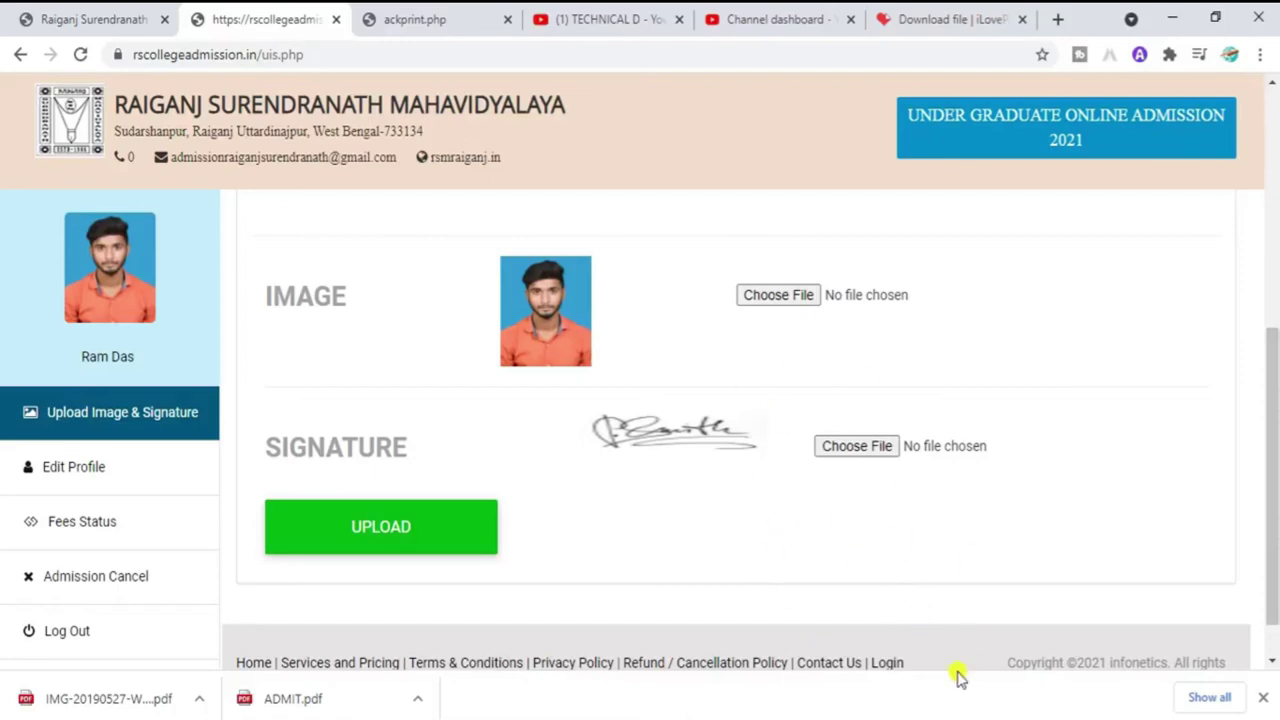
click(97, 525)
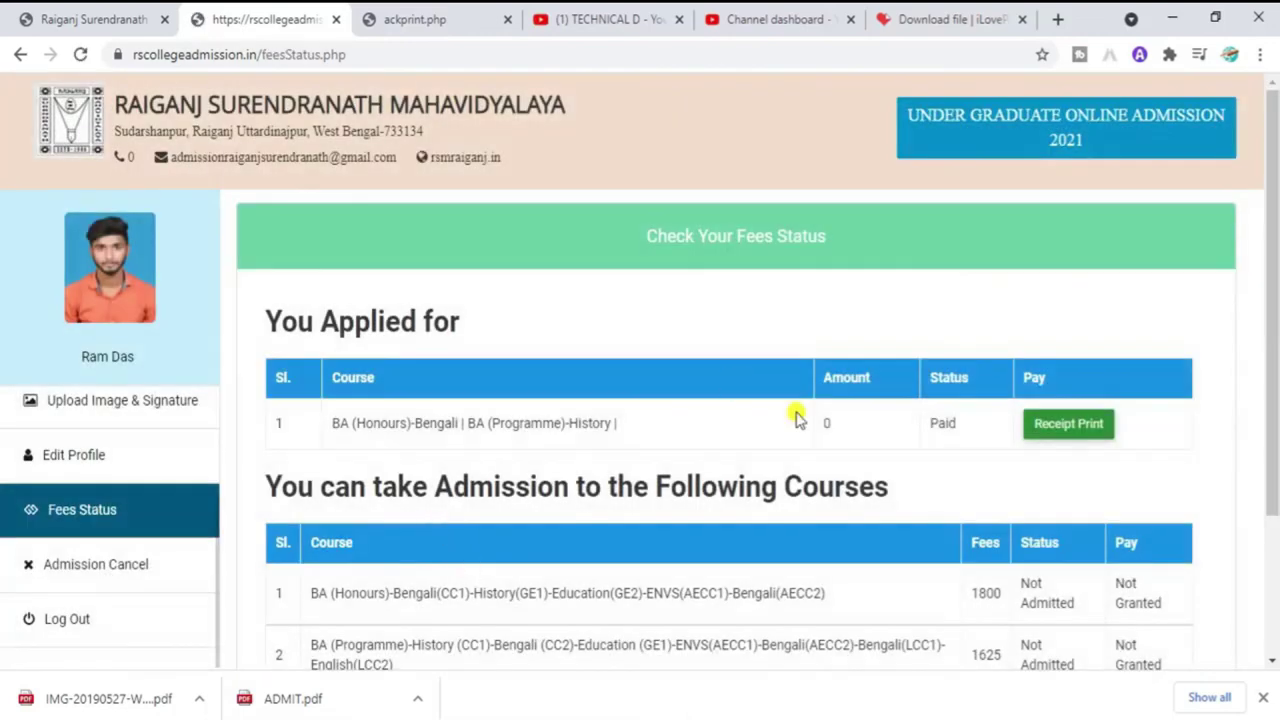
scroll(1170, 380, down, 1)
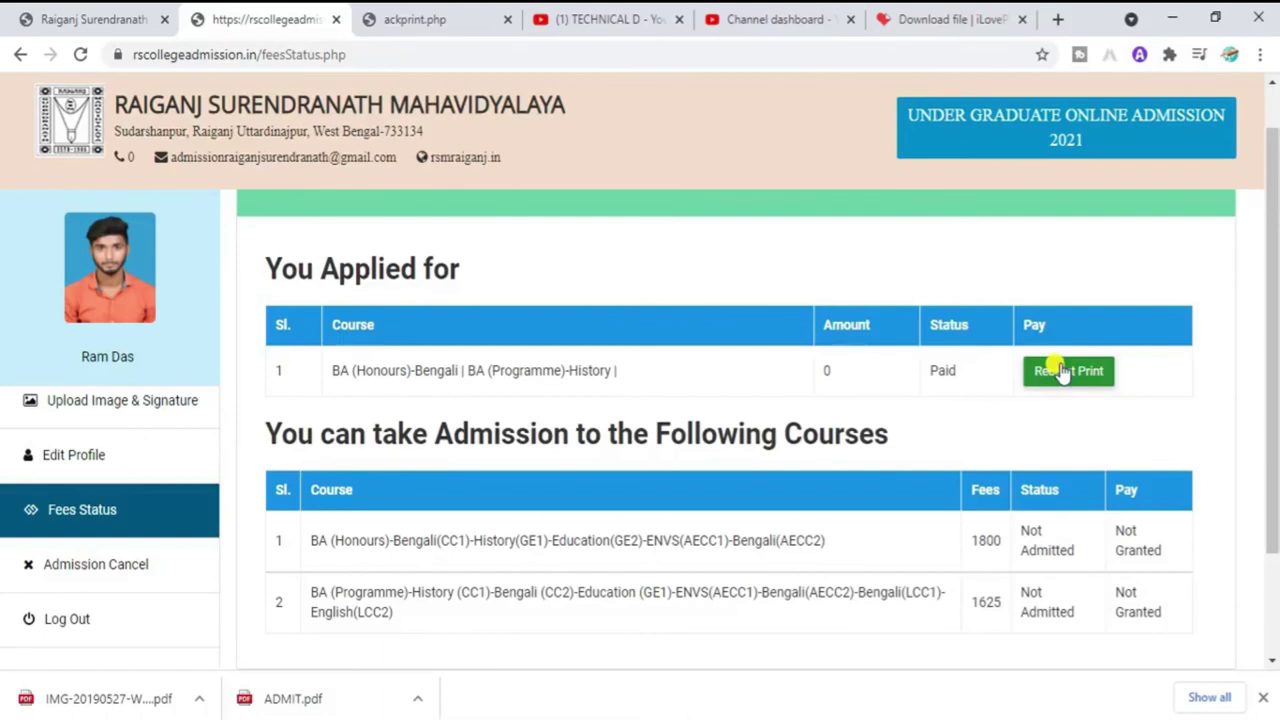
drag(1274, 310, 1275, 369)
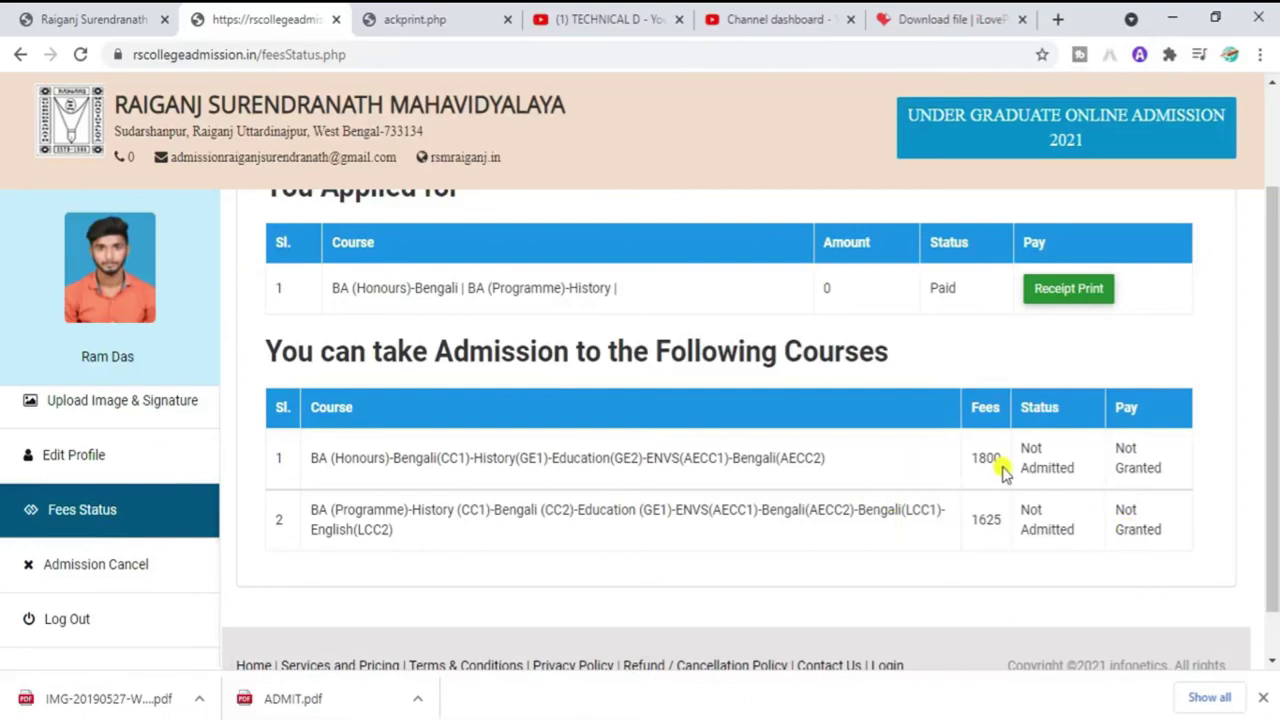
Step: View the receipt PDF showing the waived 0.00 application fee, then return to Fees Status
click(1088, 292)
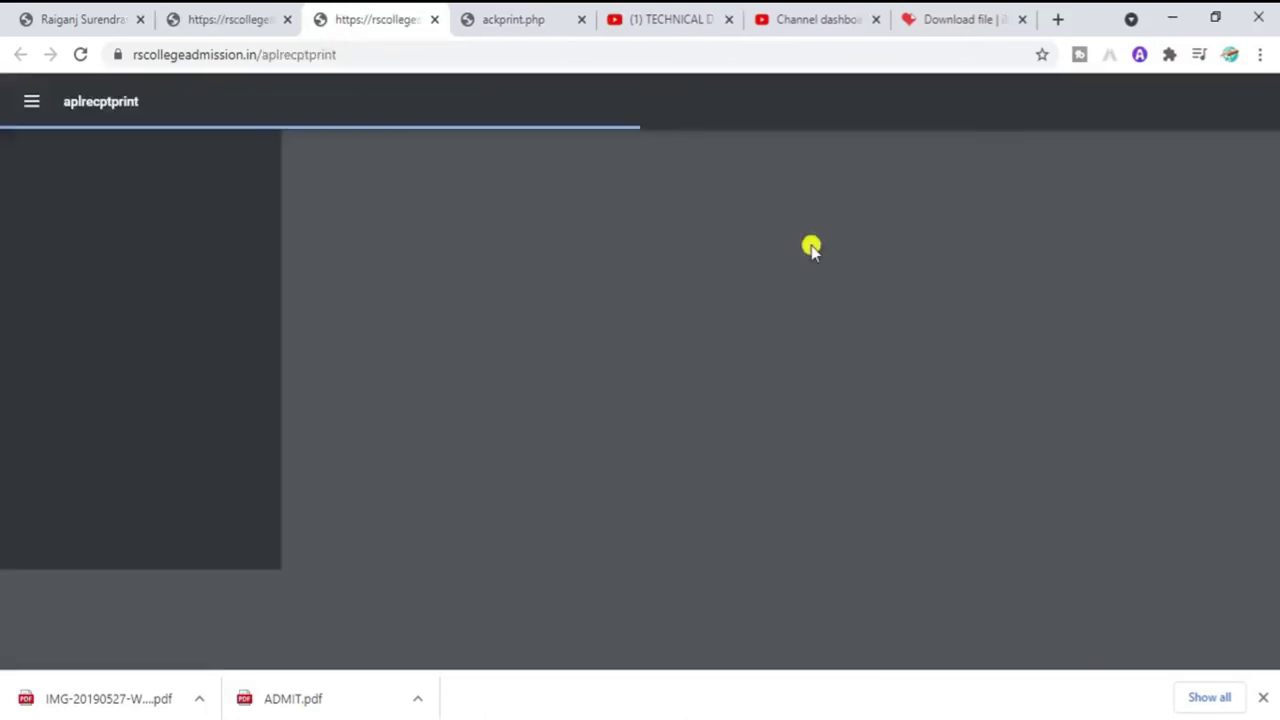
scroll(1275, 310, down, 1)
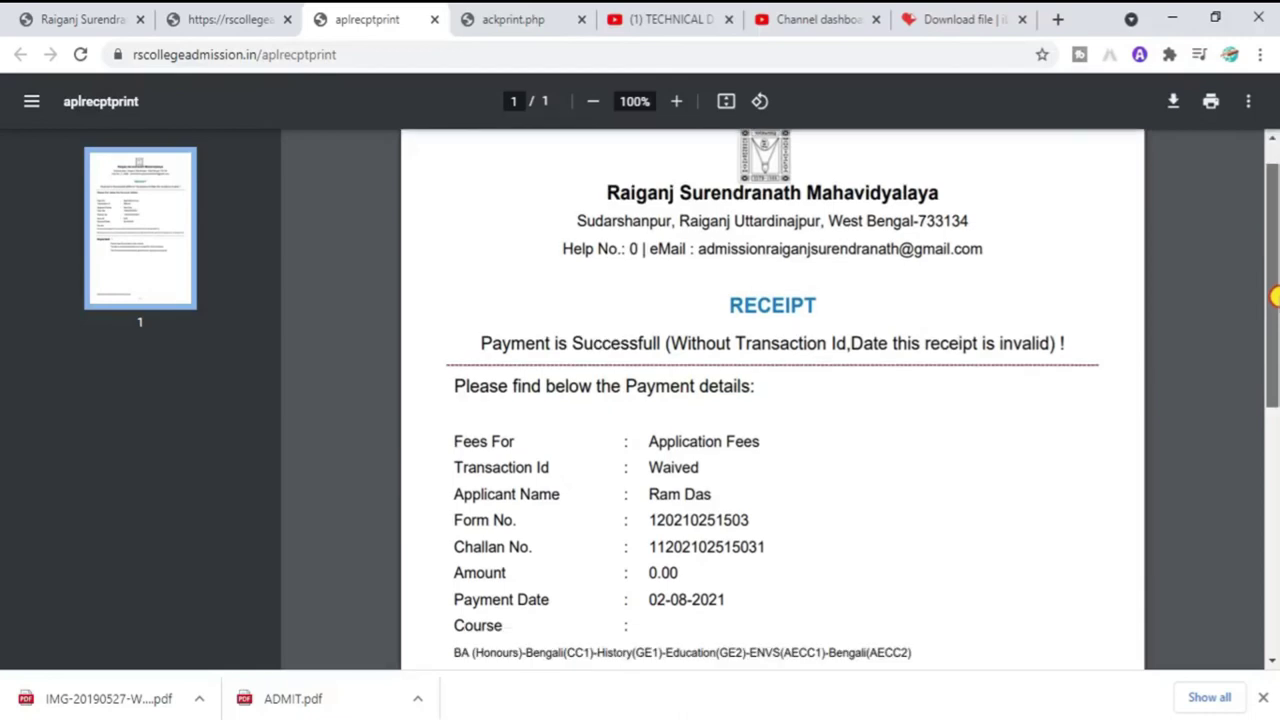
scroll(1275, 310, down, 1)
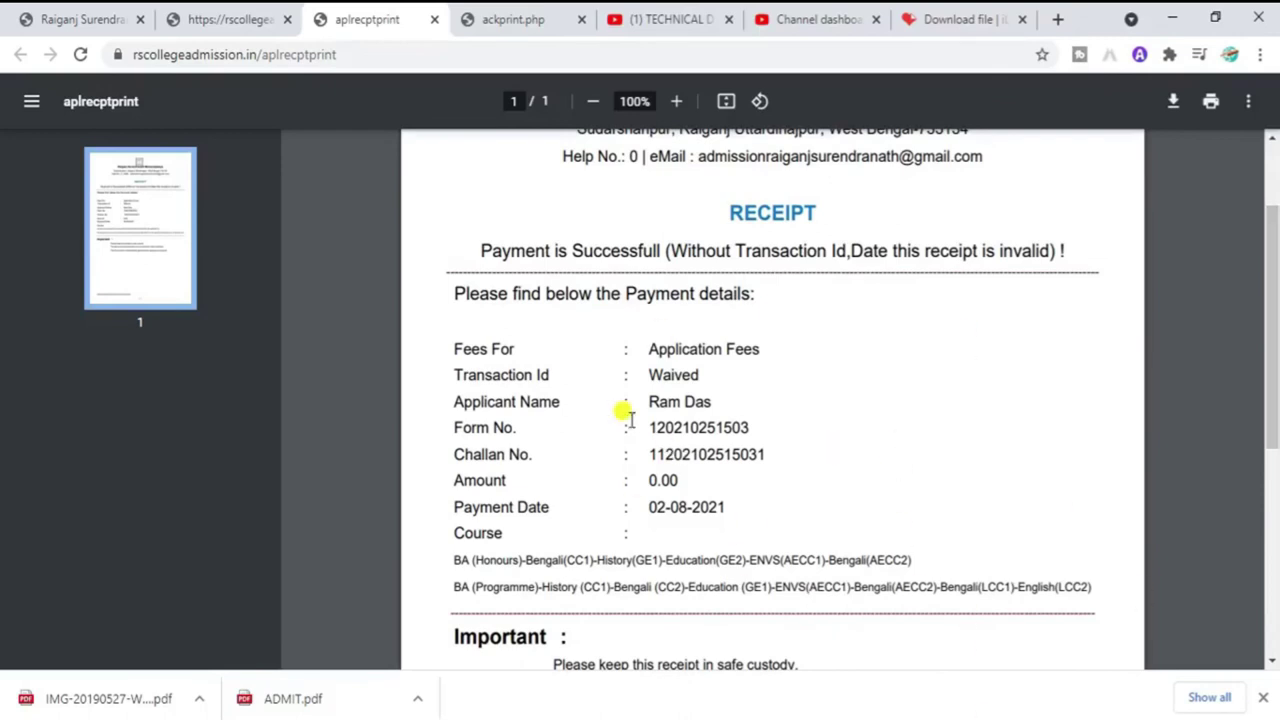
drag(658, 350, 698, 349)
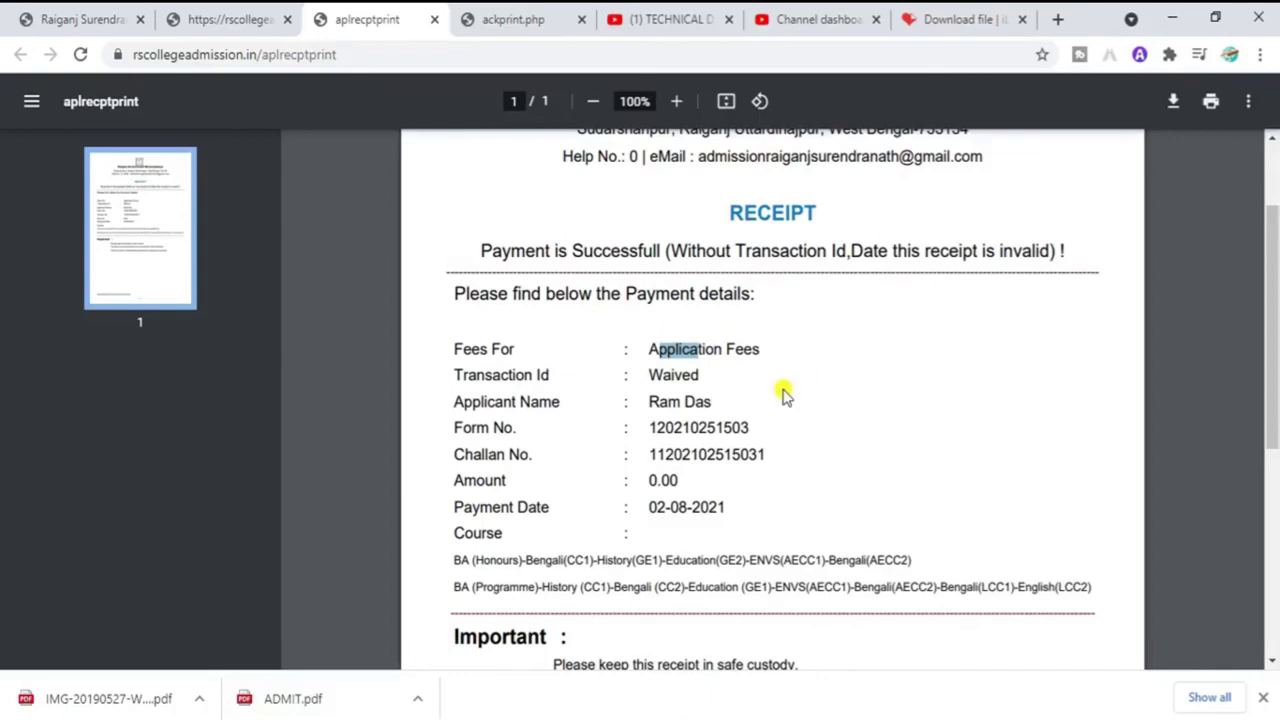
drag(1273, 337, 1273, 280)
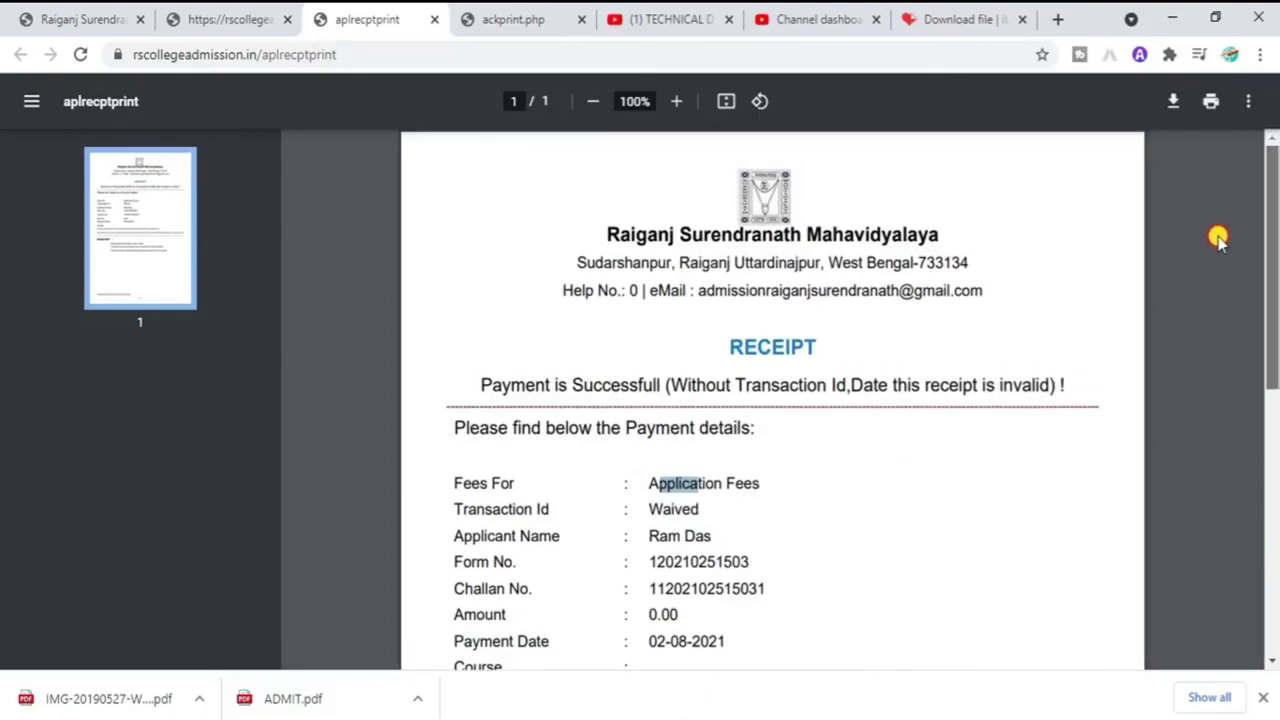
click(196, 10)
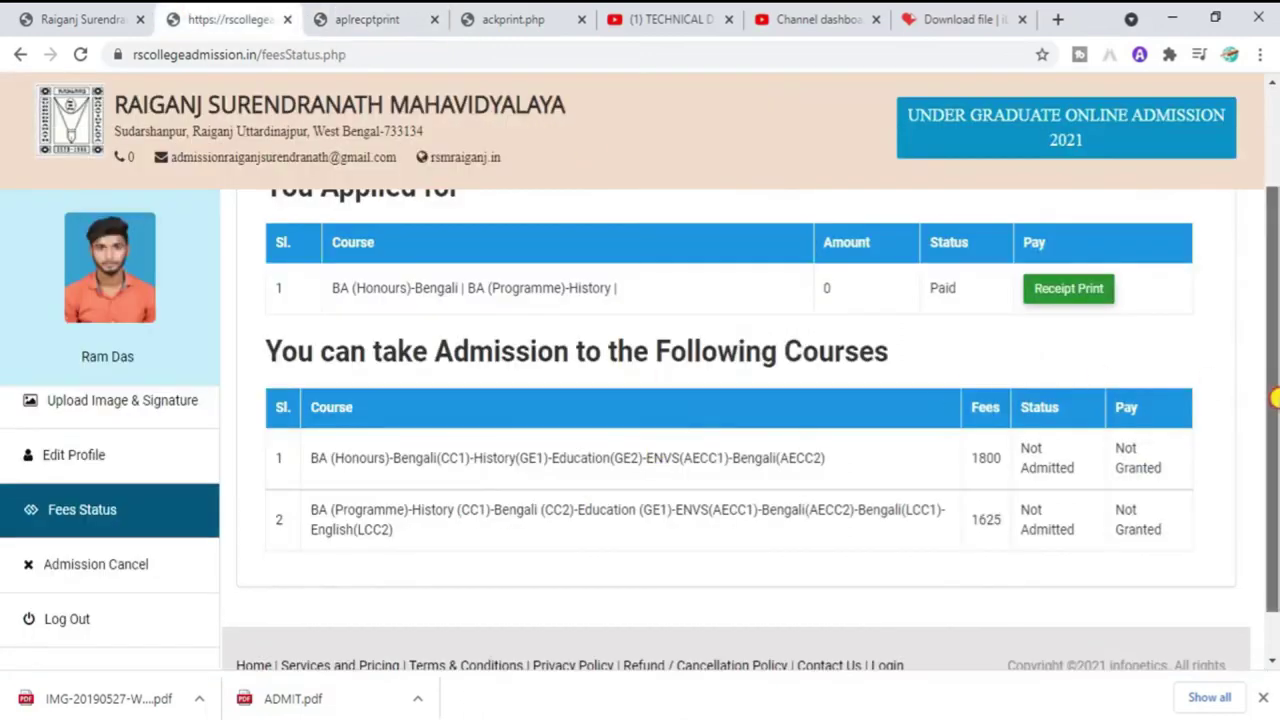
Step: Reopen Upload Documents and confirm every slot still shows no file chosen
drag(1273, 397, 1248, 248)
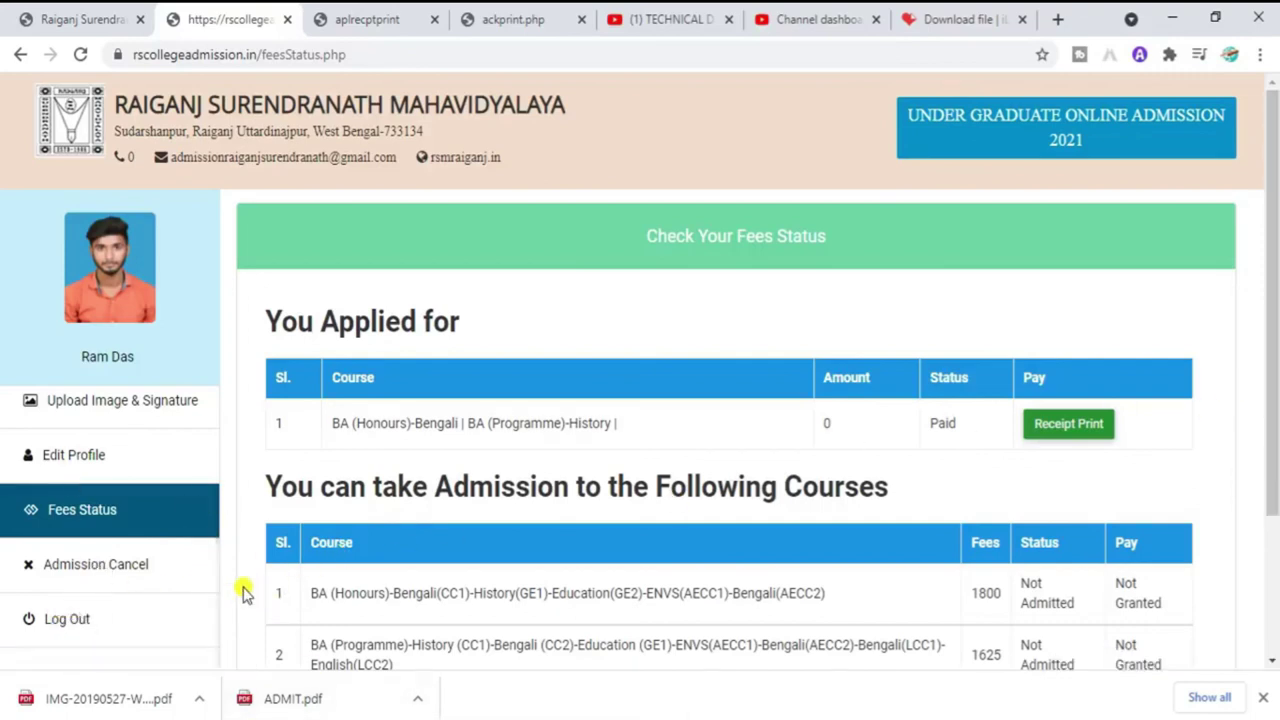
mouse_move(217, 600)
mouse_down()
mouse_move(223, 478)
mouse_move(240, 580)
mouse_move(229, 551)
mouse_up()
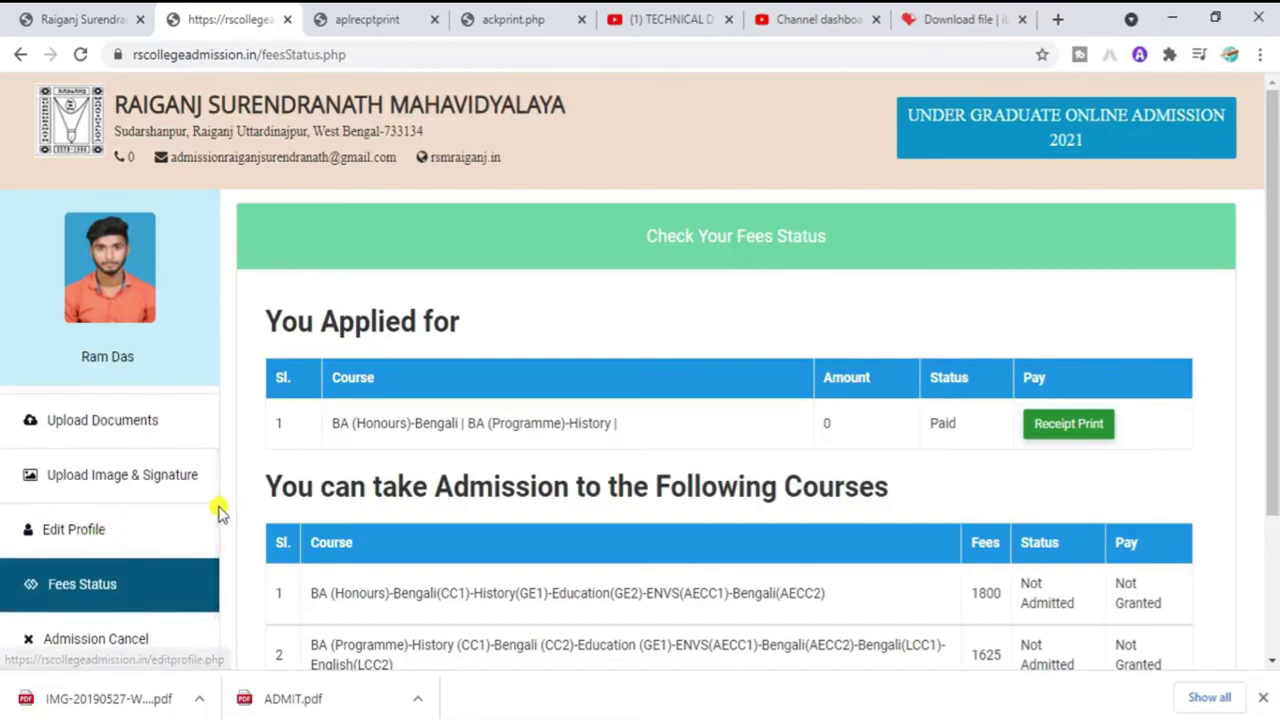
click(157, 440)
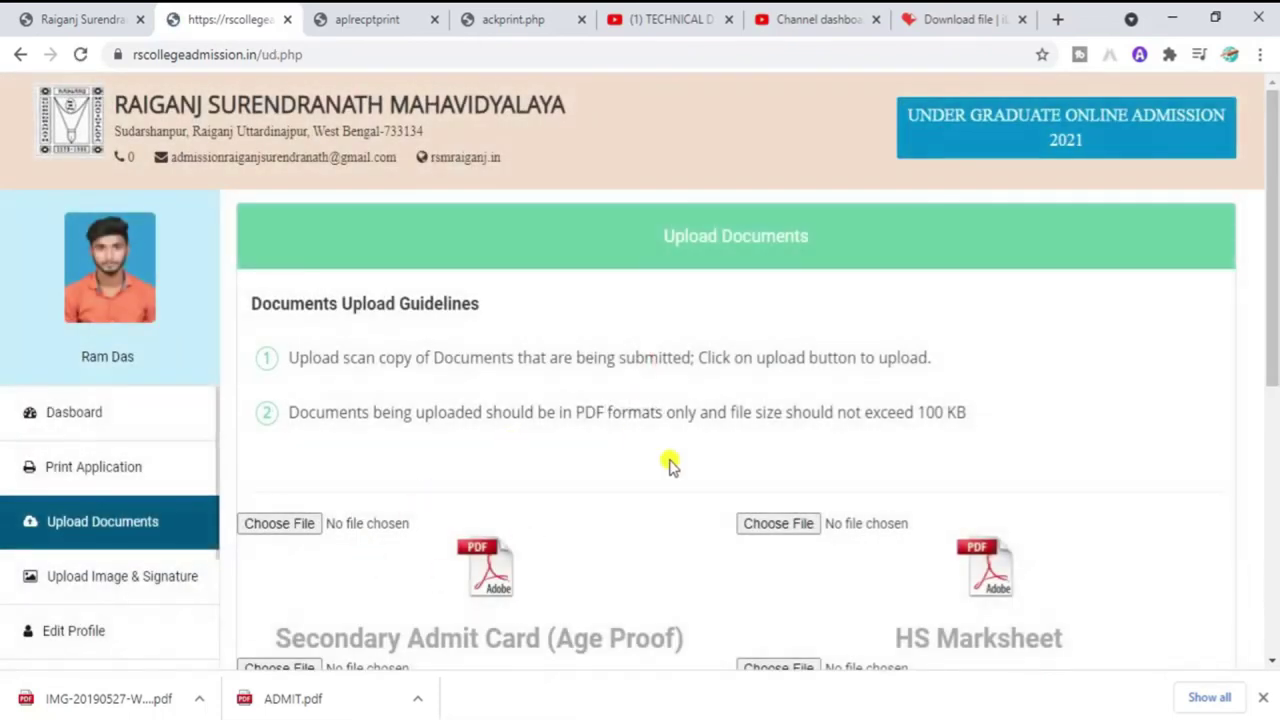
drag(1268, 277, 1266, 351)
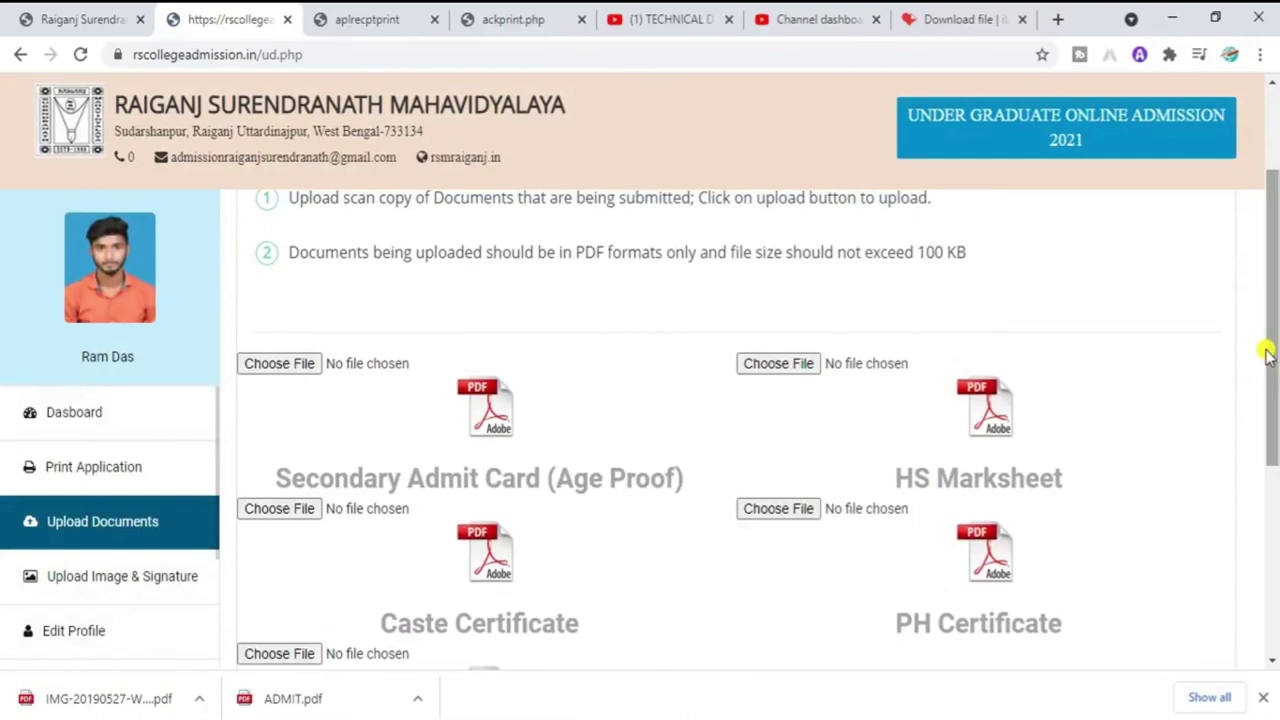
Step: Open Print Application and generate the two-page application form PDF with PRINT FORM
click(77, 477)
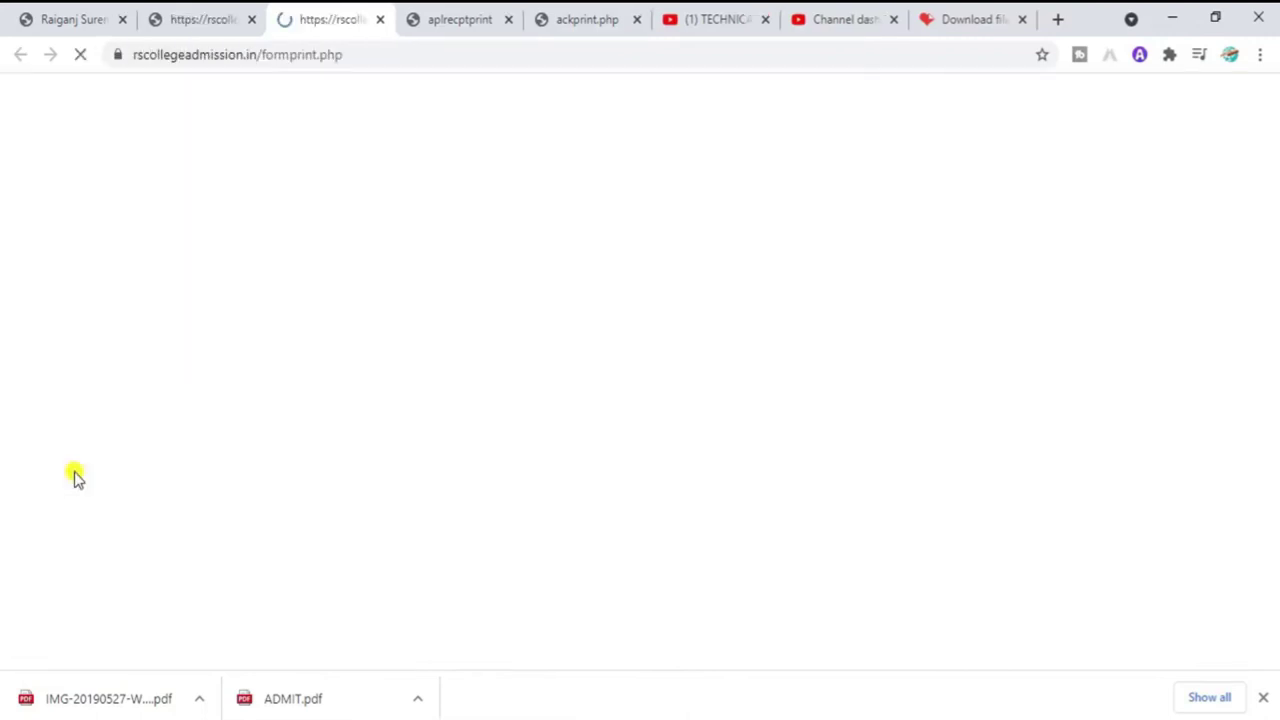
drag(1276, 290, 1276, 436)
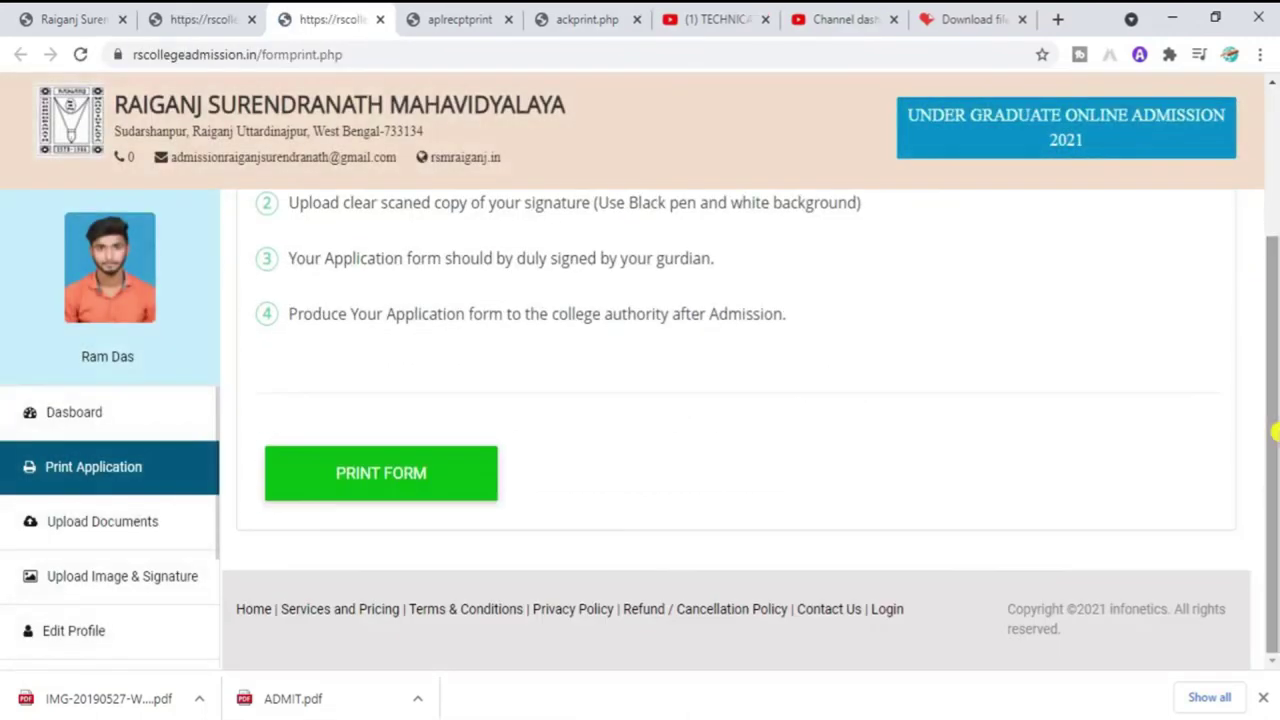
click(370, 480)
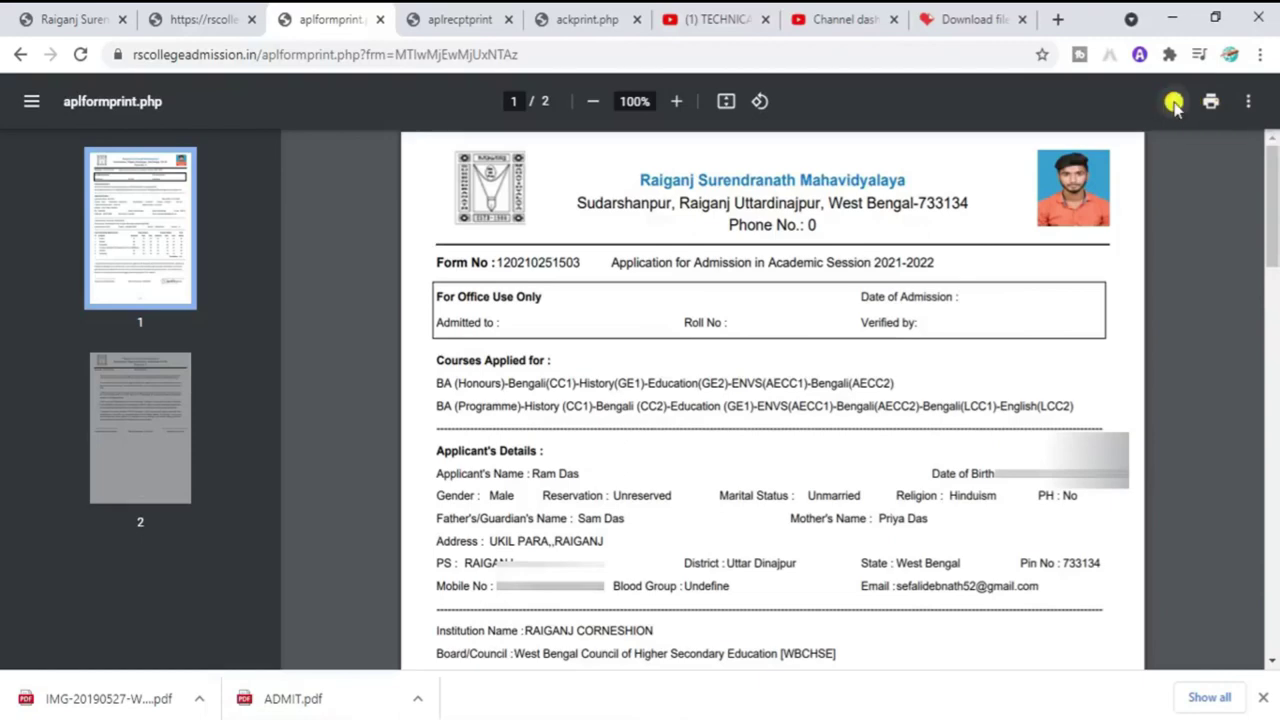
Step: Save the application form PDF as 'RAIGANJ SU MAHAVIDYALAYA' in Desktop > New folder (2)
click(1174, 103)
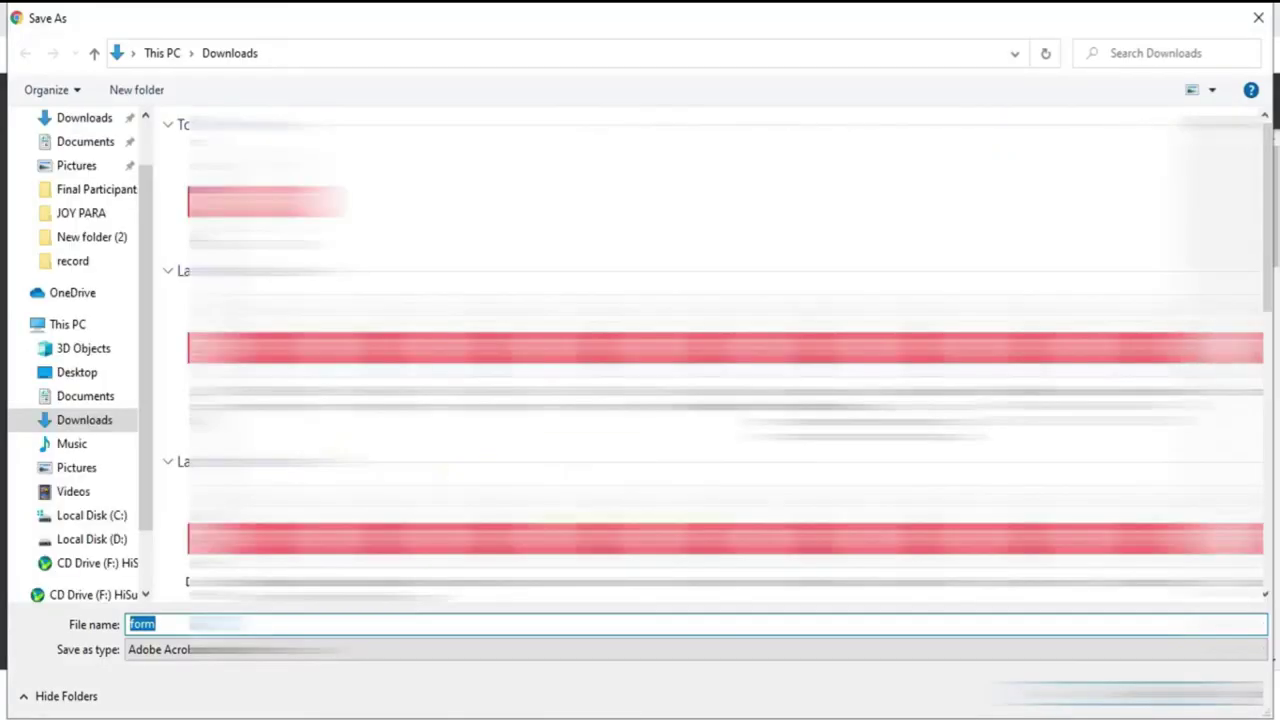
text(RA)
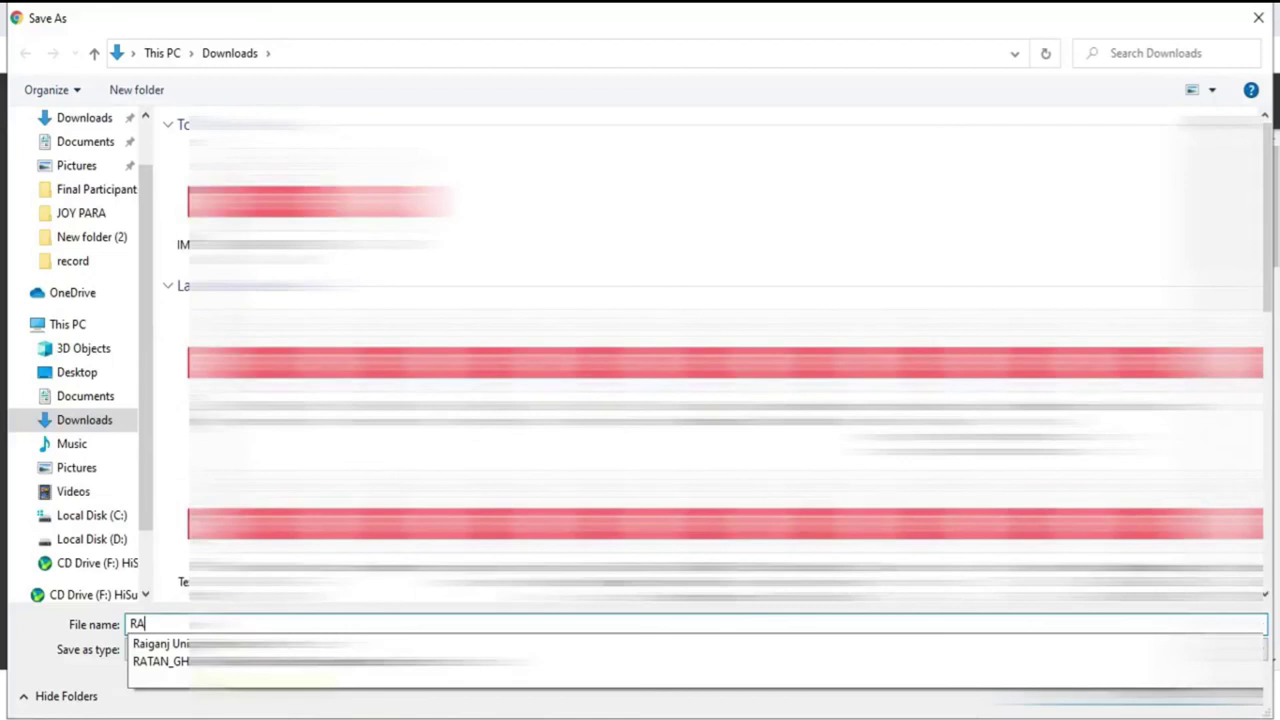
text(IGANJ)
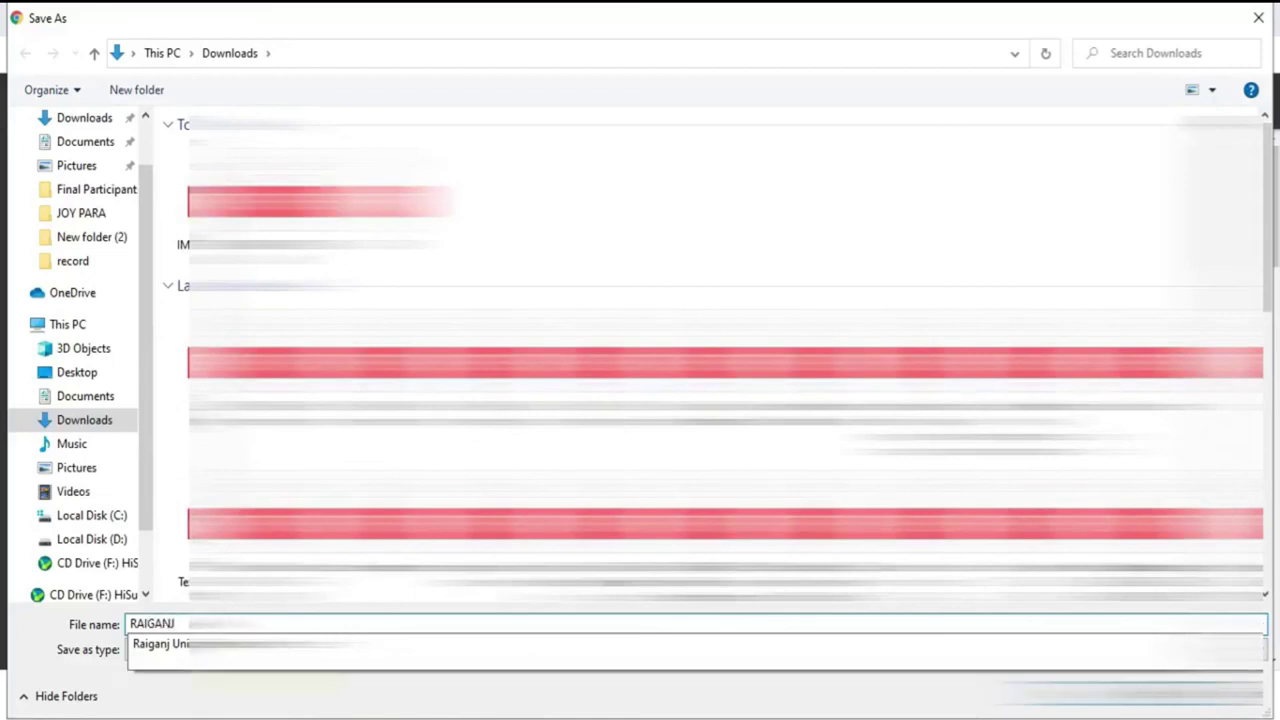
text( SU)
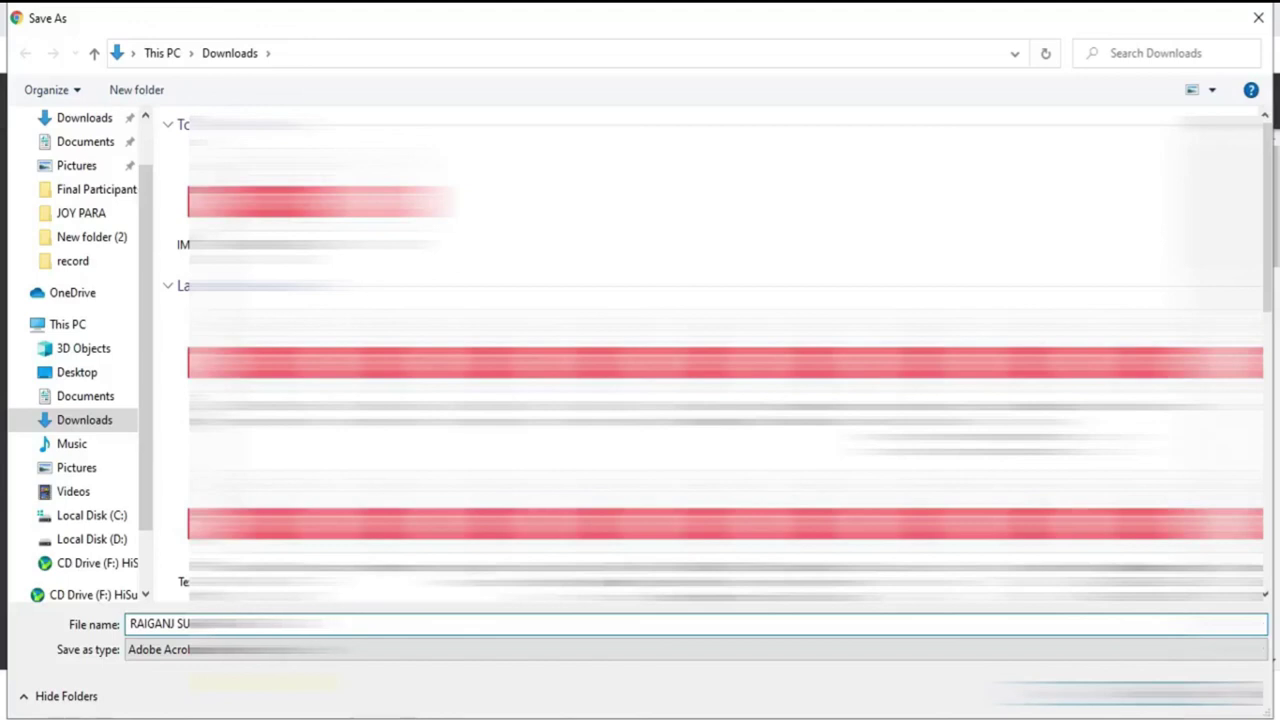
text( MAHAVIDYALAYA)
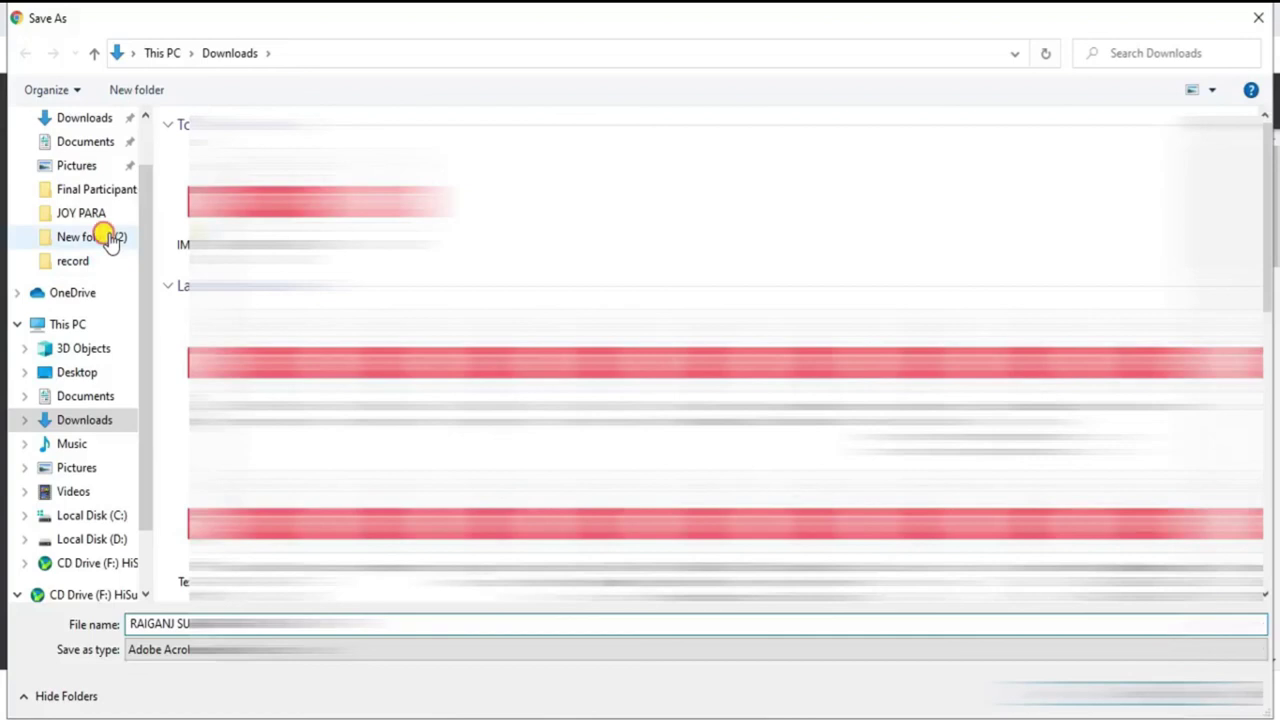
click(104, 237)
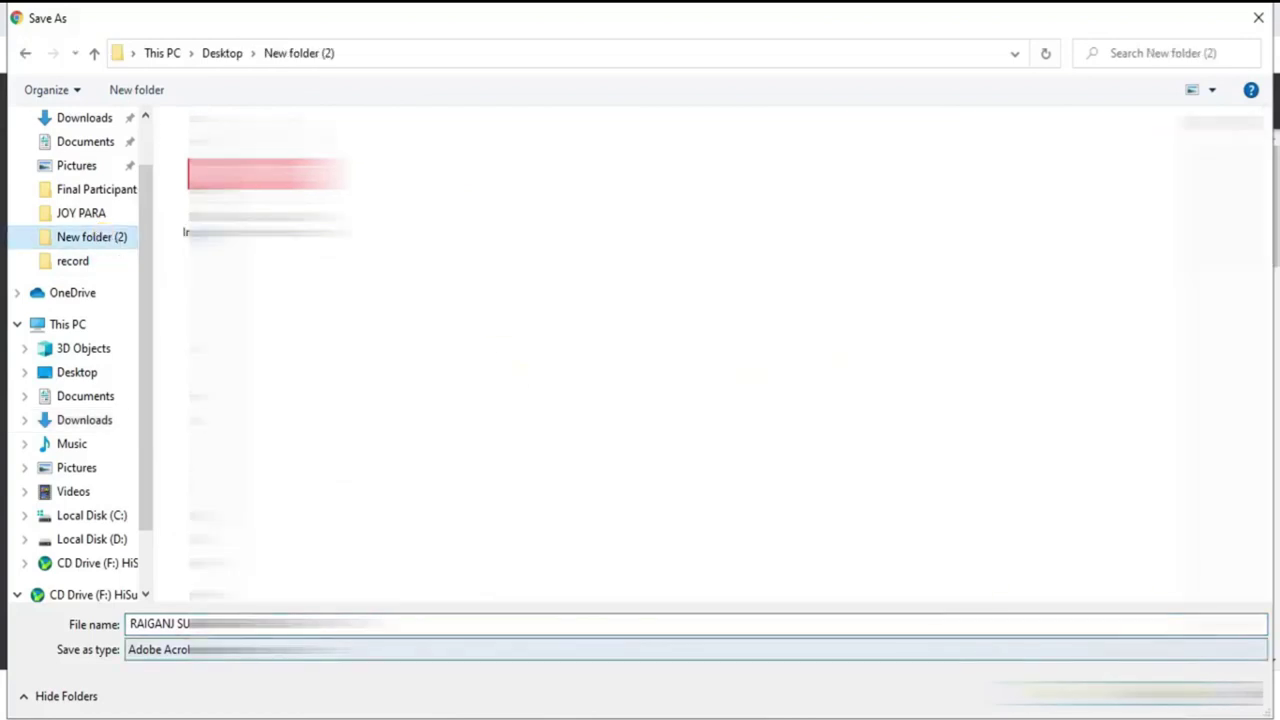
key(Return)
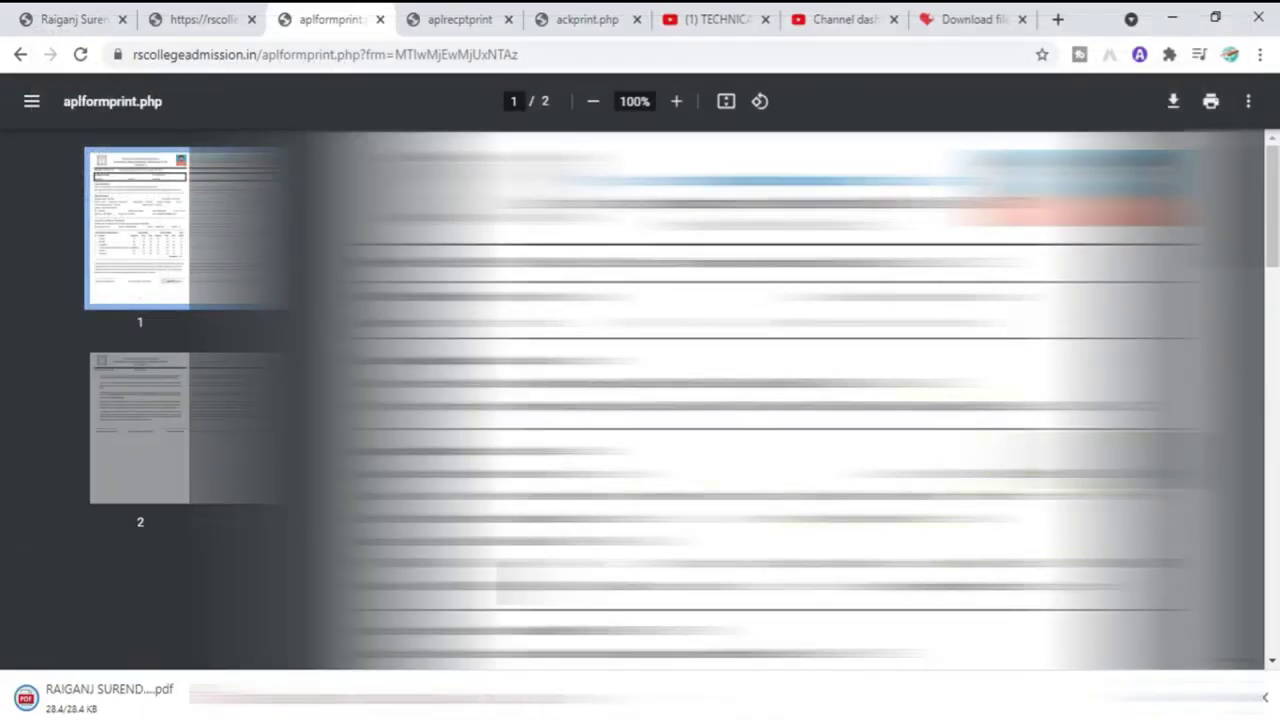
Step: Scroll through both pages of the application form PDF, then go back to the Upload Documents tab
drag(1272, 300, 1271, 507)
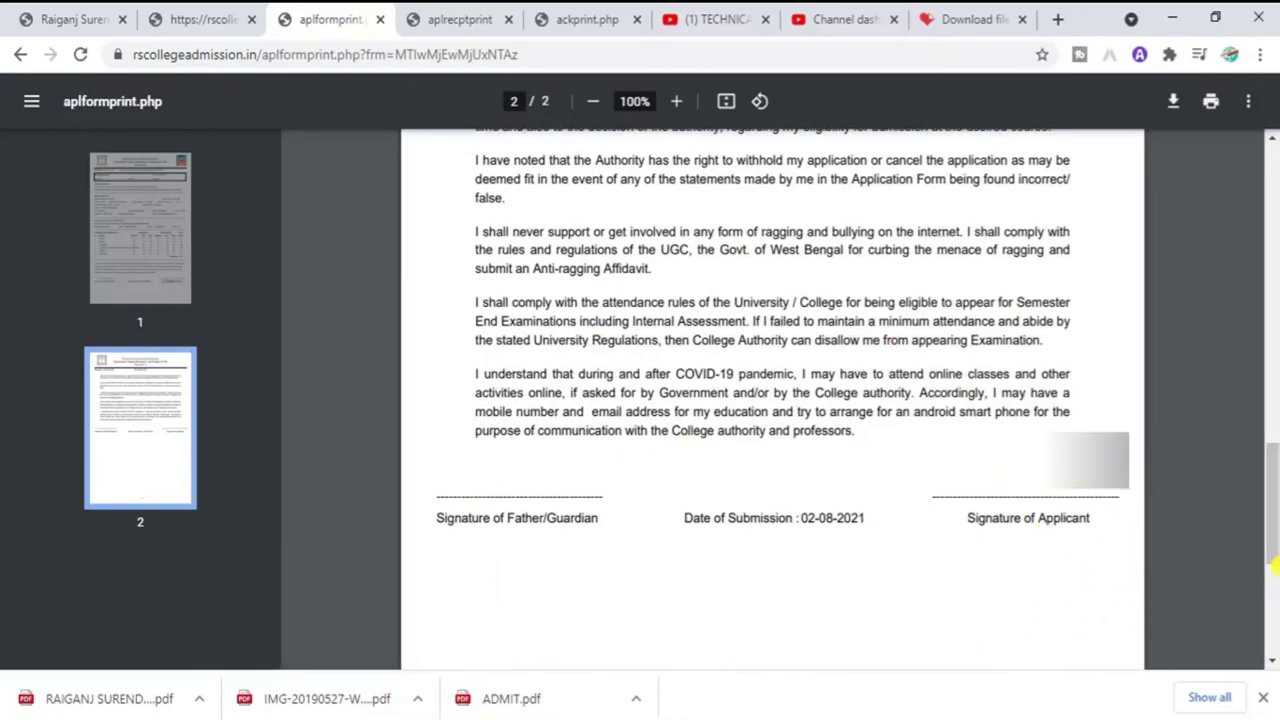
drag(1272, 500, 1249, 114)
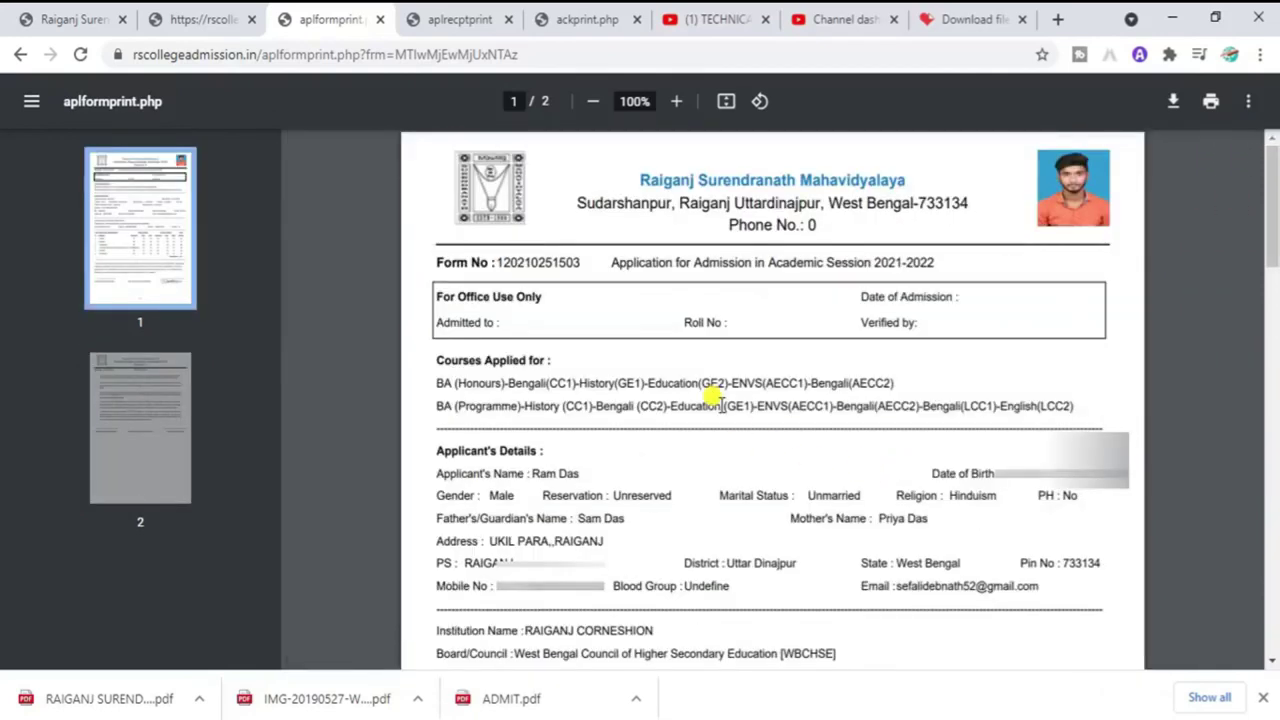
click(228, 21)
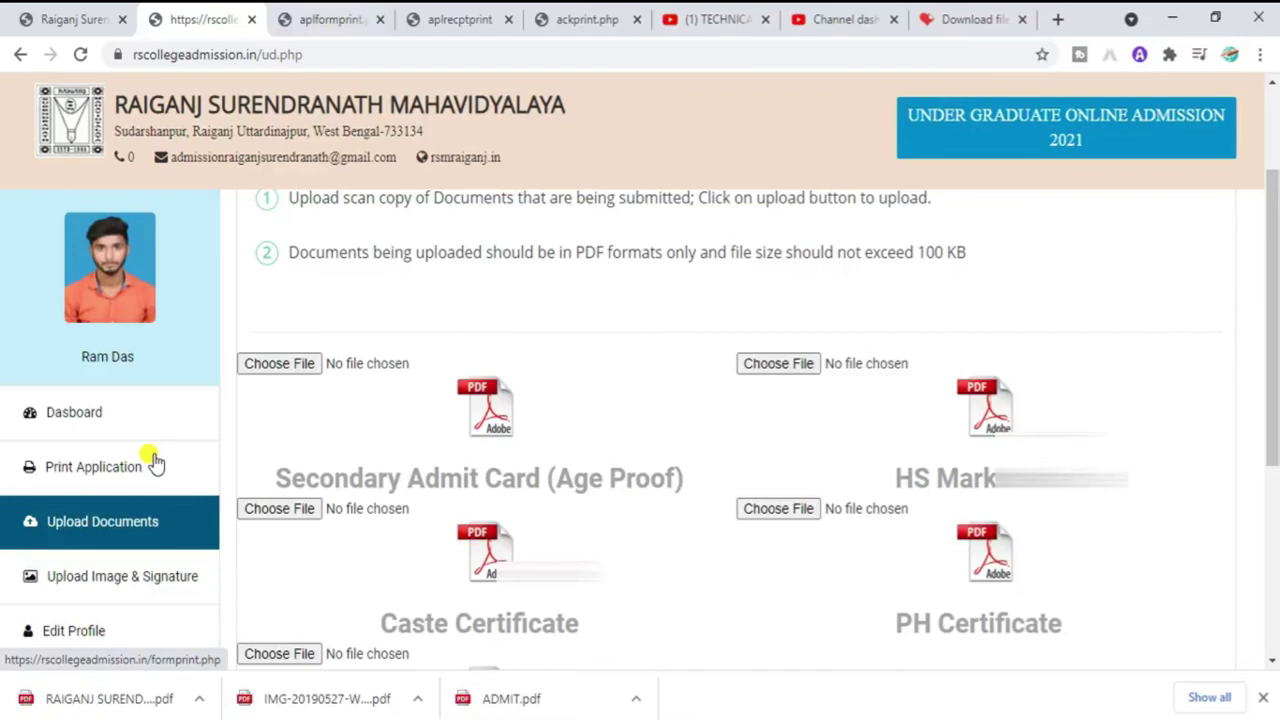
Step: Open the Dashboard's Upload Status and highlight the pending Caste, PH and BPL certificate rows
click(58, 413)
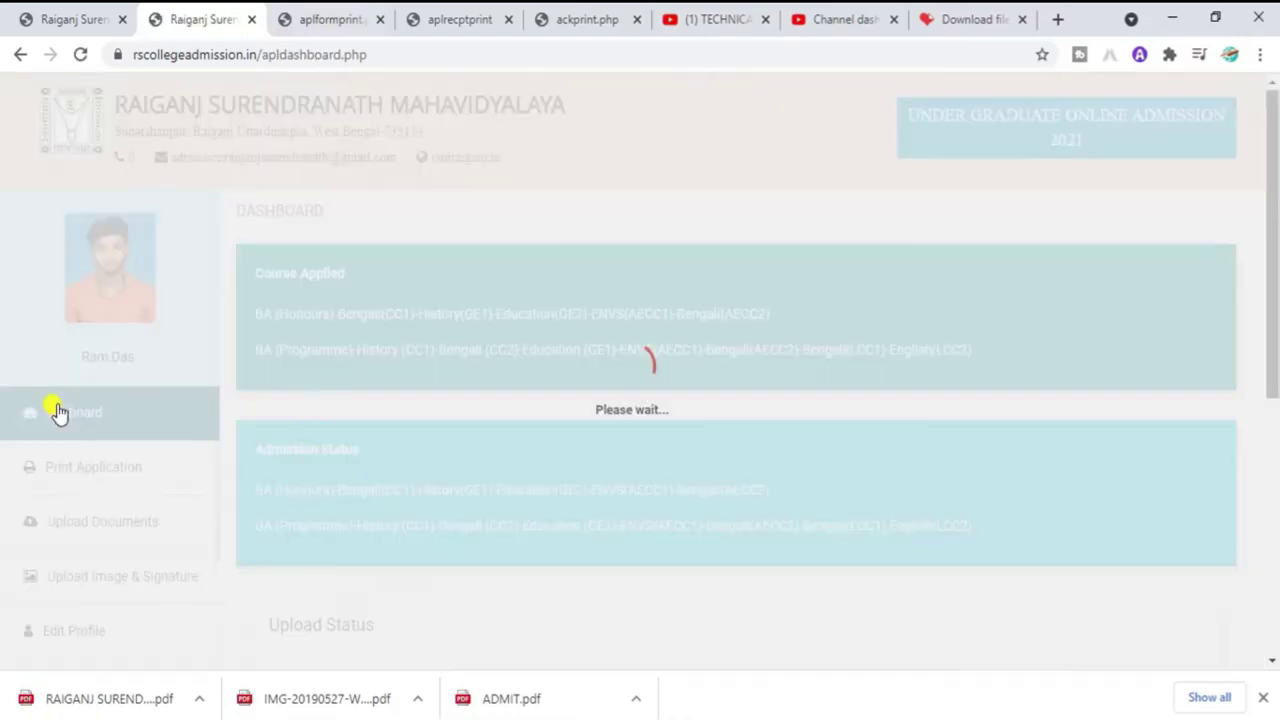
drag(1275, 388, 1275, 637)
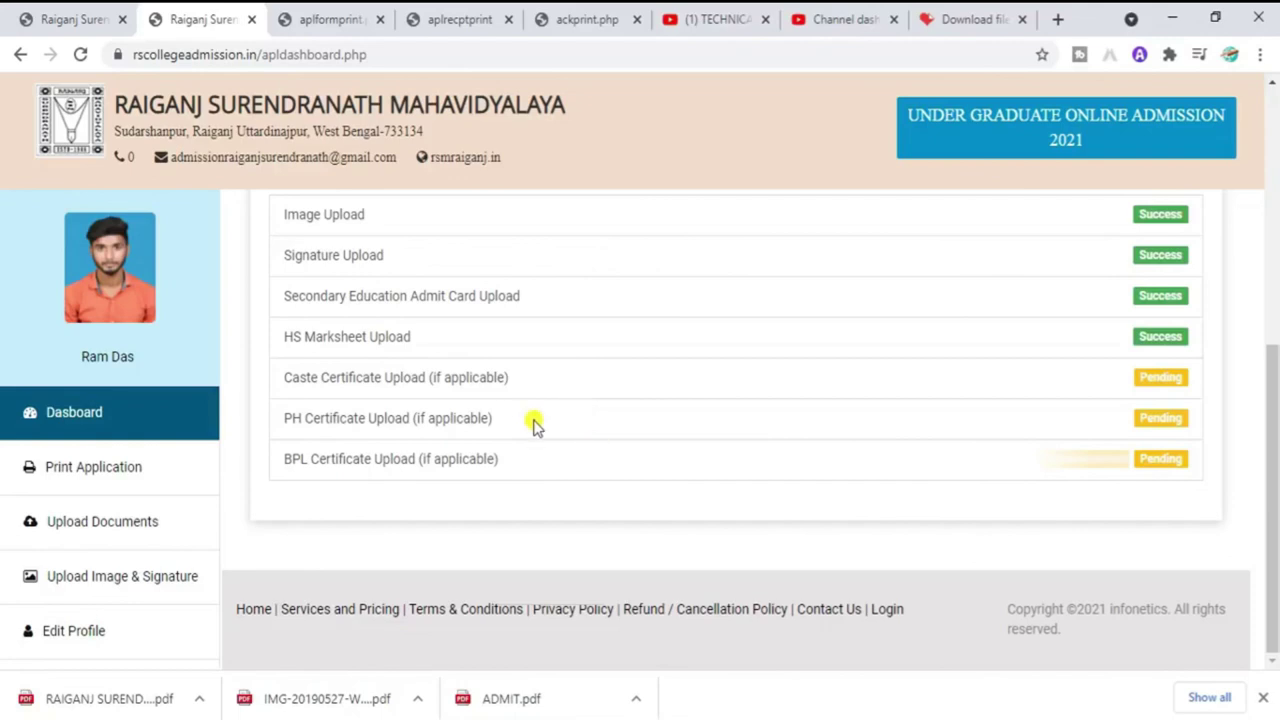
drag(390, 372, 455, 372)
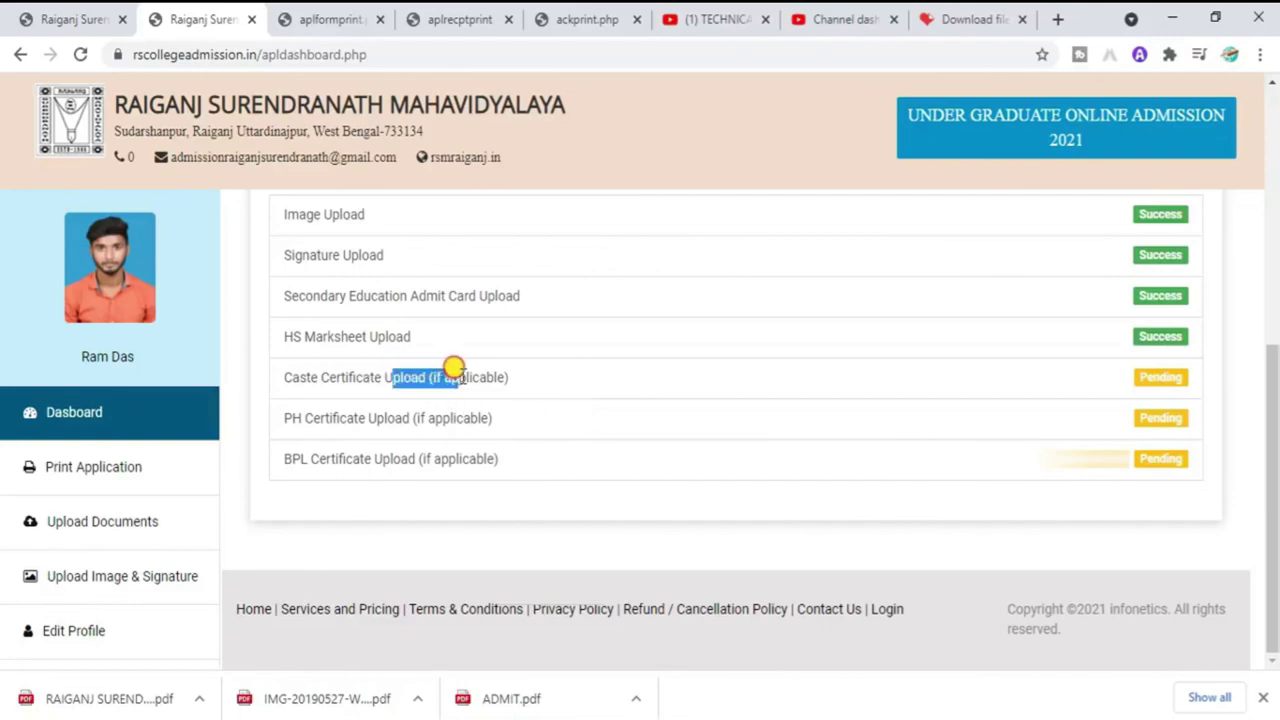
drag(318, 458, 346, 457)
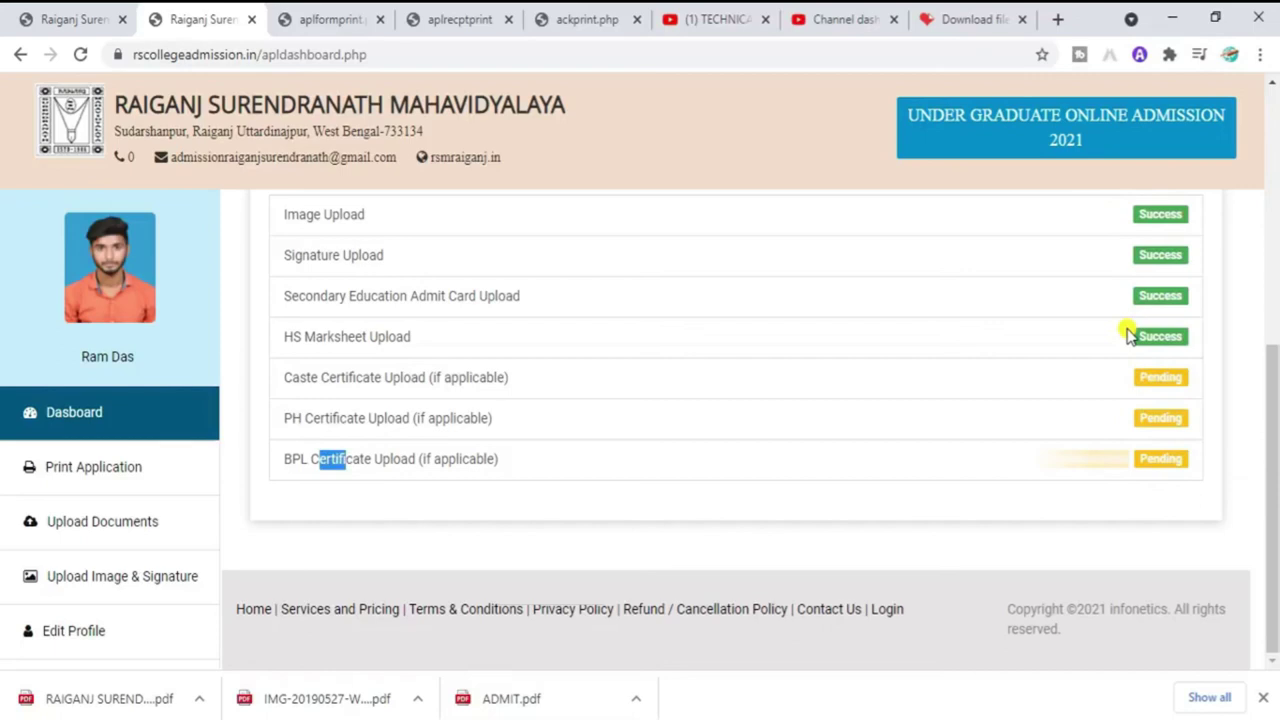
drag(517, 463, 418, 368)
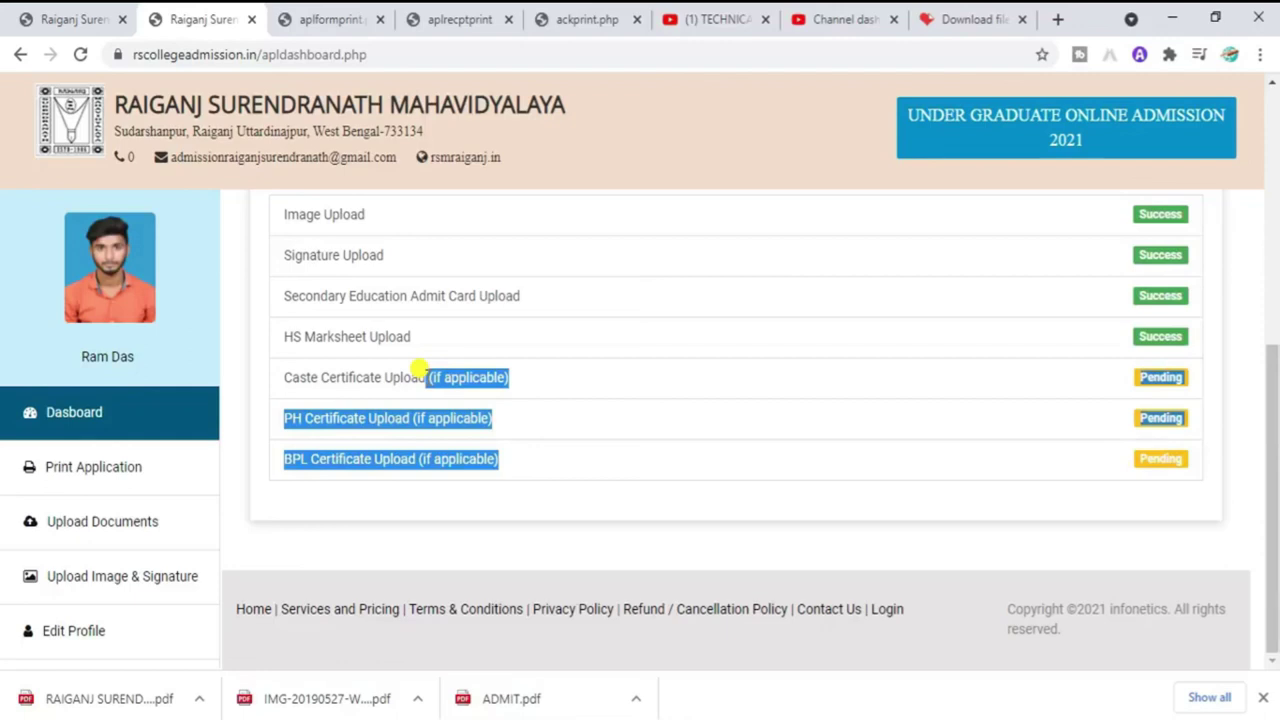
click(1228, 478)
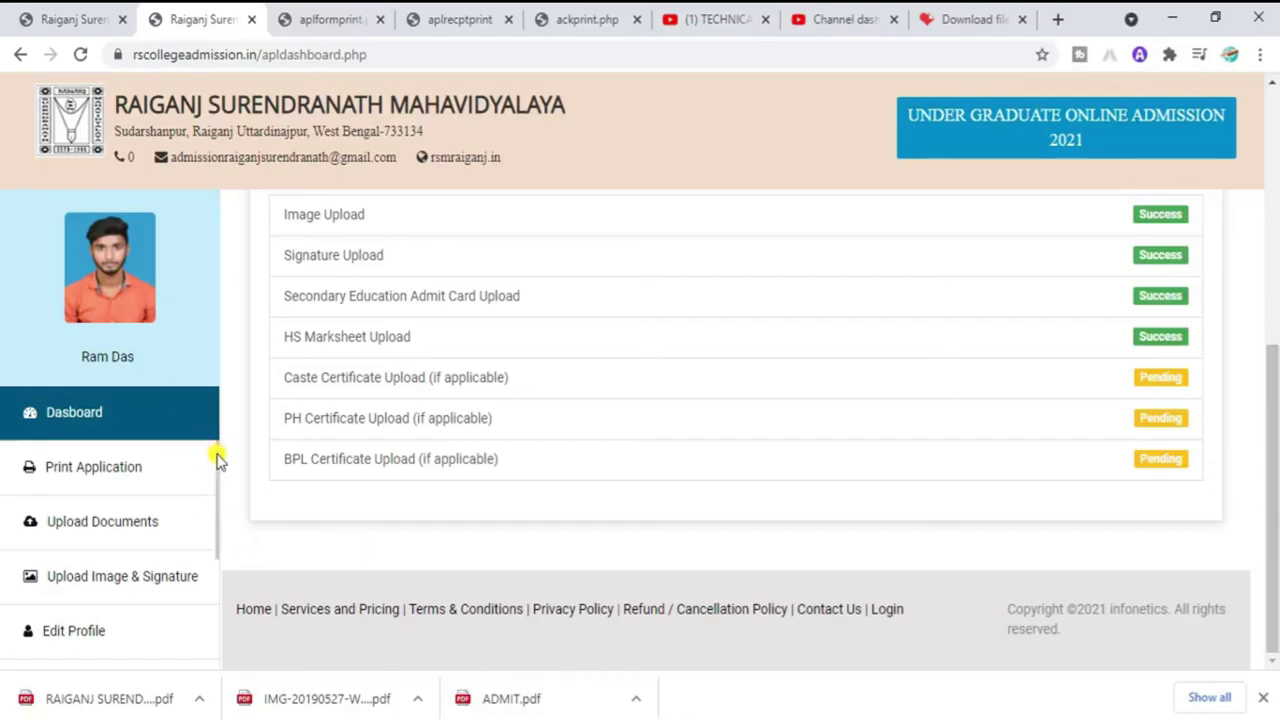
drag(214, 457, 226, 578)
Step: Log out of the applicant account and open the ALREADY APPLIED sign-in page
click(52, 617)
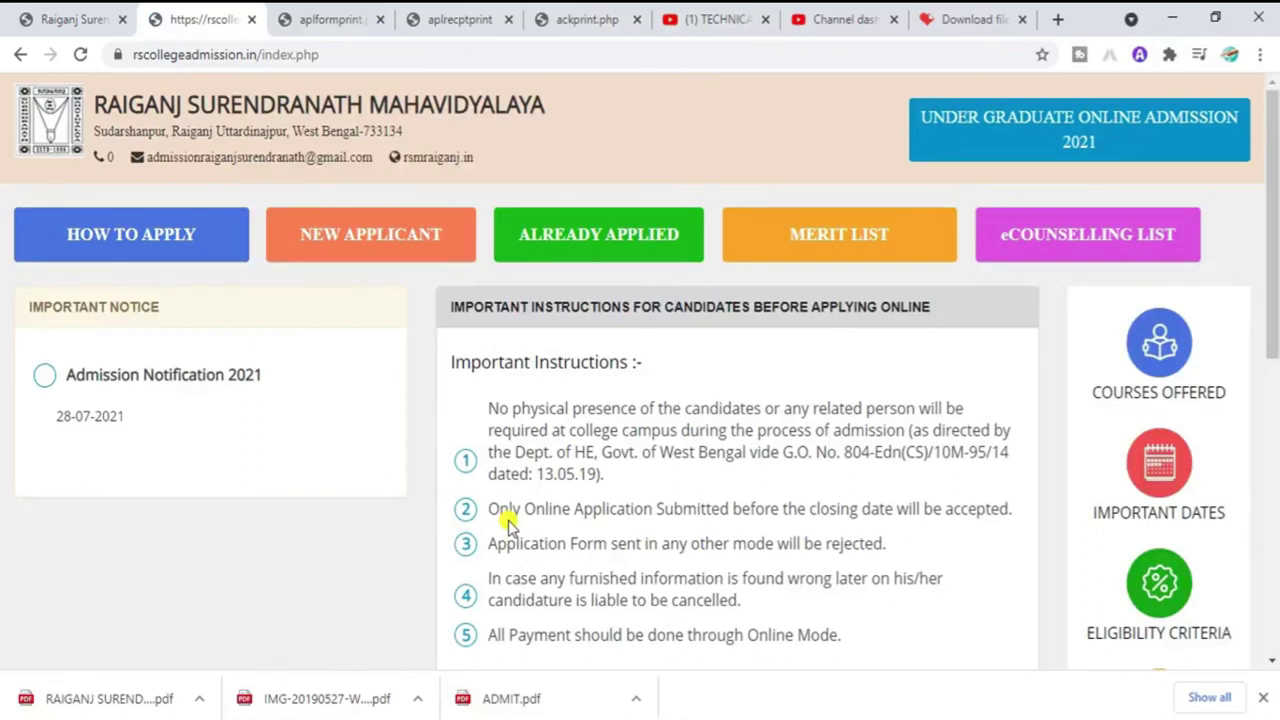
click(625, 245)
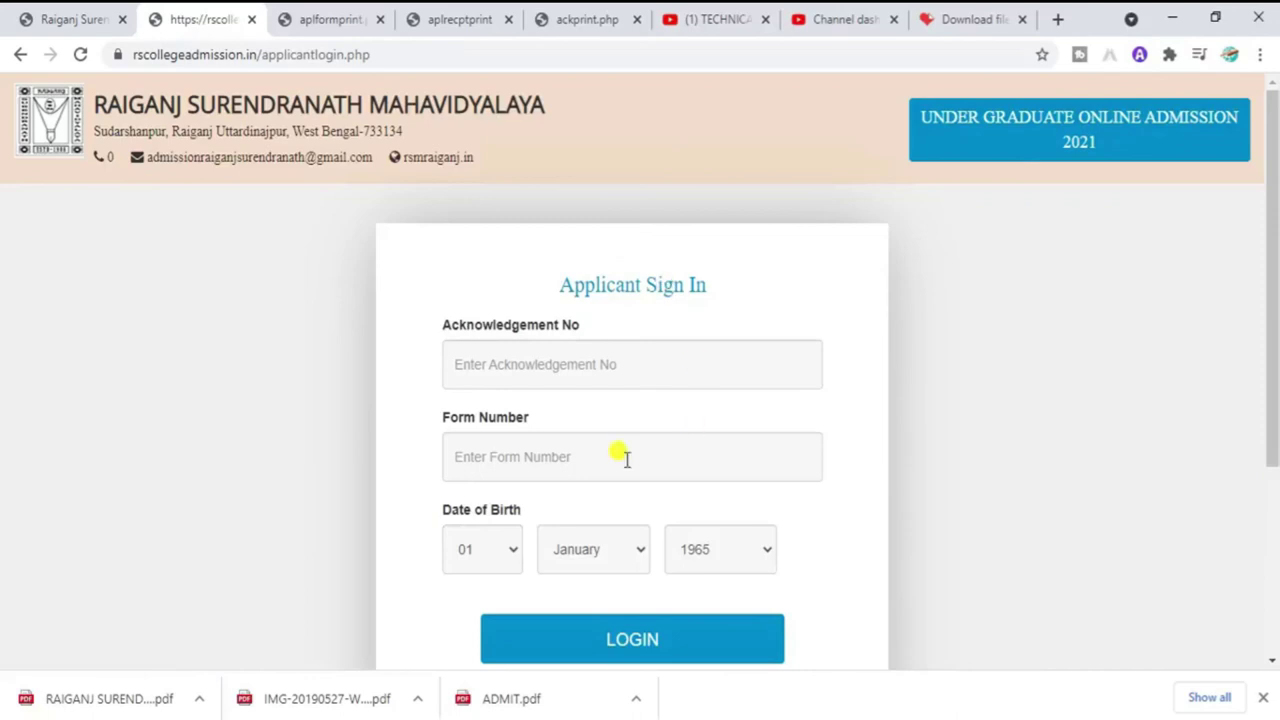